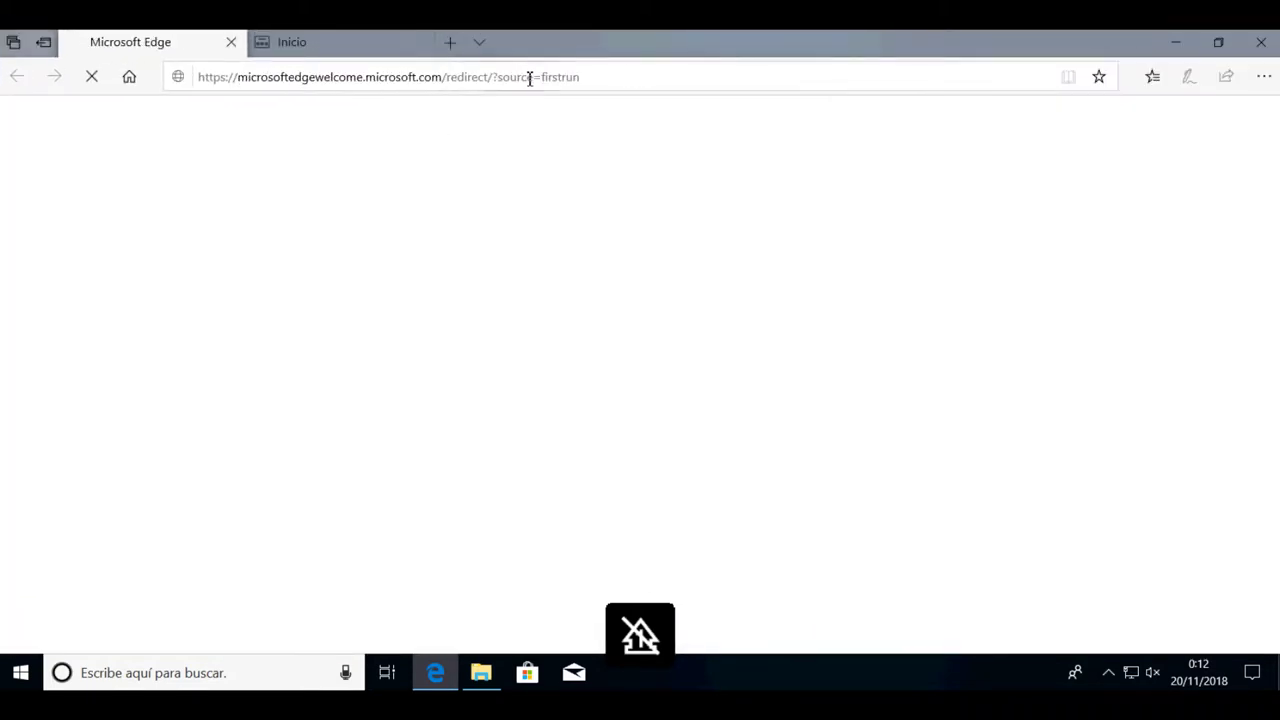
left_click(617, 79)
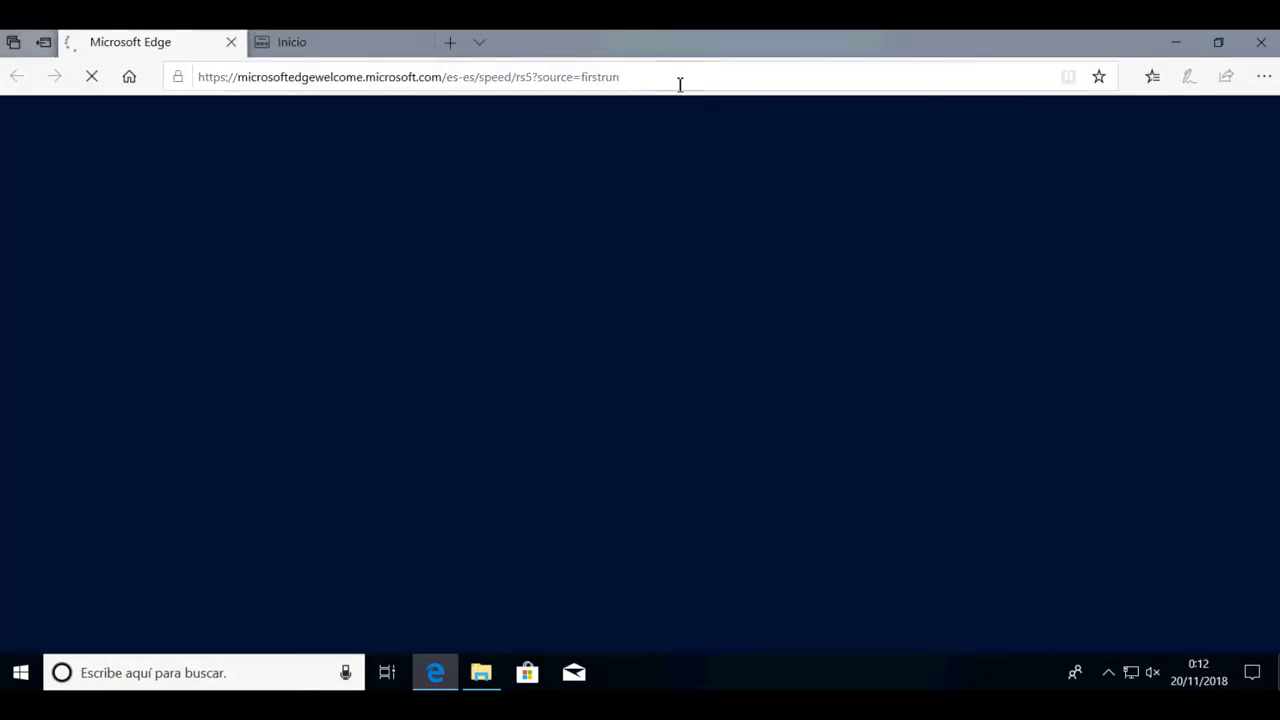
left_click(701, 80)
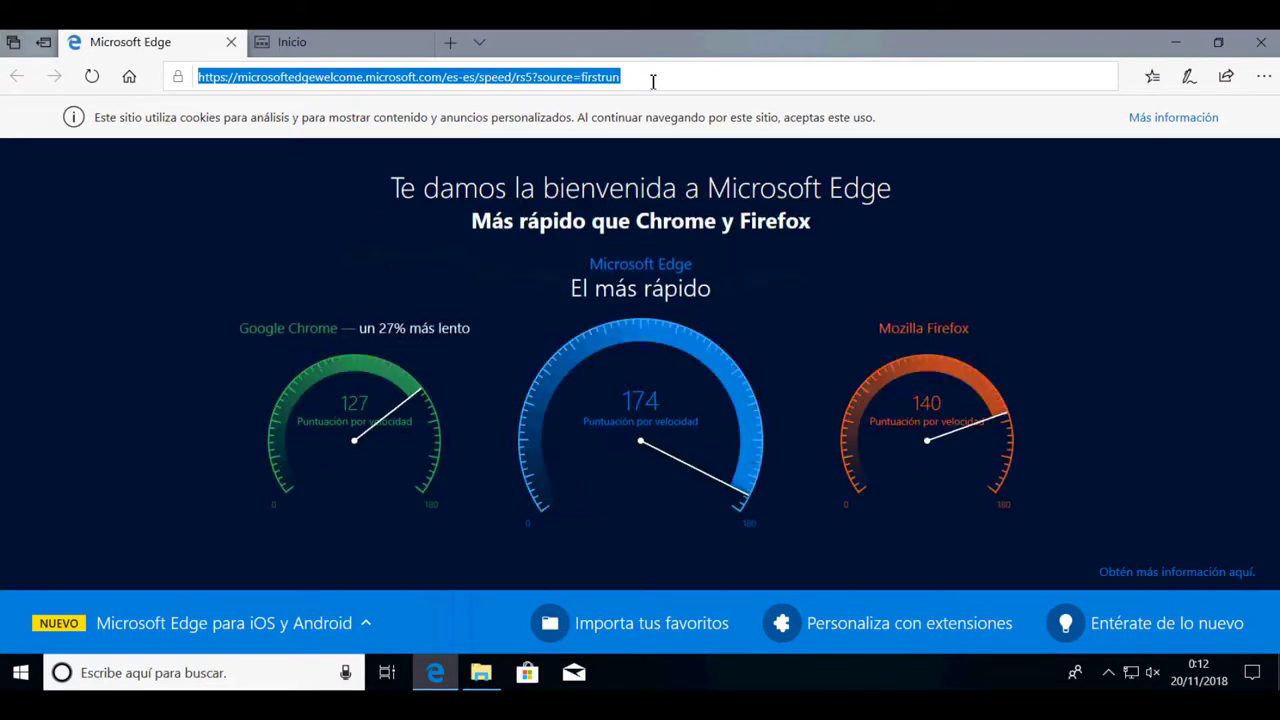
type("www.")
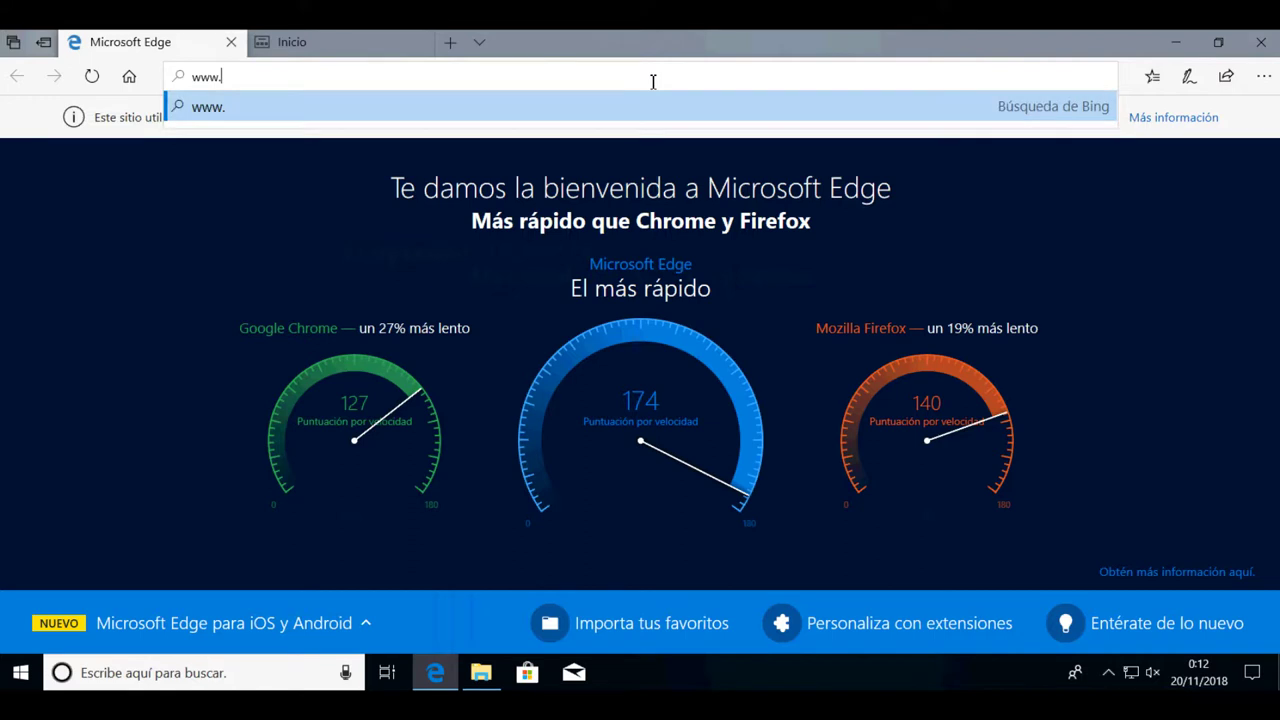
type("vmware")
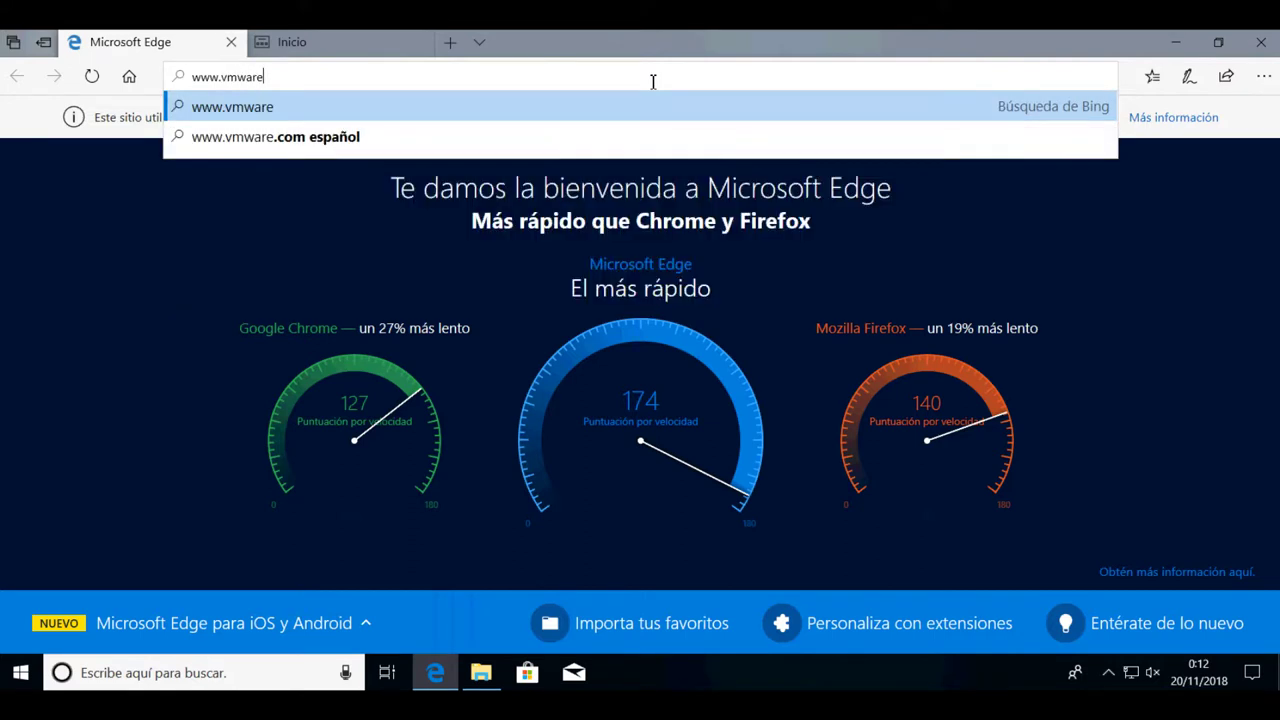
type(".com")
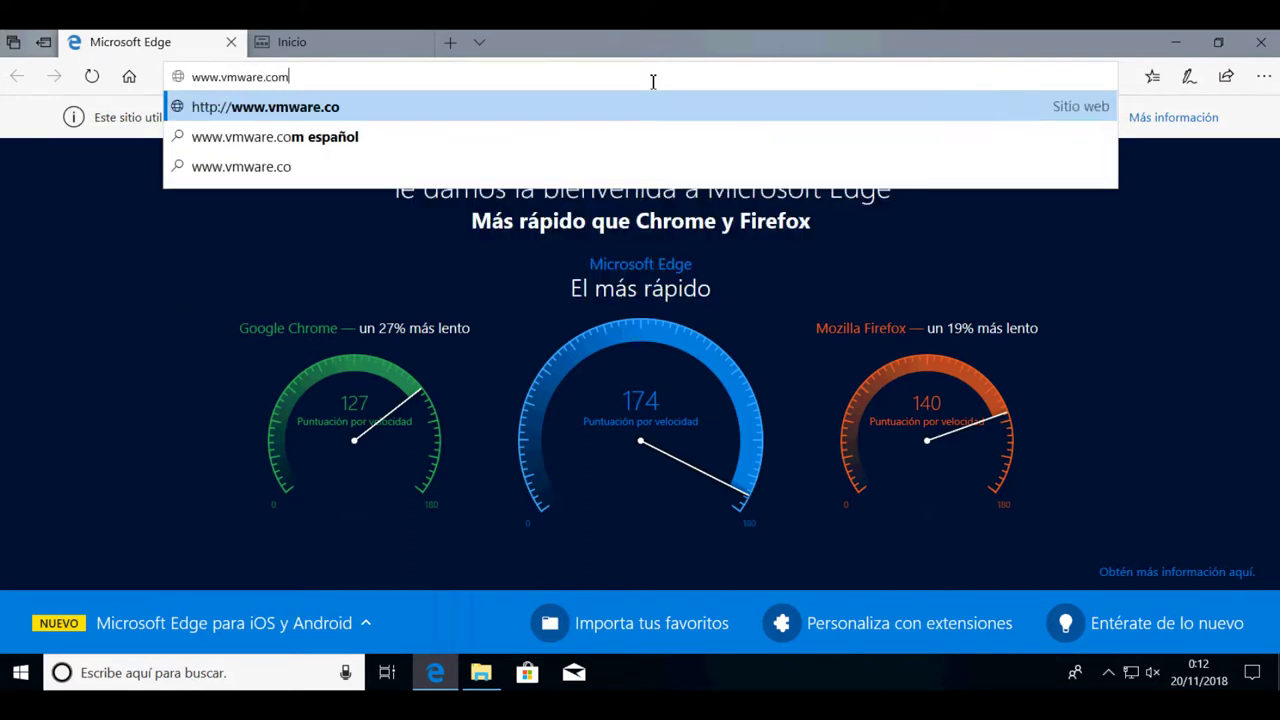
key("Return")
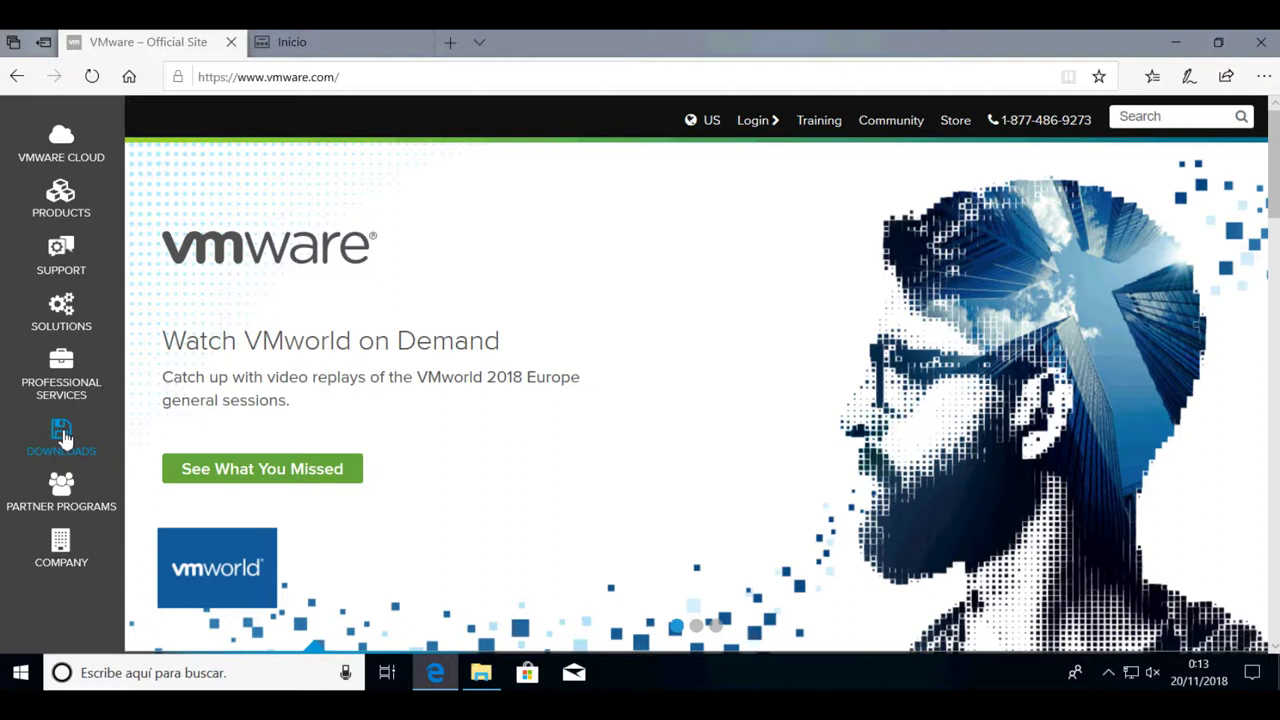
Step: Download VMware Workstation 15.0.1 Player for Windows 64-bit from the free product downloads and save the installer
left_click(62, 437)
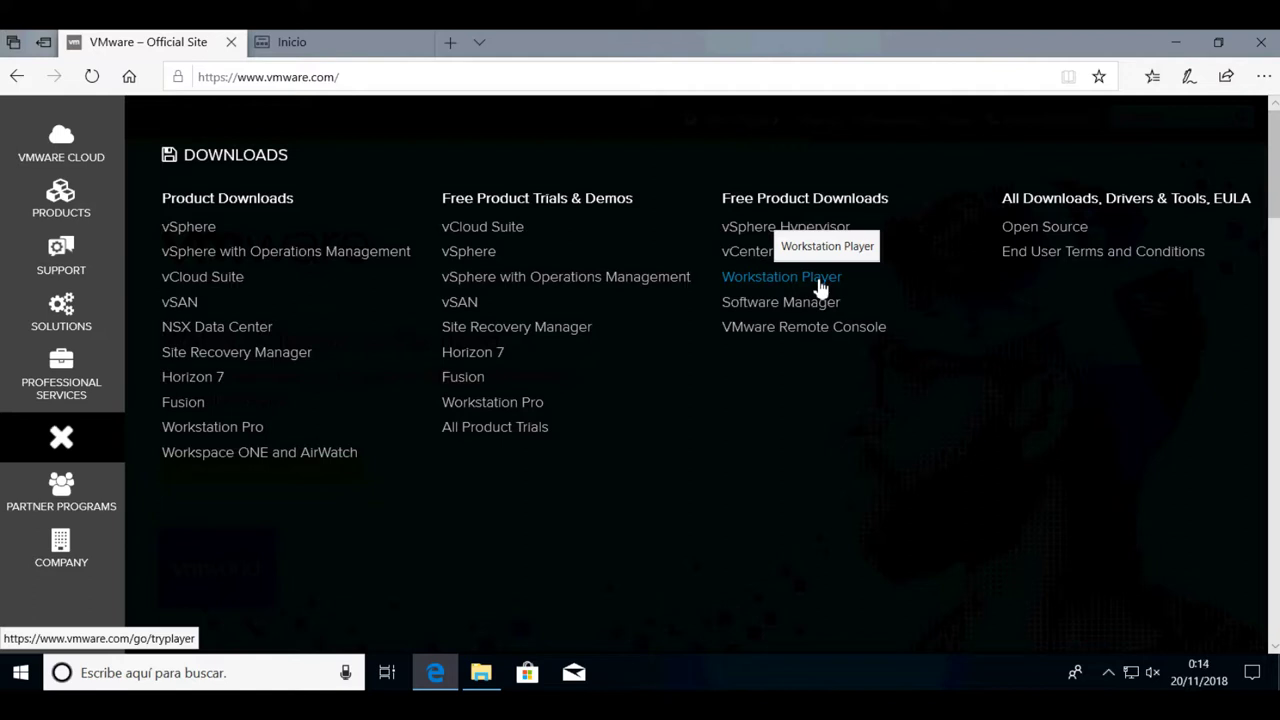
left_click(820, 284)
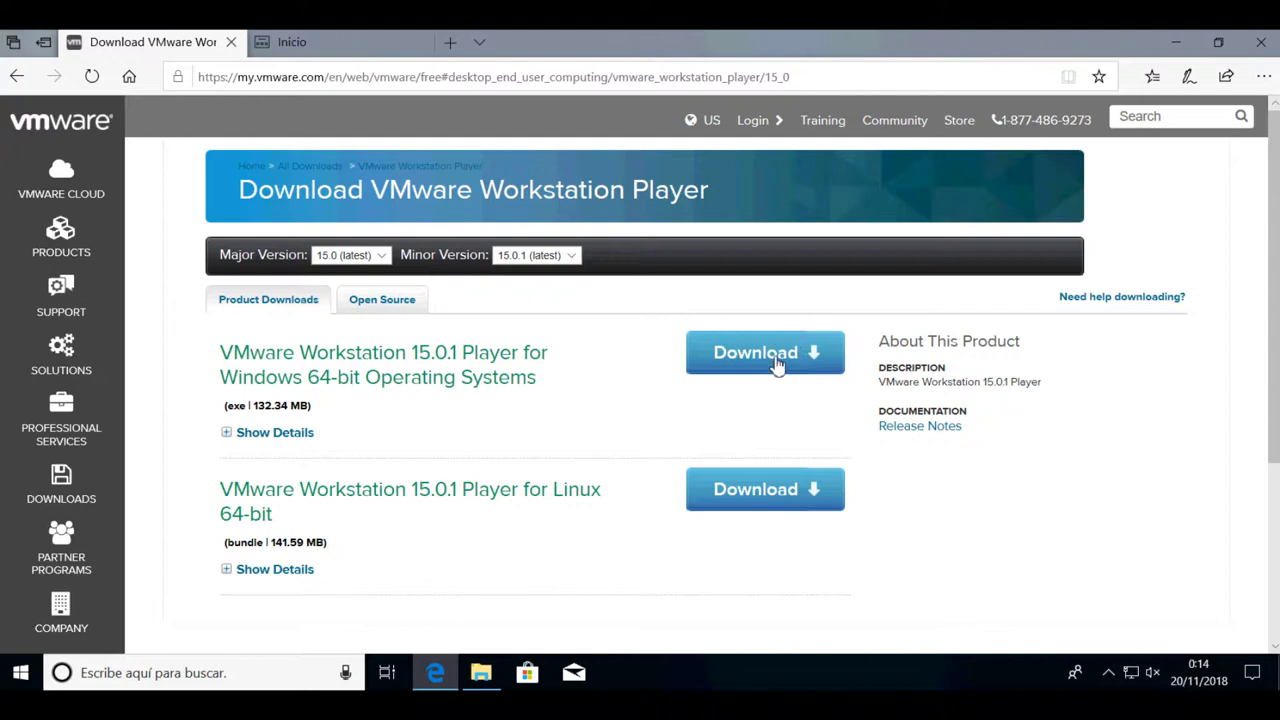
left_click(778, 366)
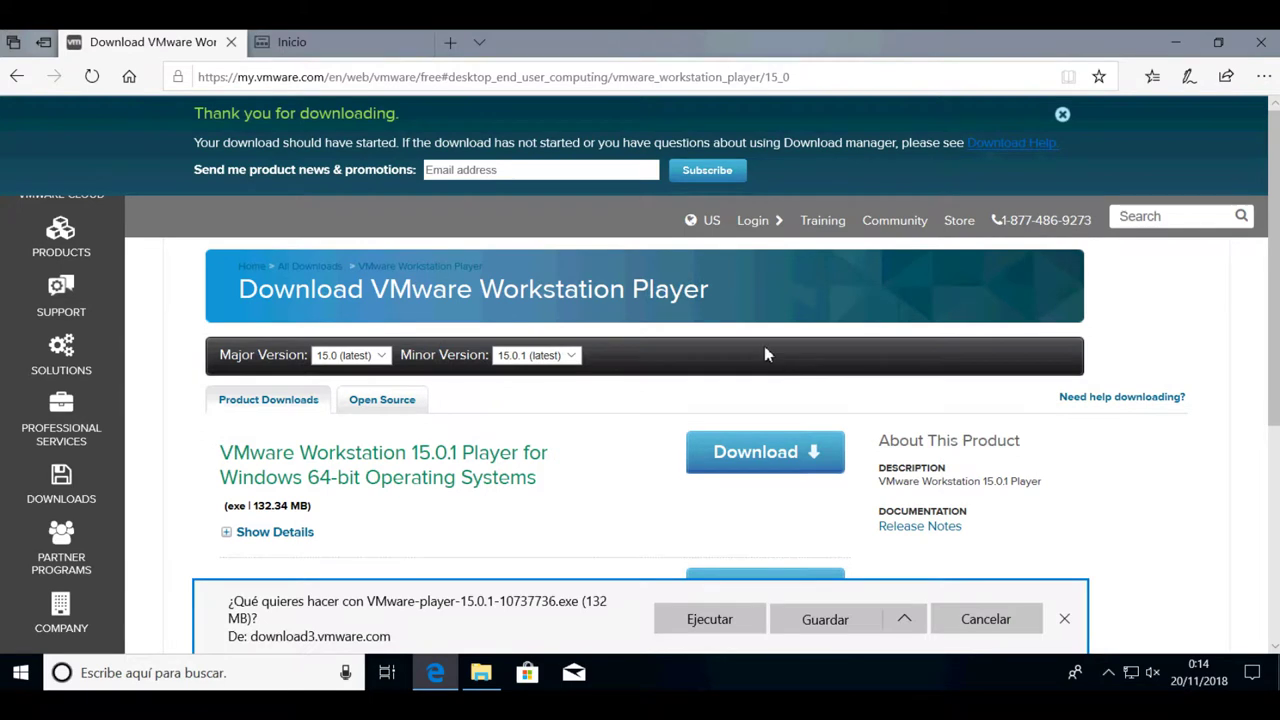
left_click(818, 621)
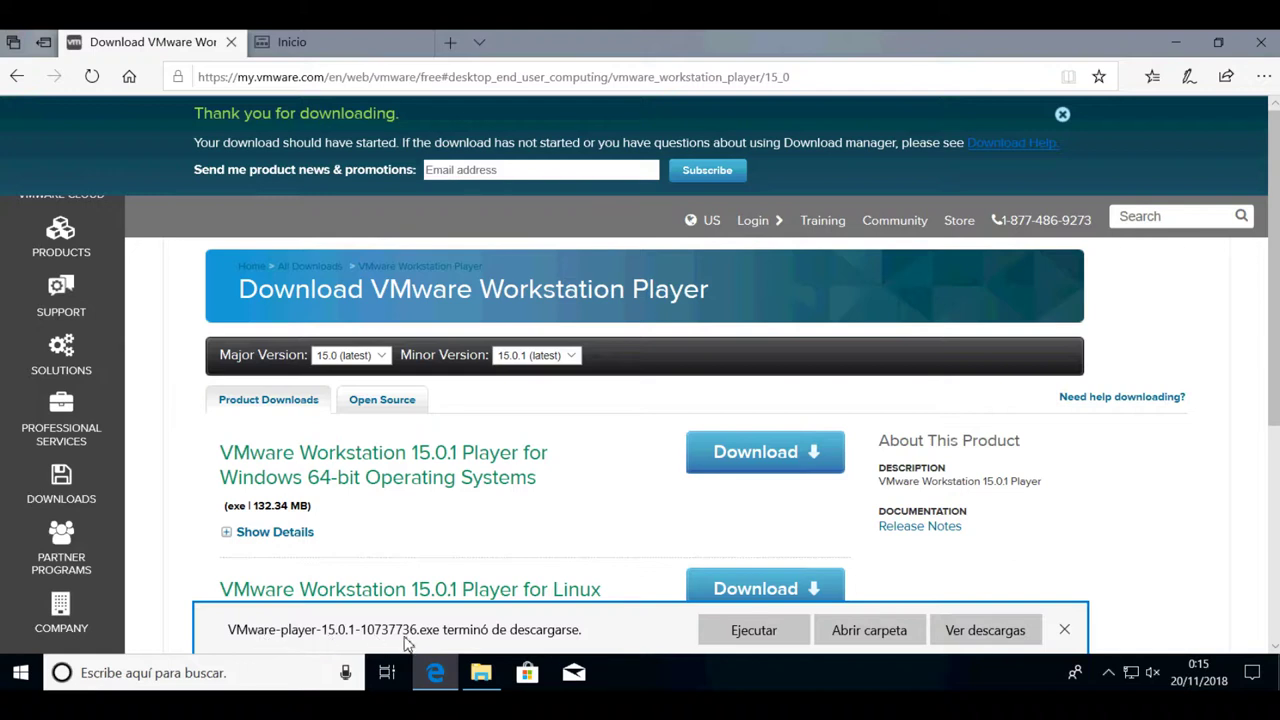
Step: Run the downloaded VMware Player installer, allow it to make changes to the device, and bring up its setup wizard
left_click(770, 638)
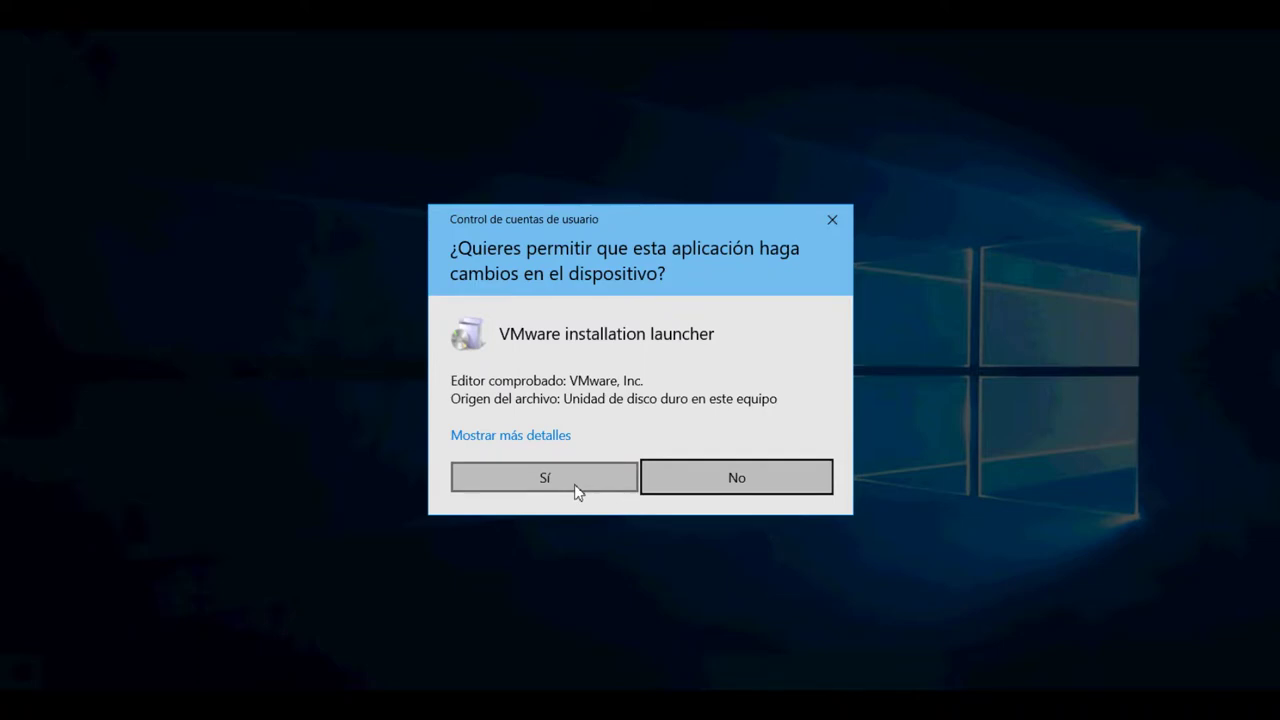
left_click(575, 486)
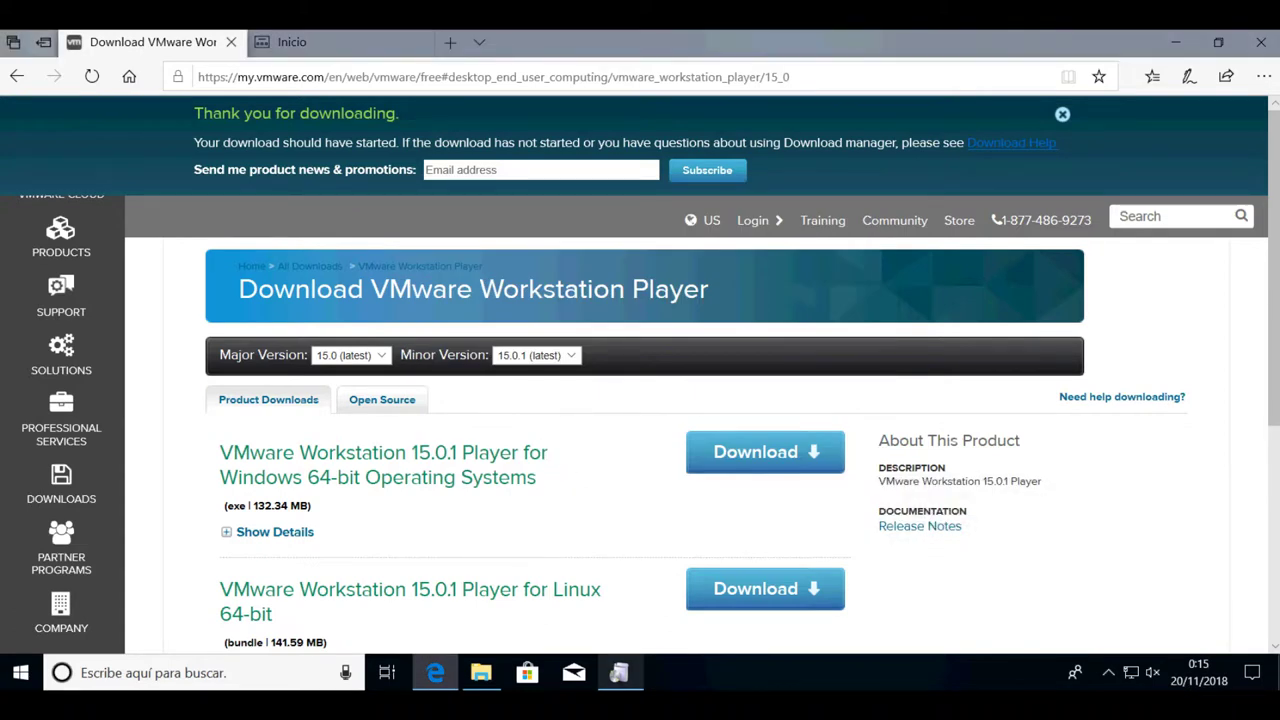
left_click(622, 674)
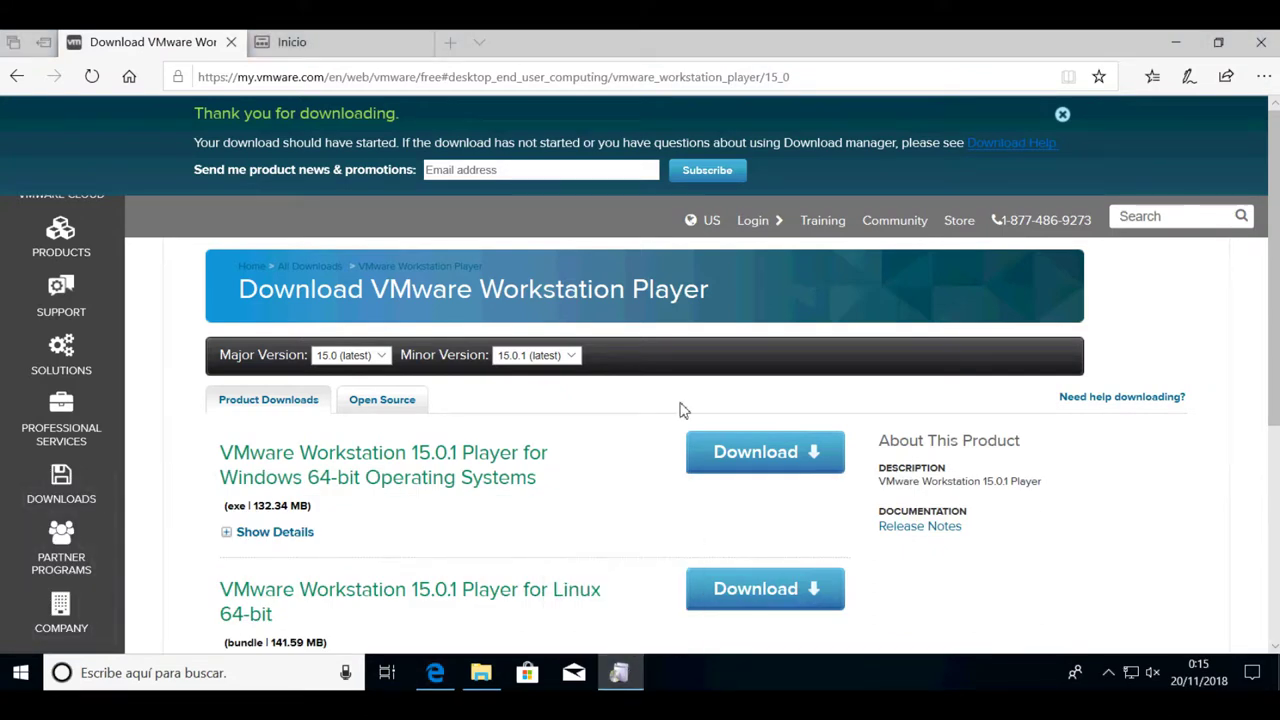
left_click(591, 482)
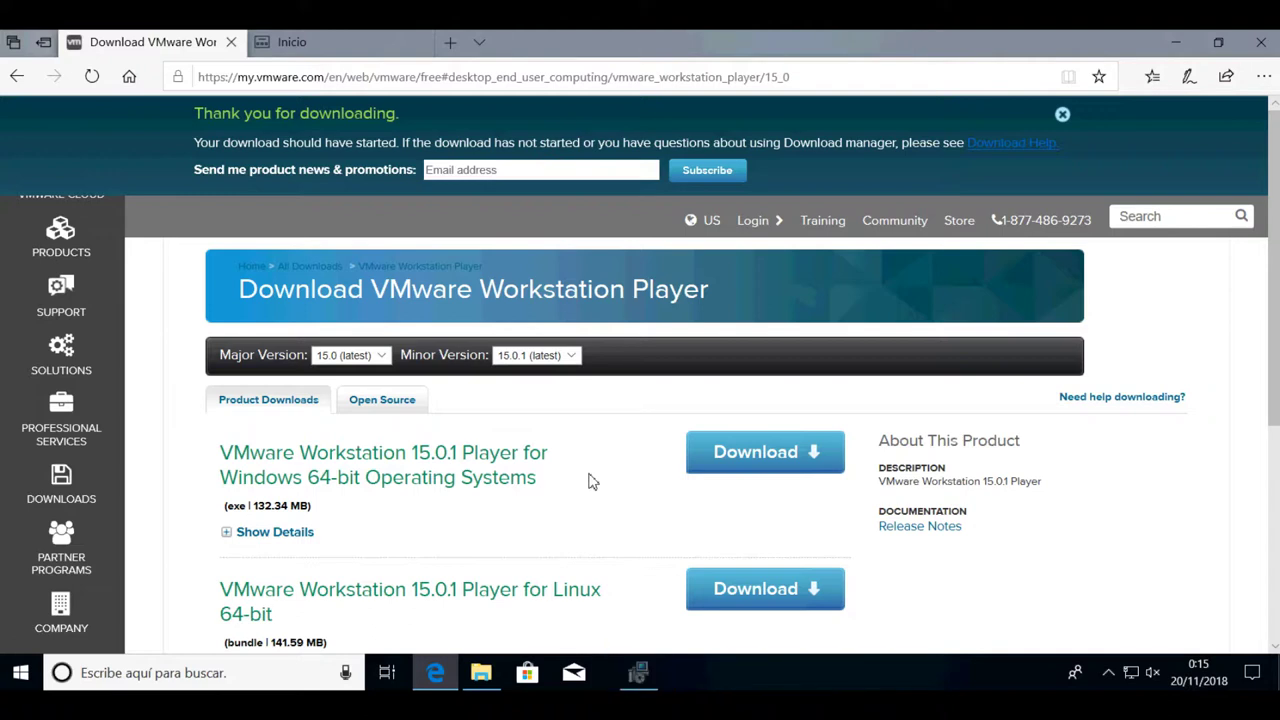
left_click(636, 676)
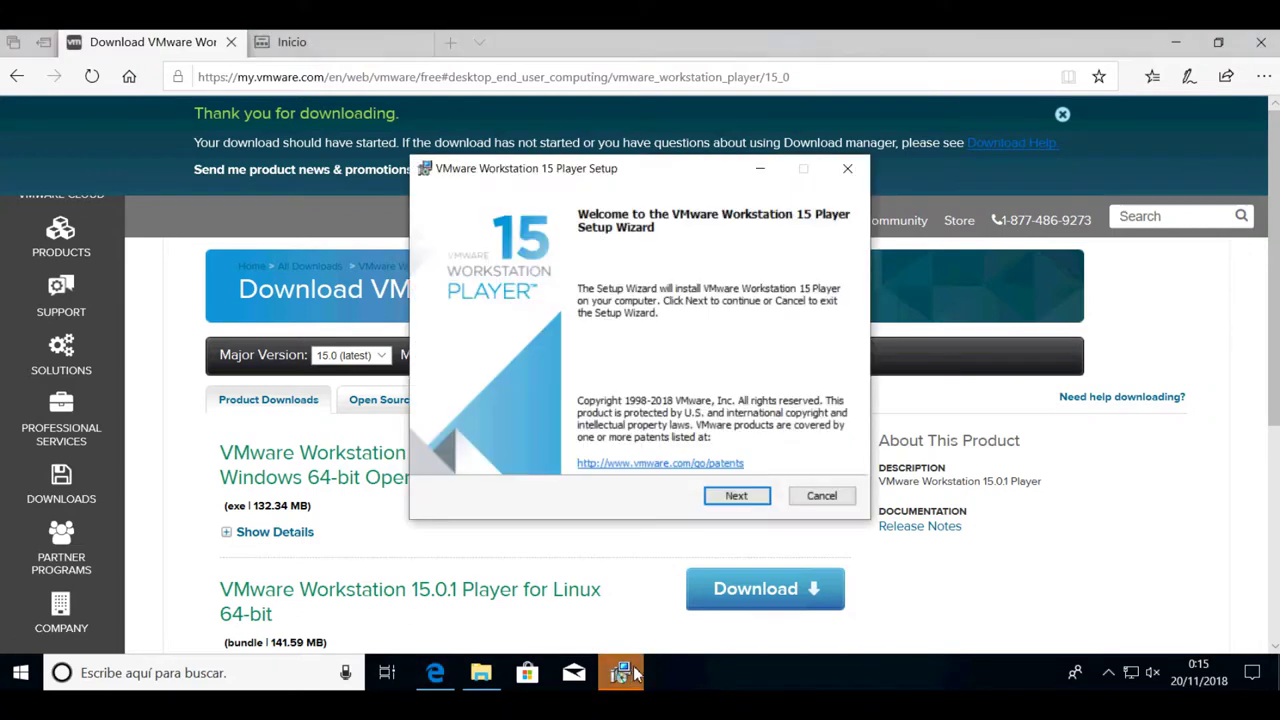
Step: Begin the VMware Workstation 15 Player setup and accept the terms of the license agreement
left_click(735, 496)
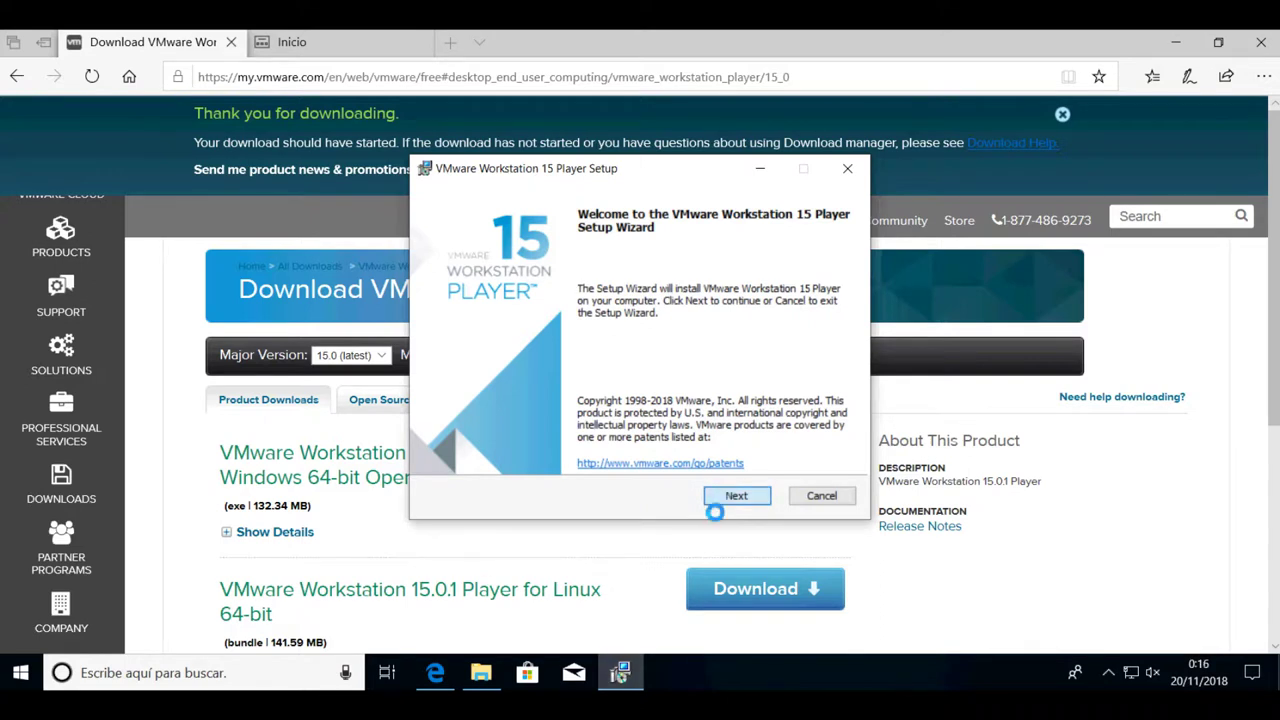
left_click(722, 506)
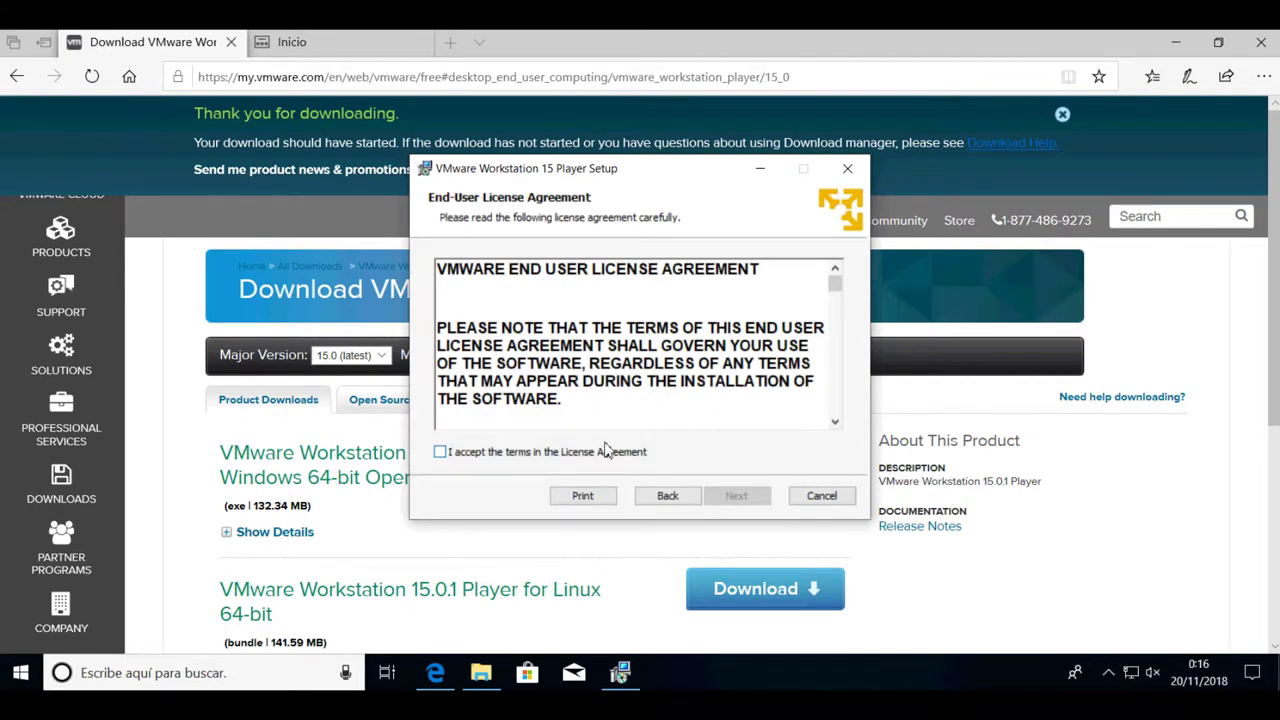
left_click(440, 452)
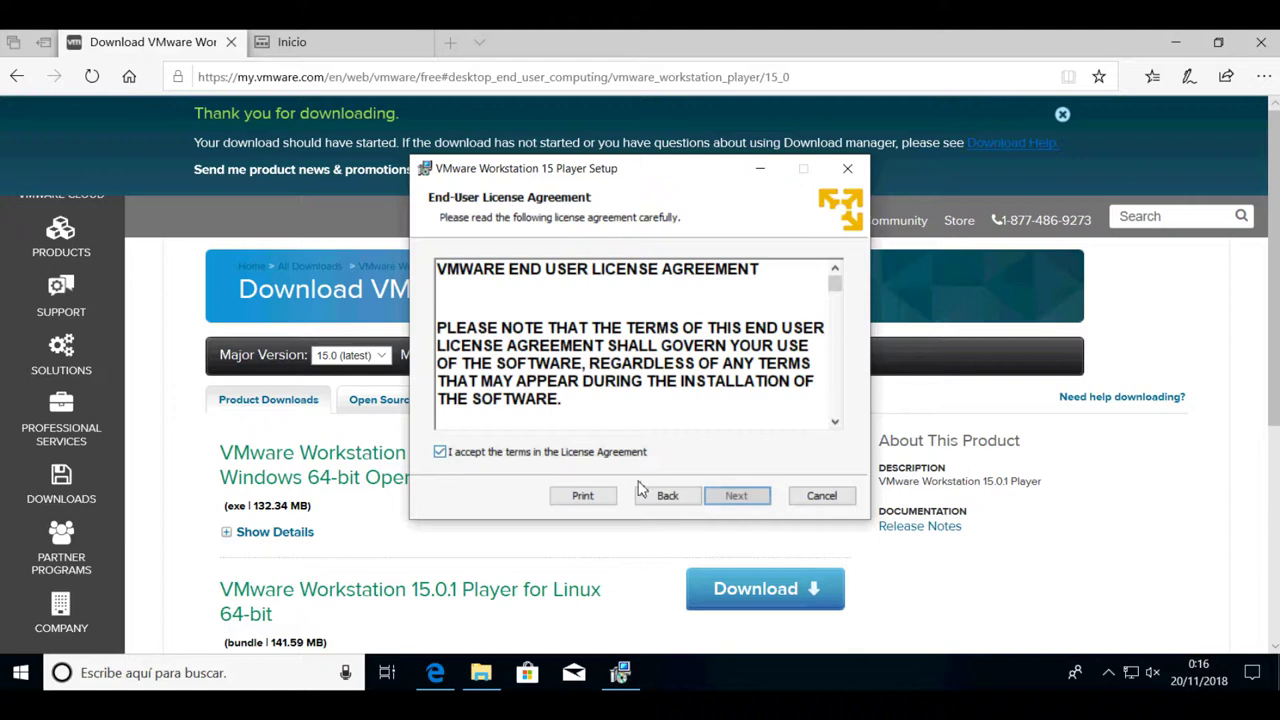
left_click(736, 495)
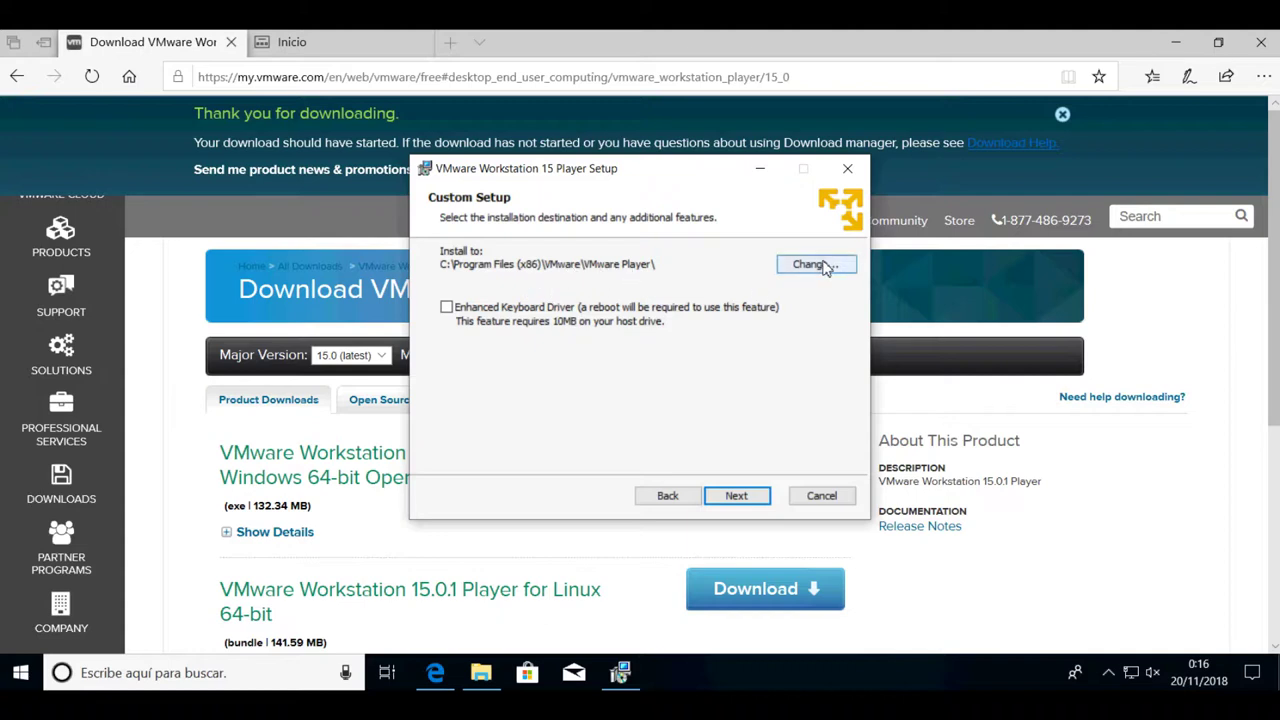
Step: Keep the default install folder, user experience settings and both shortcuts, and start the VMware Player installation
left_click(736, 495)
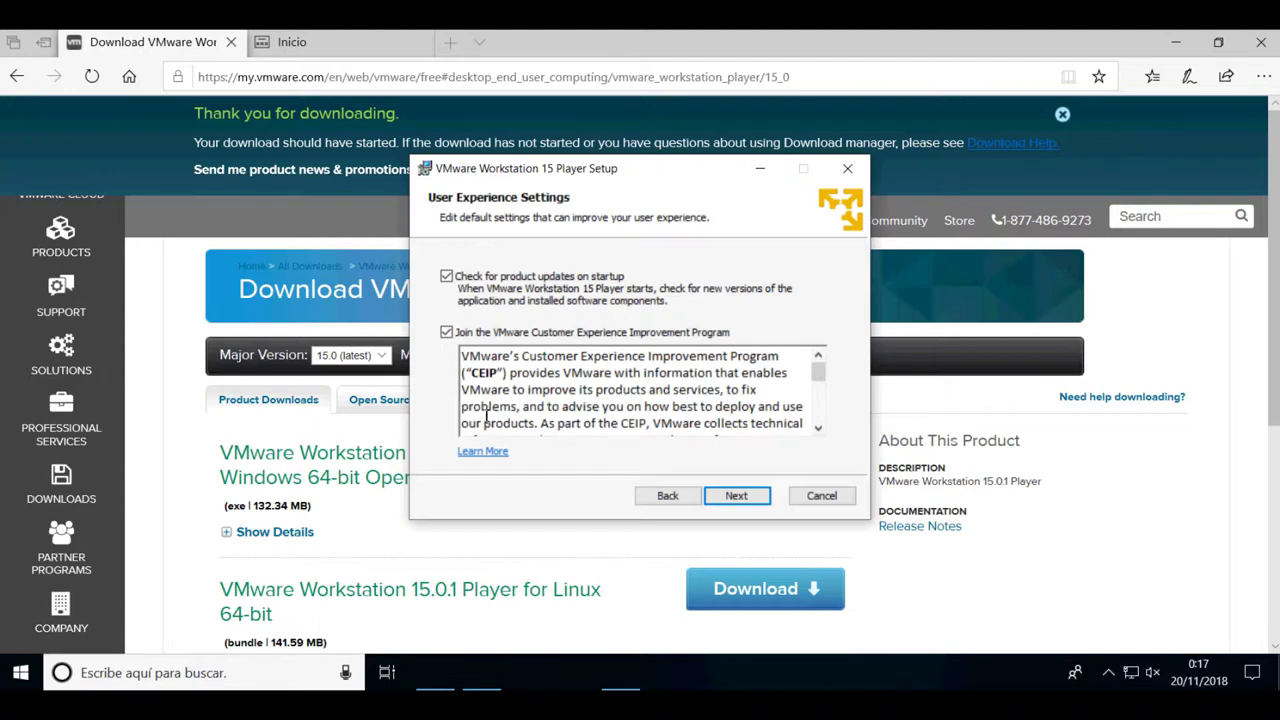
left_click(737, 498)
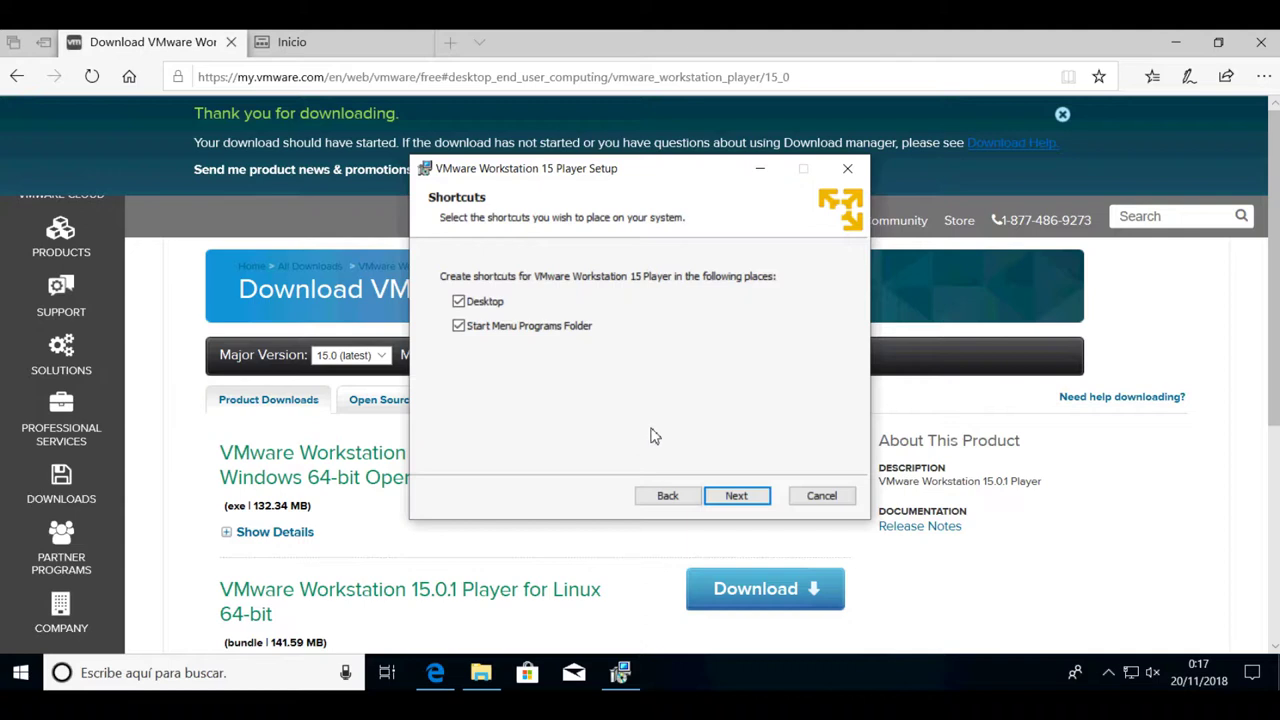
left_click(736, 496)
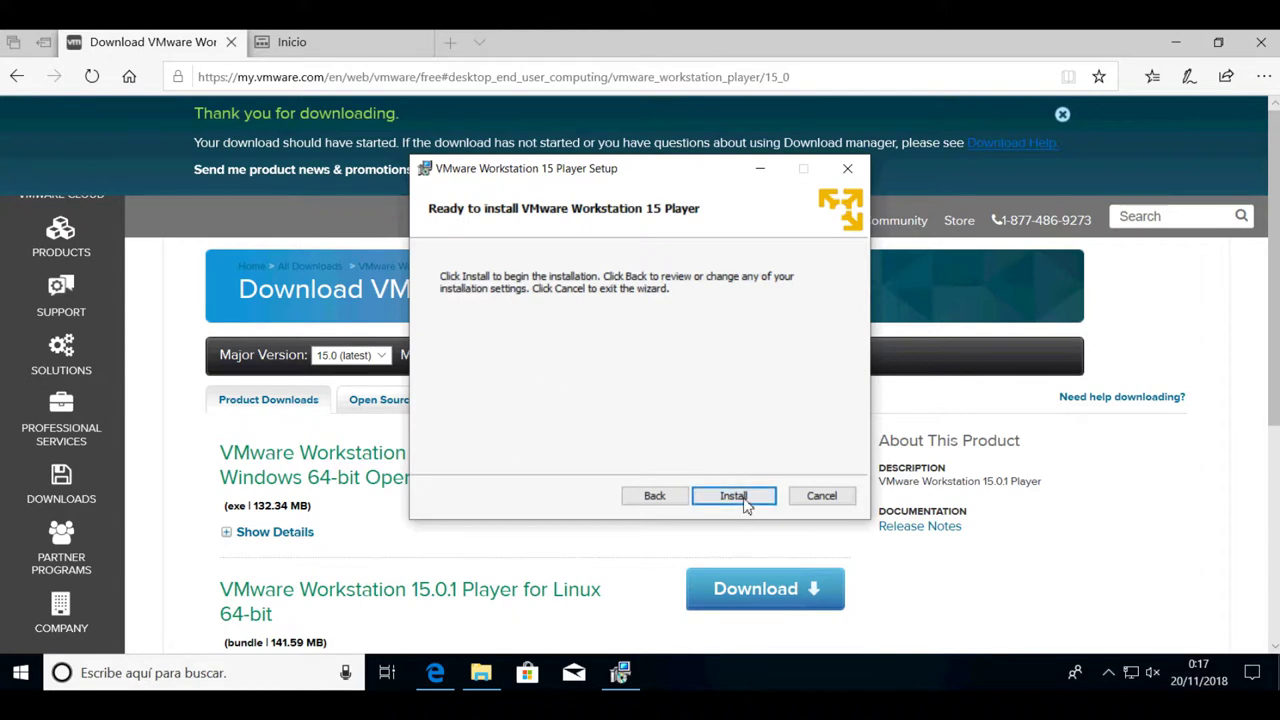
left_click(742, 498)
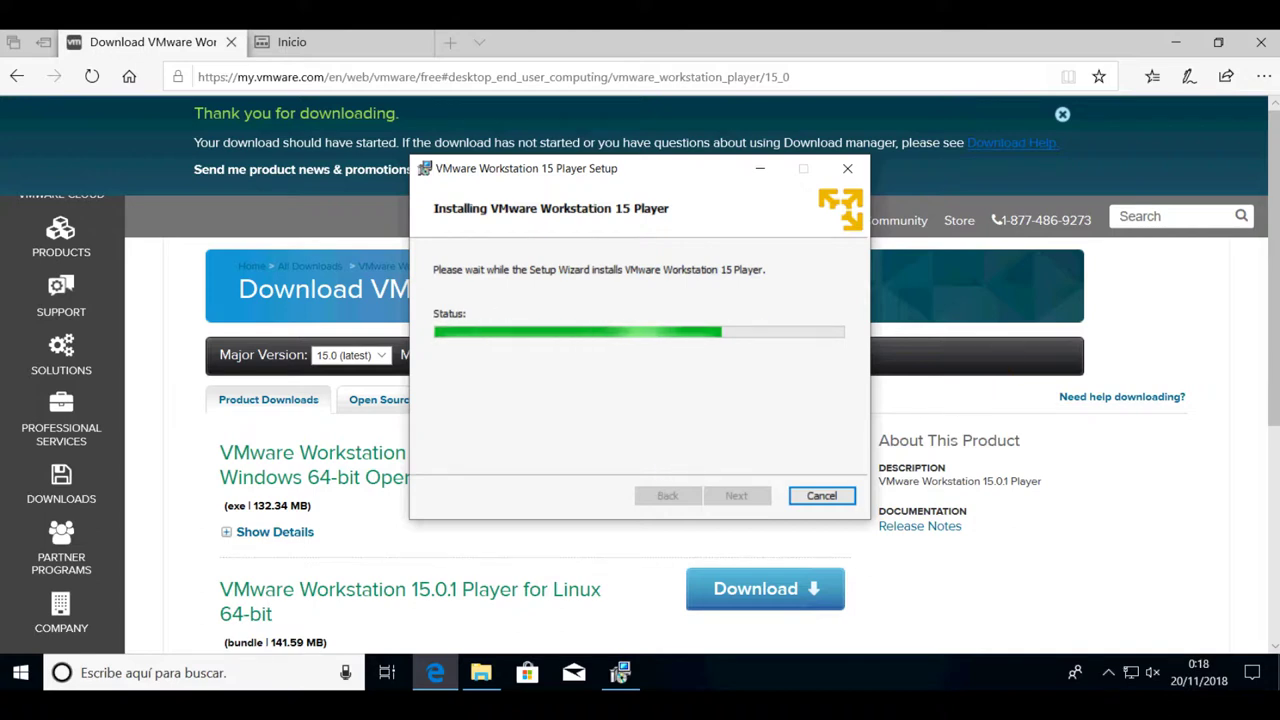
Step: Dismiss the download thank-you banner and close the browser with all its tabs
left_click(1063, 117)
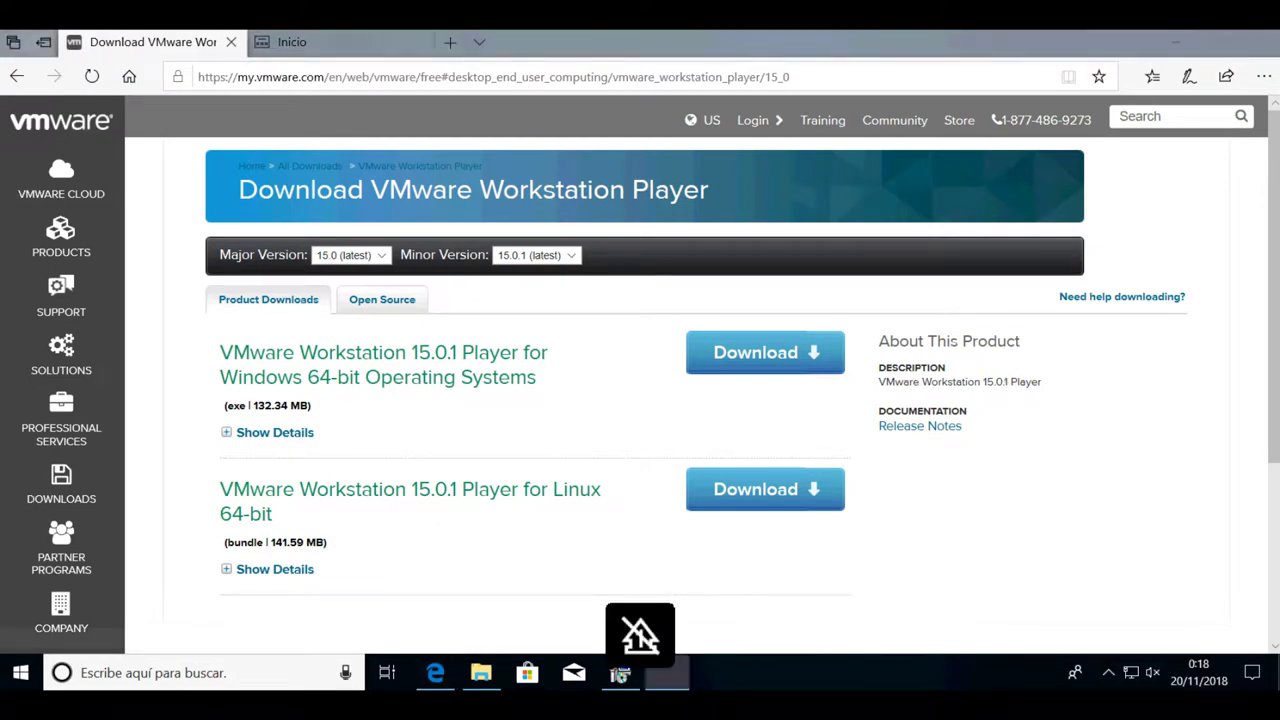
key("alt+F4")
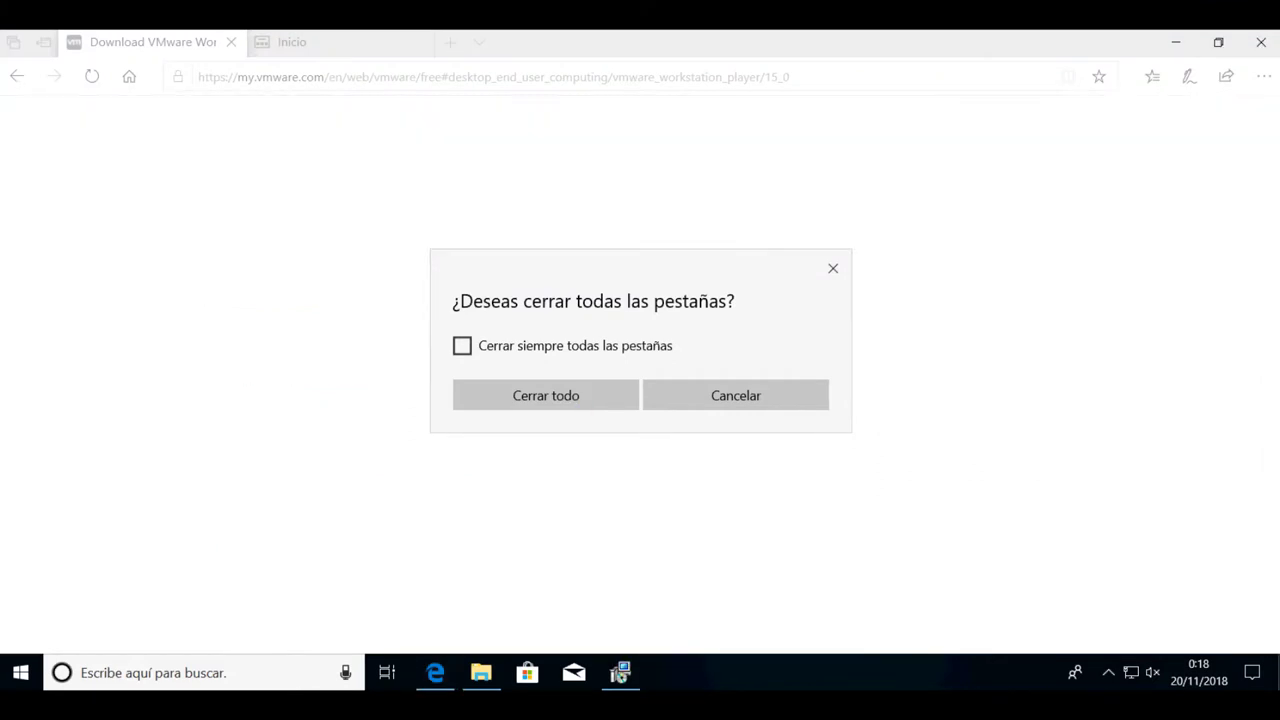
left_click(546, 395)
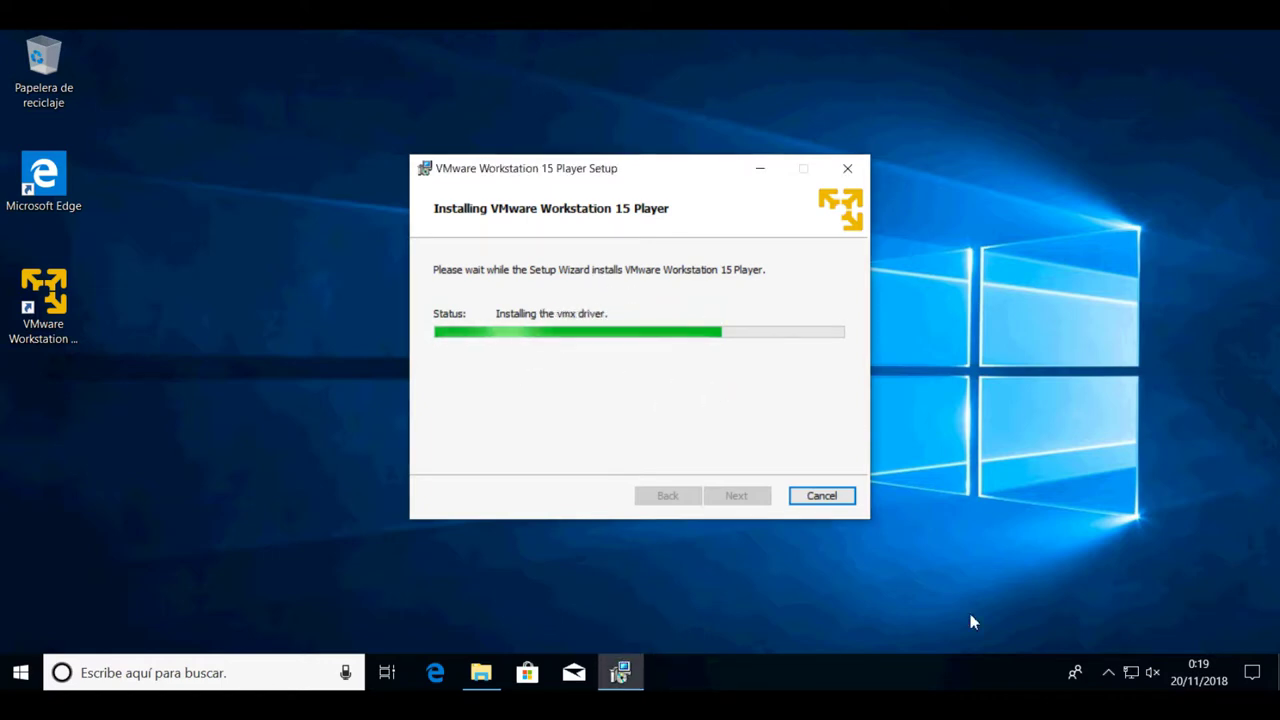
Step: Open the network adapter list from the Ethernet page of the Windows network settings, moving the setup window out of the way
right_click(1130, 673)
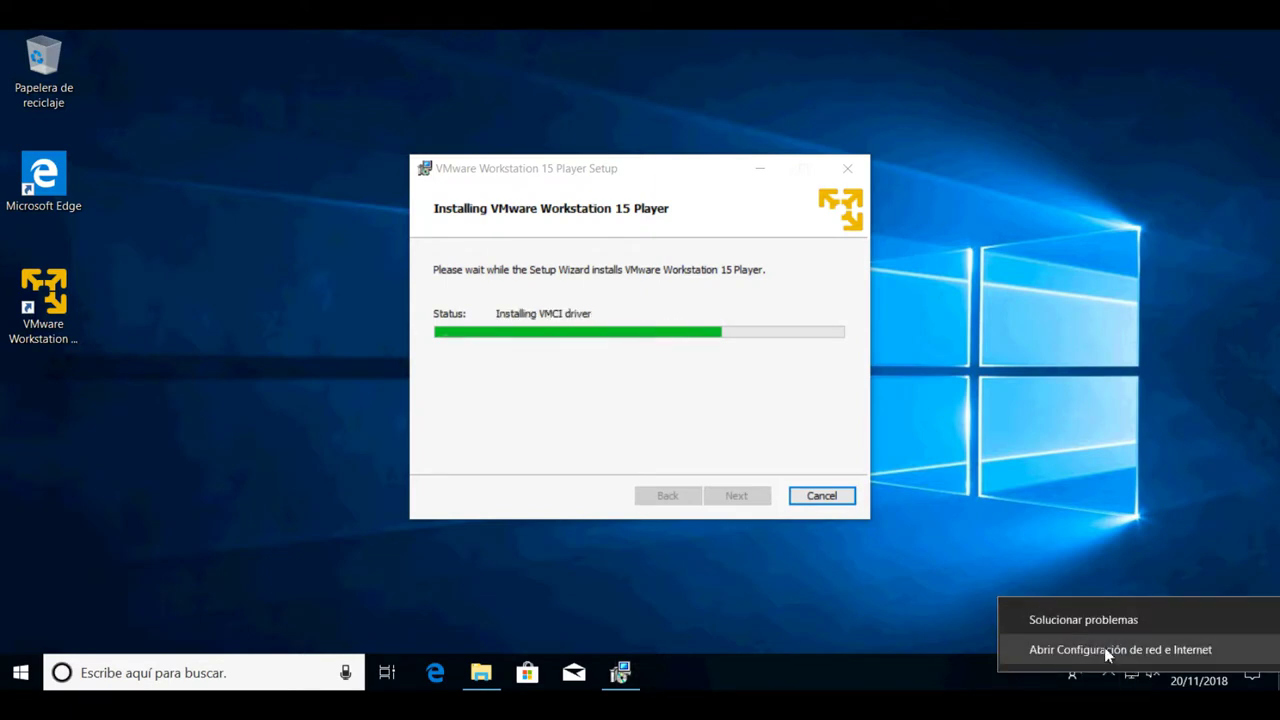
left_click(1104, 648)
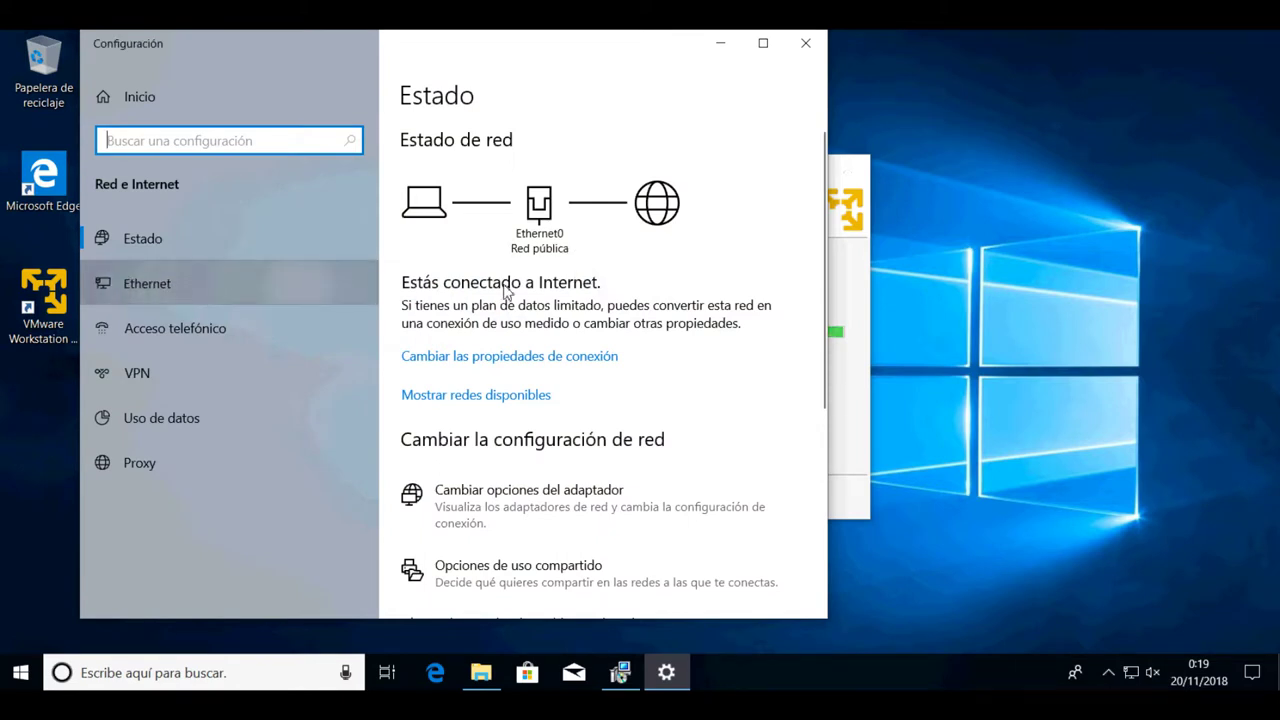
left_click(152, 285)
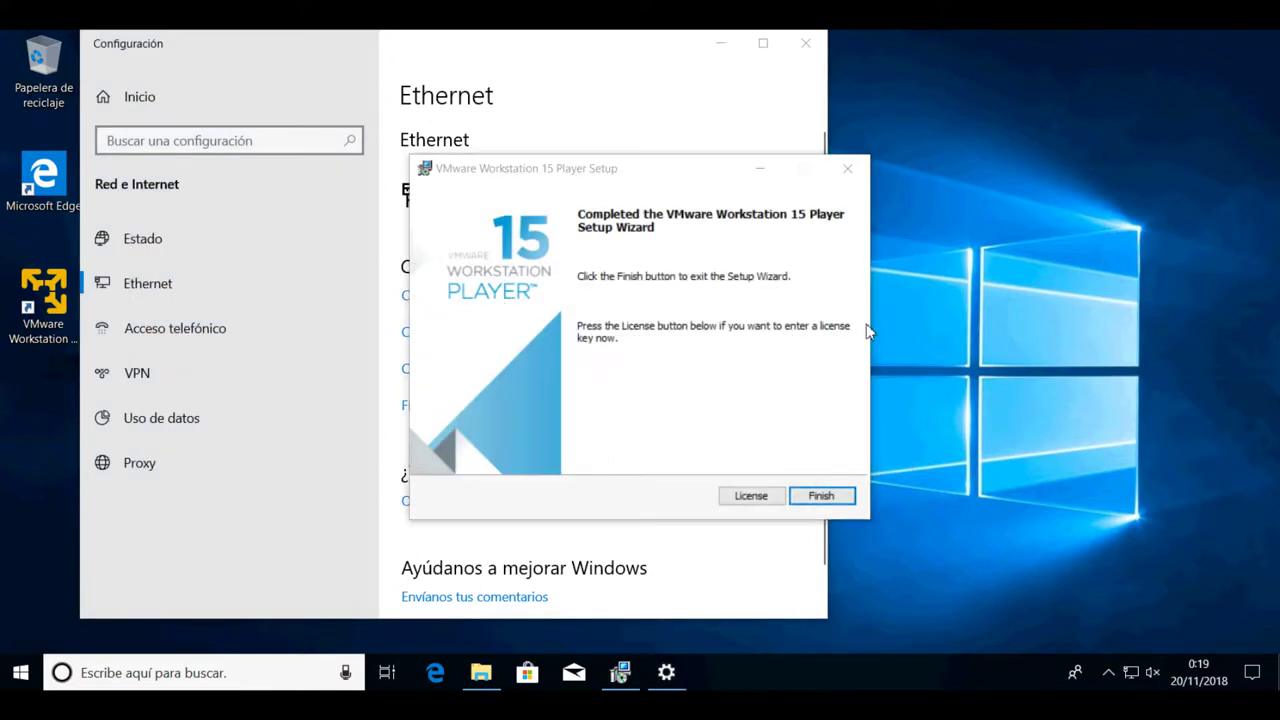
left_click_drag(606, 173, 1017, 168)
left_click(520, 293)
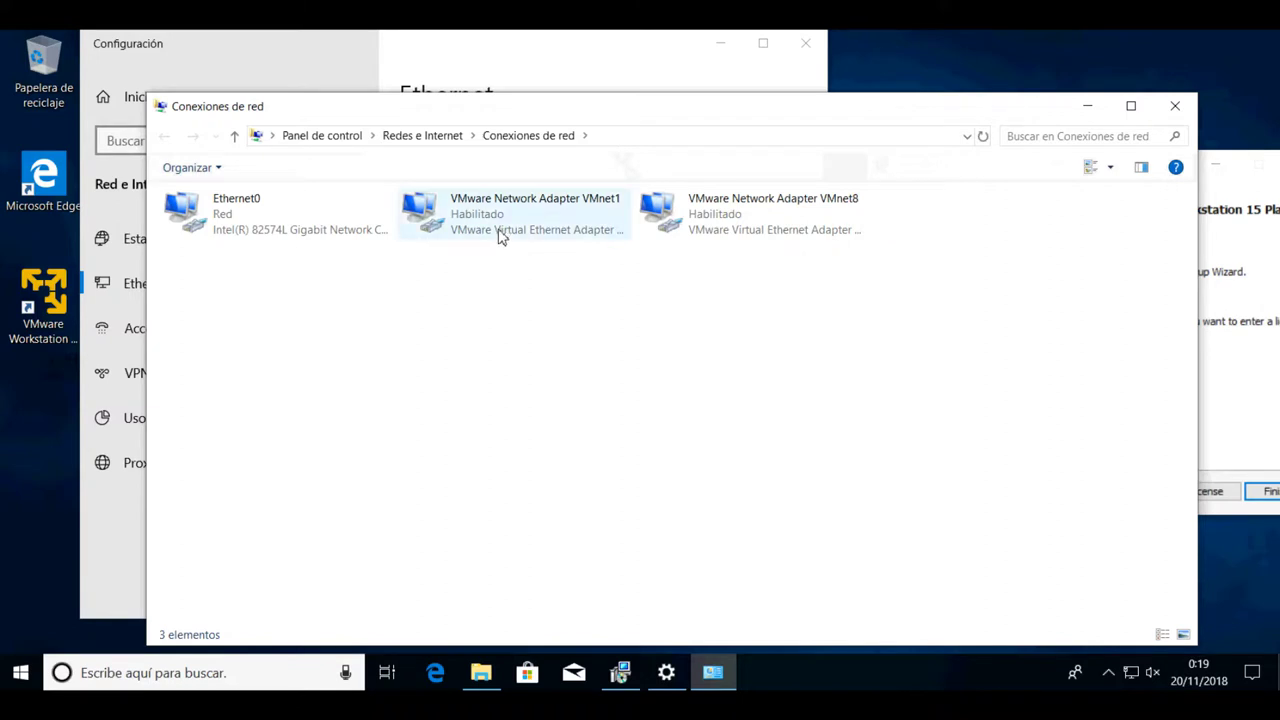
Step: Examine the VMnet1, VMnet8 and Ethernet0 adapters, close the network connections window and bring the setup wizard back into view
left_click(501, 236)
left_click(722, 230)
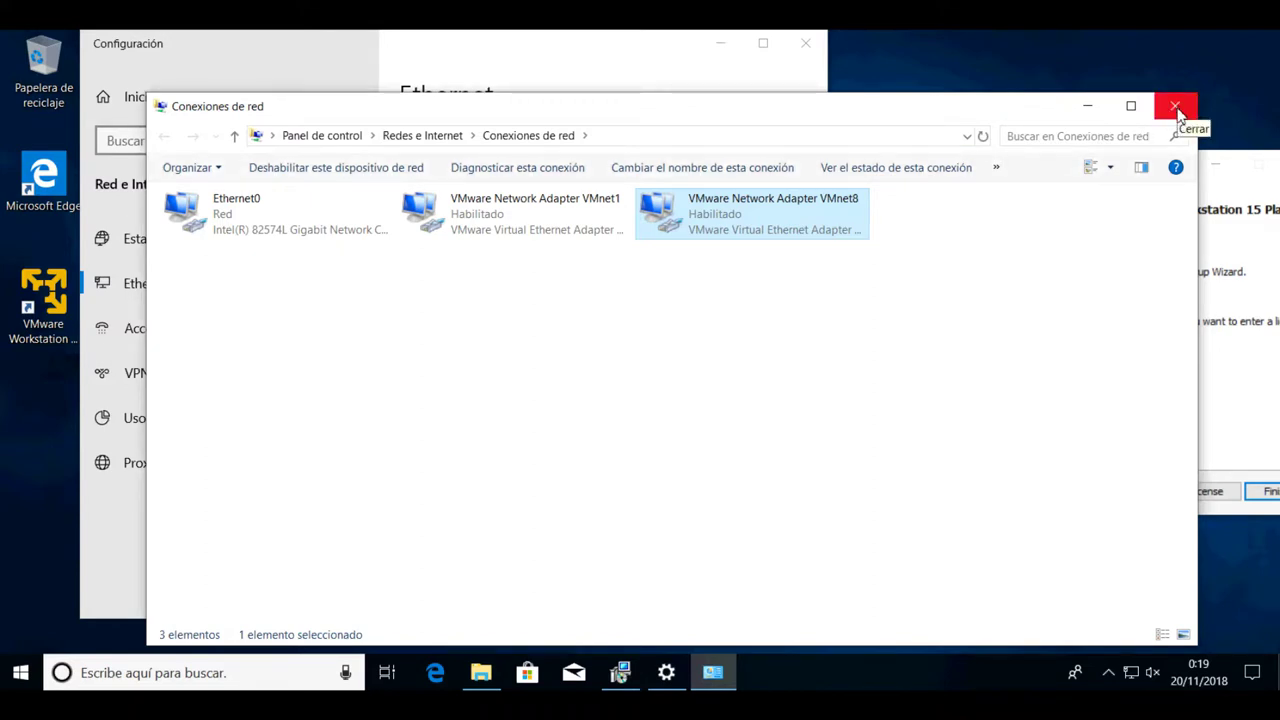
left_click(210, 232)
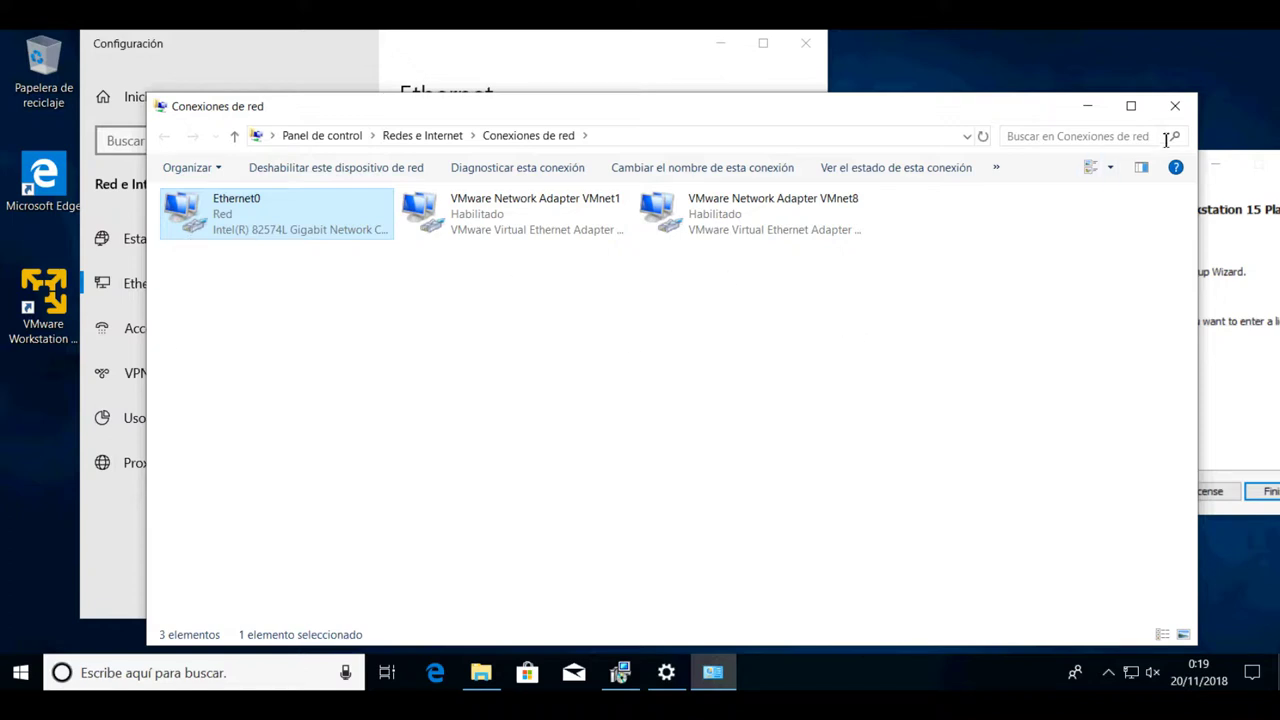
left_click(1216, 206)
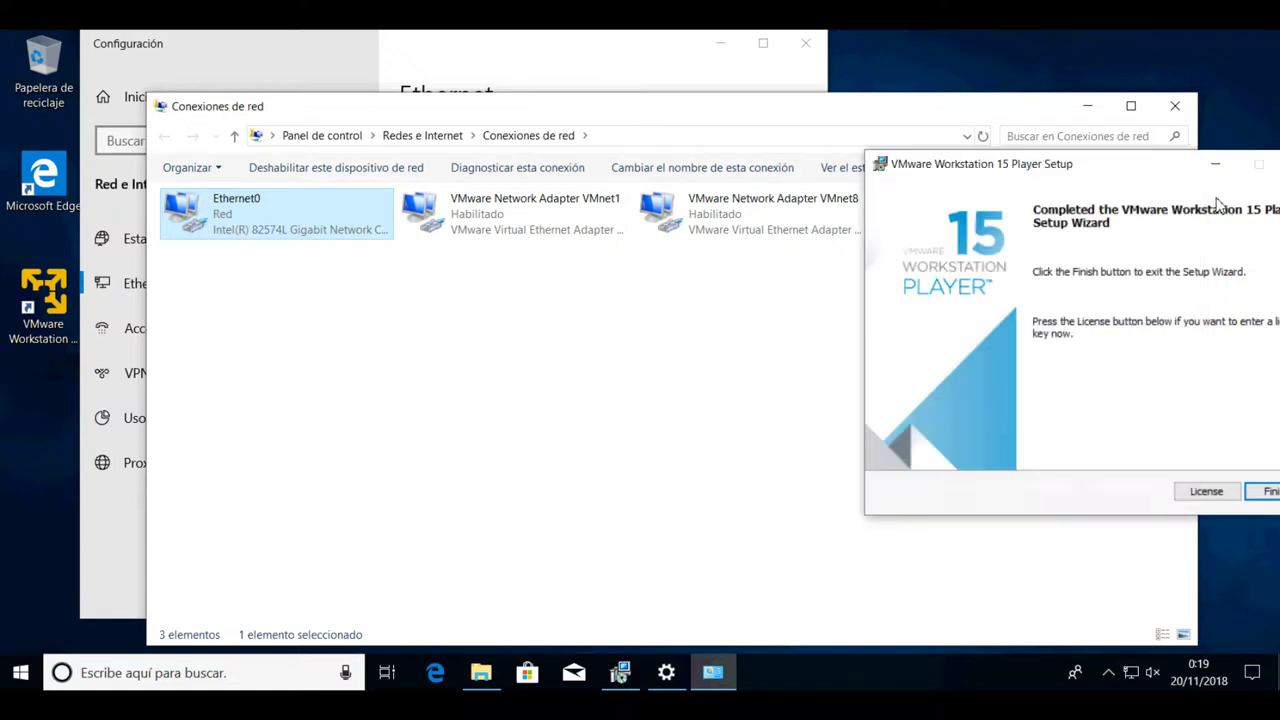
left_click_drag(1152, 183, 845, 157)
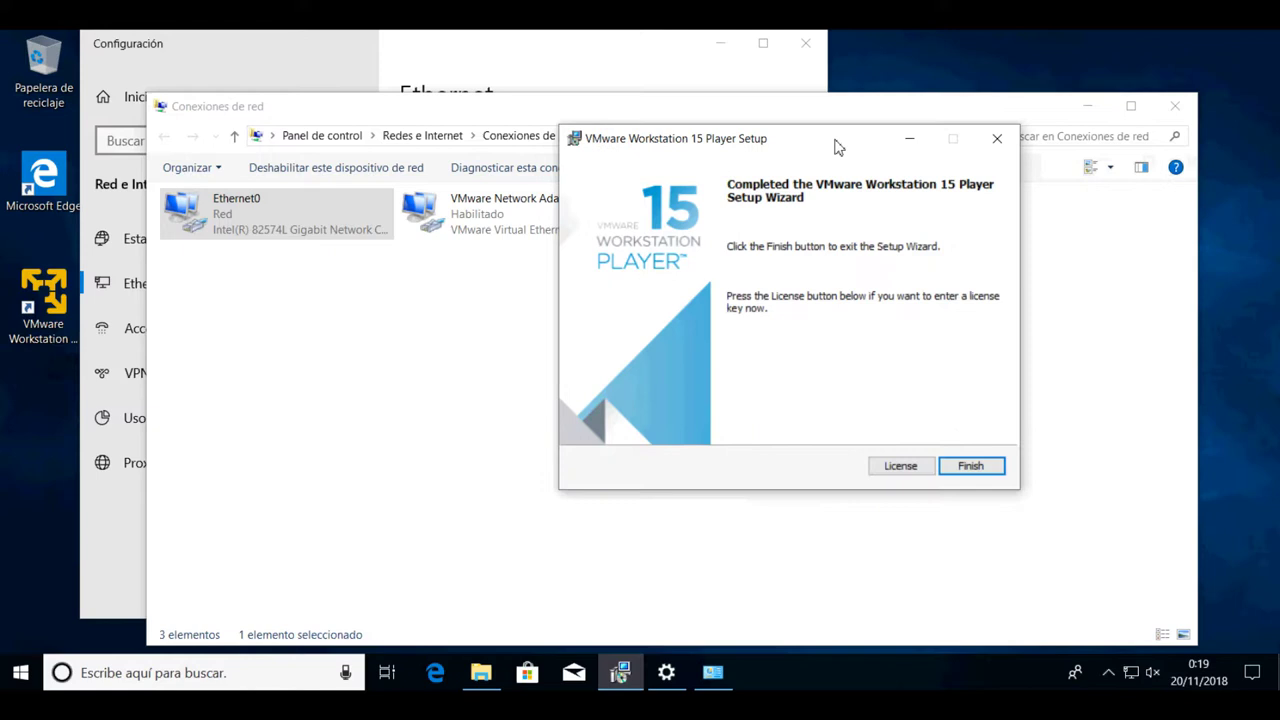
left_click(1173, 107)
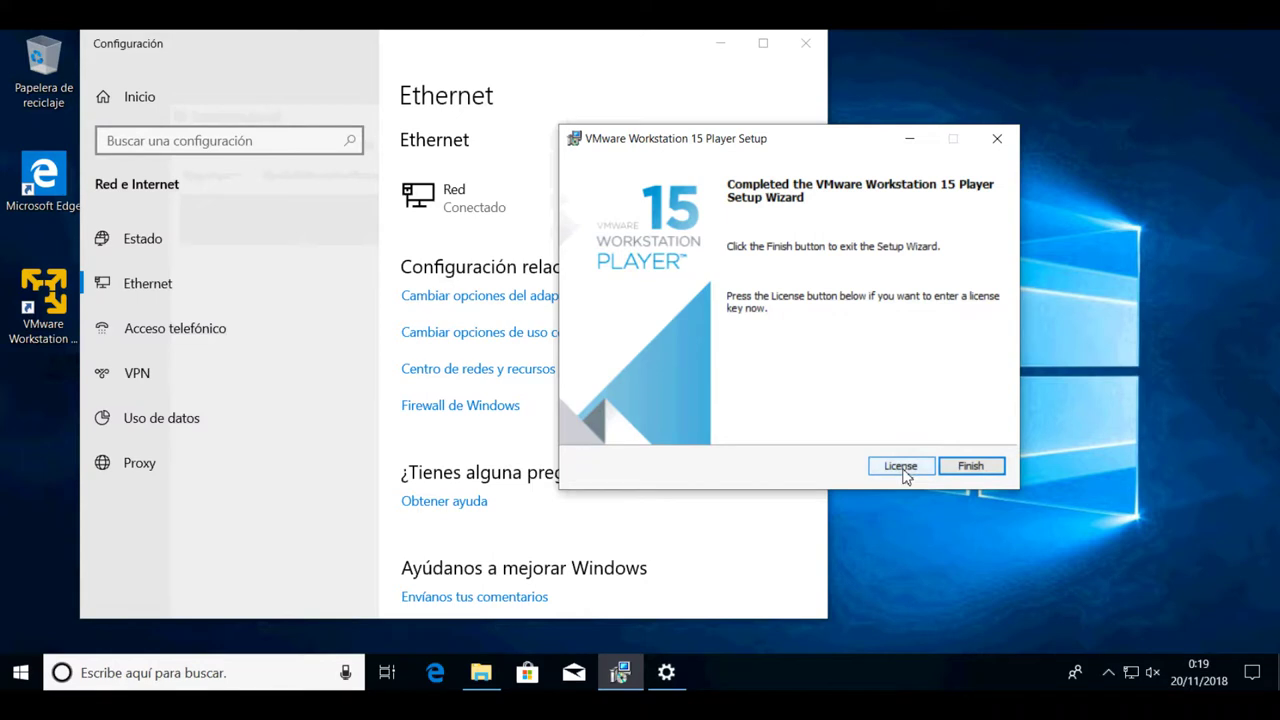
Step: Finish the VMware Player setup wizard without entering a licence and close the Windows settings window
left_click(970, 467)
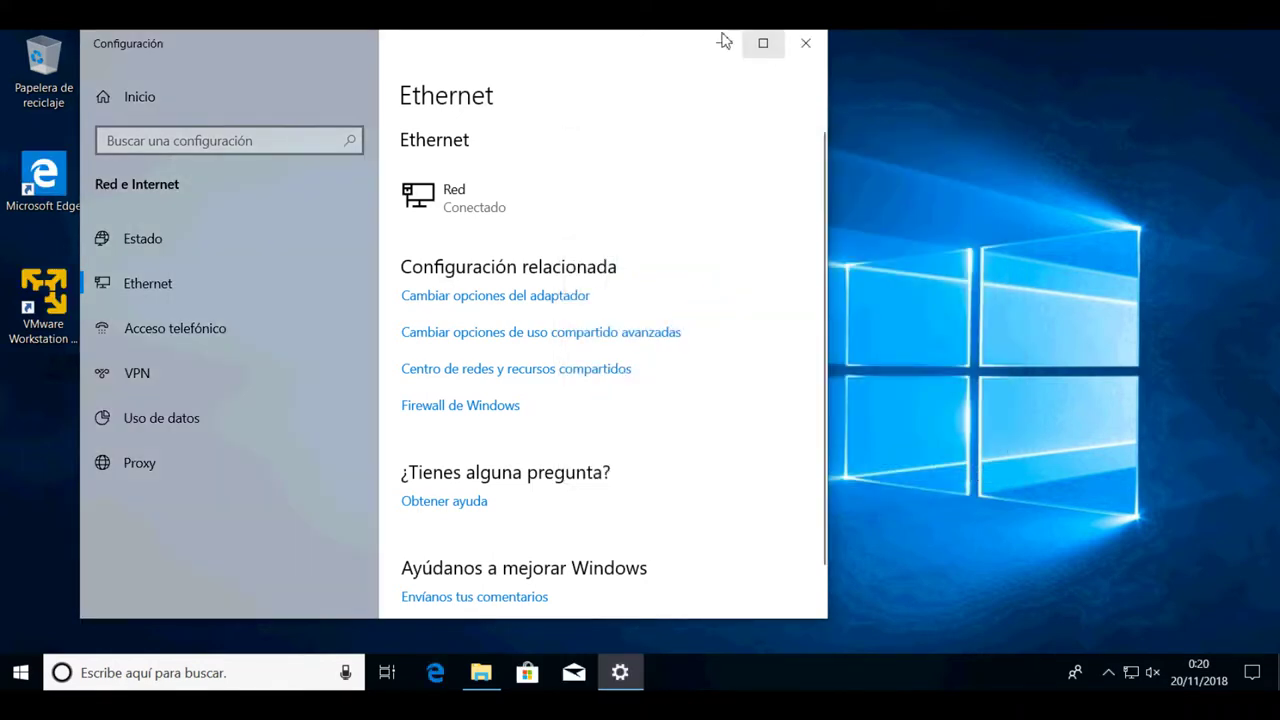
left_click(721, 43)
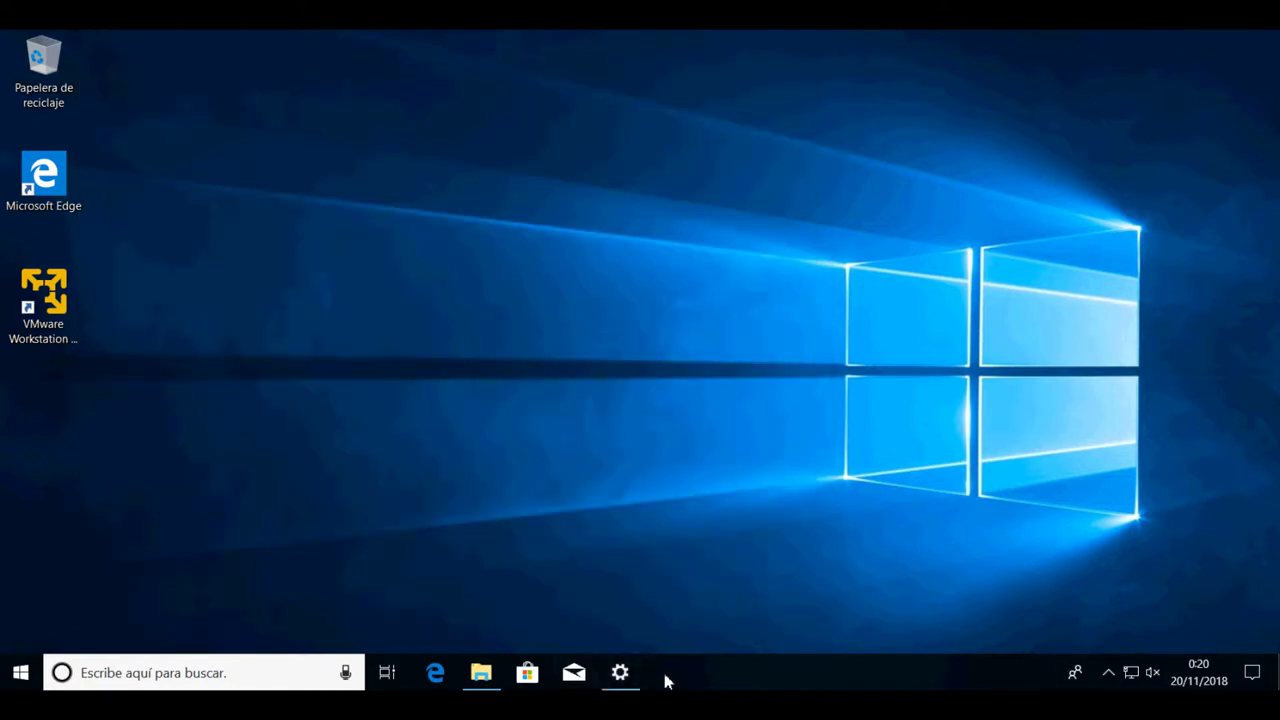
mouse_move(613, 680)
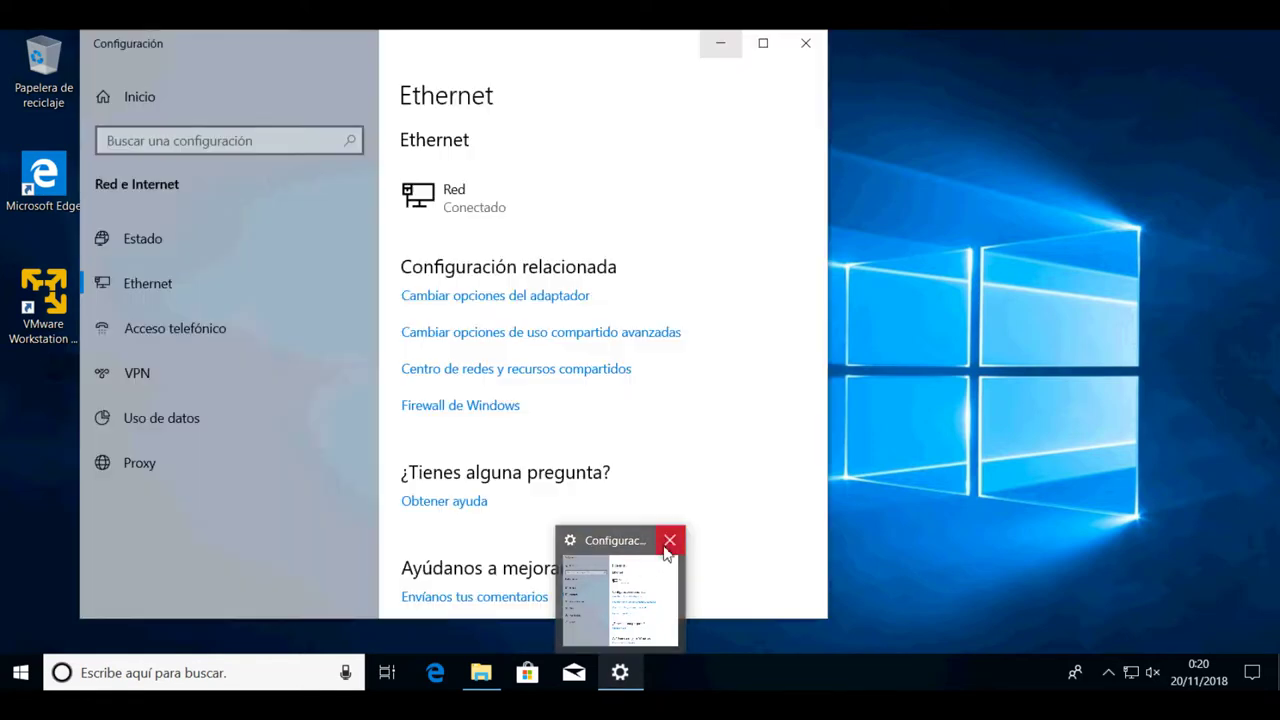
left_click(668, 540)
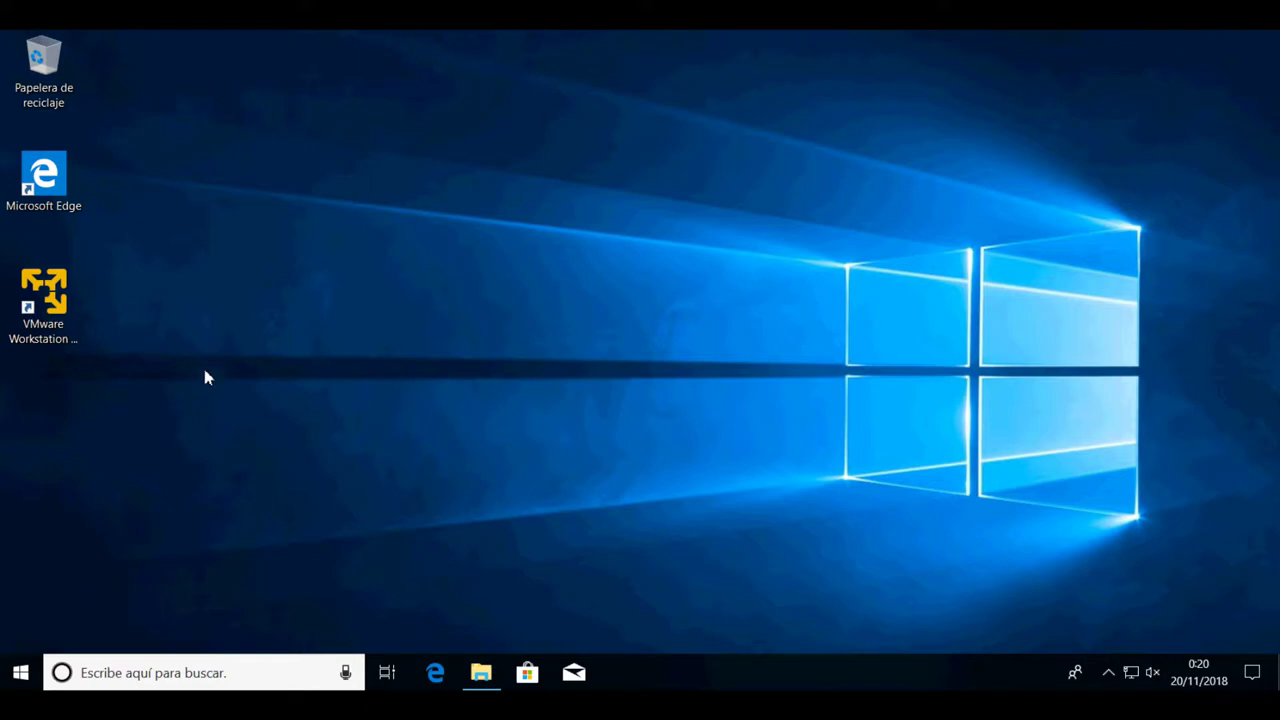
Step: Launch VMware Workstation 15 Player for free non-commercial use and skip the offered Workstation Pro 15.0.1 version
left_click(70, 306)
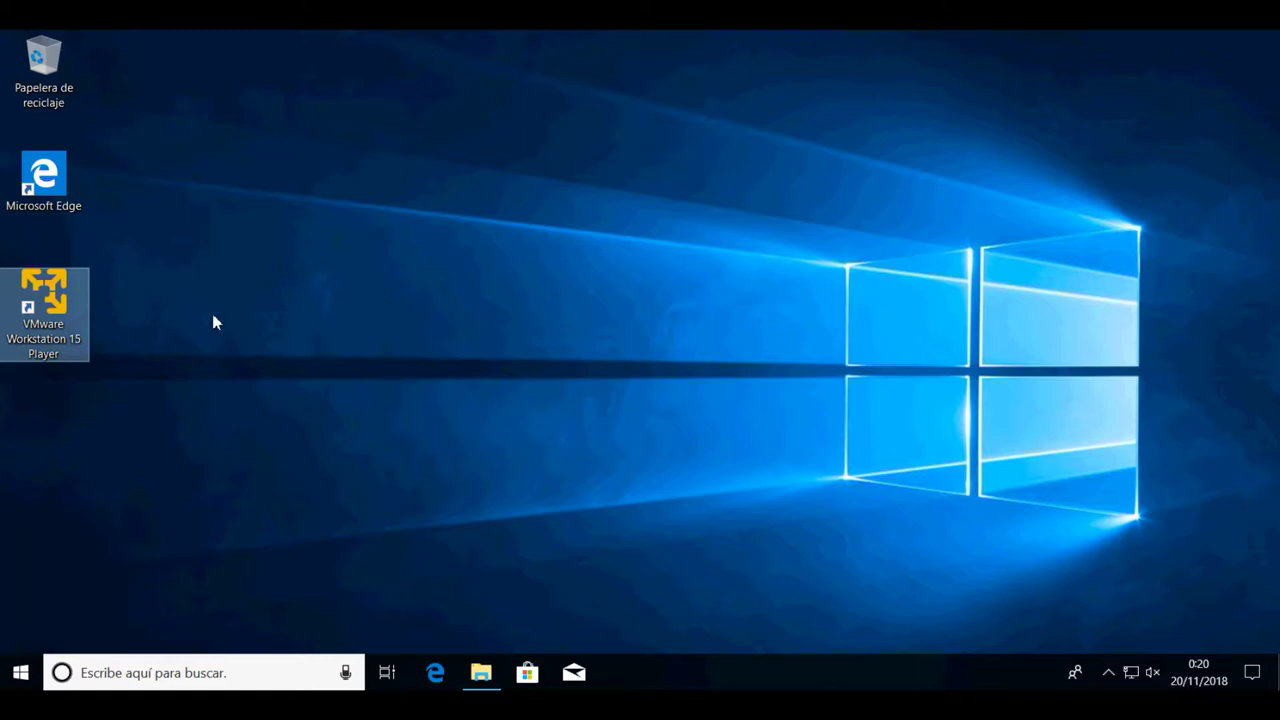
key("Return")
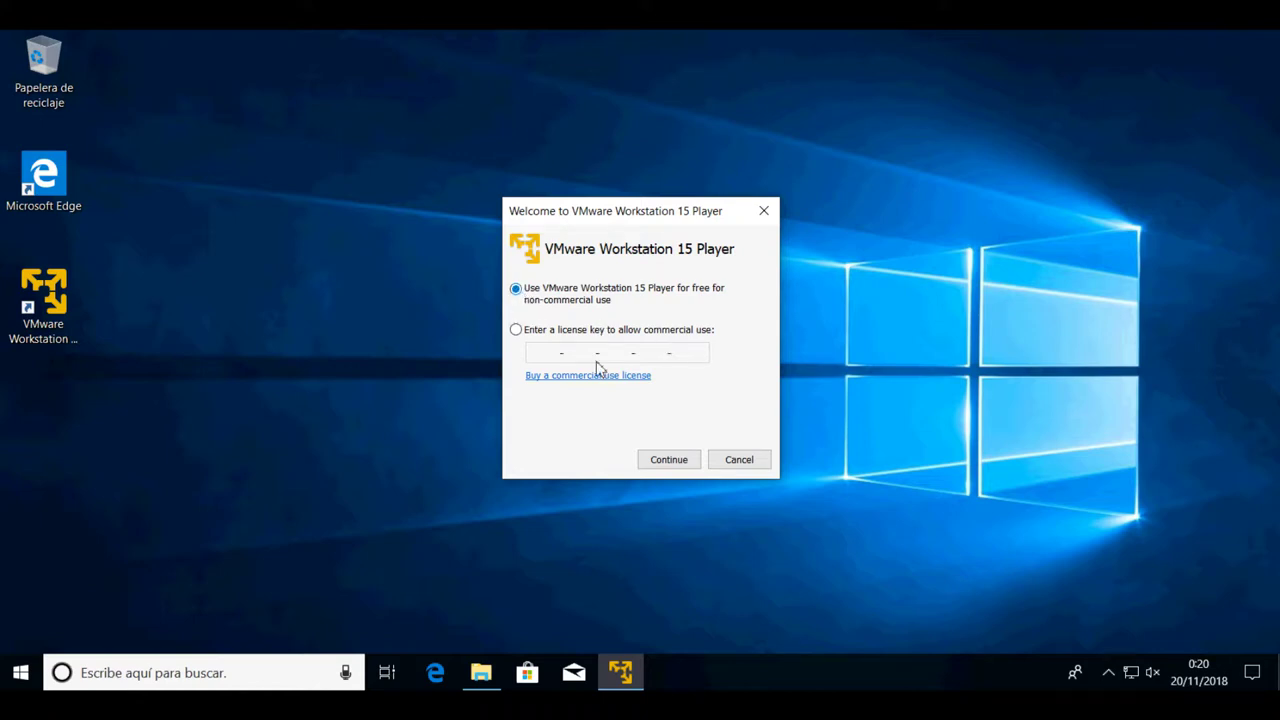
left_click(516, 330)
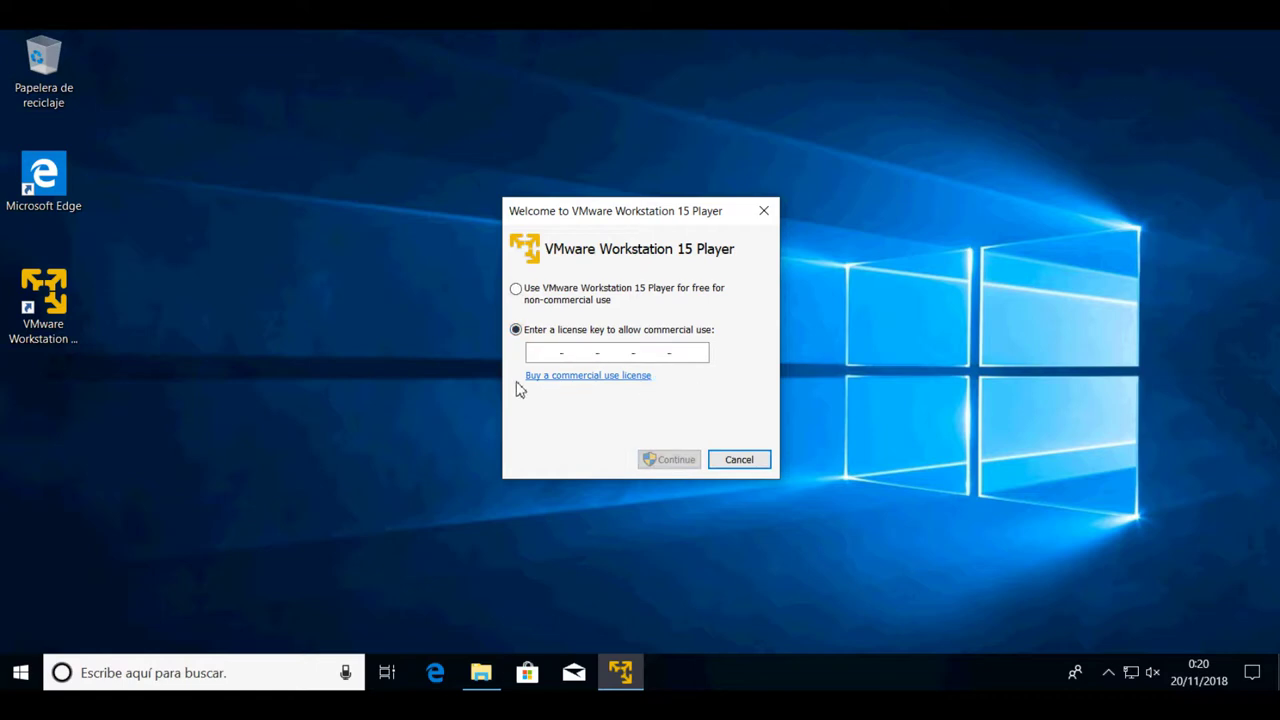
left_click(516, 290)
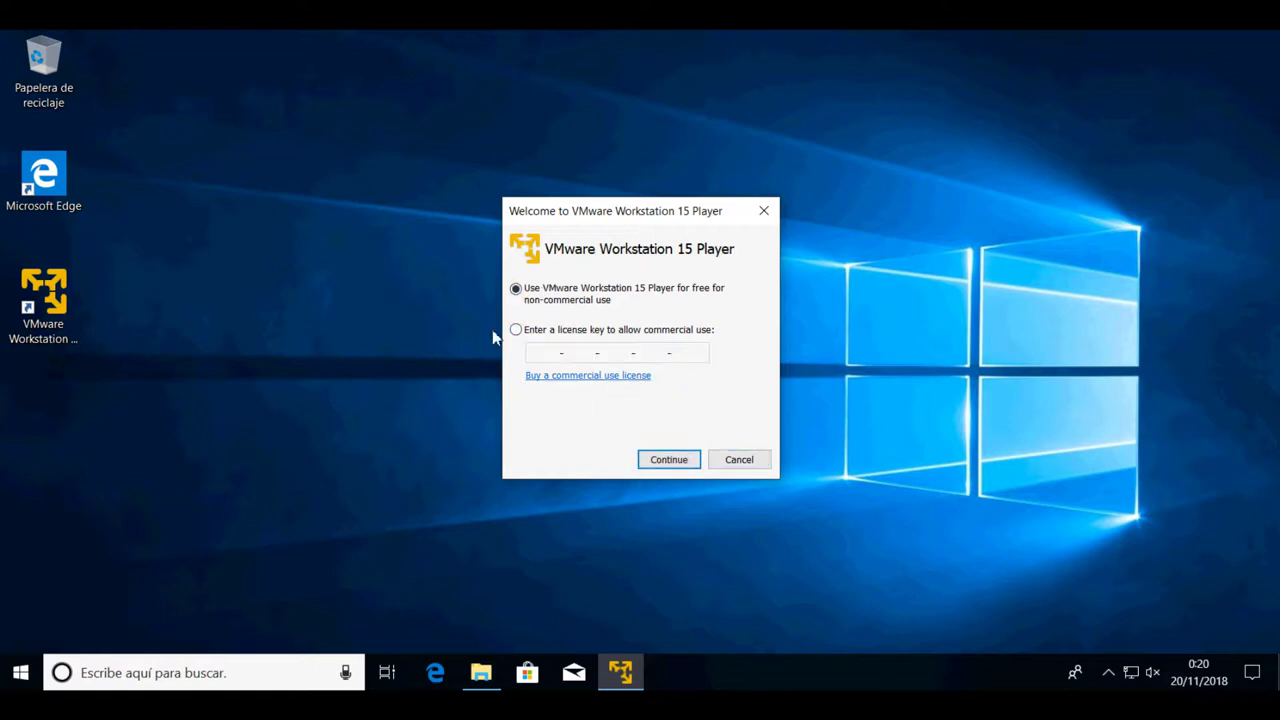
left_click(671, 459)
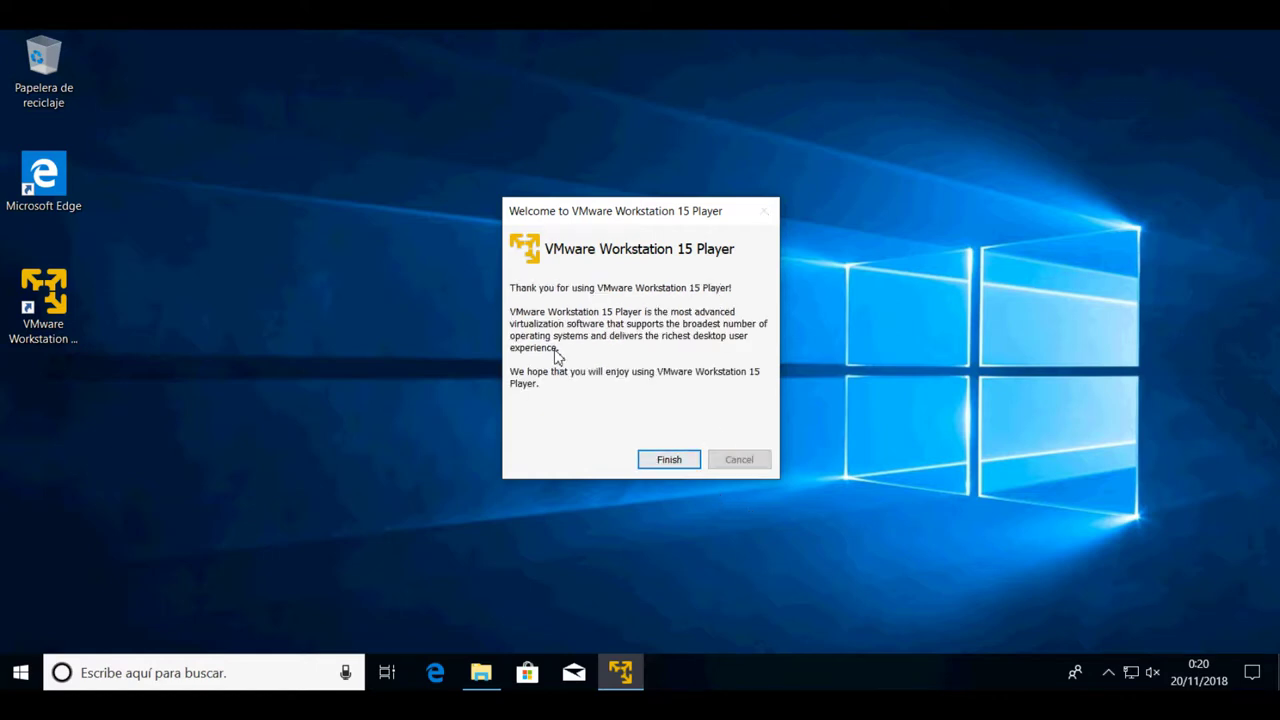
left_click(680, 460)
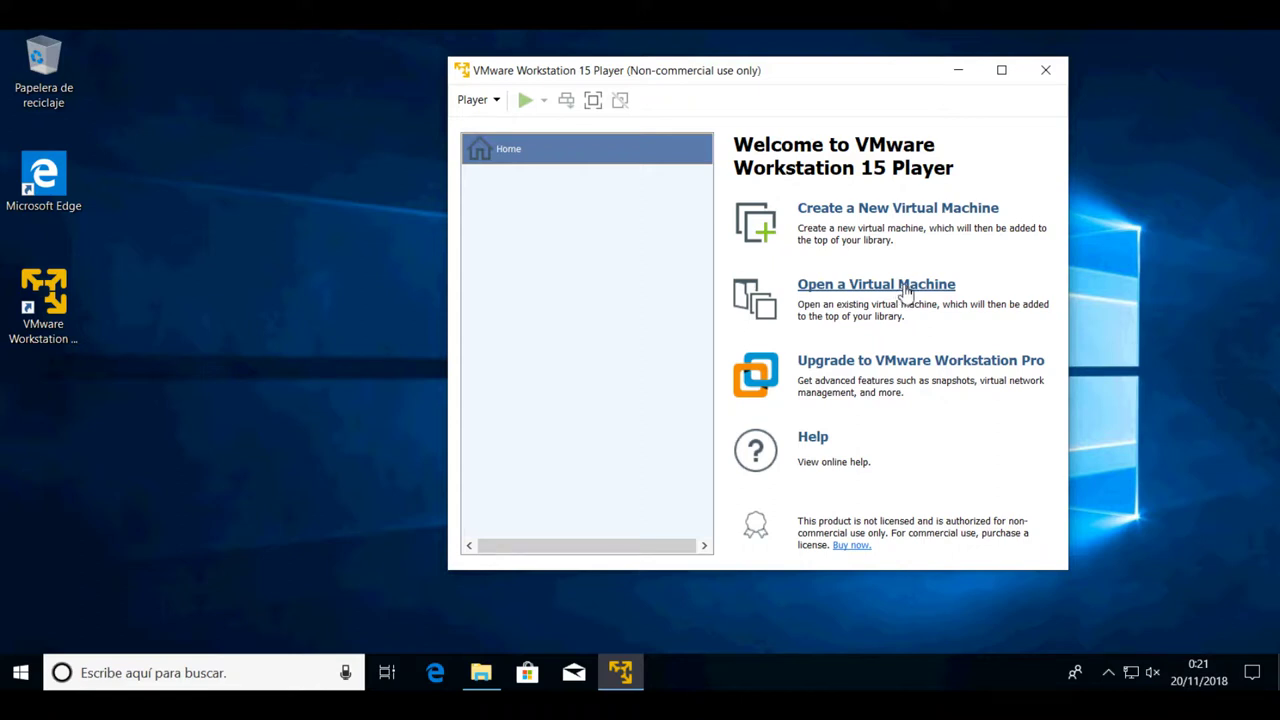
left_click(868, 369)
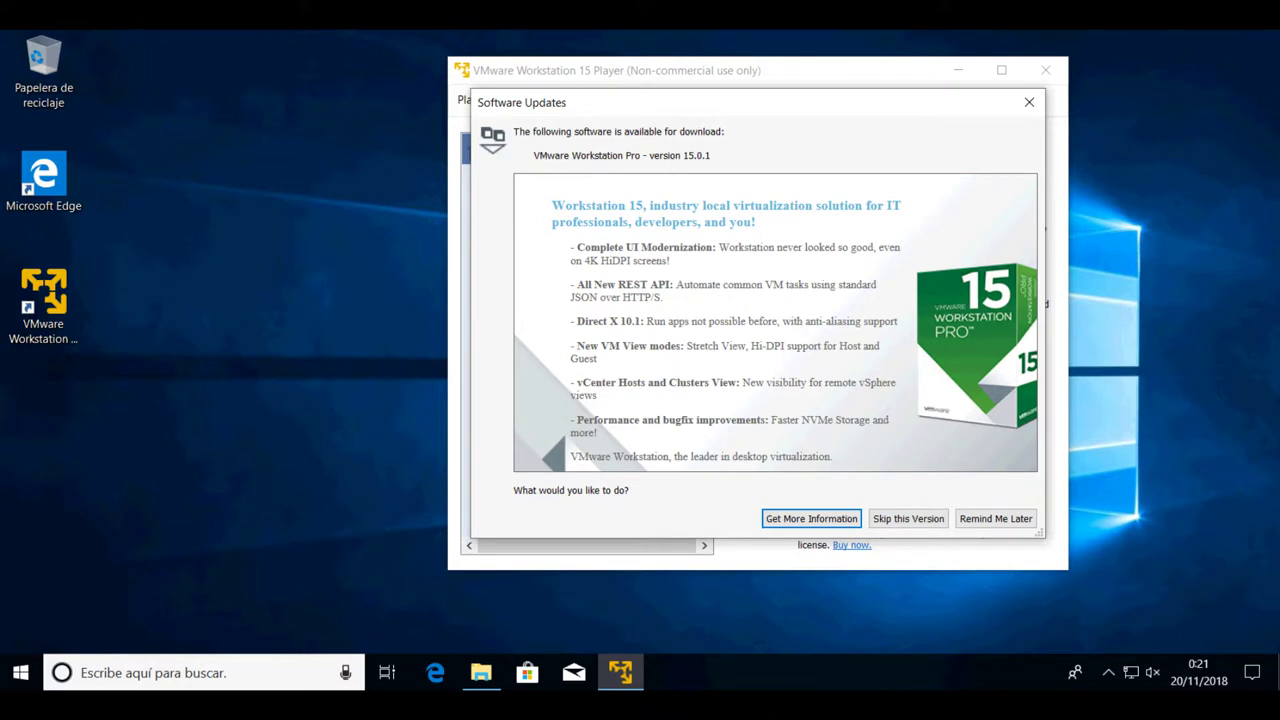
left_click(900, 519)
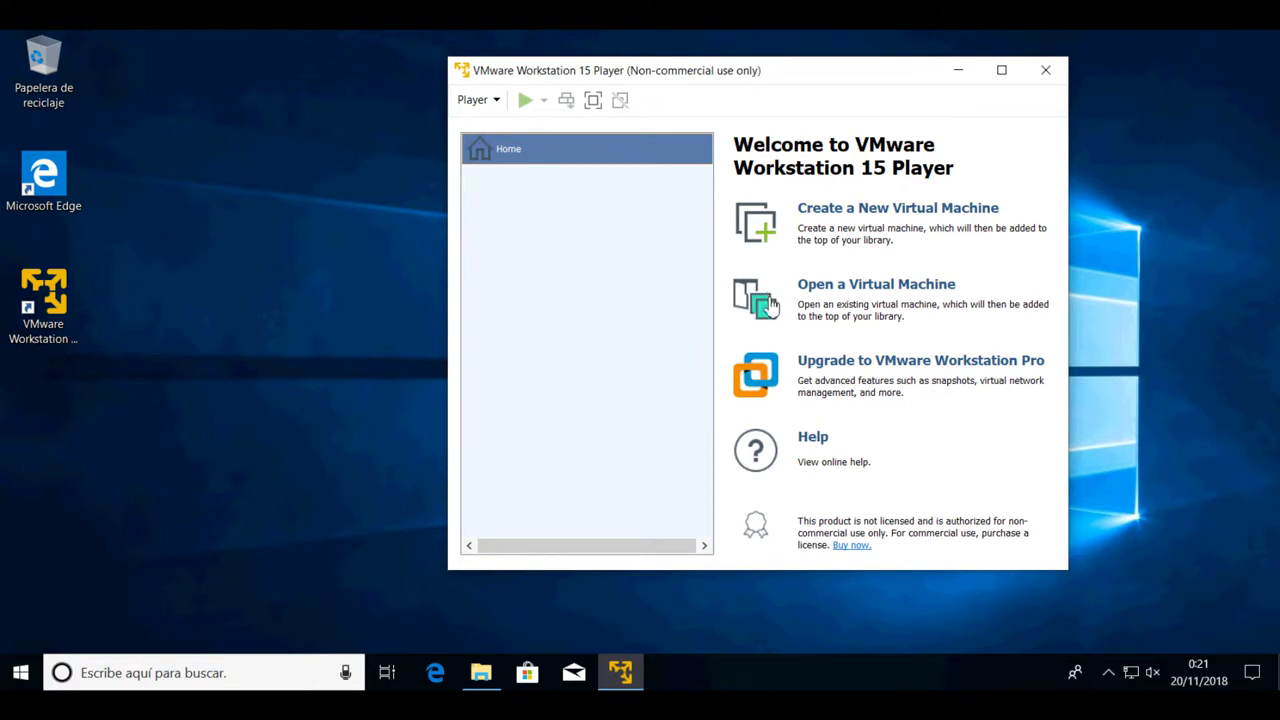
Step: Start creating a new virtual machine, move the wizard clear of the main window and choose to install the operating system later
left_click(866, 212)
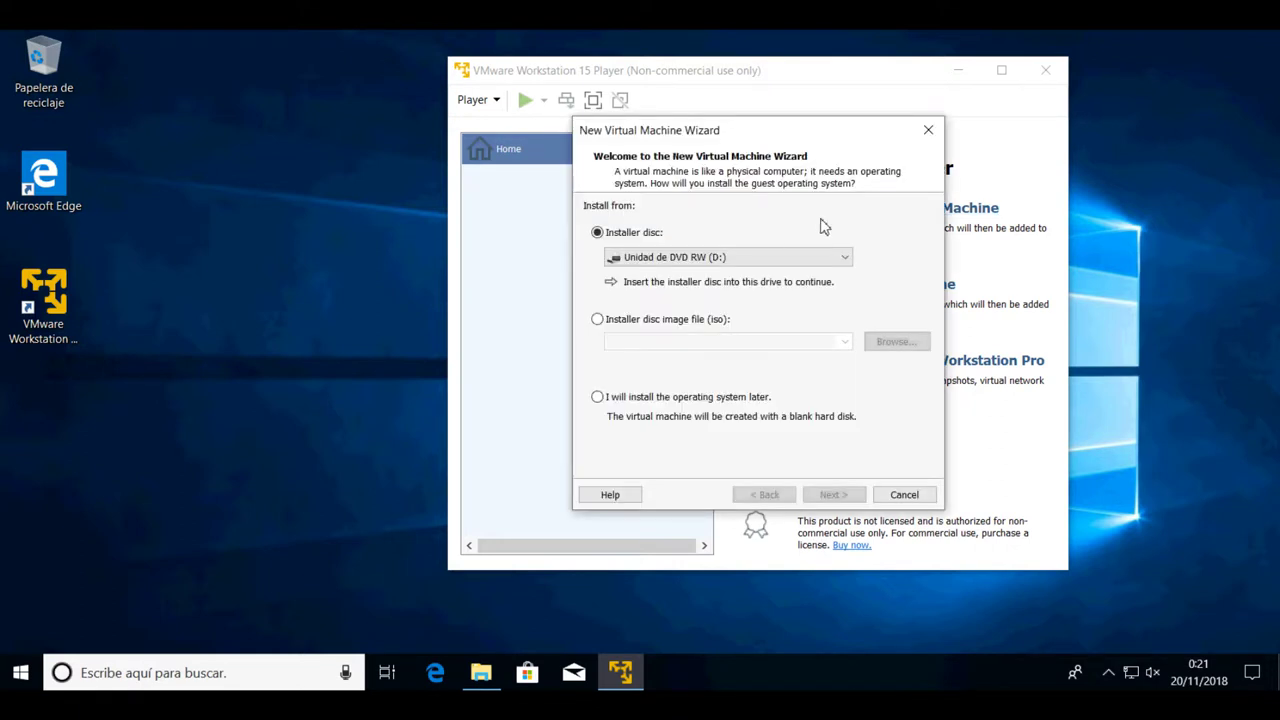
left_click_drag(733, 134, 228, 85)
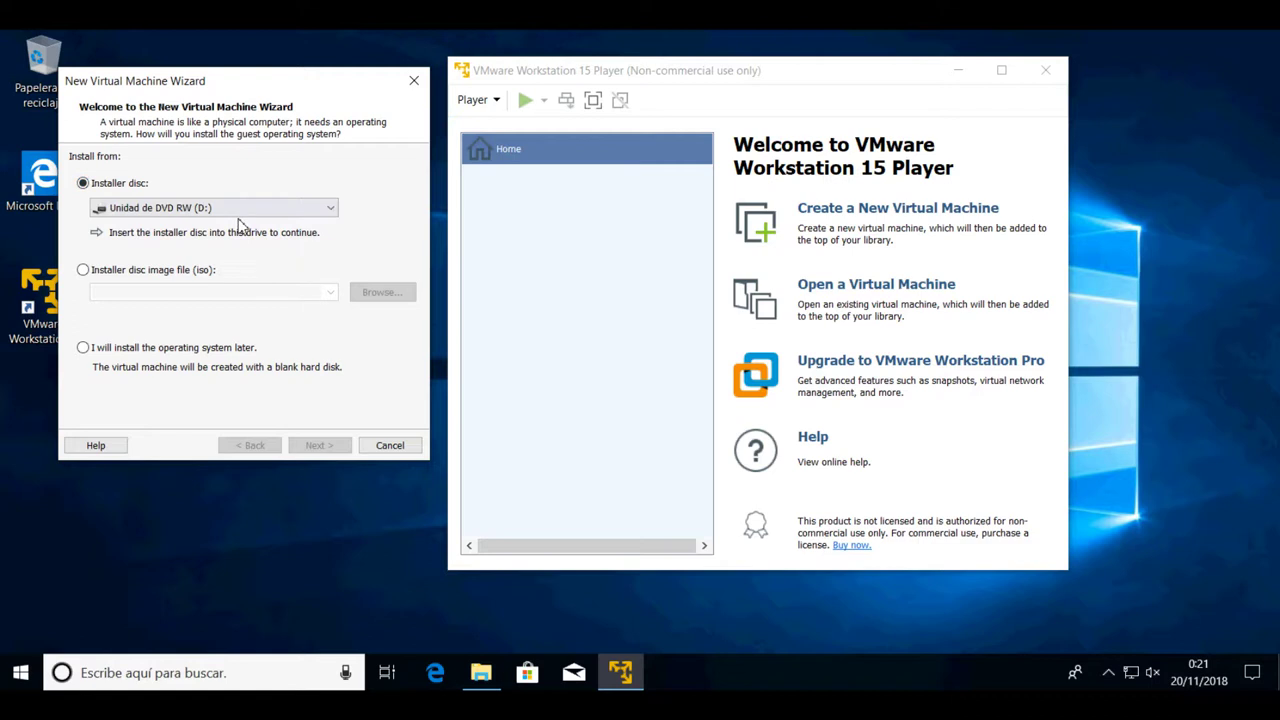
left_click(158, 272)
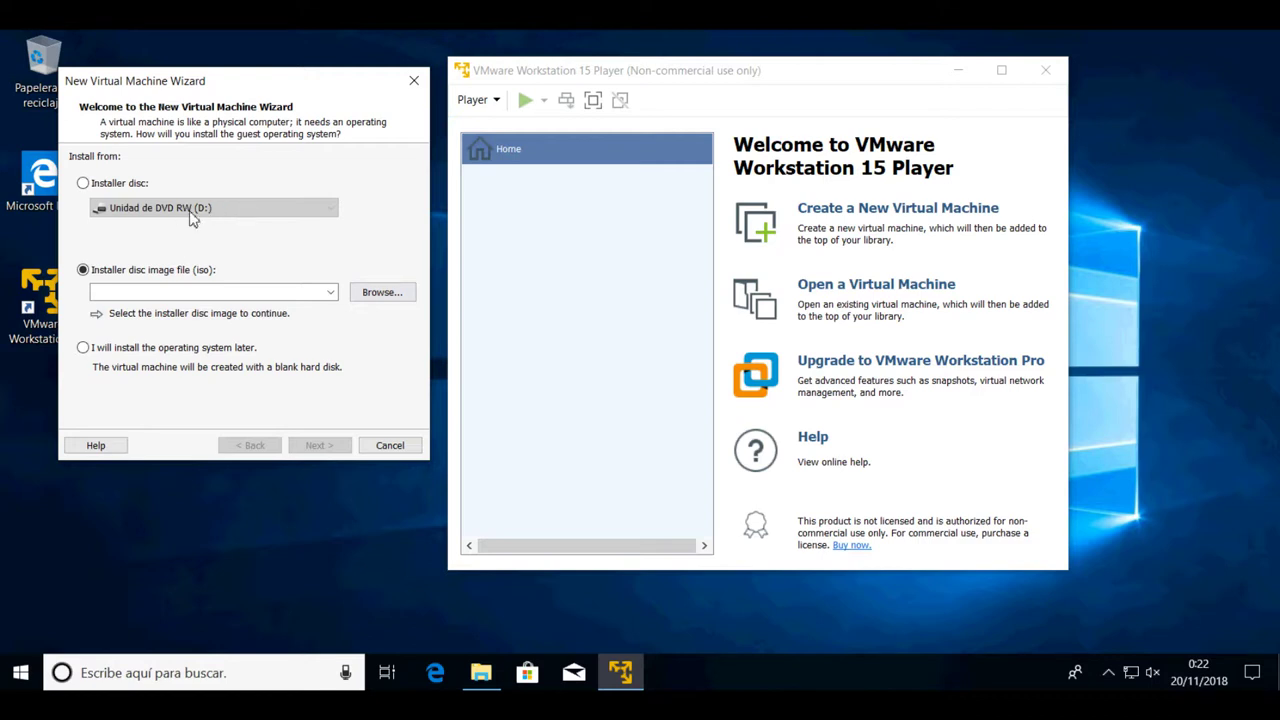
left_click(155, 348)
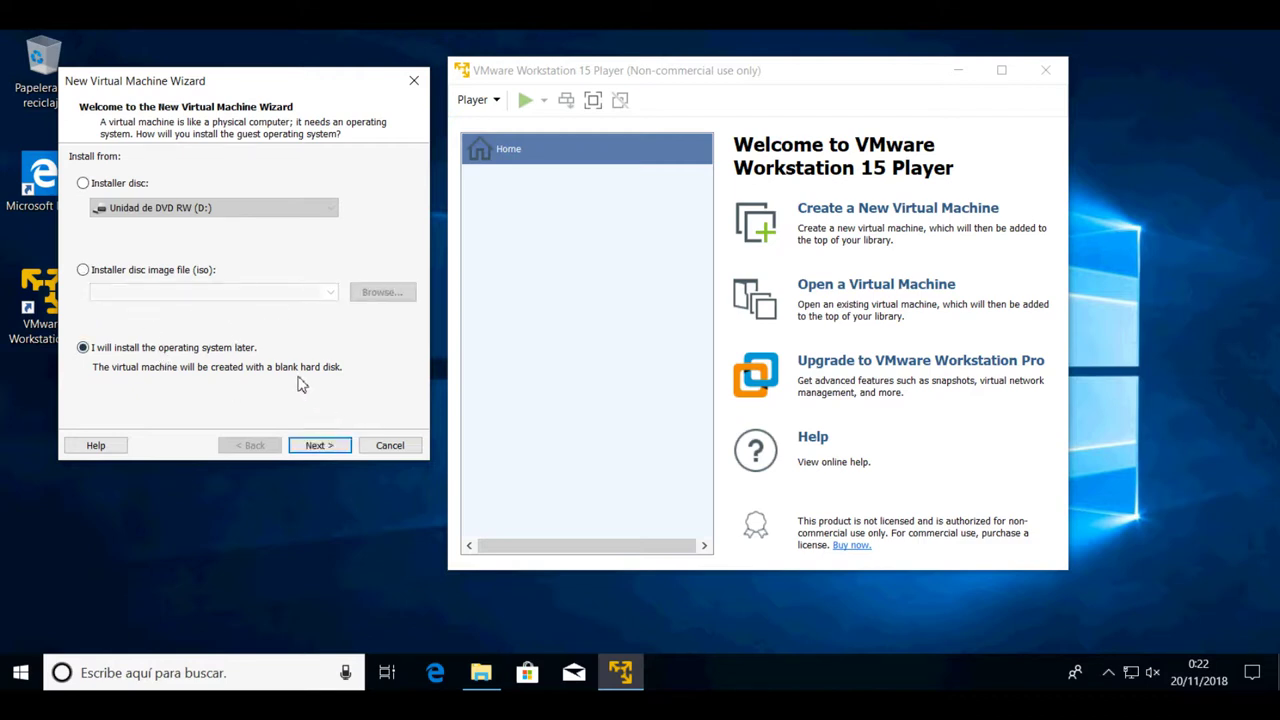
left_click(331, 446)
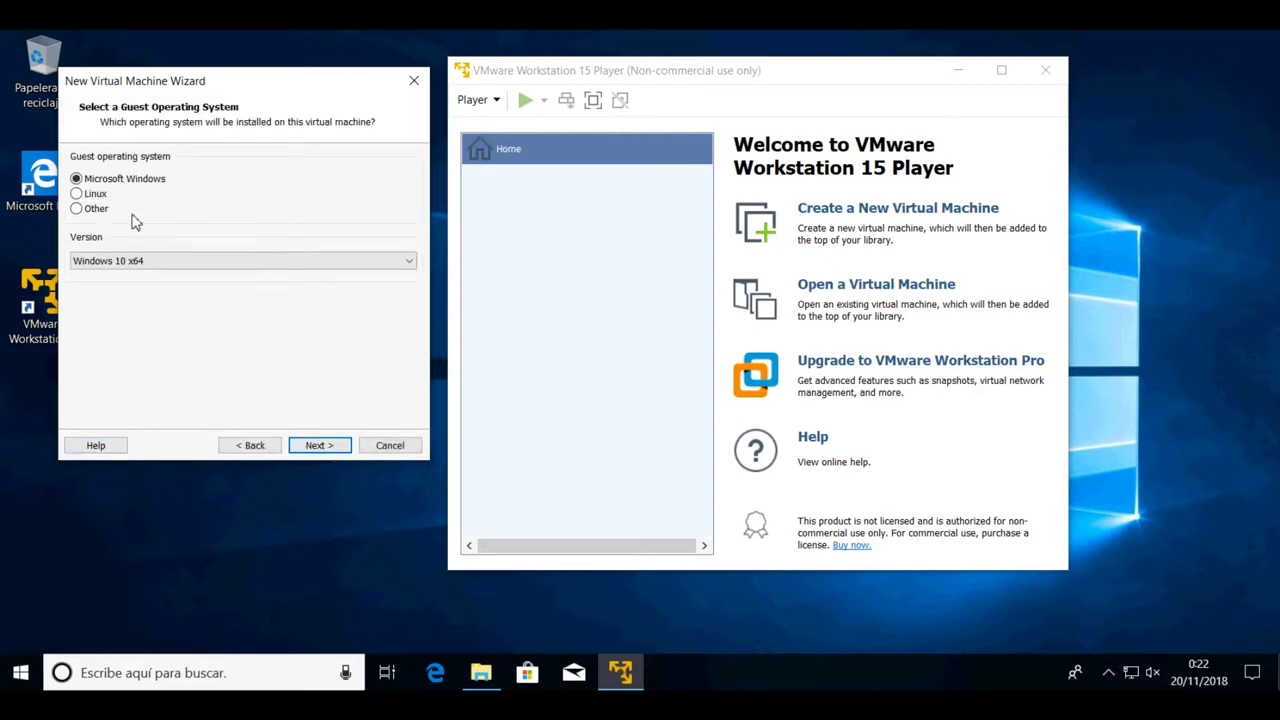
Step: Look through the Microsoft Windows guest versions and select Windows 10
left_click(407, 265)
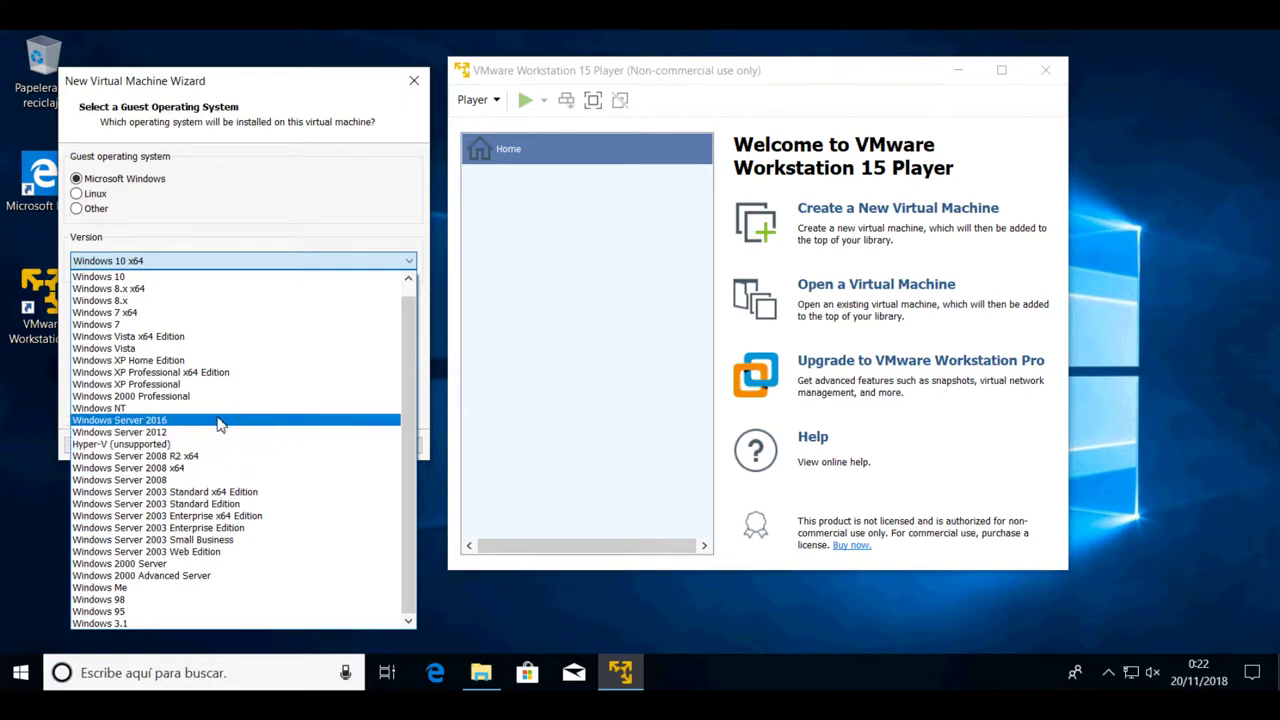
scroll(220, 425, "up", 1)
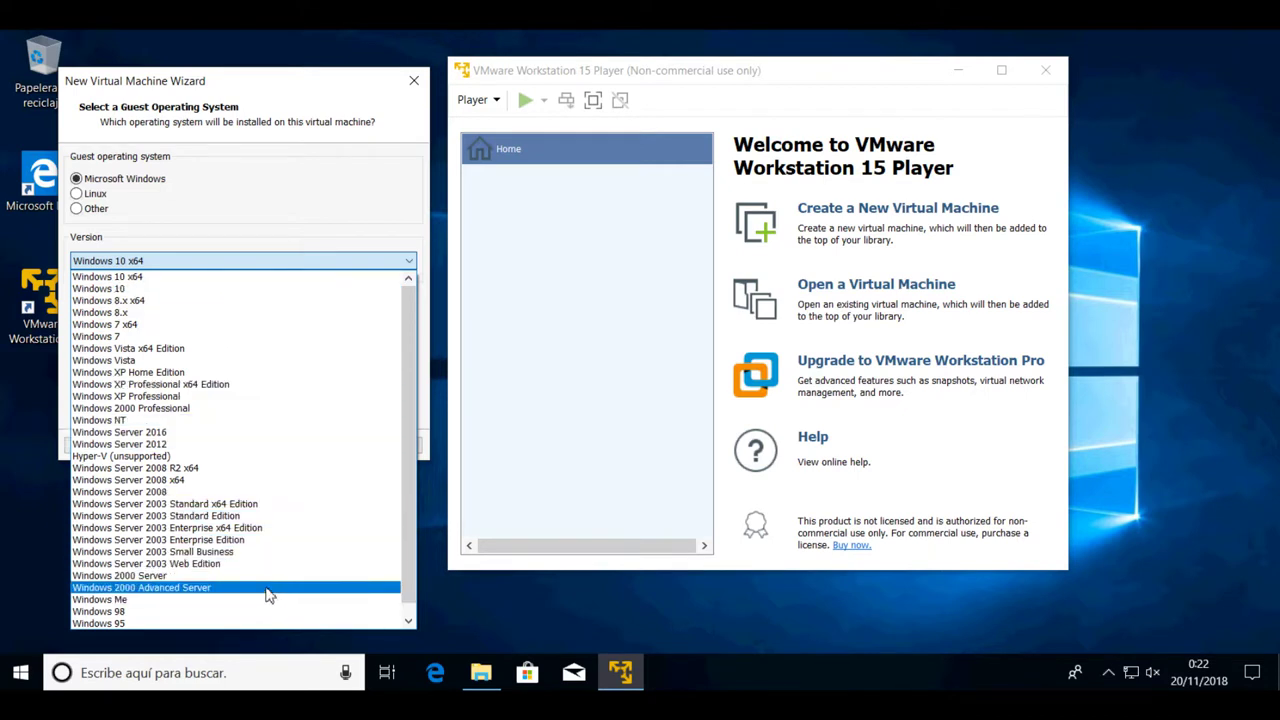
scroll(268, 594, "down", 1)
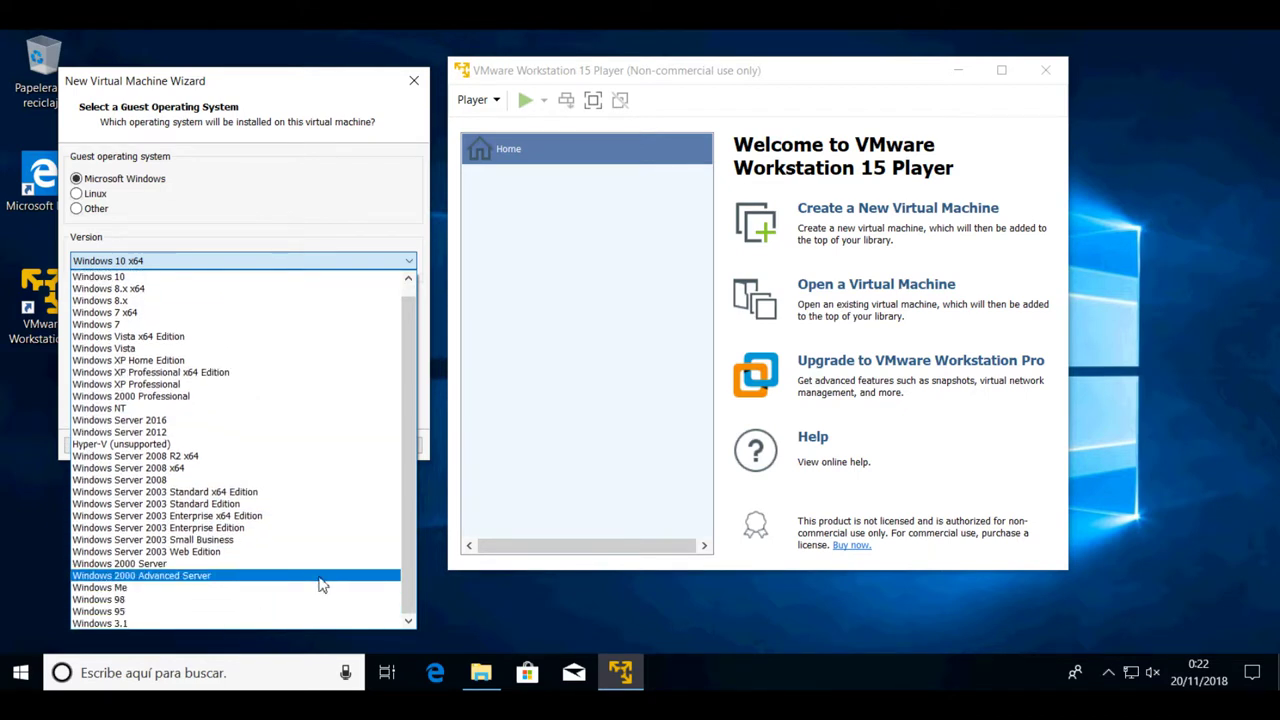
scroll(330, 560, "up", 2)
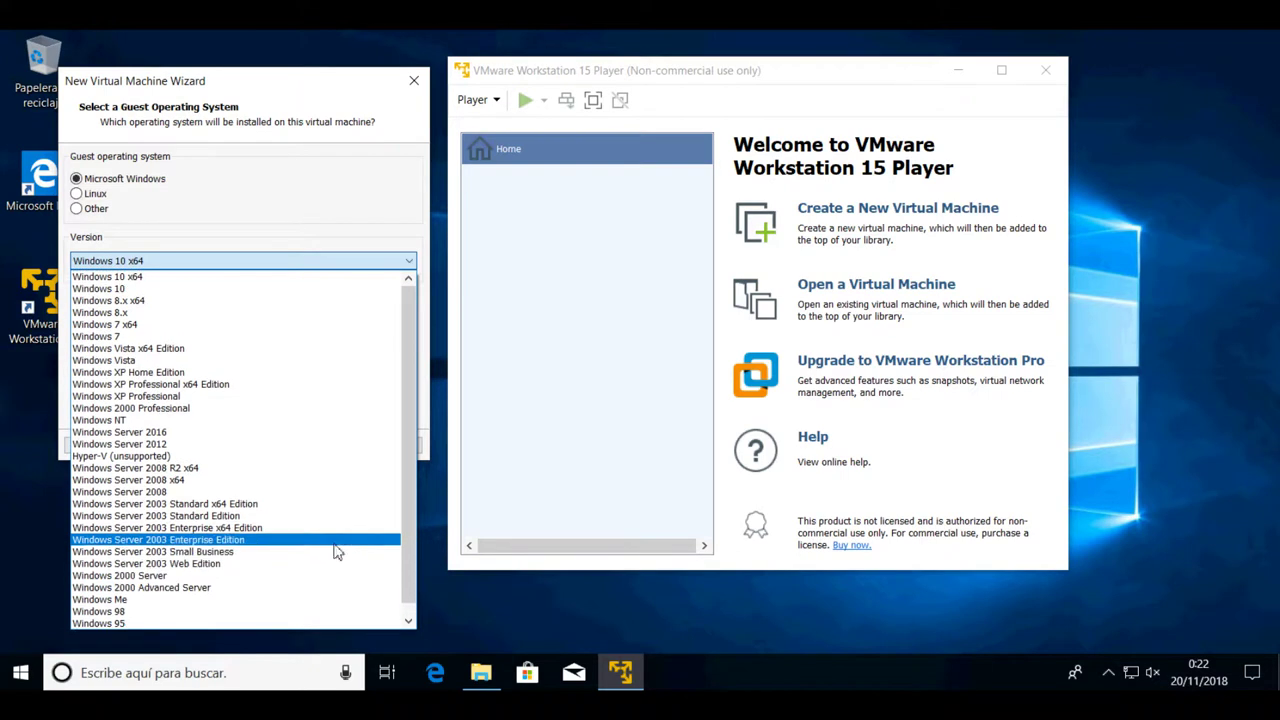
left_click(268, 289)
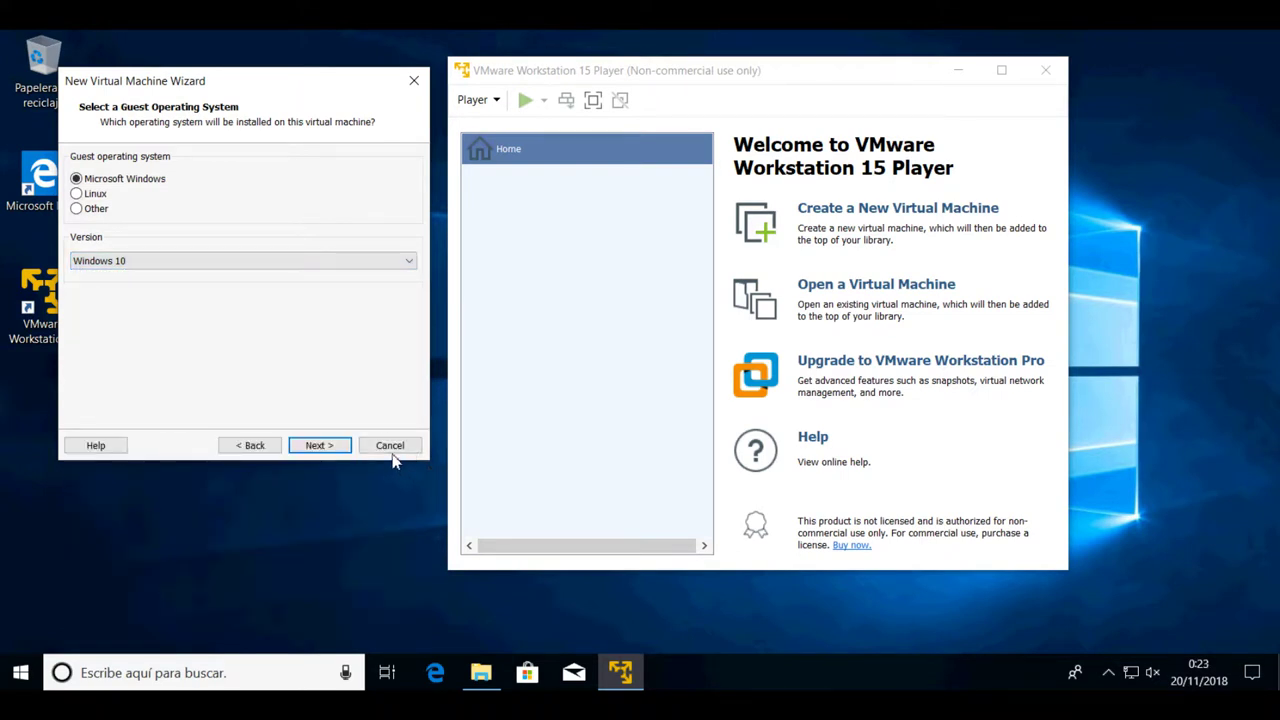
Step: Examine the guest versions offered for Linux and for Other operating systems
left_click(92, 195)
left_click(410, 262)
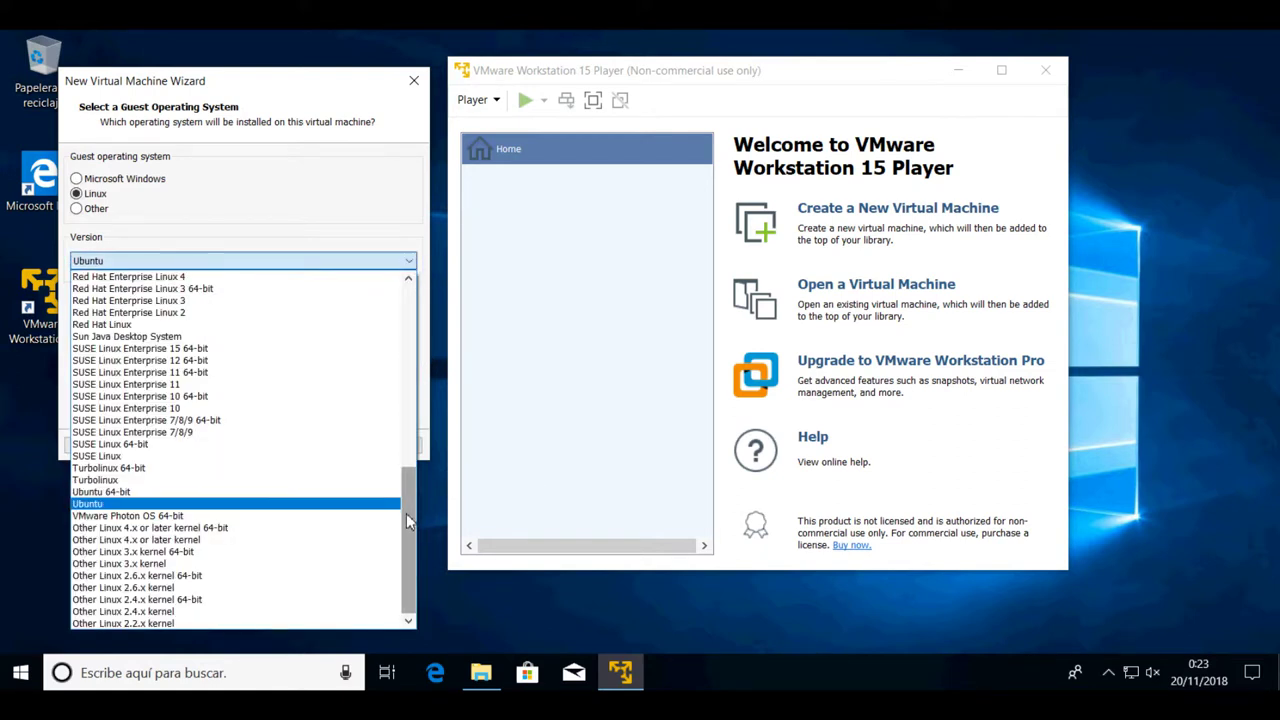
left_click_drag(406, 513, 413, 280)
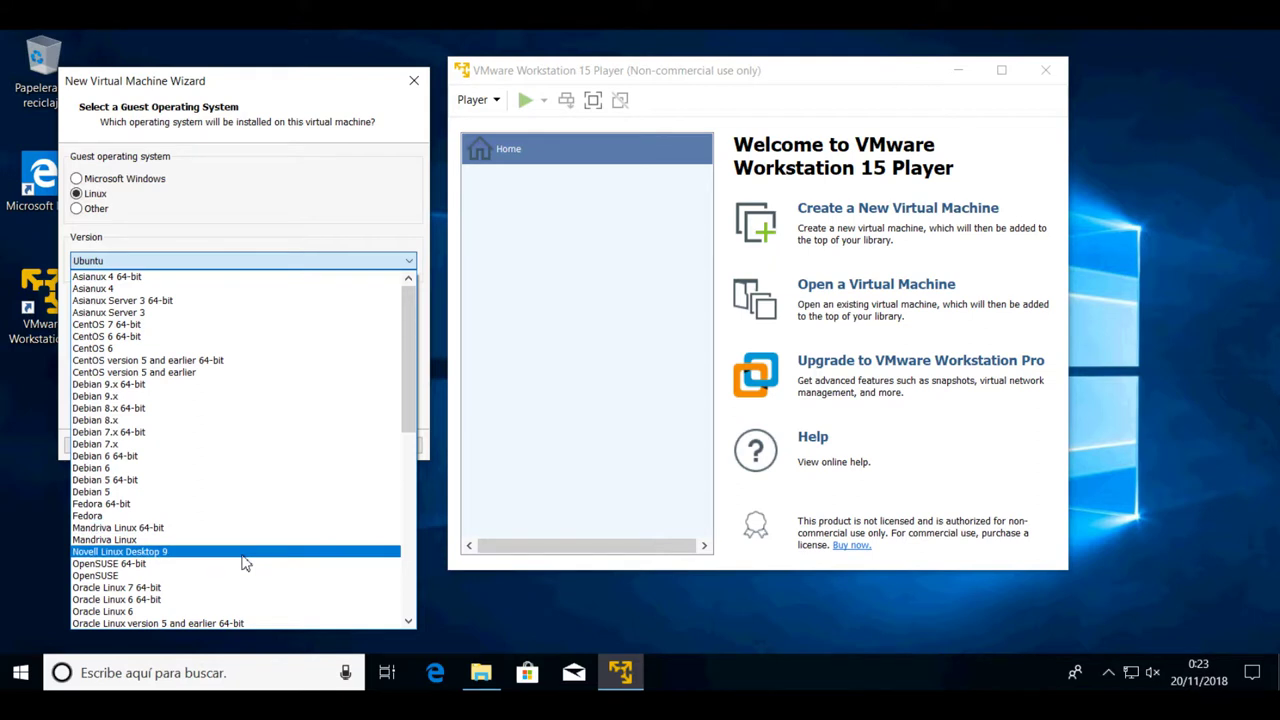
scroll(243, 560, "down", 1)
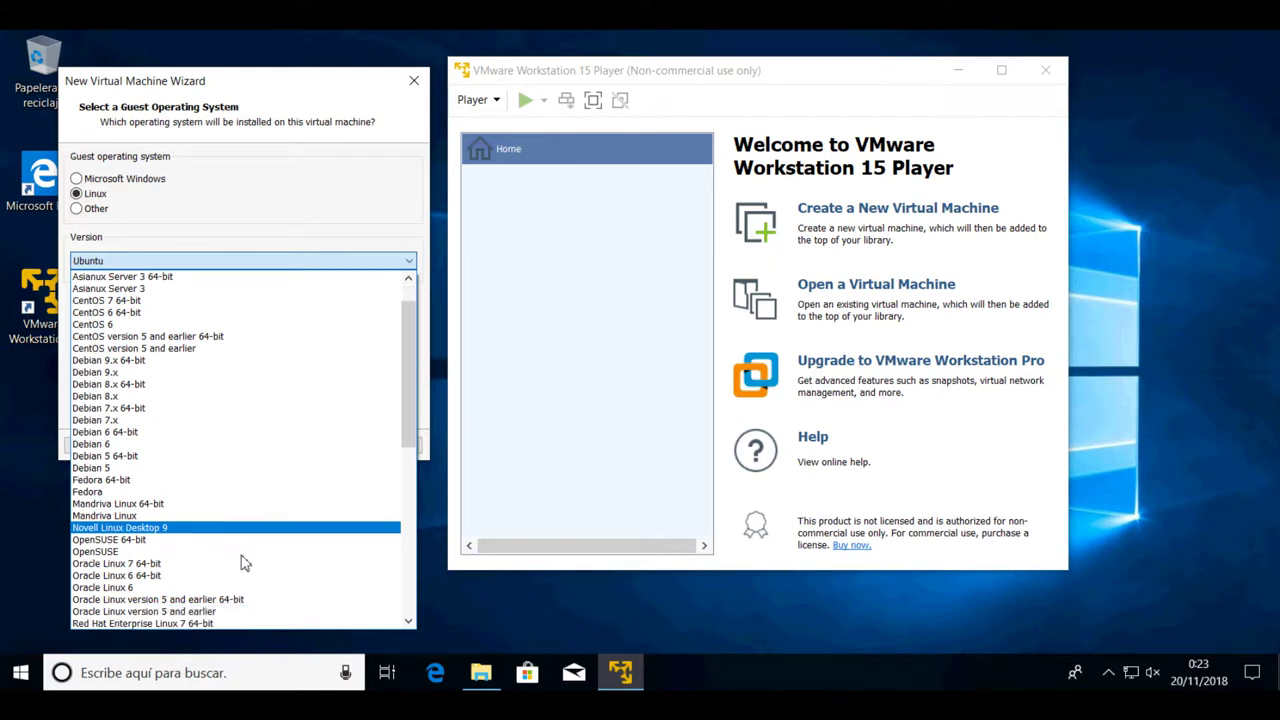
scroll(203, 540, "down", 5)
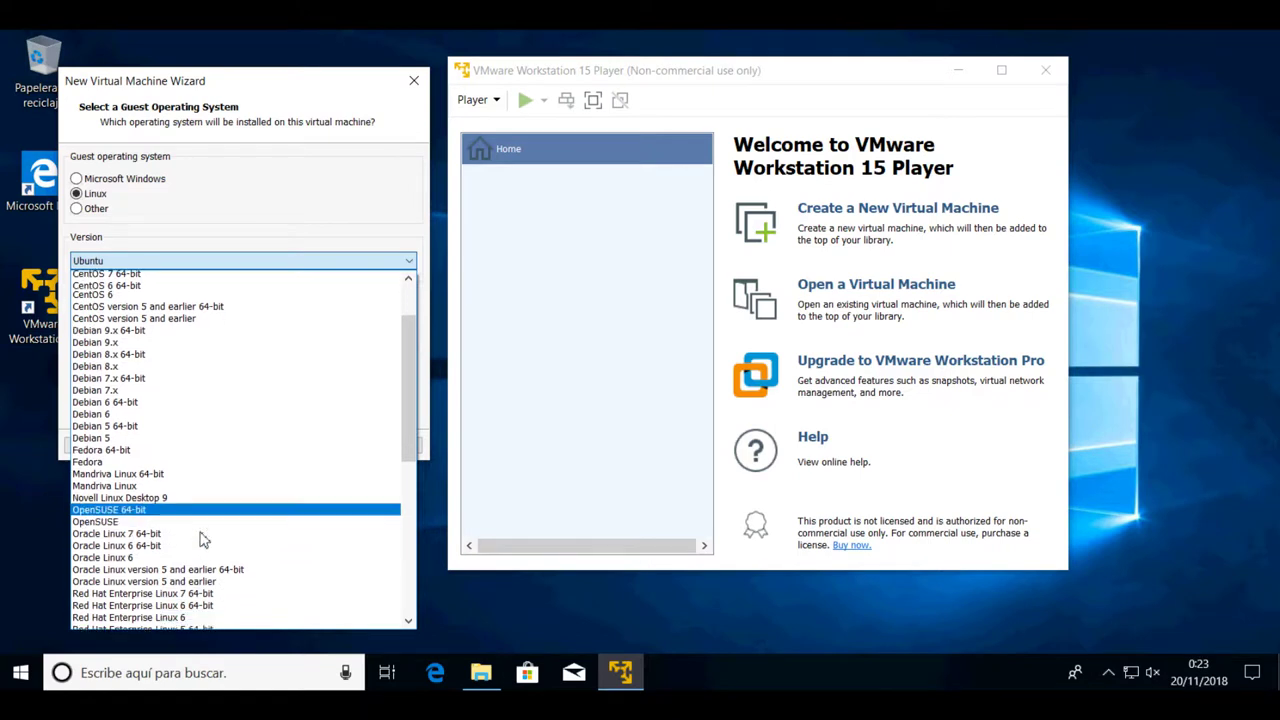
scroll(203, 540, "down", 4)
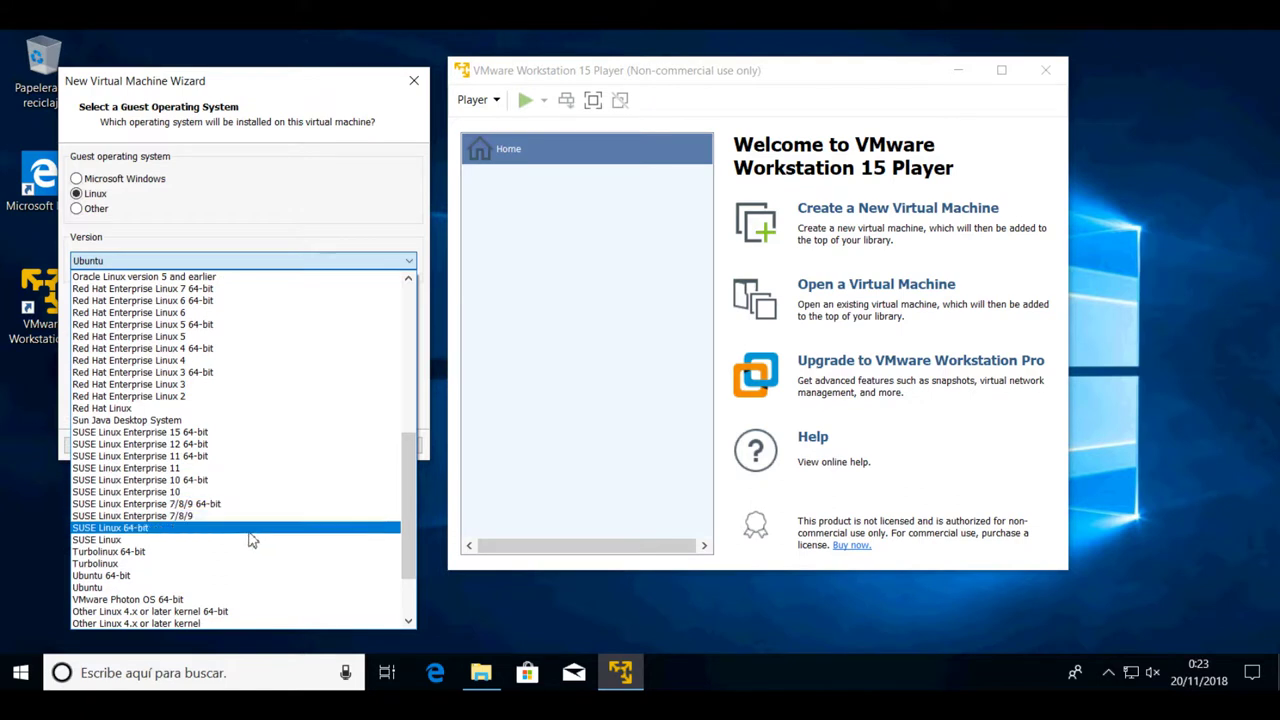
scroll(226, 497, "down", 2)
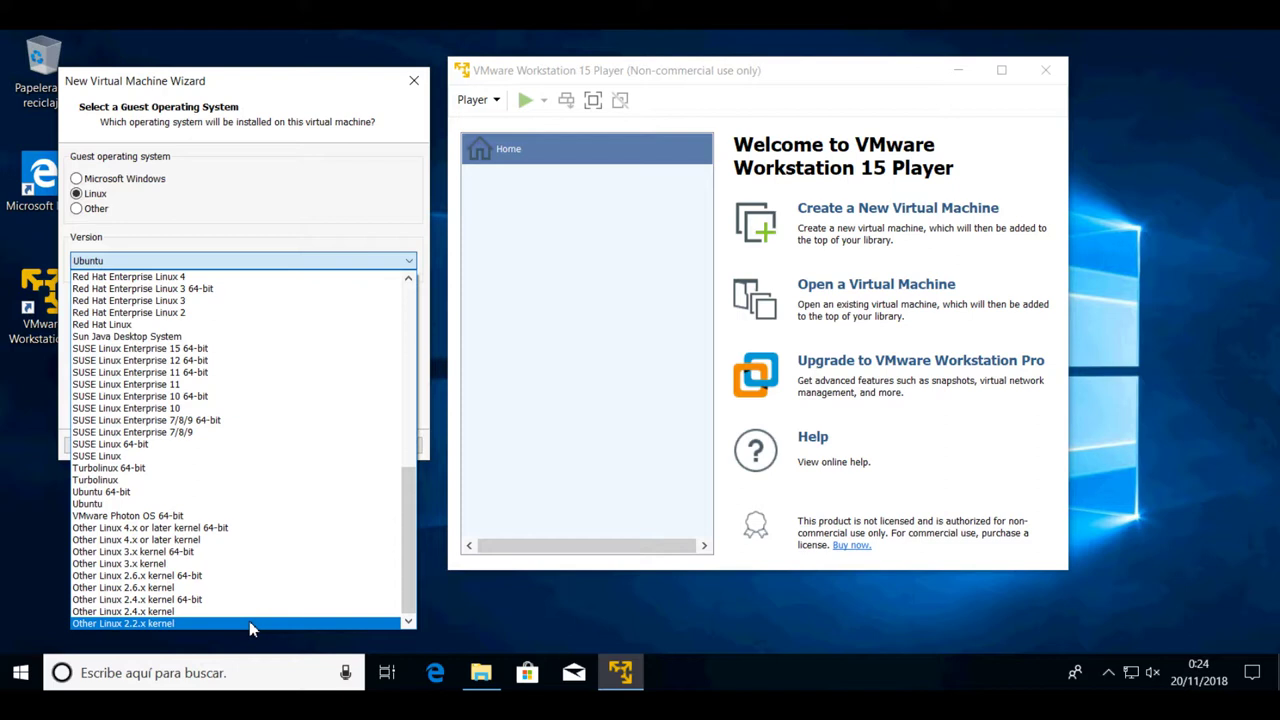
left_click(240, 263)
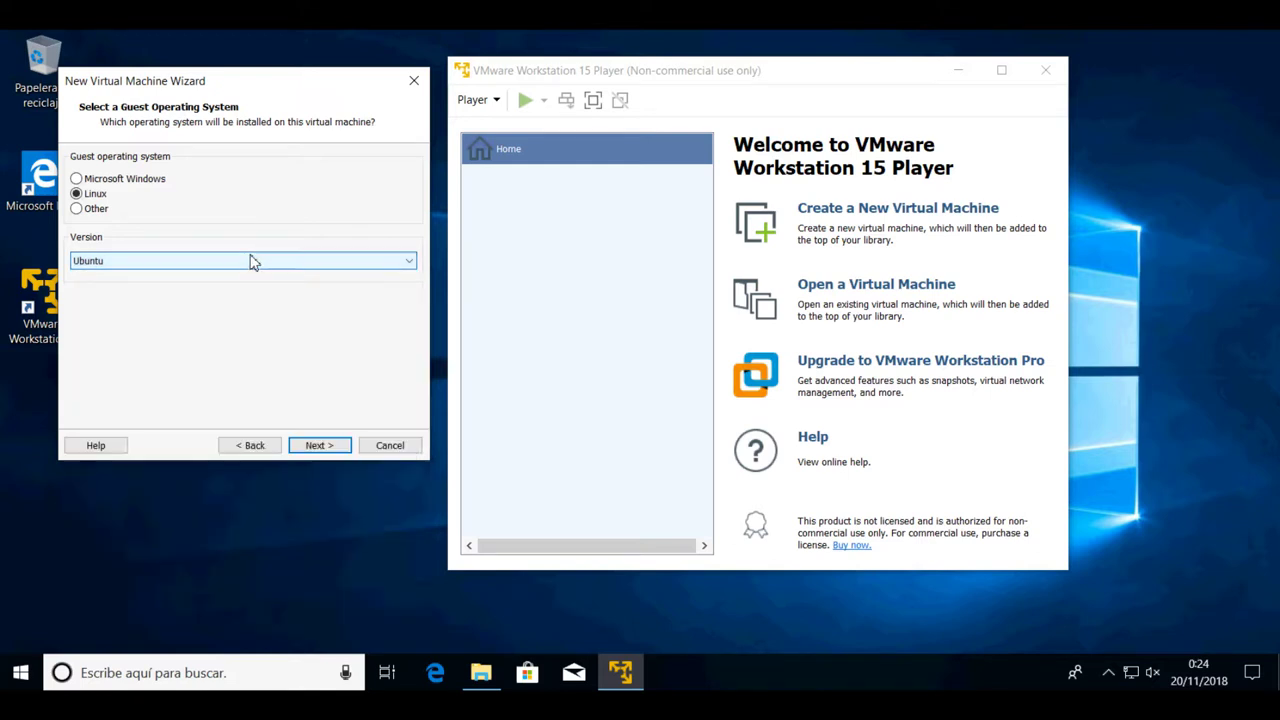
left_click(77, 209)
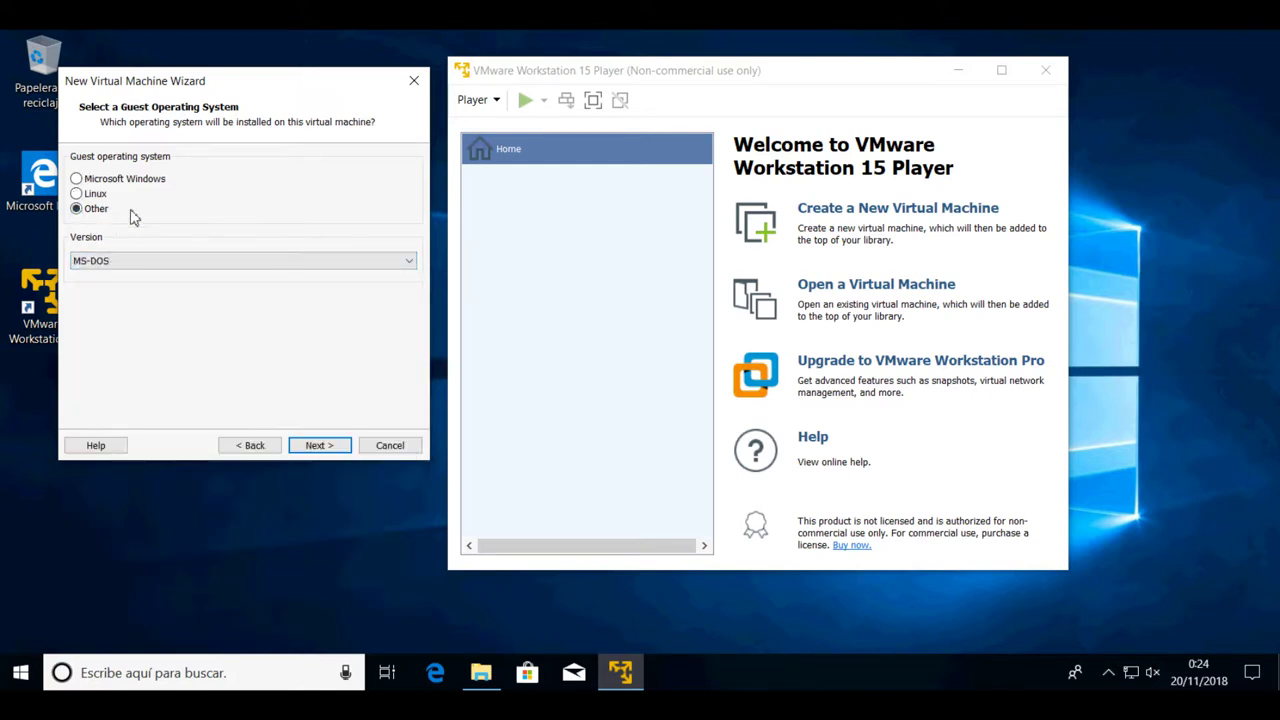
left_click(200, 263)
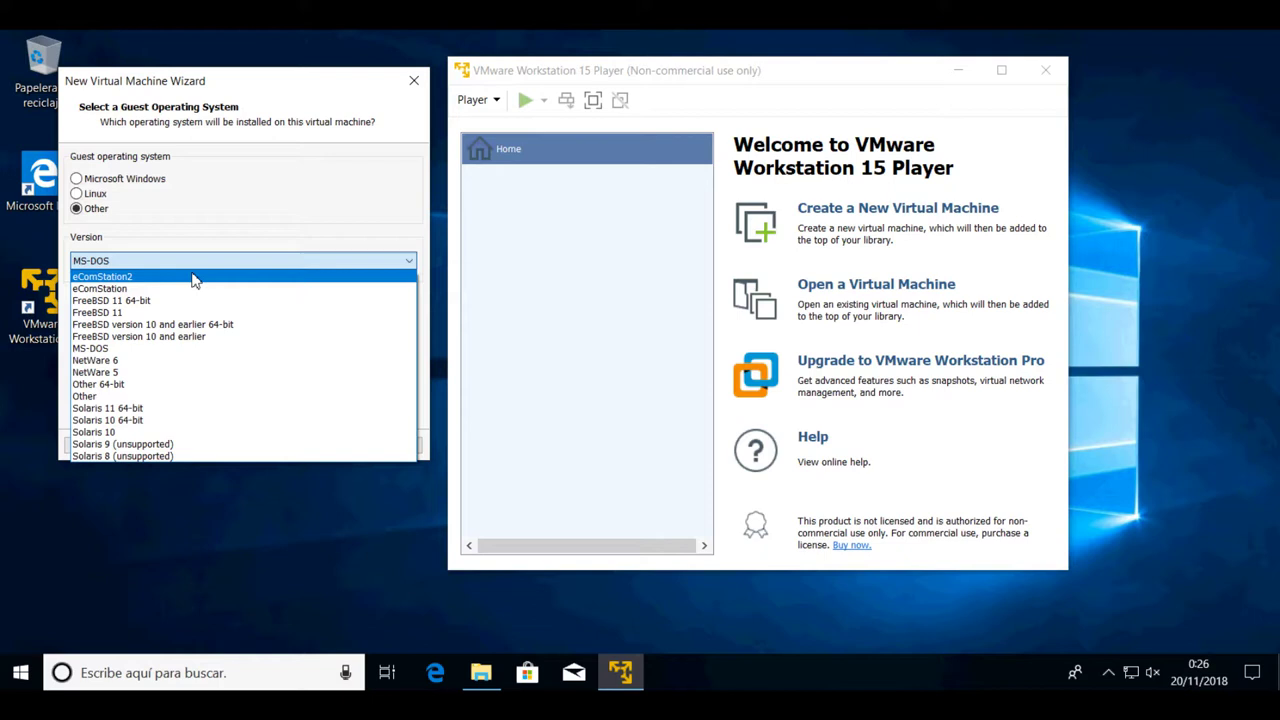
Step: Set the guest operating system to Microsoft Windows, version Windows 10, and continue to naming the virtual machine
left_click(122, 180)
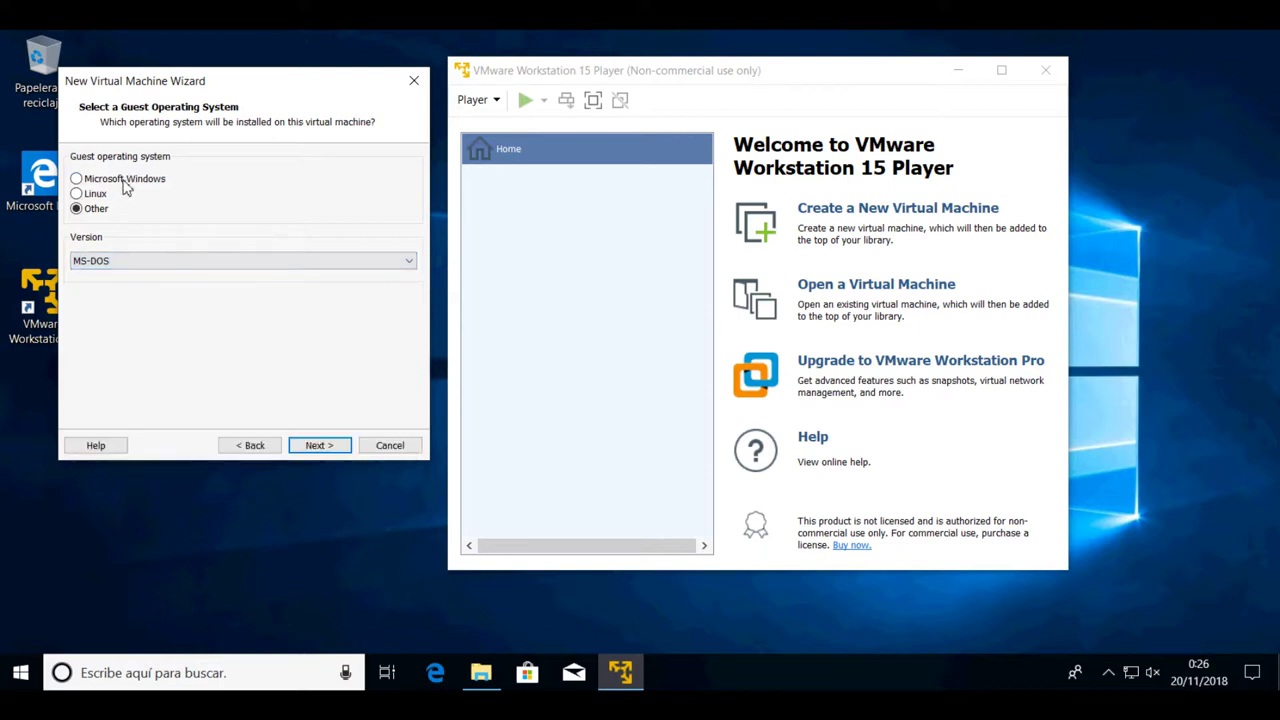
left_click(189, 262)
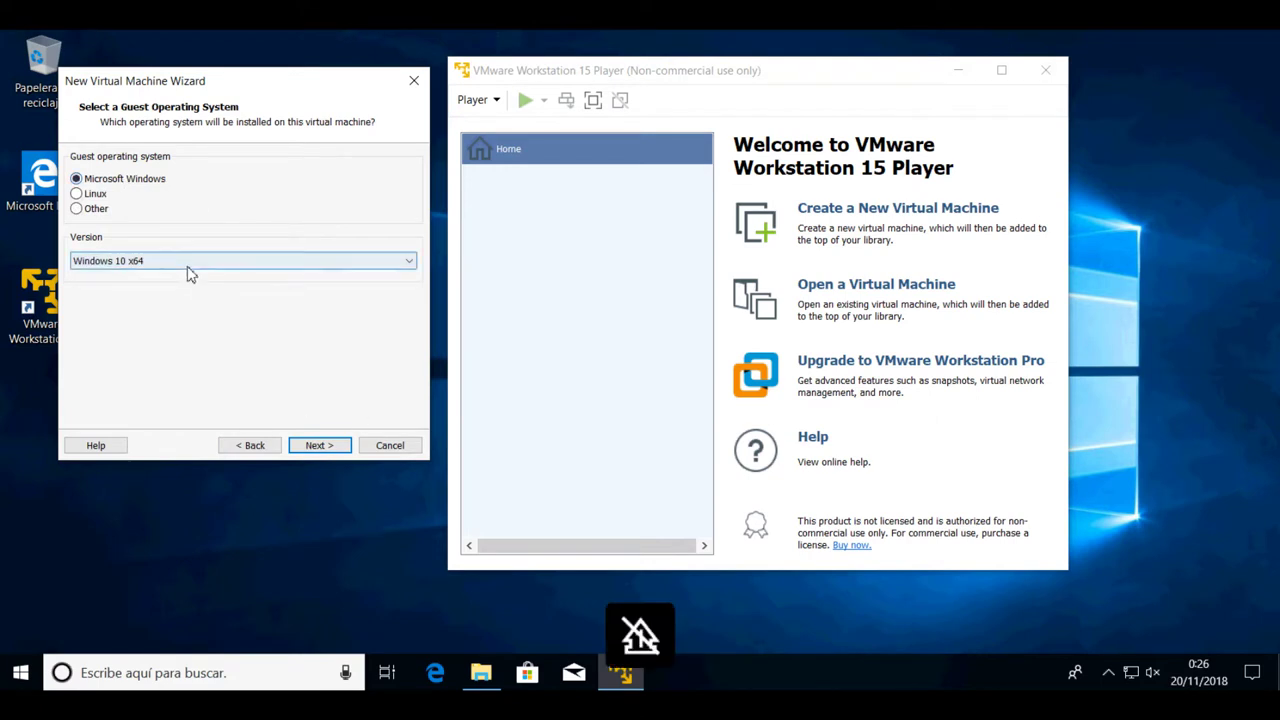
left_click(173, 290)
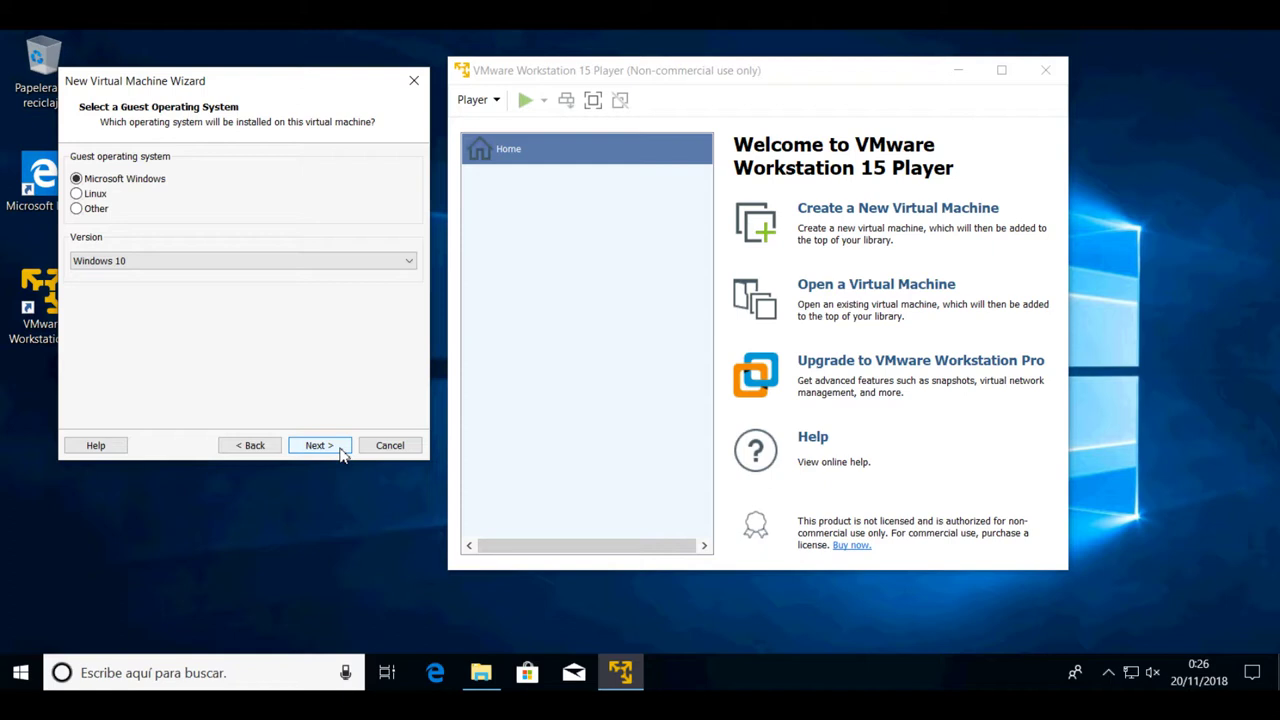
left_click(319, 445)
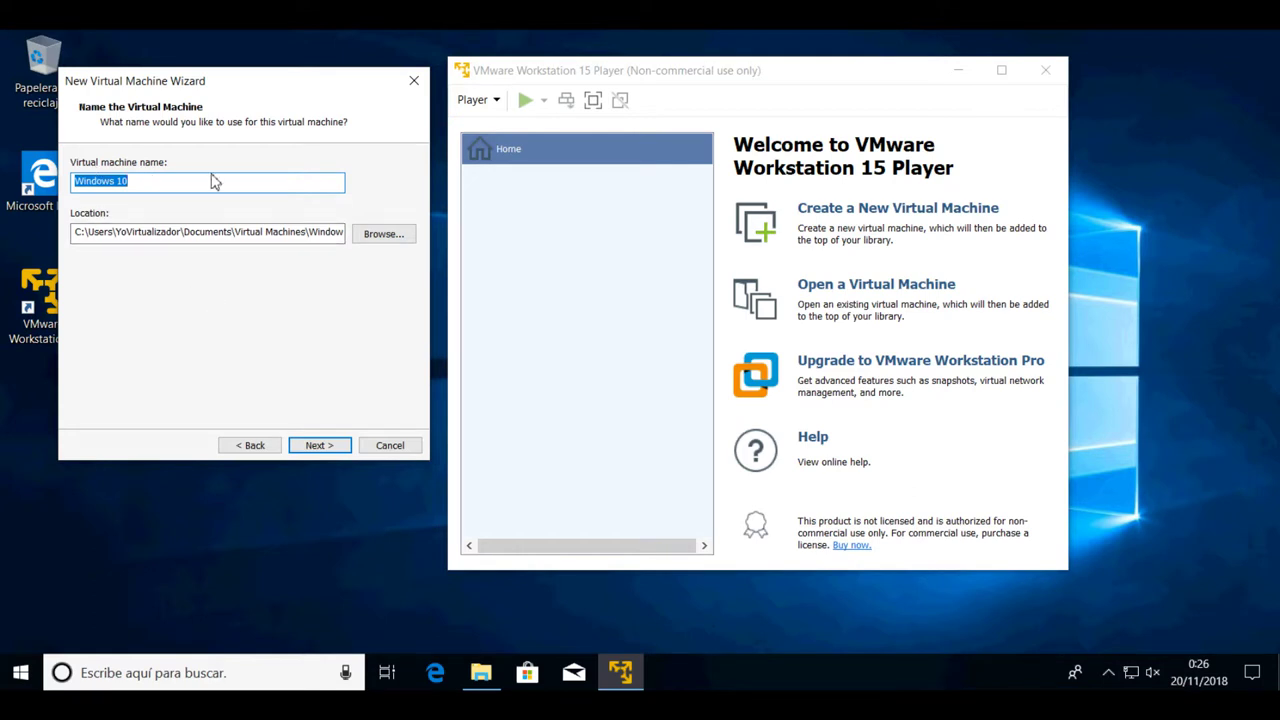
Step: Name the virtual machine vm1, keep its proposed storage location and continue to the disk capacity settings
type("vm1")
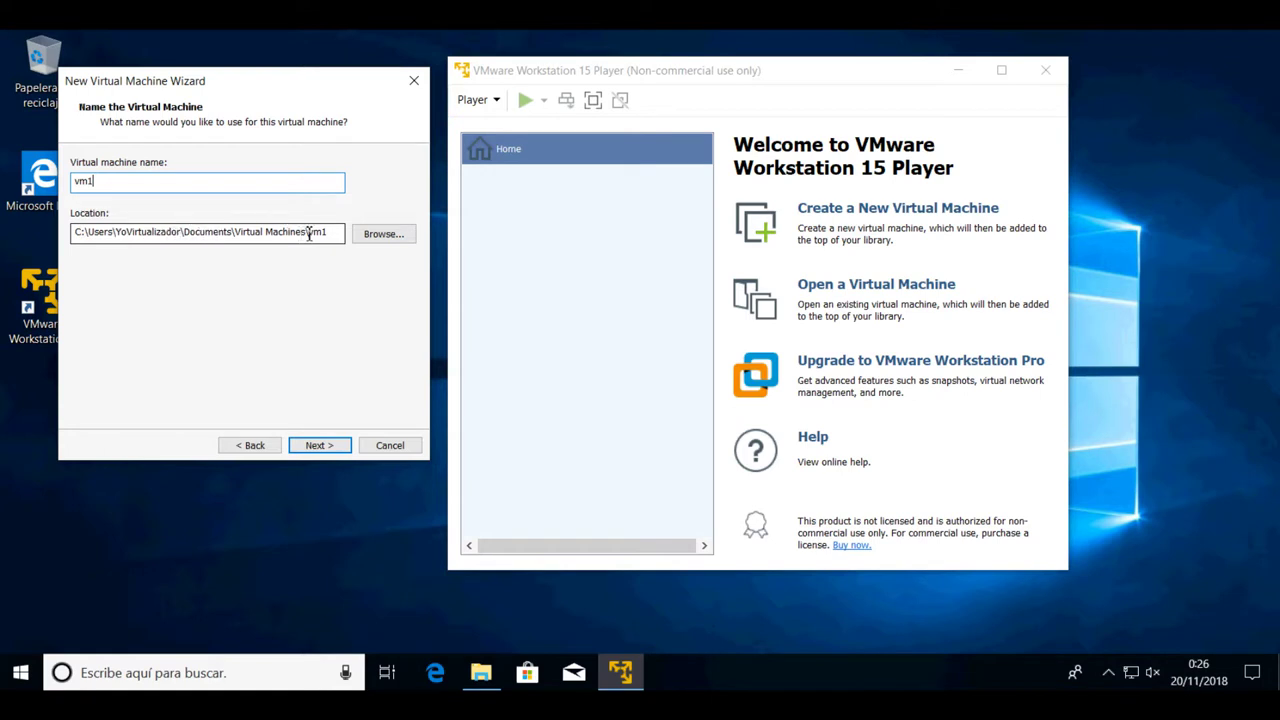
left_click(333, 446)
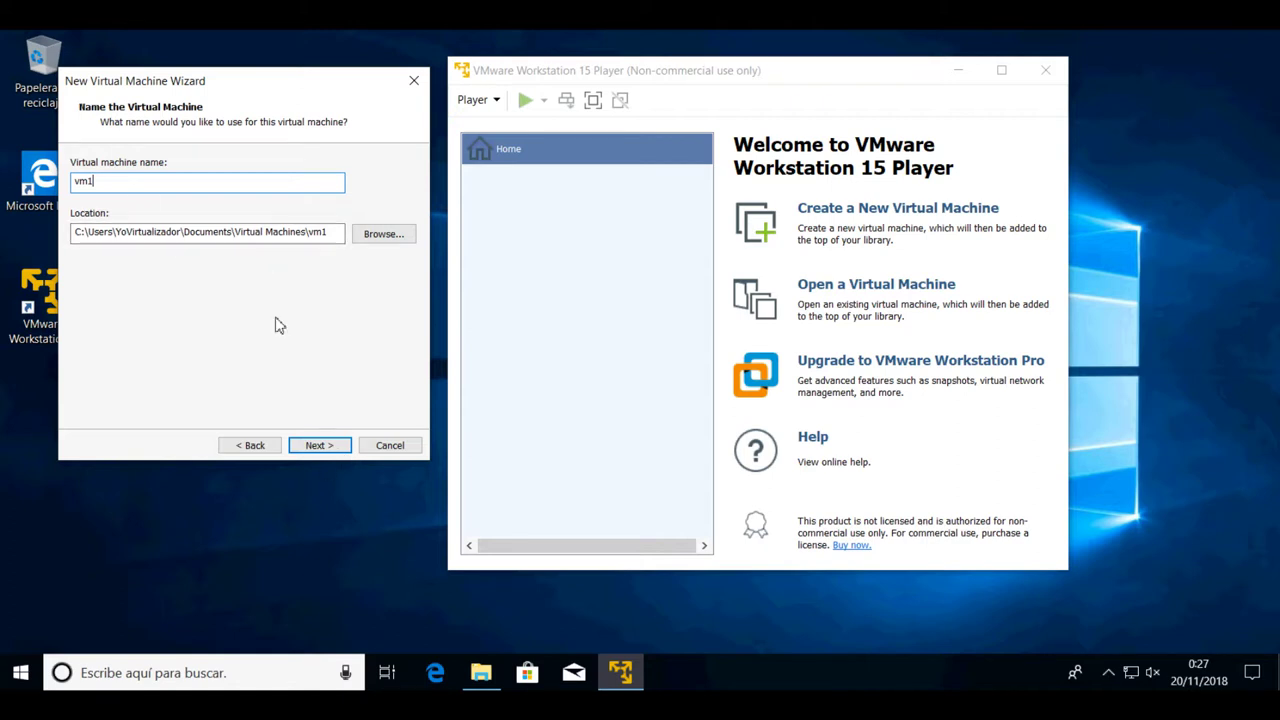
left_click(335, 444)
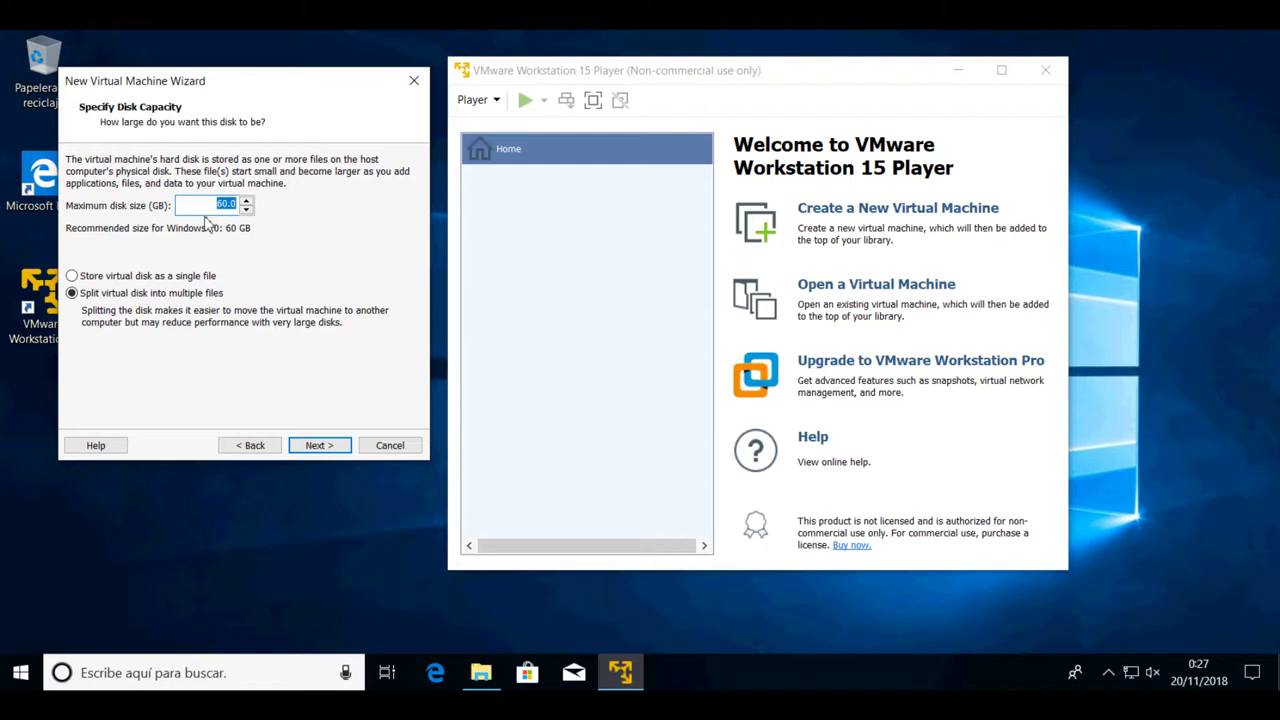
Step: Set the maximum disk size to 20 GB, keep the virtual disk split into multiple files and continue to the summary
type("20")
left_click(185, 278)
left_click(96, 297)
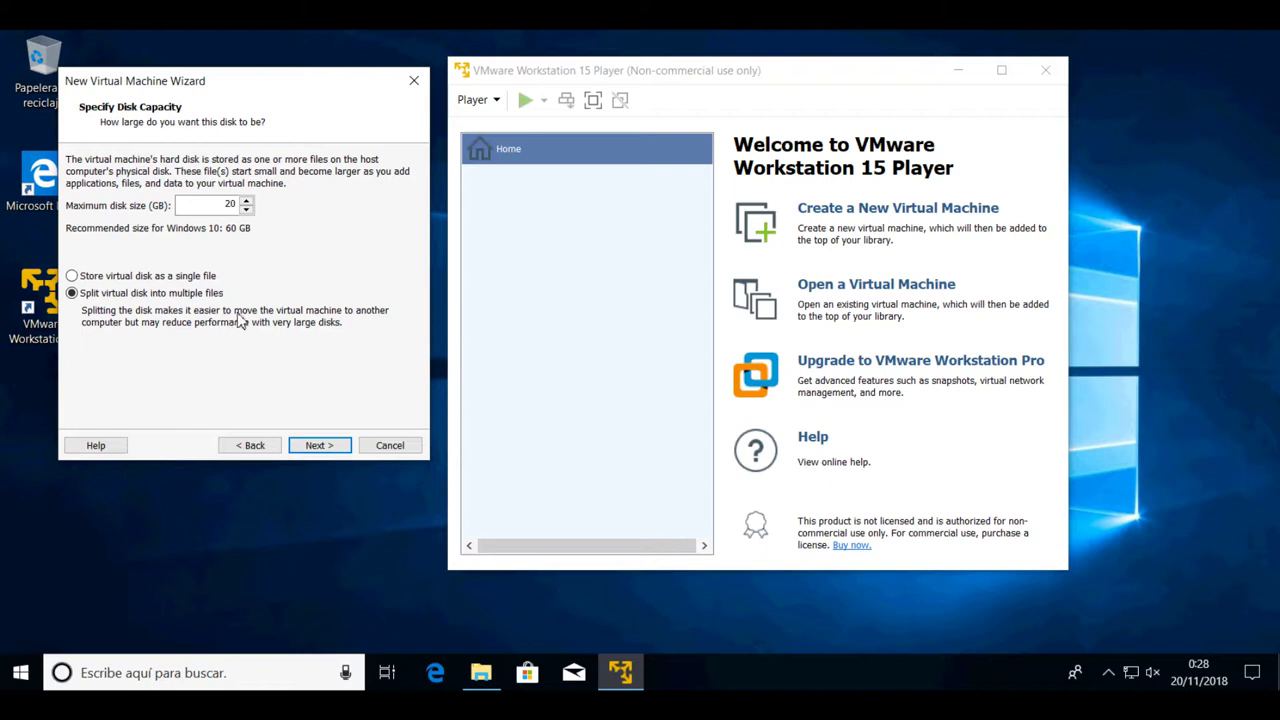
left_click(343, 448)
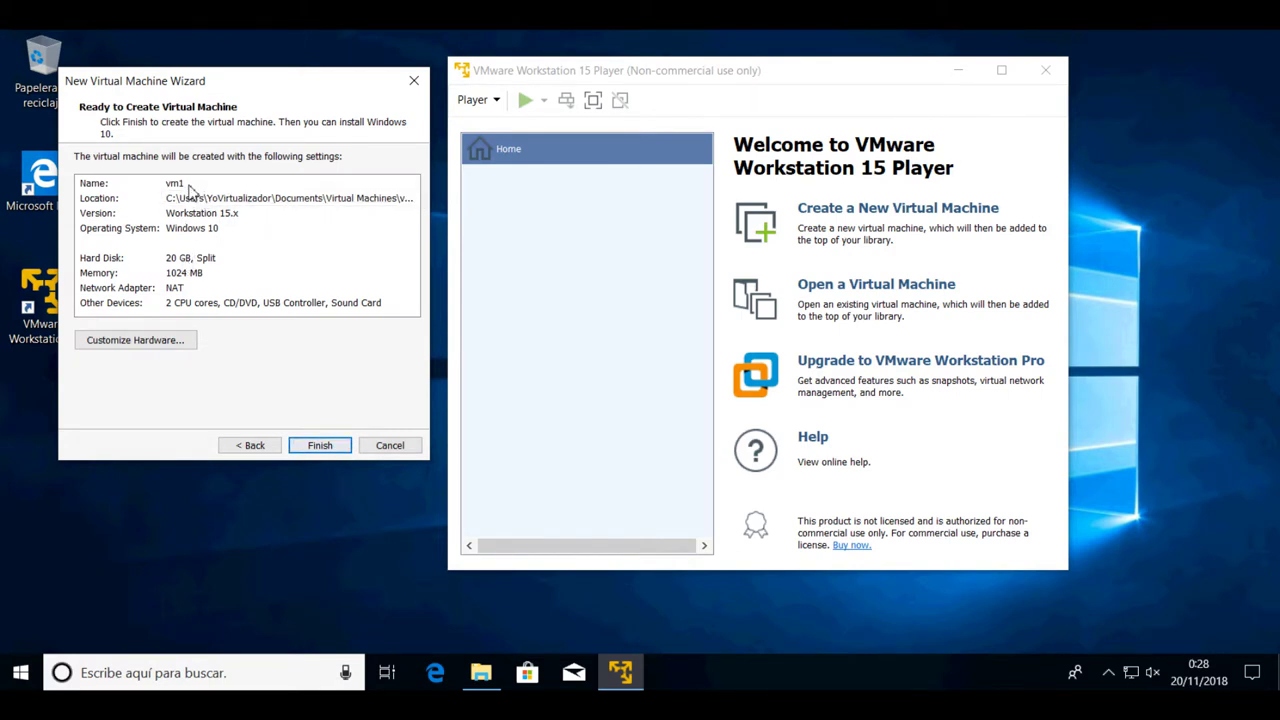
Step: Review each entry of the vm1 settings summary and create the virtual machine without customizing its hardware
left_click(189, 185)
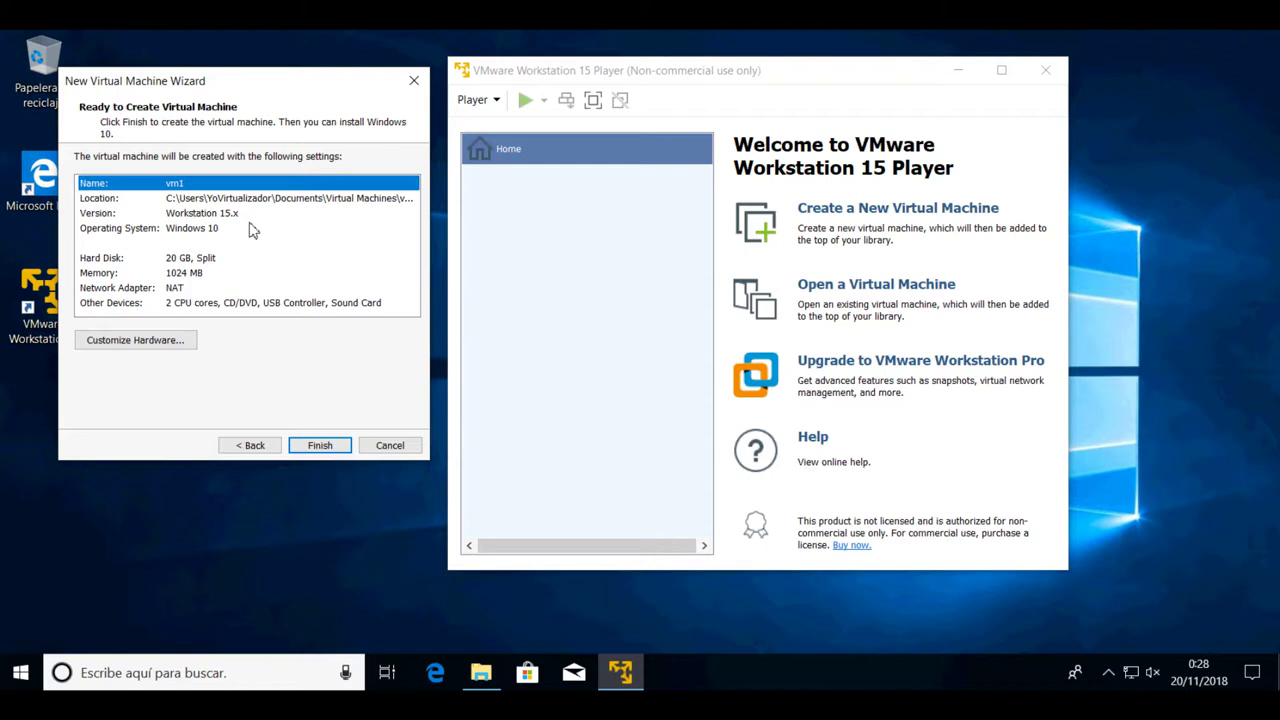
left_click(136, 200)
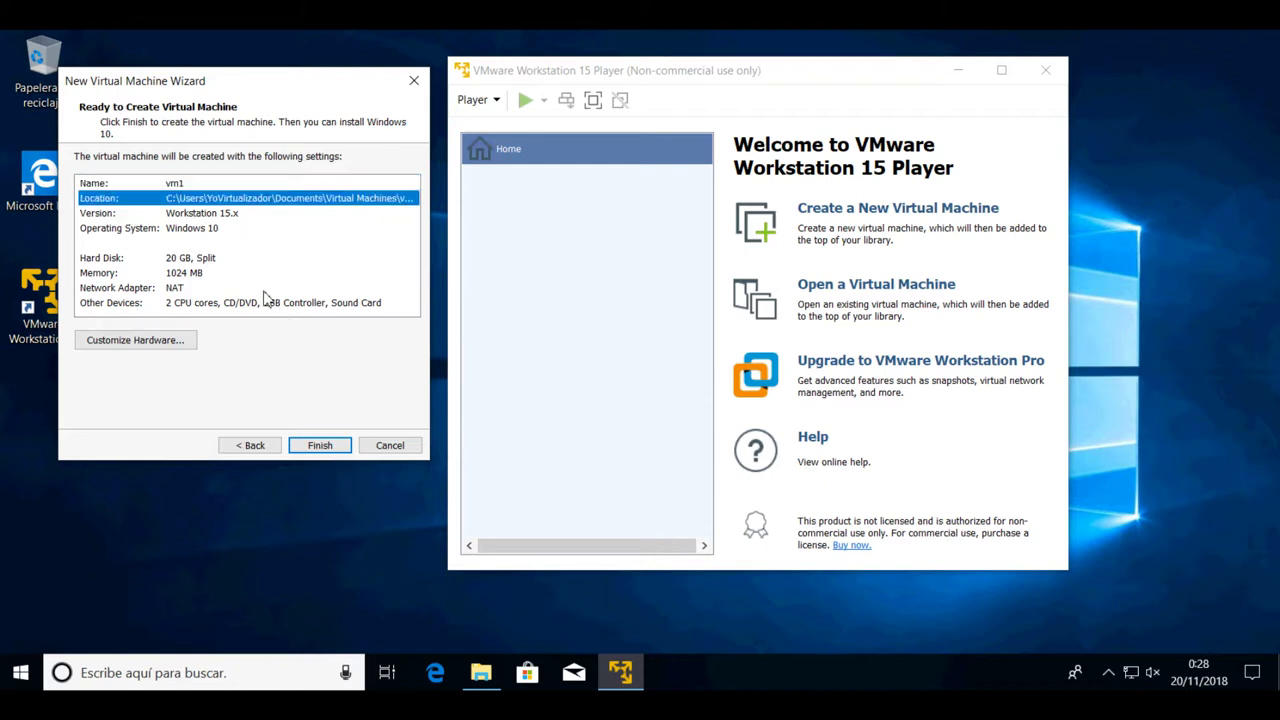
left_click(119, 215)
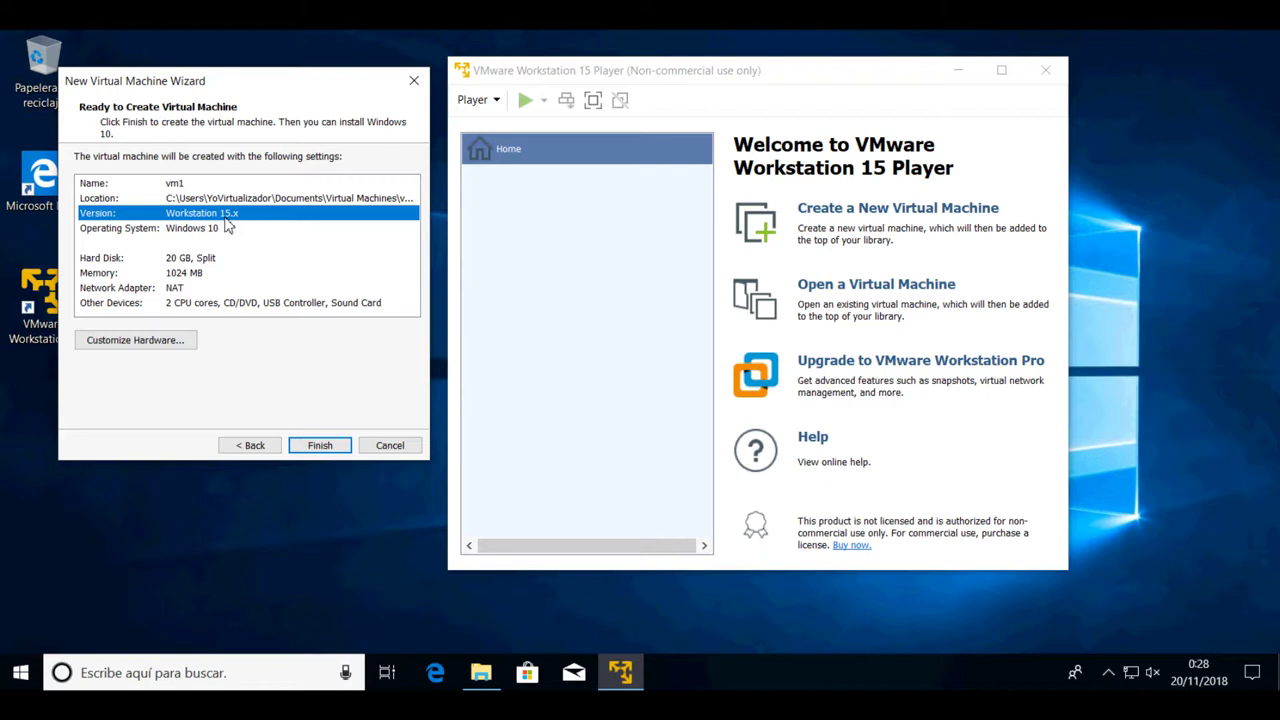
left_click(216, 261)
left_click(228, 230)
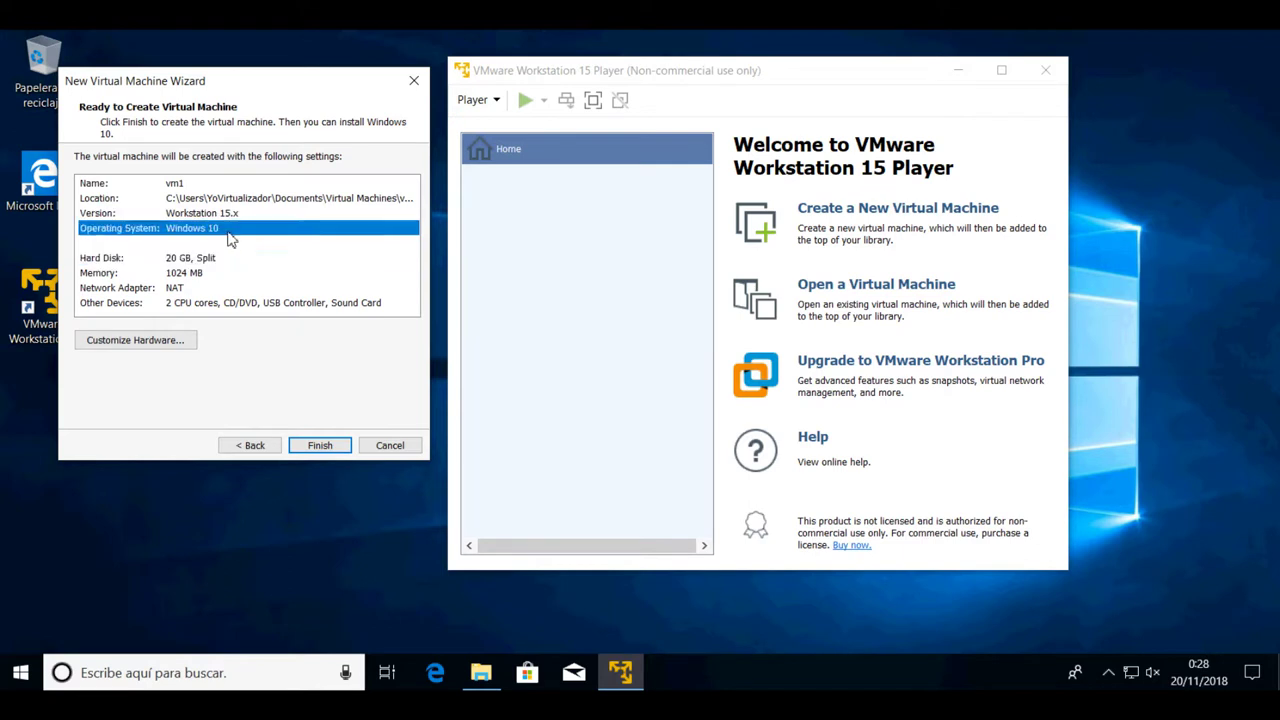
left_click(218, 261)
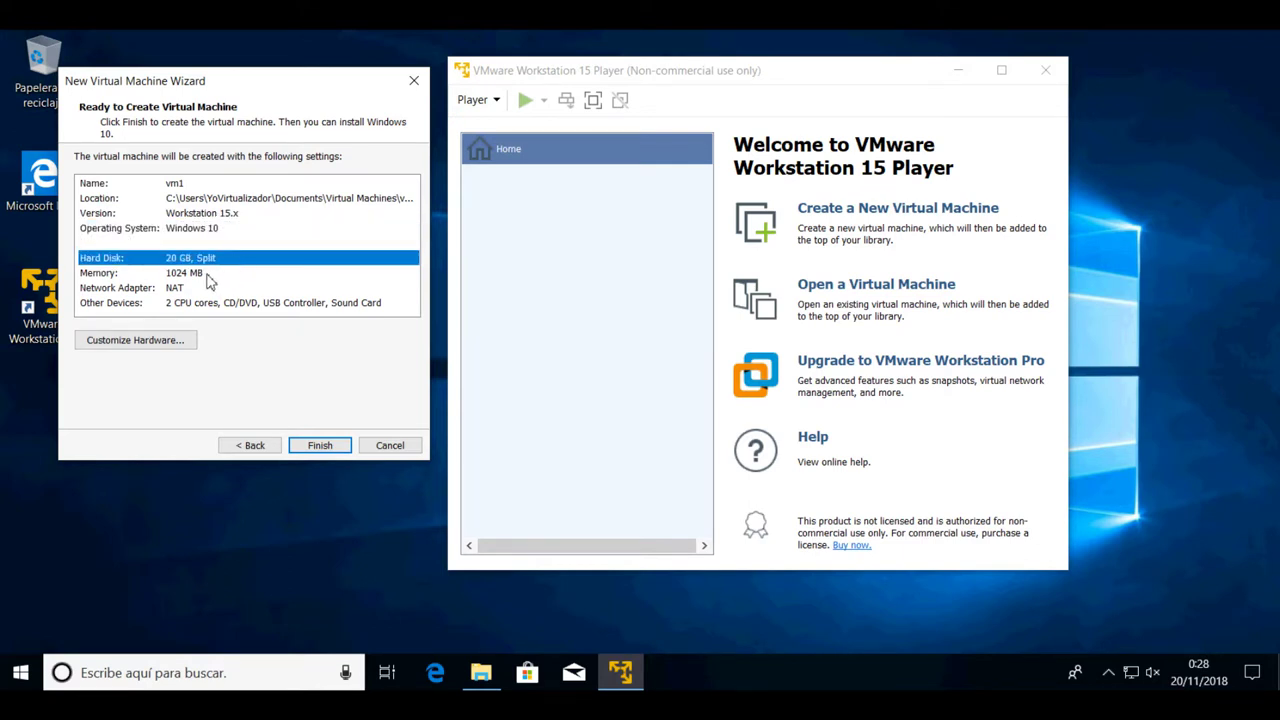
left_click(209, 276)
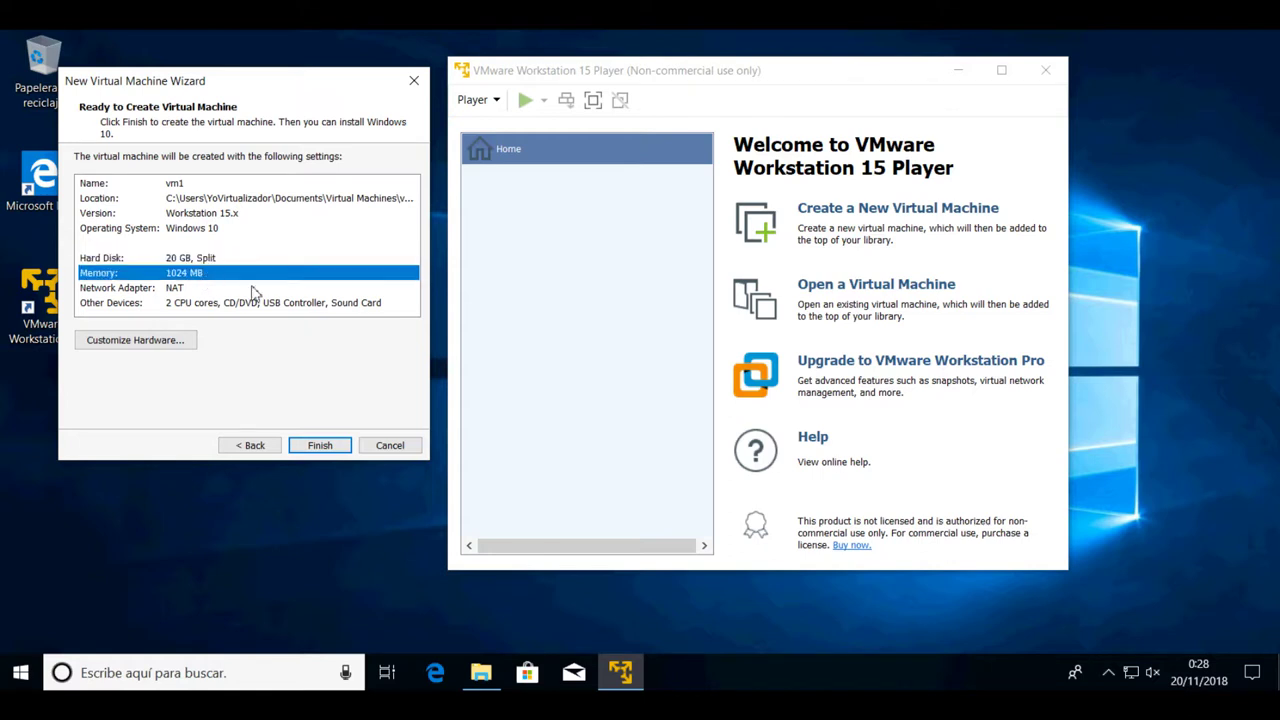
left_click(196, 289)
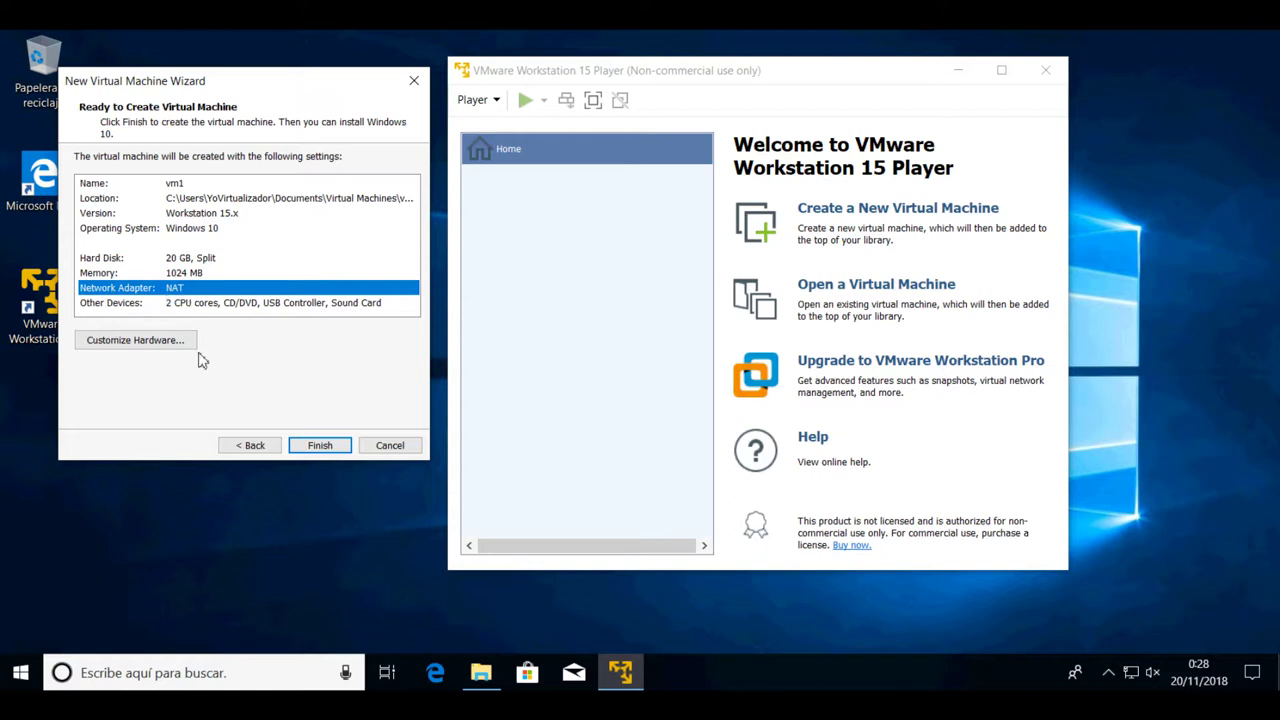
left_click(114, 305)
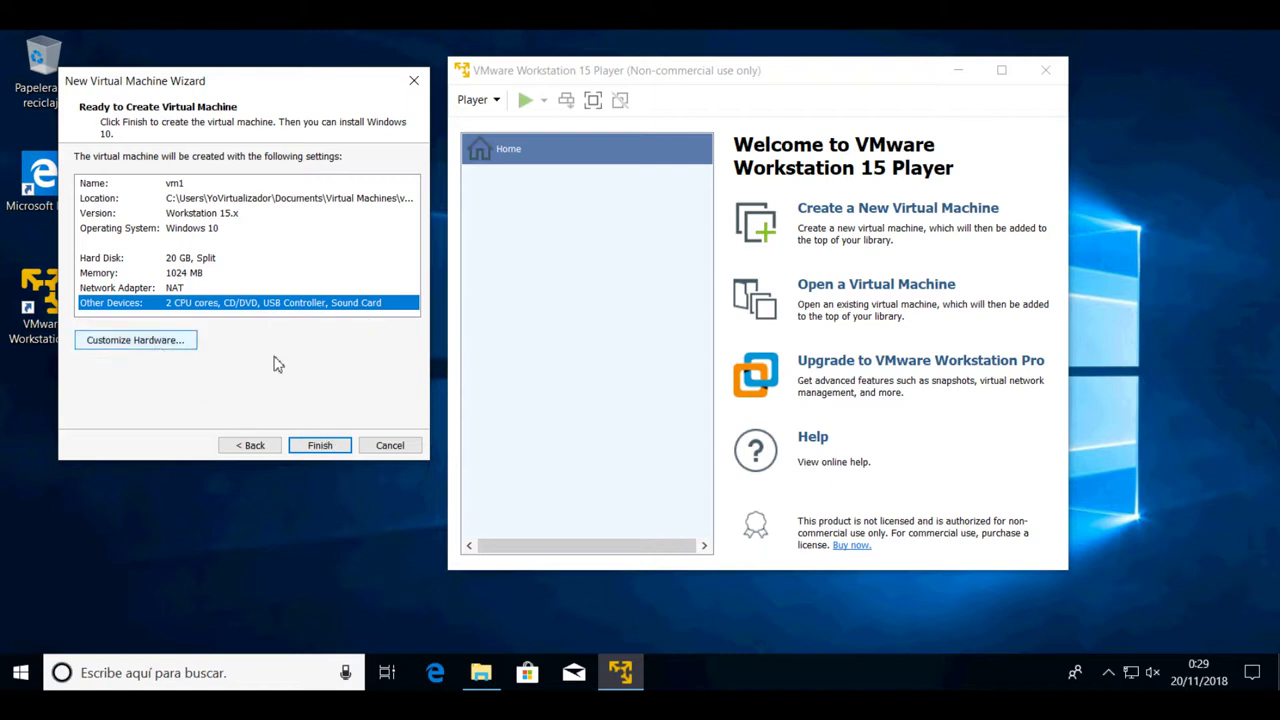
left_click(316, 447)
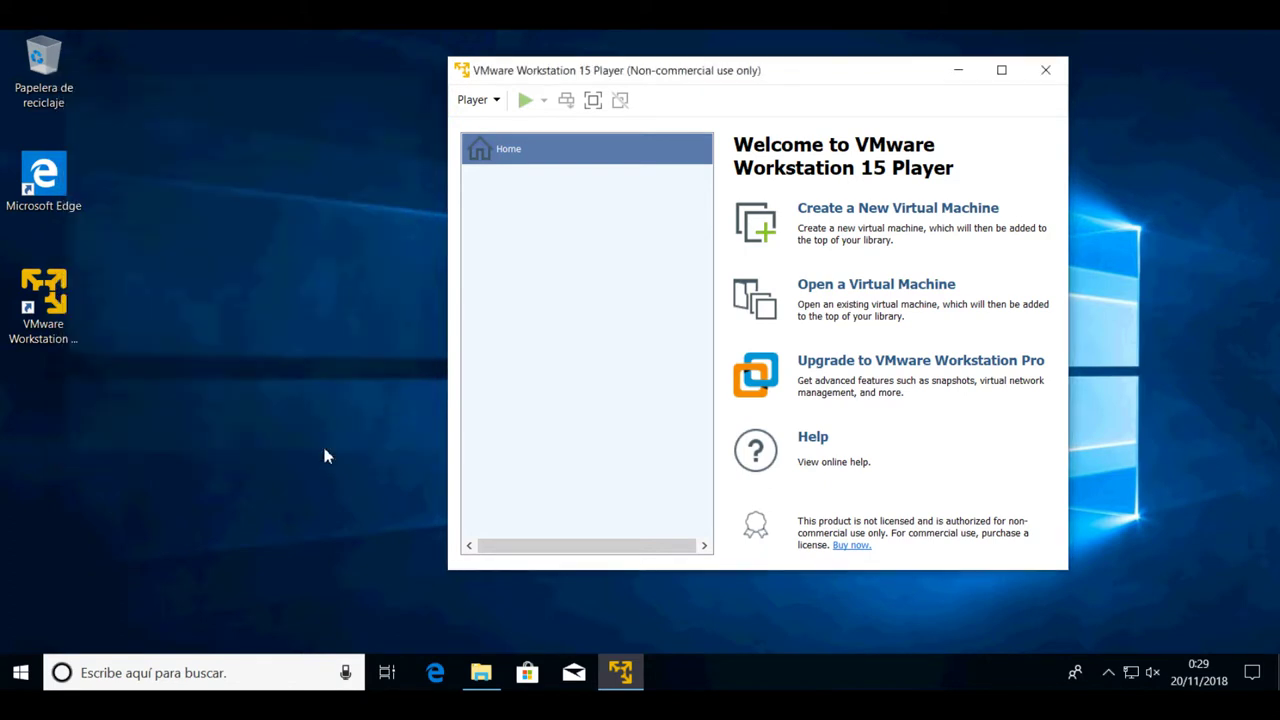
Step: Switch to File Explorer and open the vm1 folder inside Documentos, Virtual Machines
key("shift")
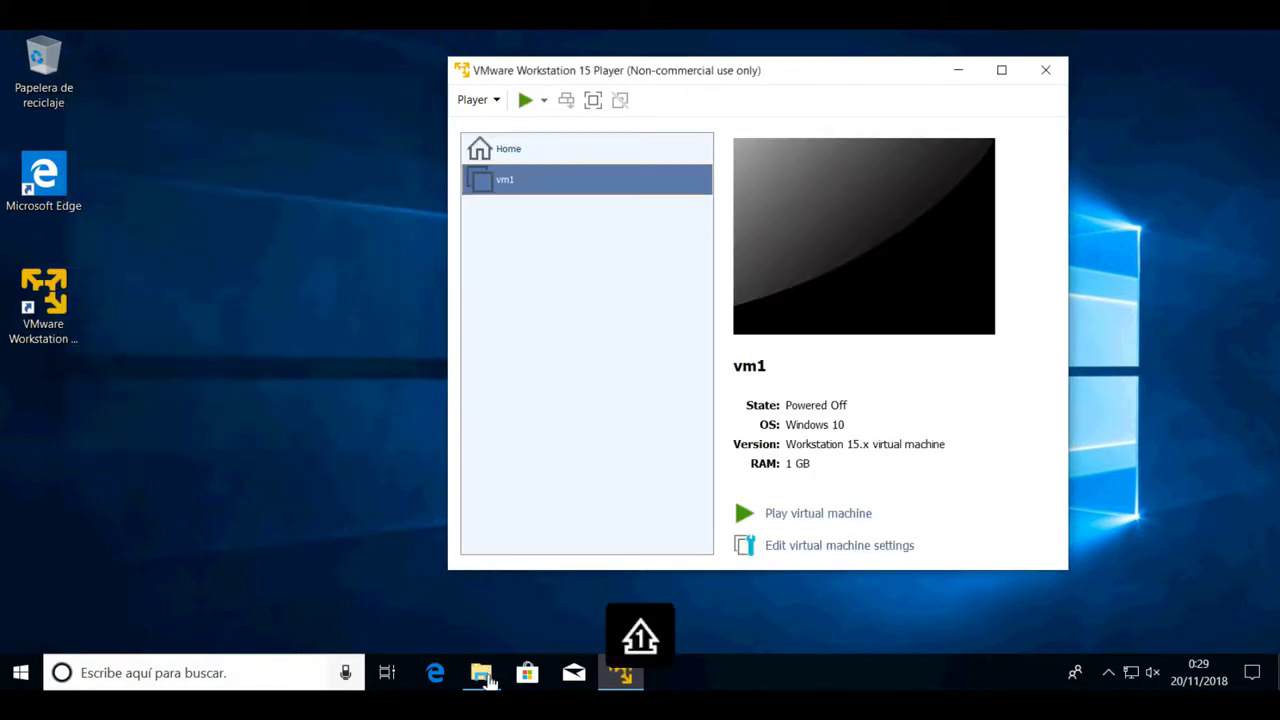
left_click(481, 676)
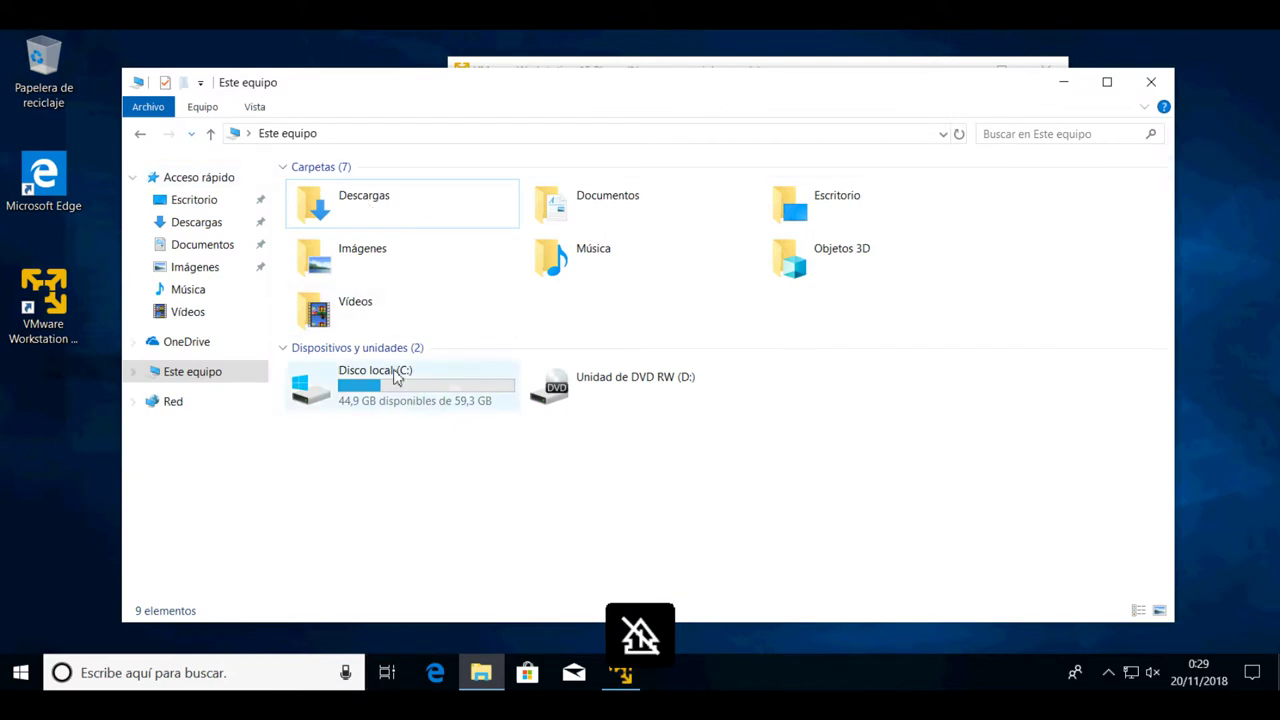
double_click(590, 213)
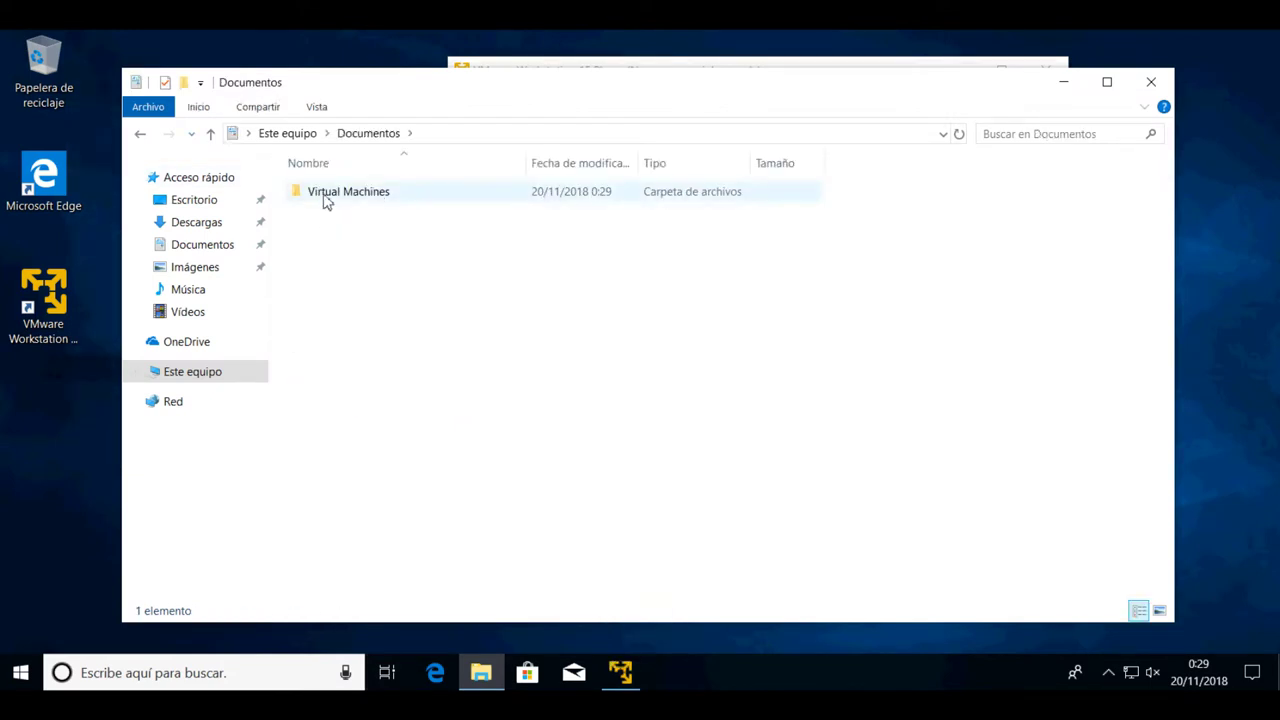
double_click(327, 196)
double_click(310, 195)
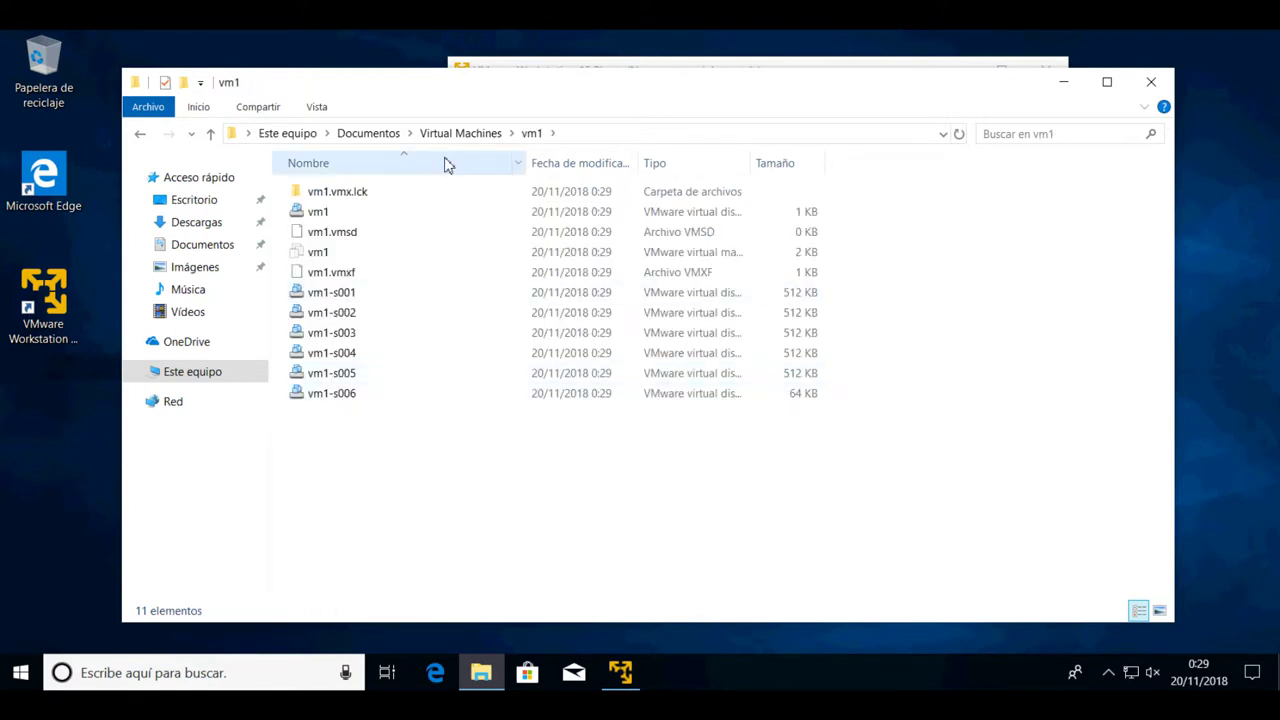
Step: Examine the virtual disk files vm1 and vm1-s001 to vm1-s006, and the vm1 virtual machine configuration file
left_click(350, 300, "shift")
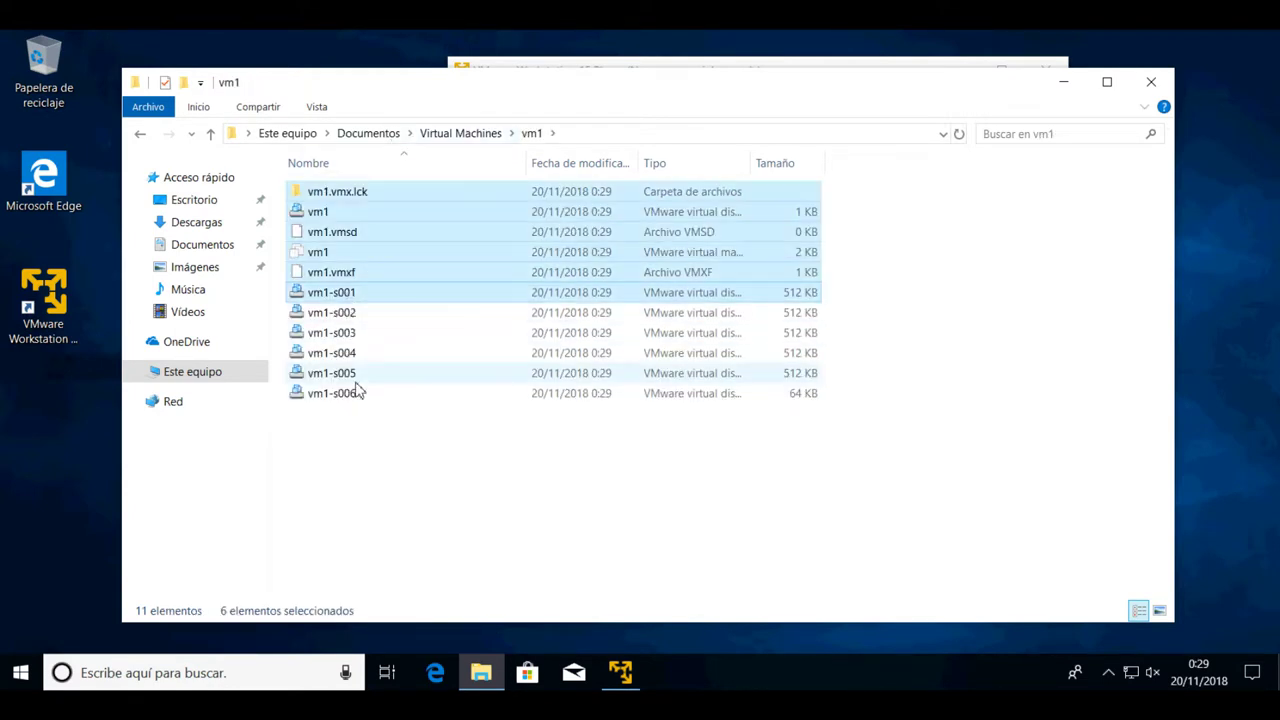
left_click(388, 292)
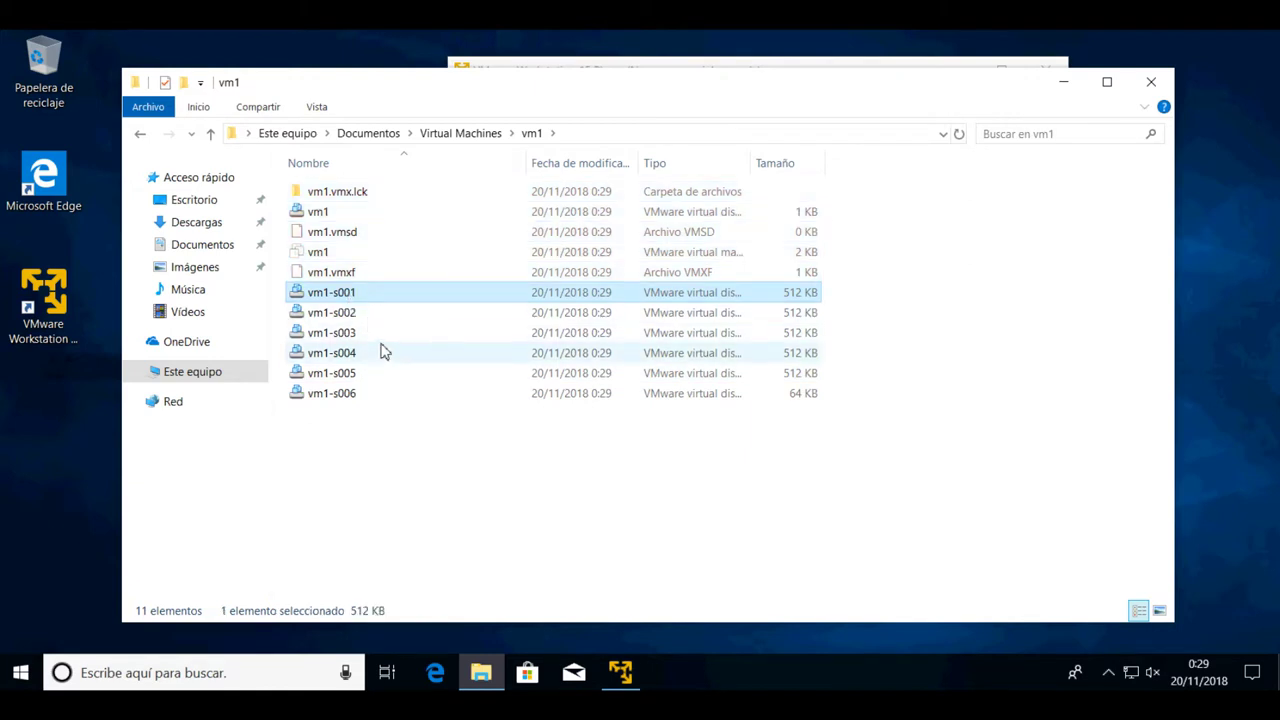
left_click(343, 395, "shift")
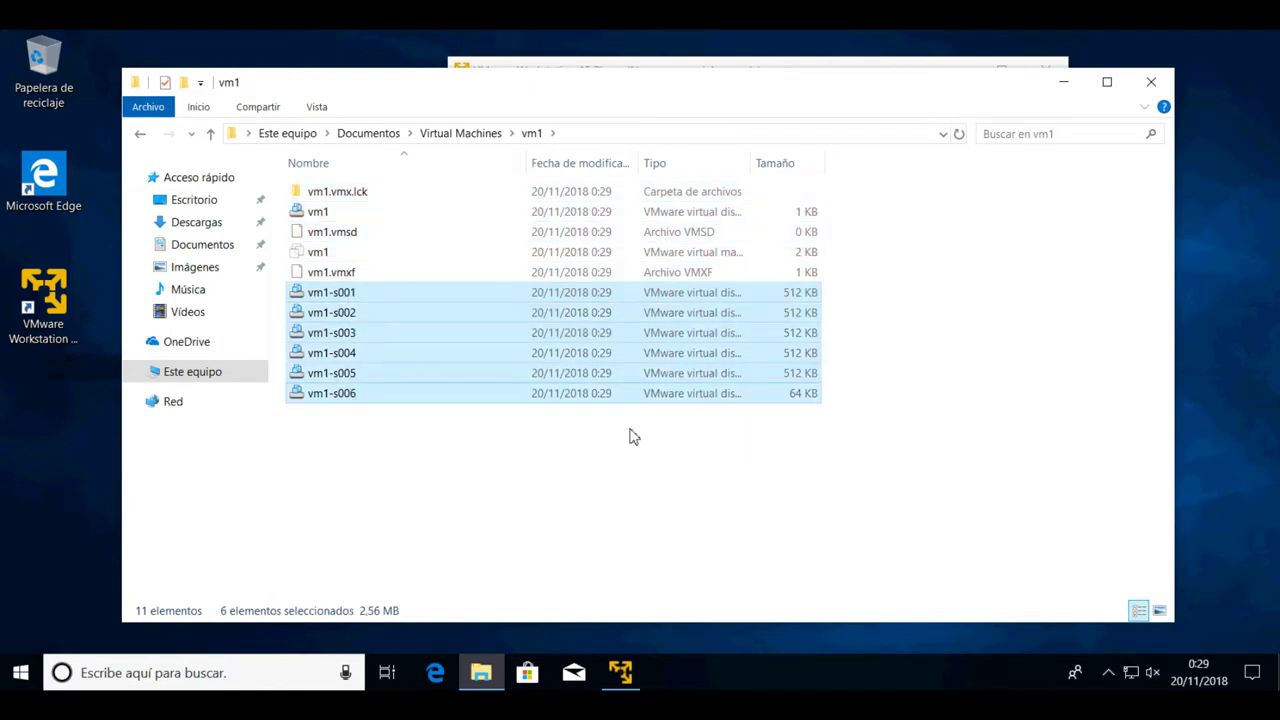
left_click(352, 376)
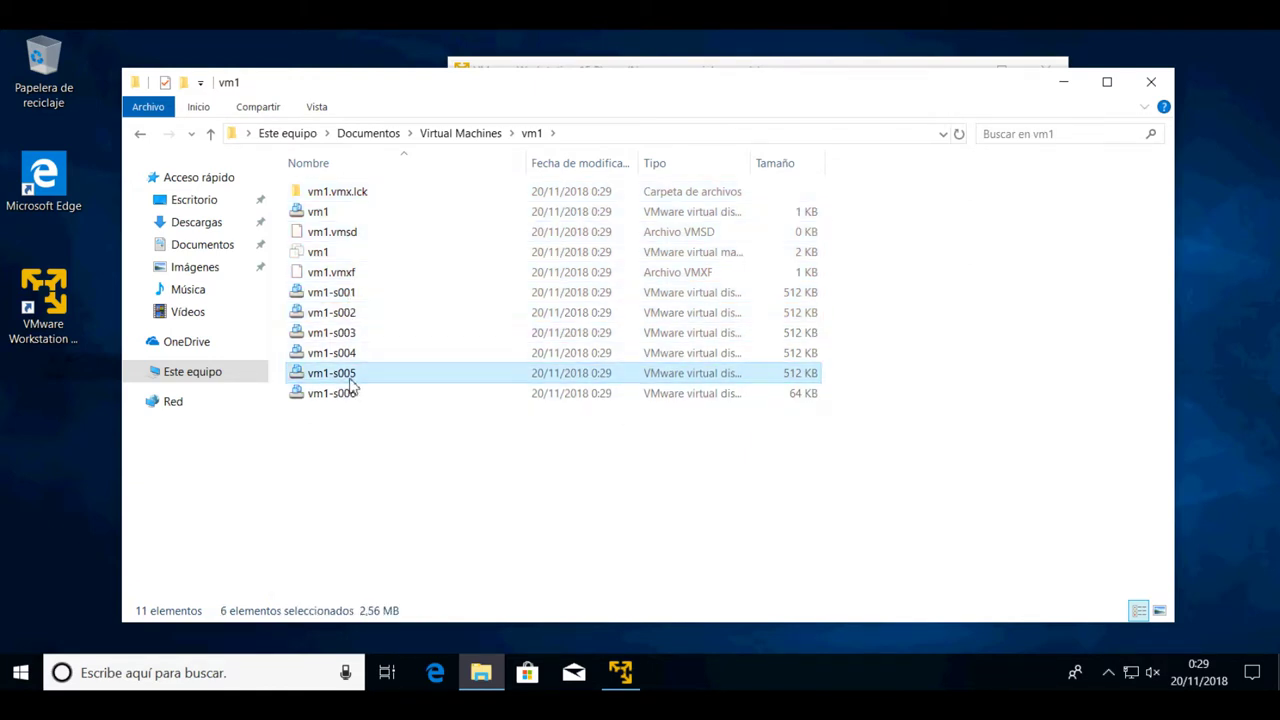
left_click(361, 293, "shift")
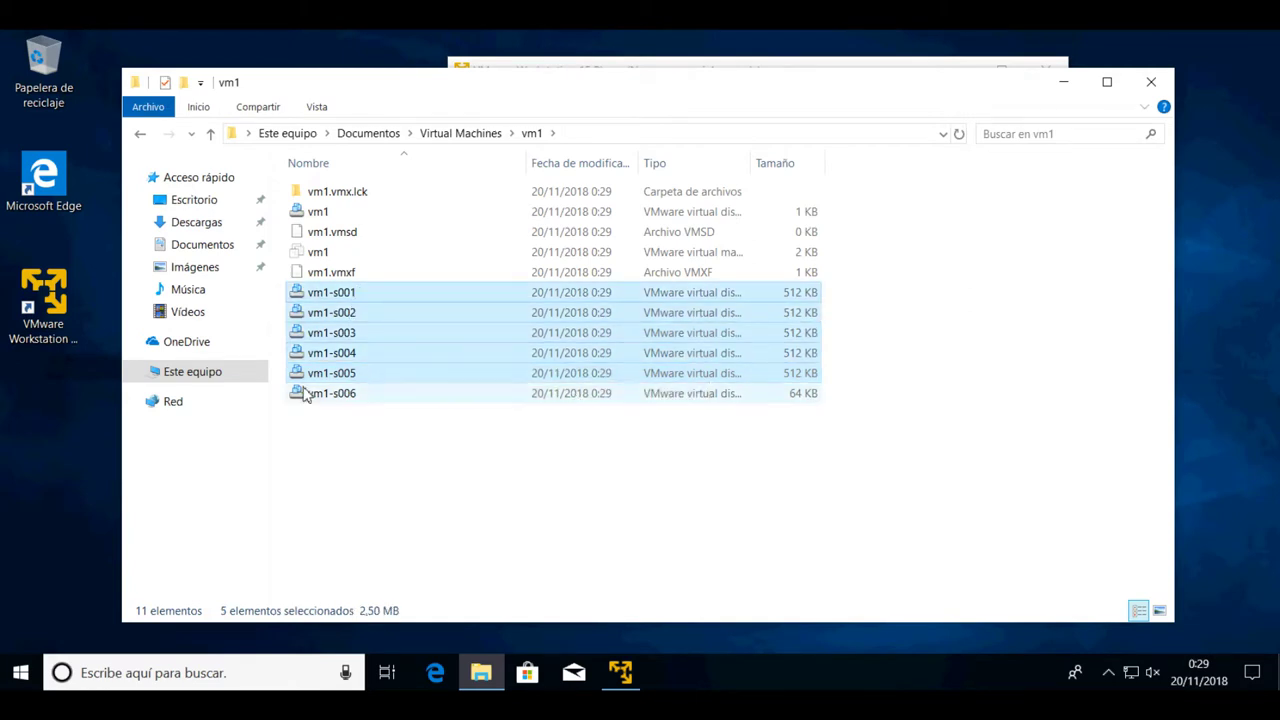
left_click(388, 398)
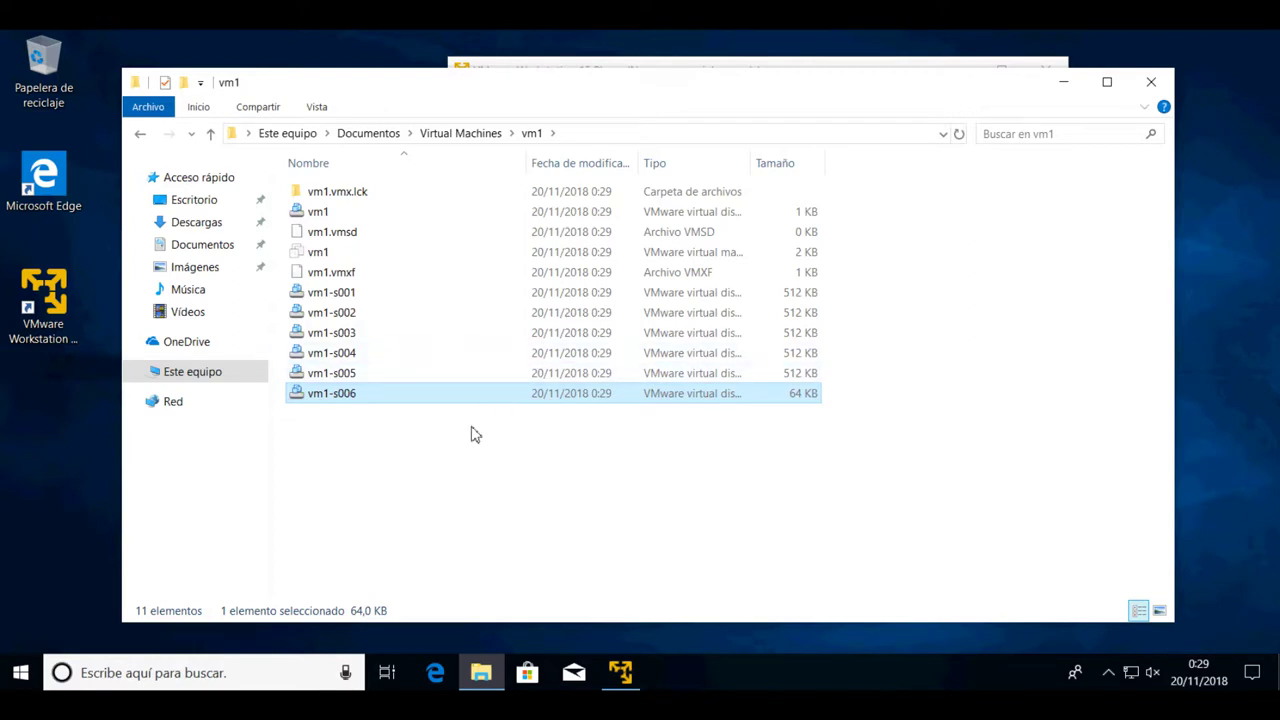
left_click(340, 217)
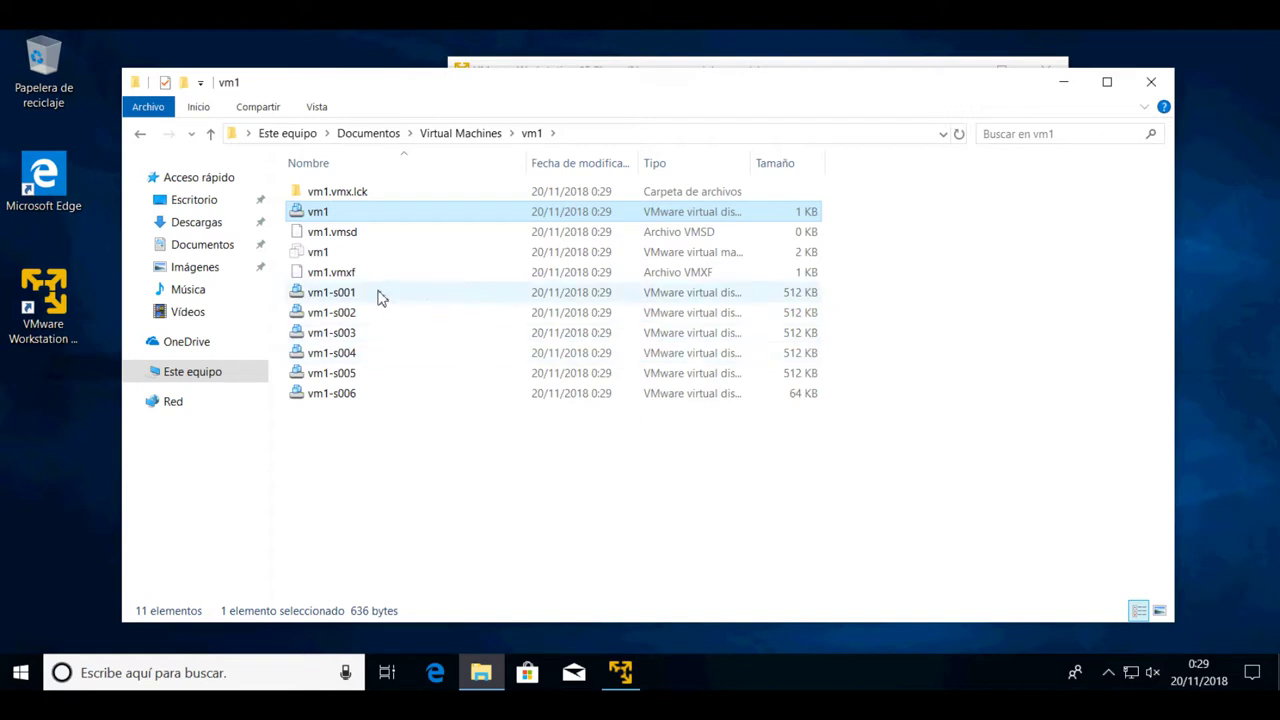
left_click_drag(483, 465, 328, 288)
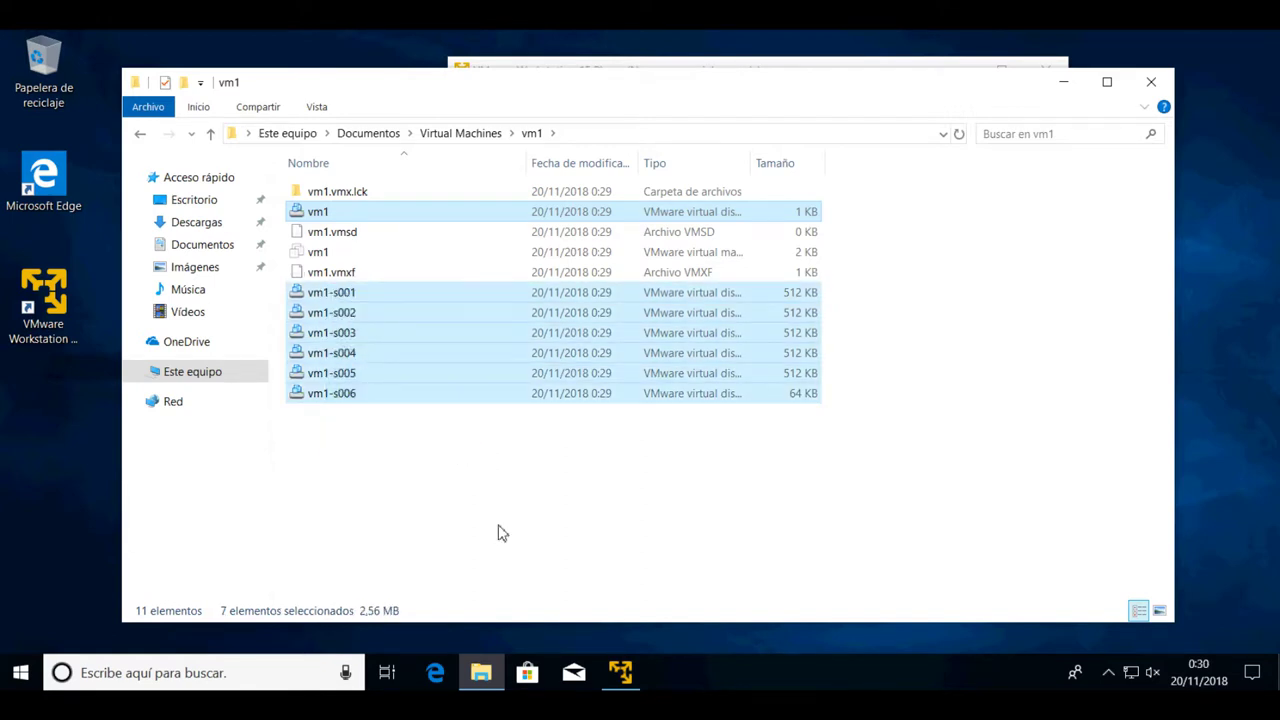
left_click(329, 252)
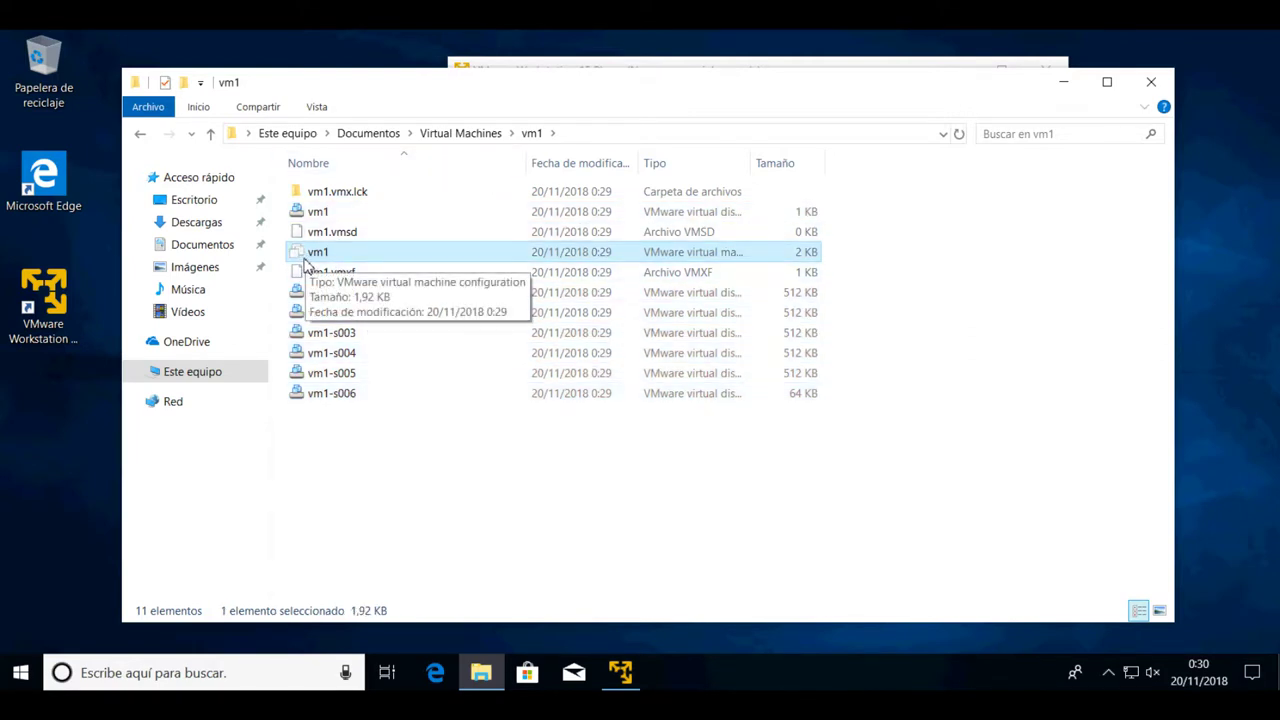
Step: Launch Notepad, place it beside the vm1 folder window and open the vm1 virtual machine configuration file in it
left_click(620, 672)
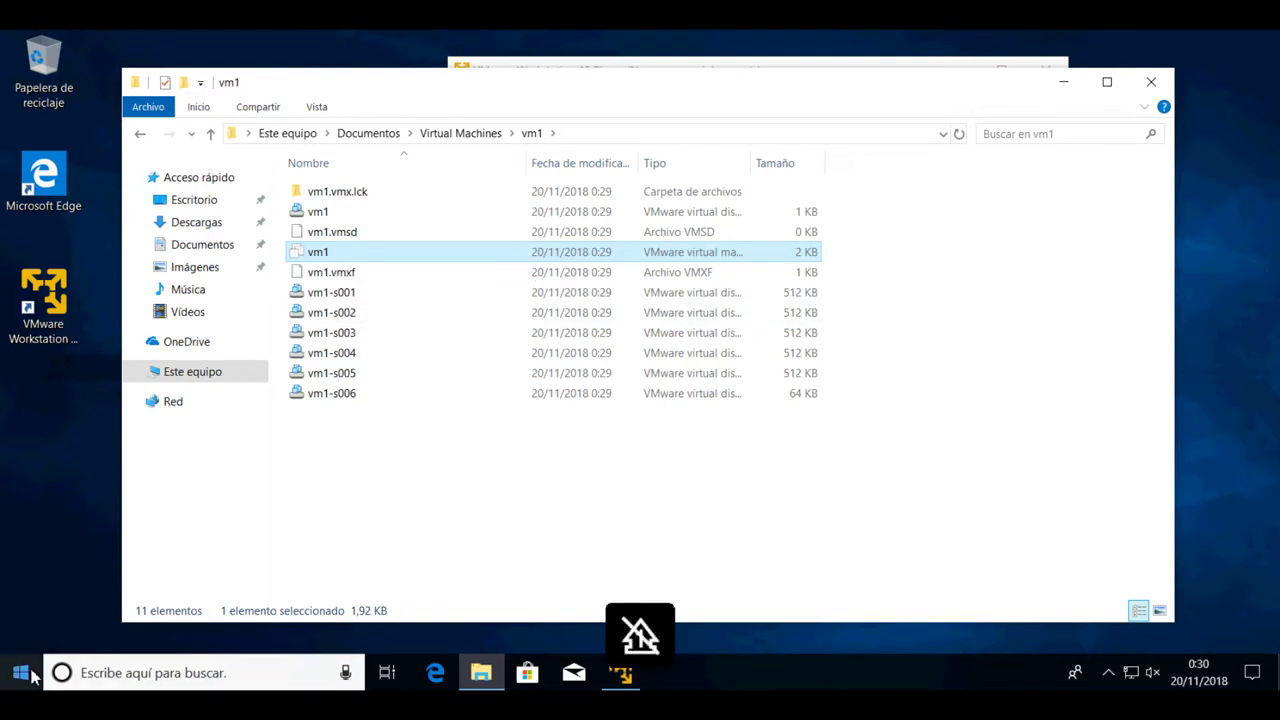
key("super")
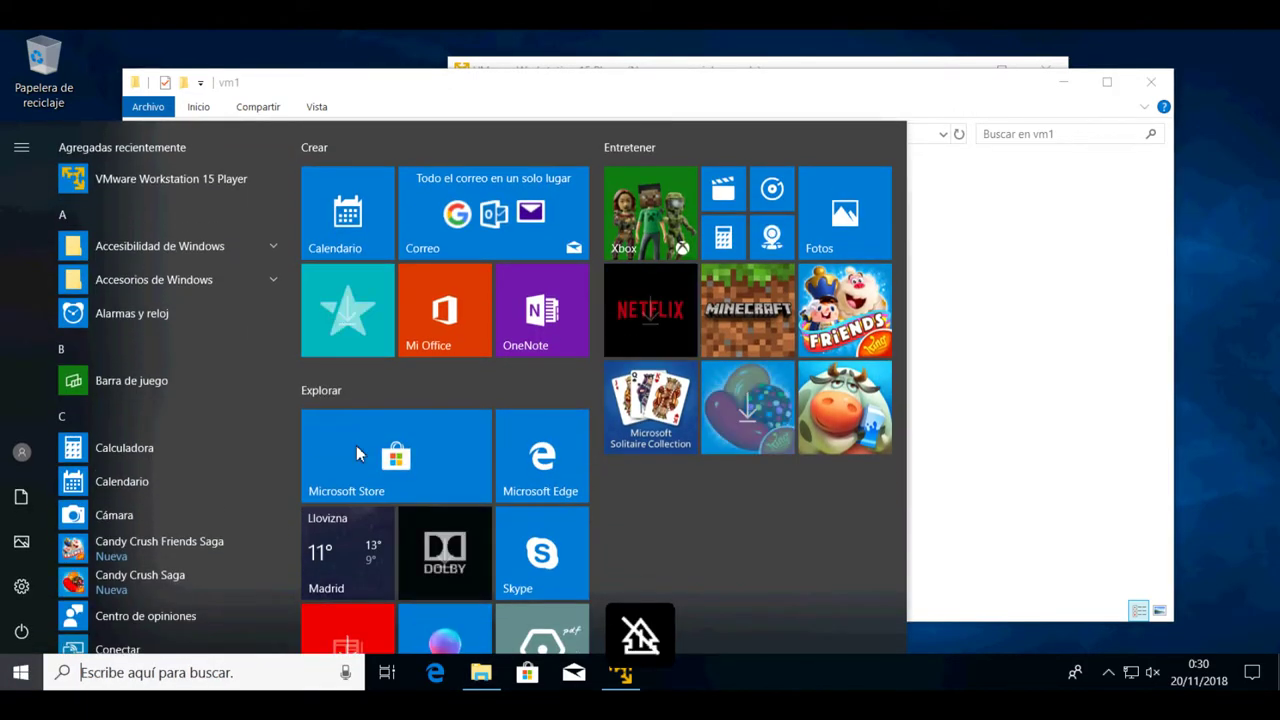
type("v")
key("BackSpace")
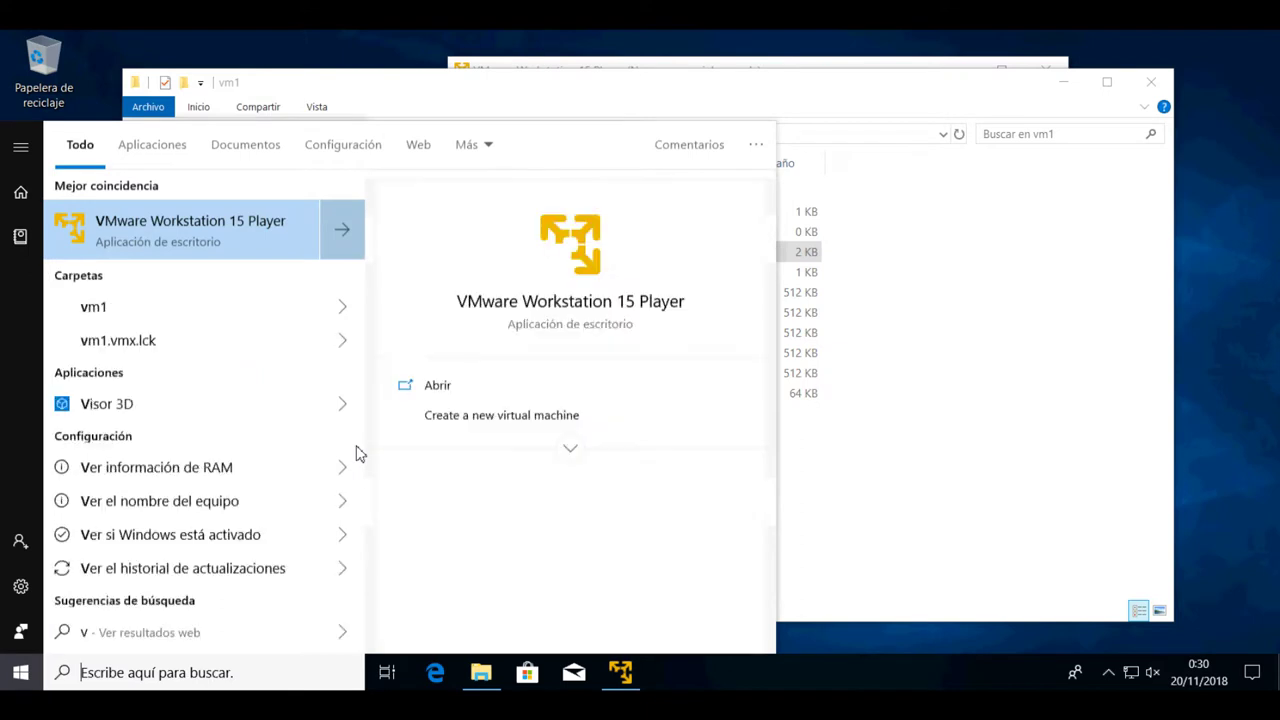
type("notepad")
key("Return")
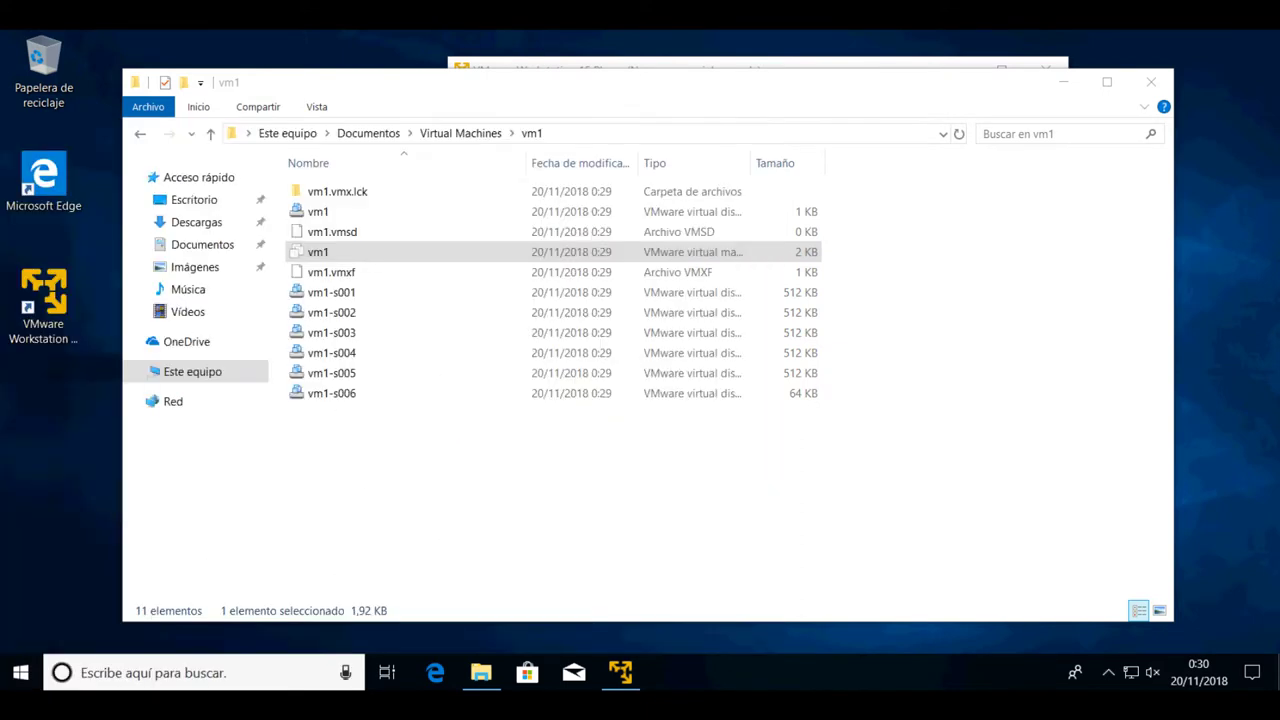
left_click_drag(415, 103, 690, 102)
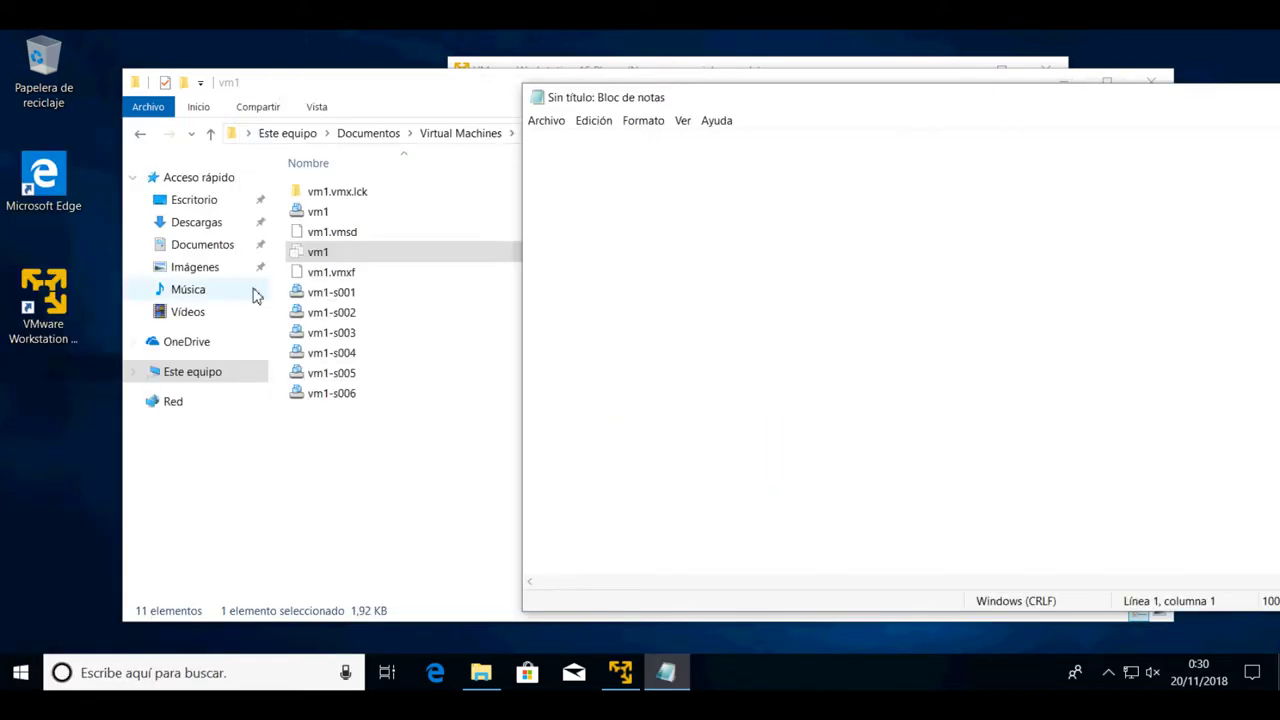
left_click_drag(318, 252, 650, 250)
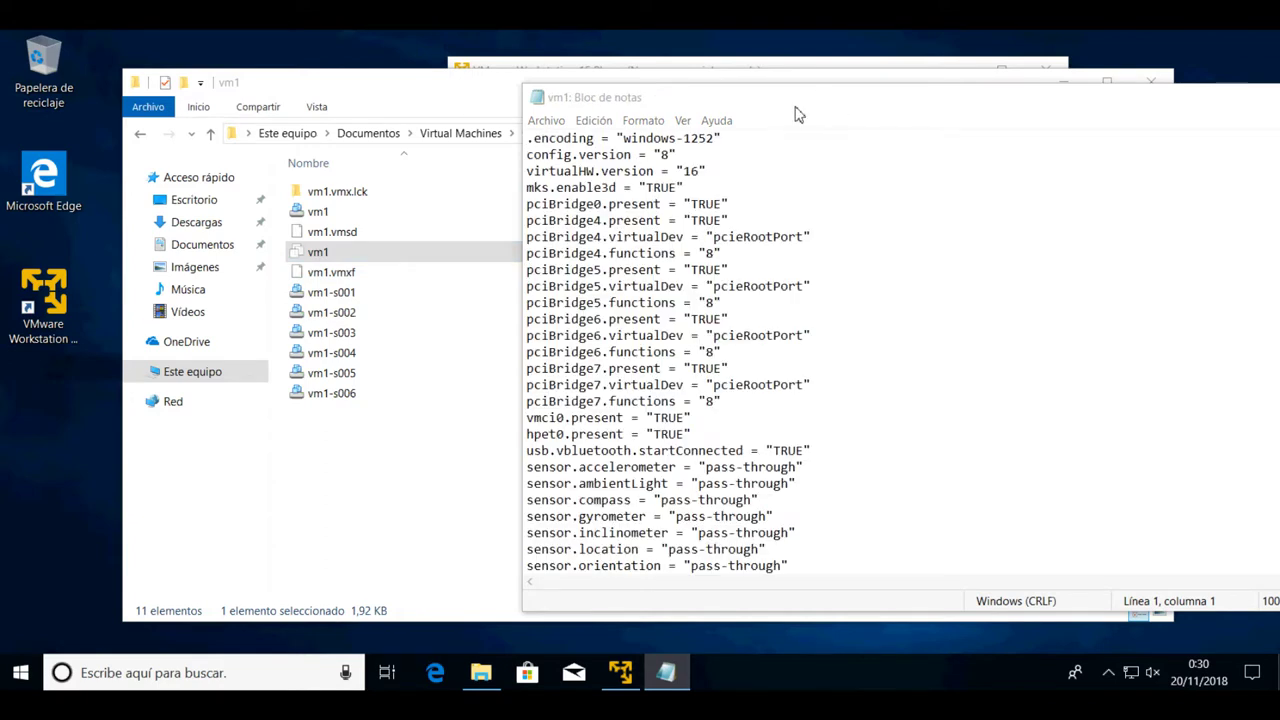
Step: Examine the vm1 configuration file in Notepad down to the numvcpus and memsize entries, highlighting both lines
left_click_drag(795, 106, 537, 75)
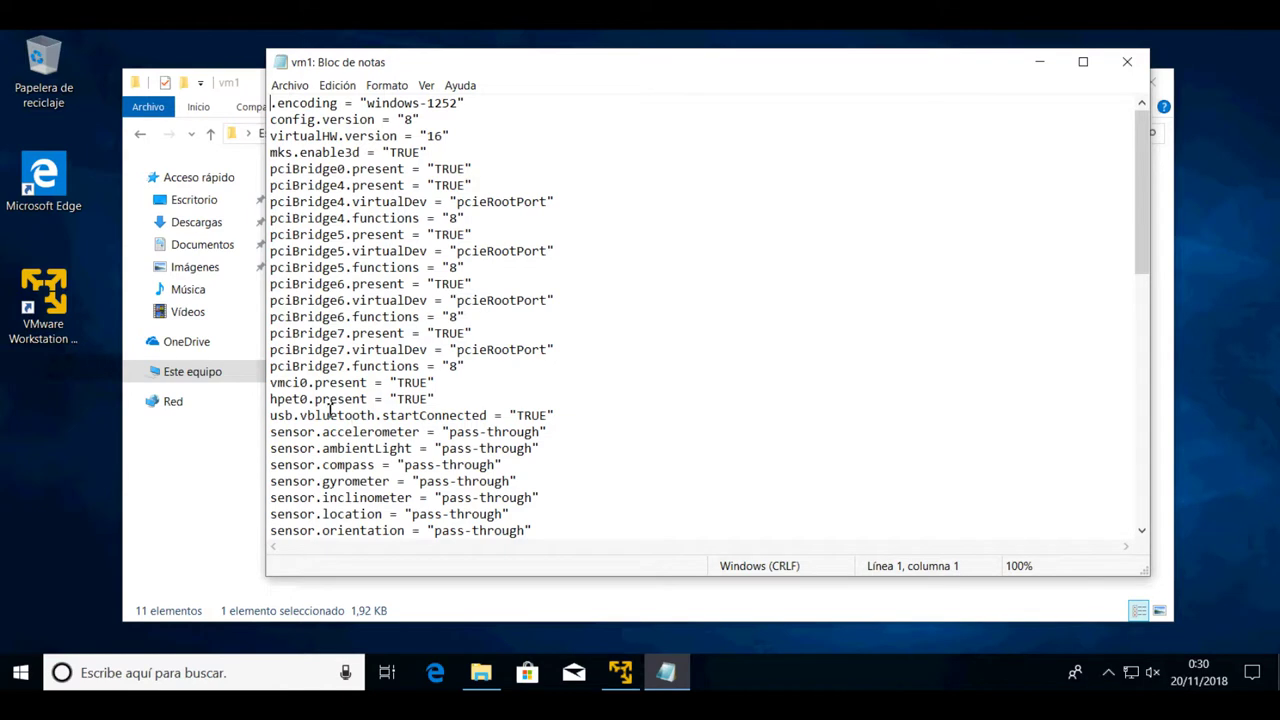
scroll(332, 412, "down", 2)
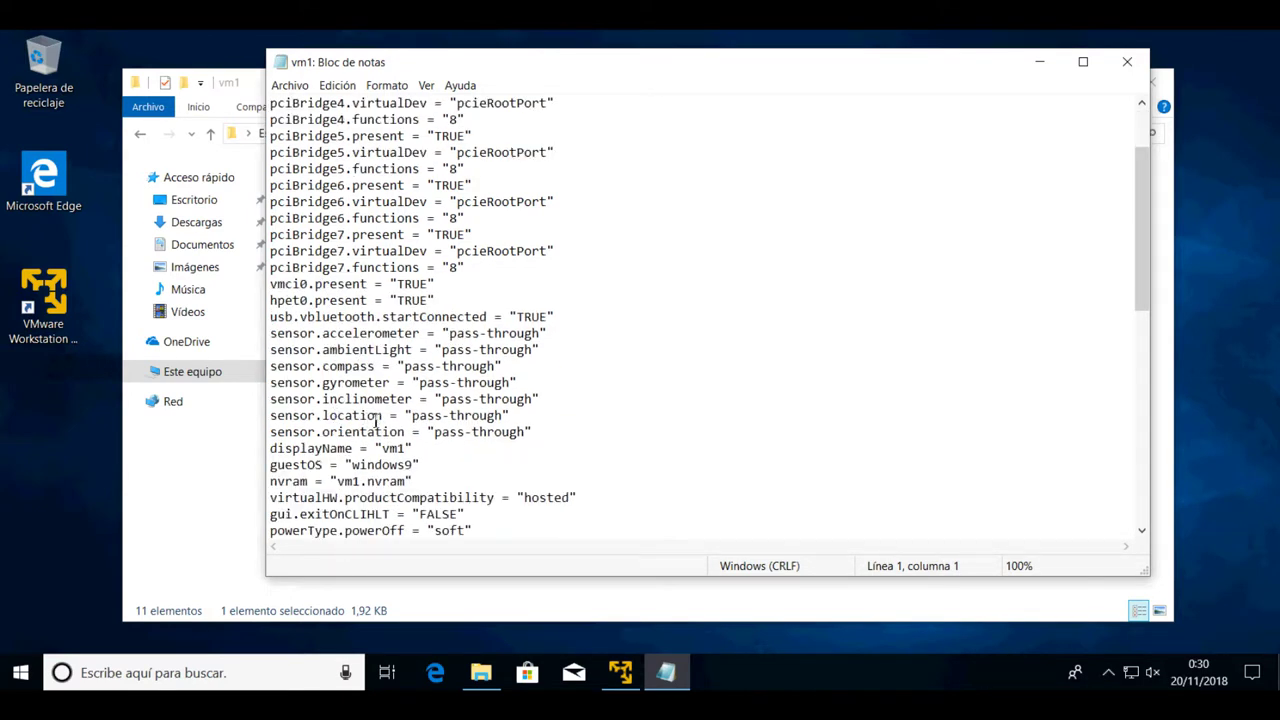
scroll(377, 420, "down", 2)
scroll(337, 437, "down", 3)
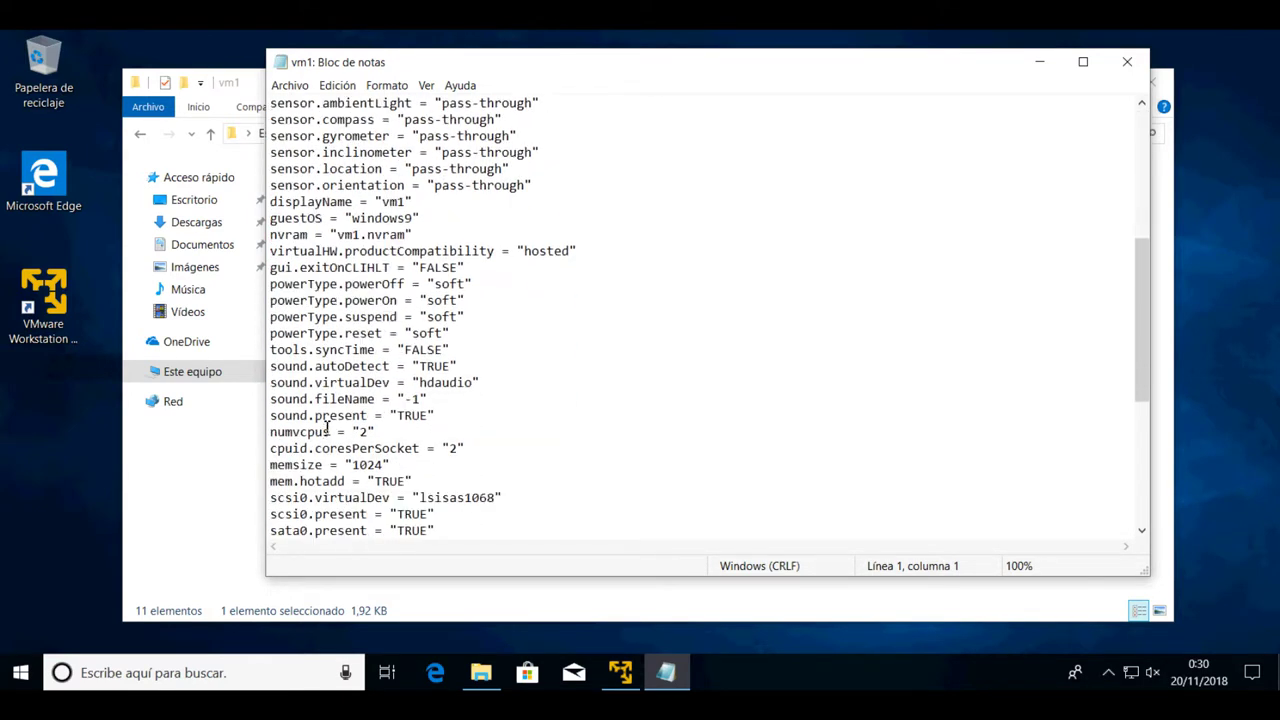
left_click(402, 430)
key("shift+Home")
left_click(394, 464)
key("shift+Home")
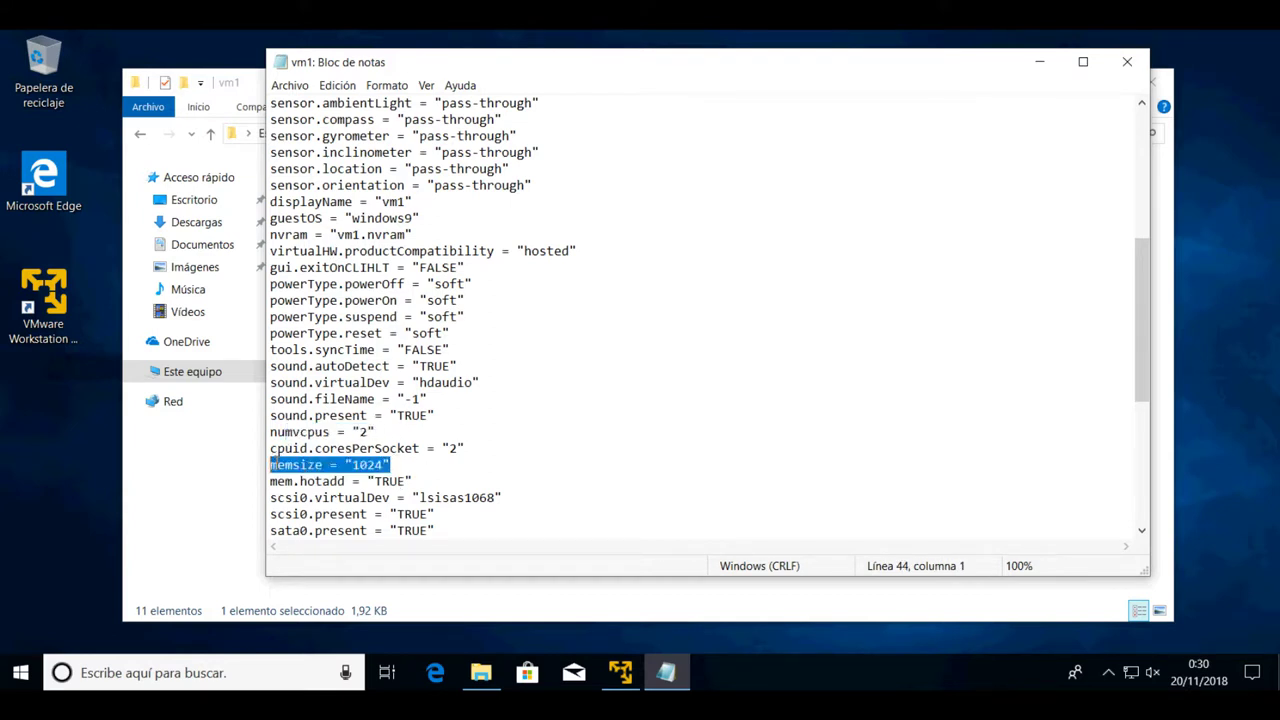
Step: Examine the mem.hotadd entry, the scsi0.virtualDev controller entry and the sata0:1 CD drive entries by highlighting them
scroll(413, 455, "down", 4)
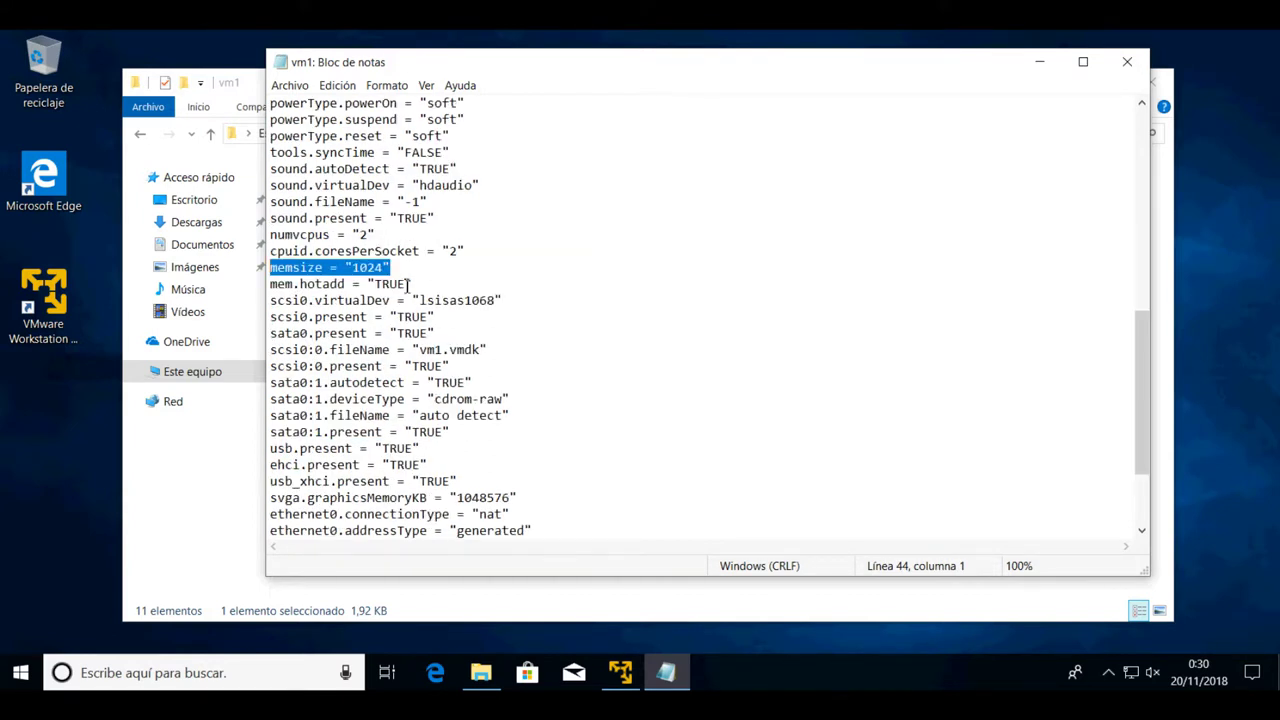
left_click_drag(440, 284, 305, 286)
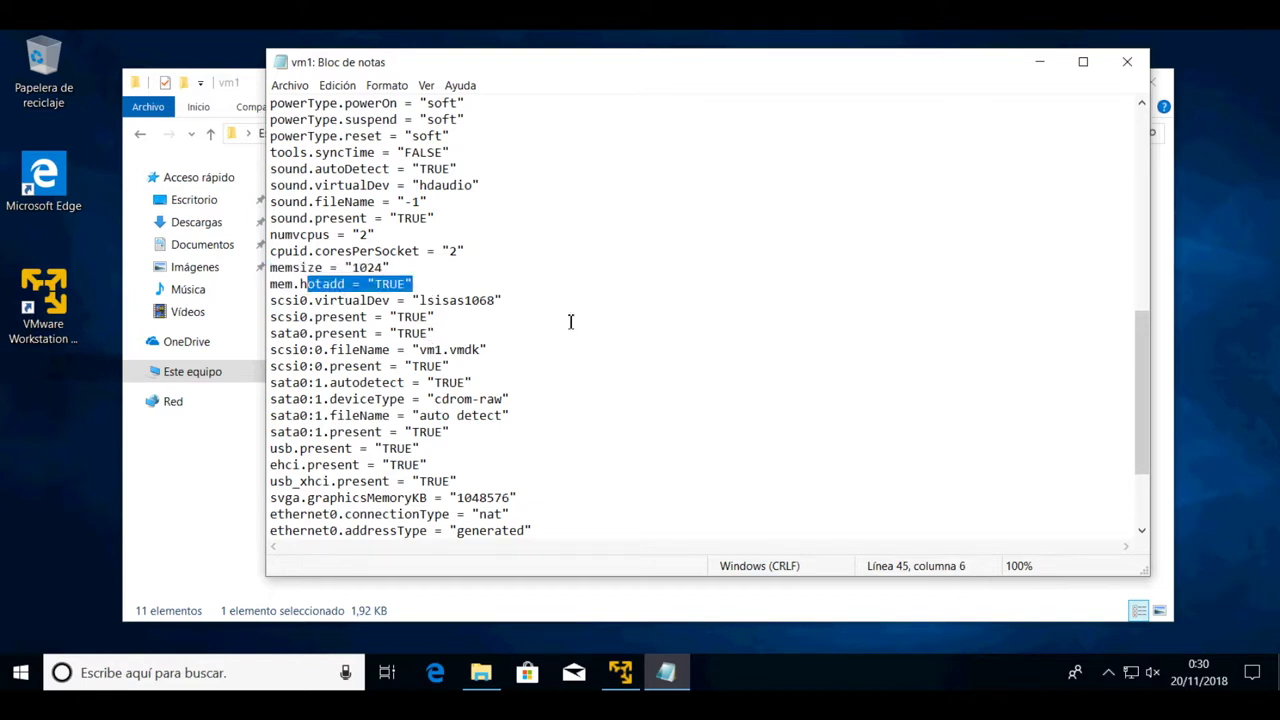
left_click_drag(516, 298, 367, 302)
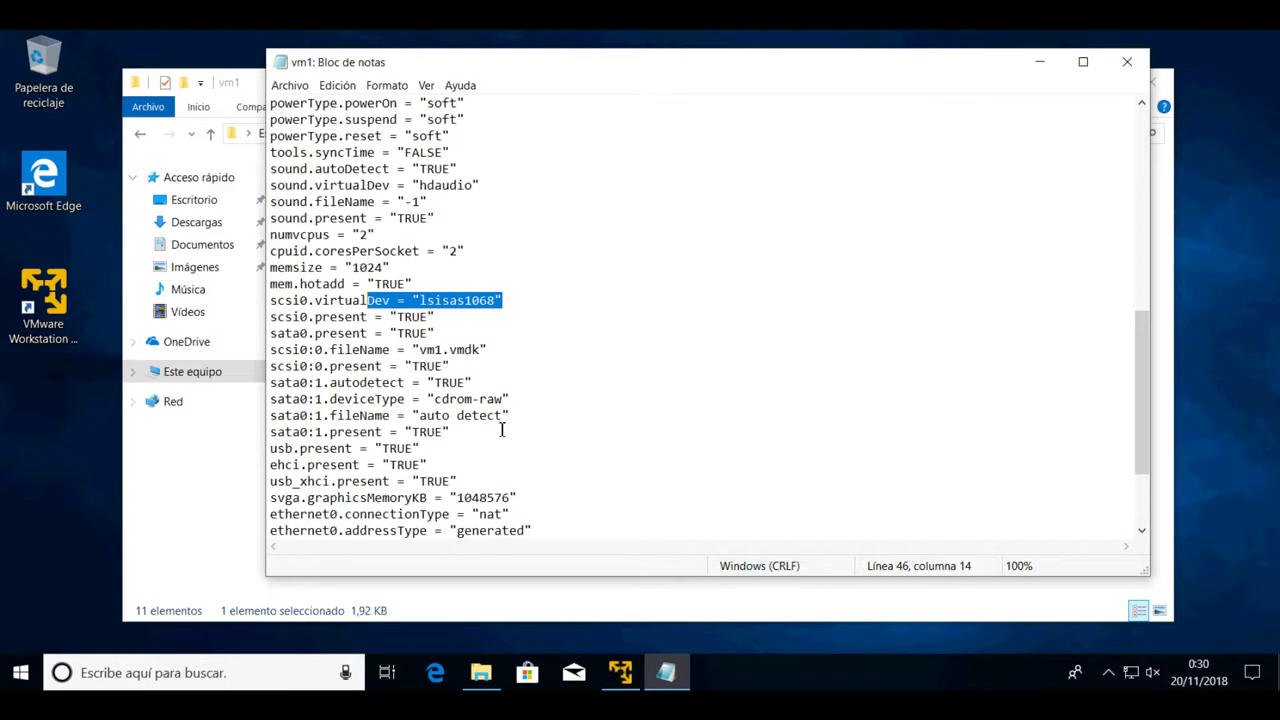
left_click_drag(502, 431, 271, 382)
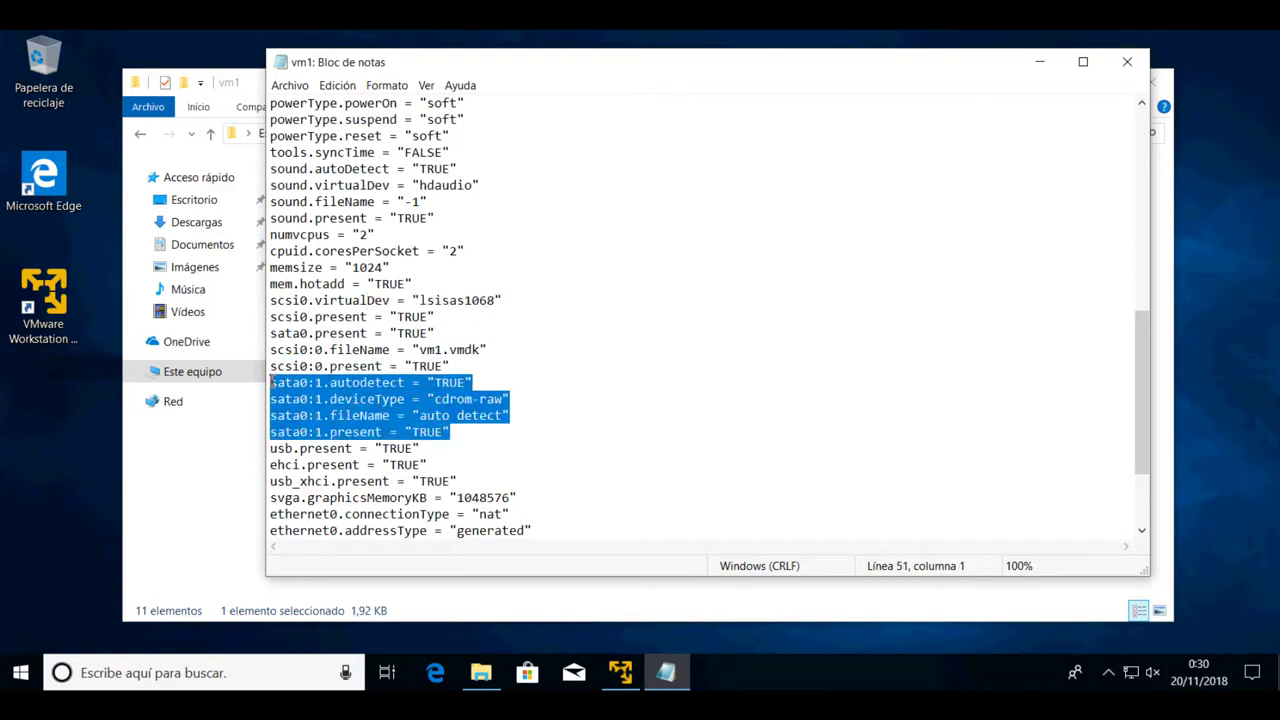
Step: Examine the ethernet0.virtualDev, ethernet0.connectionType and floppy0.present entries at the end of the configuration file by highlighting them
scroll(476, 438, "down", 3)
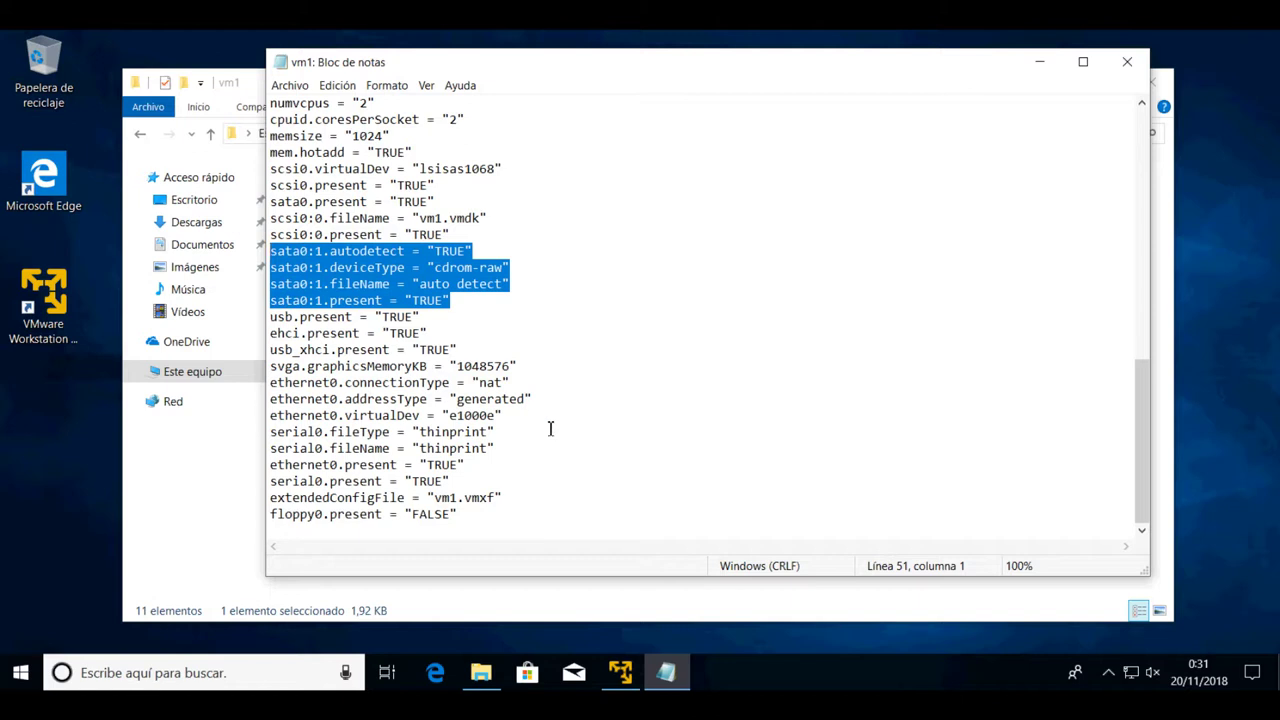
left_click_drag(503, 415, 237, 410)
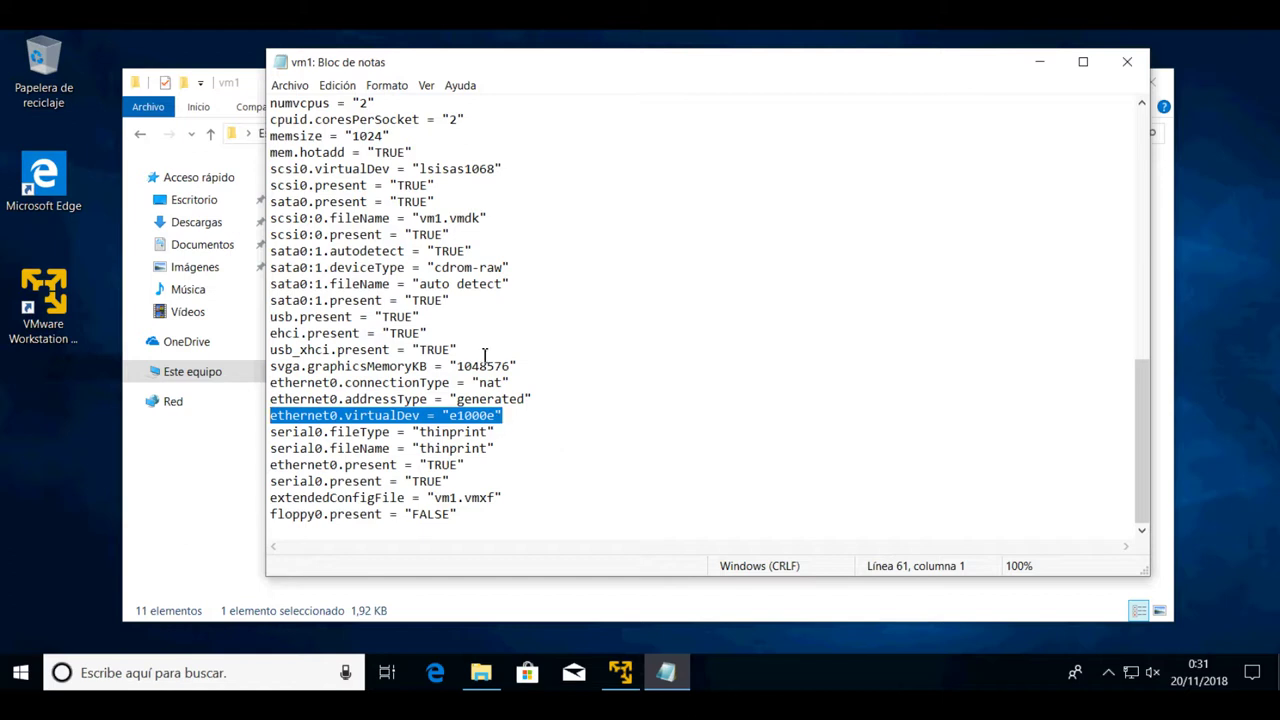
left_click_drag(540, 387, 266, 382)
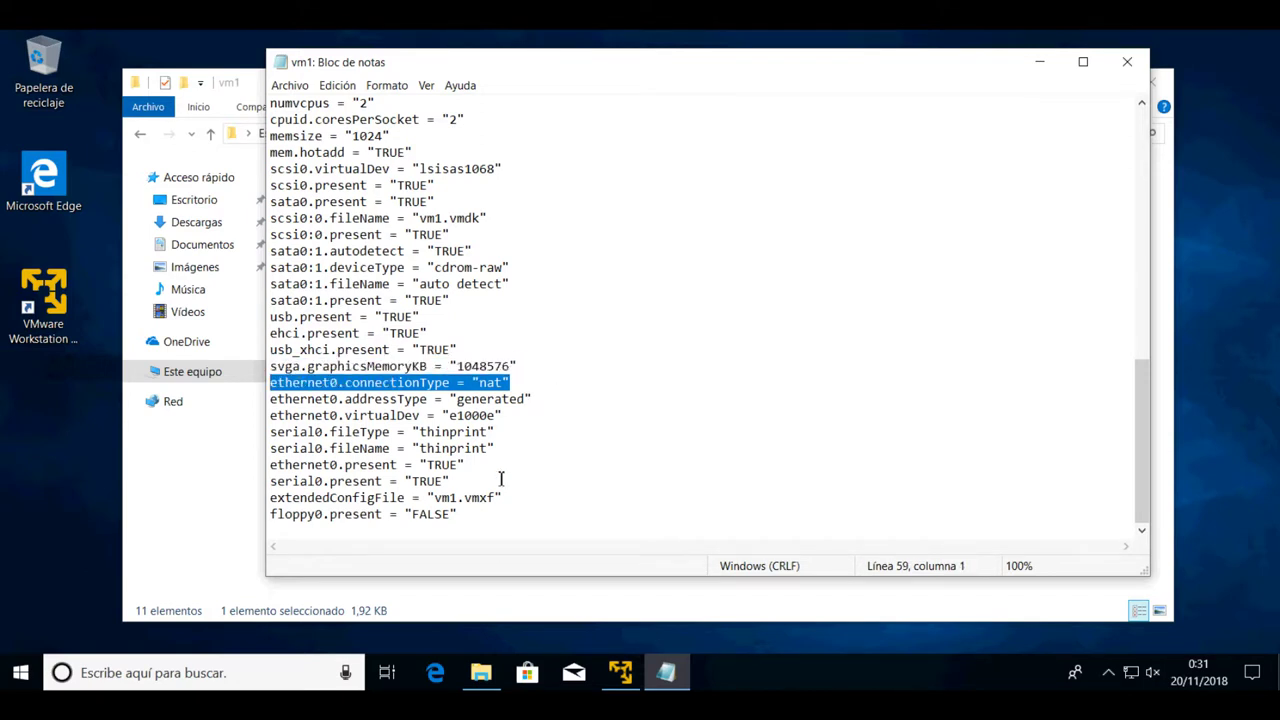
left_click(466, 516)
left_click_drag(466, 516, 230, 516)
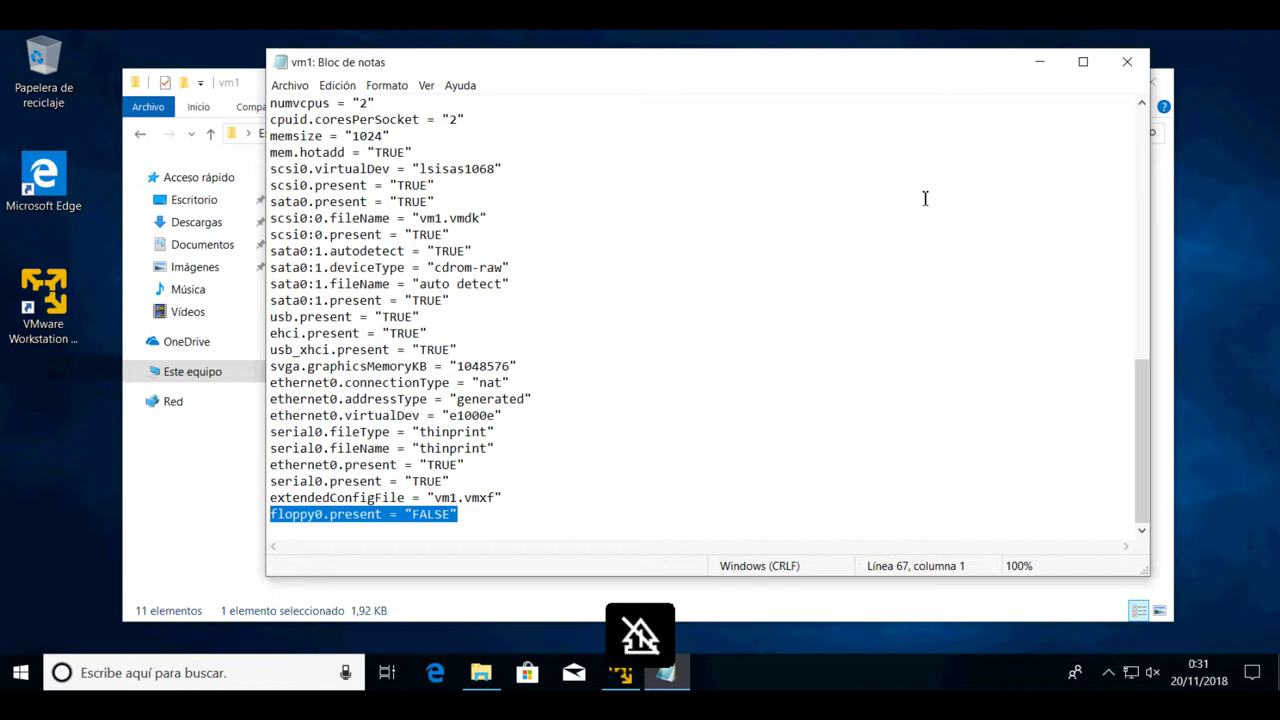
Step: Put away Notepad and the vm1 folder window, and open the vm1 virtual machine settings in VMware Workstation Player
left_click(1128, 64)
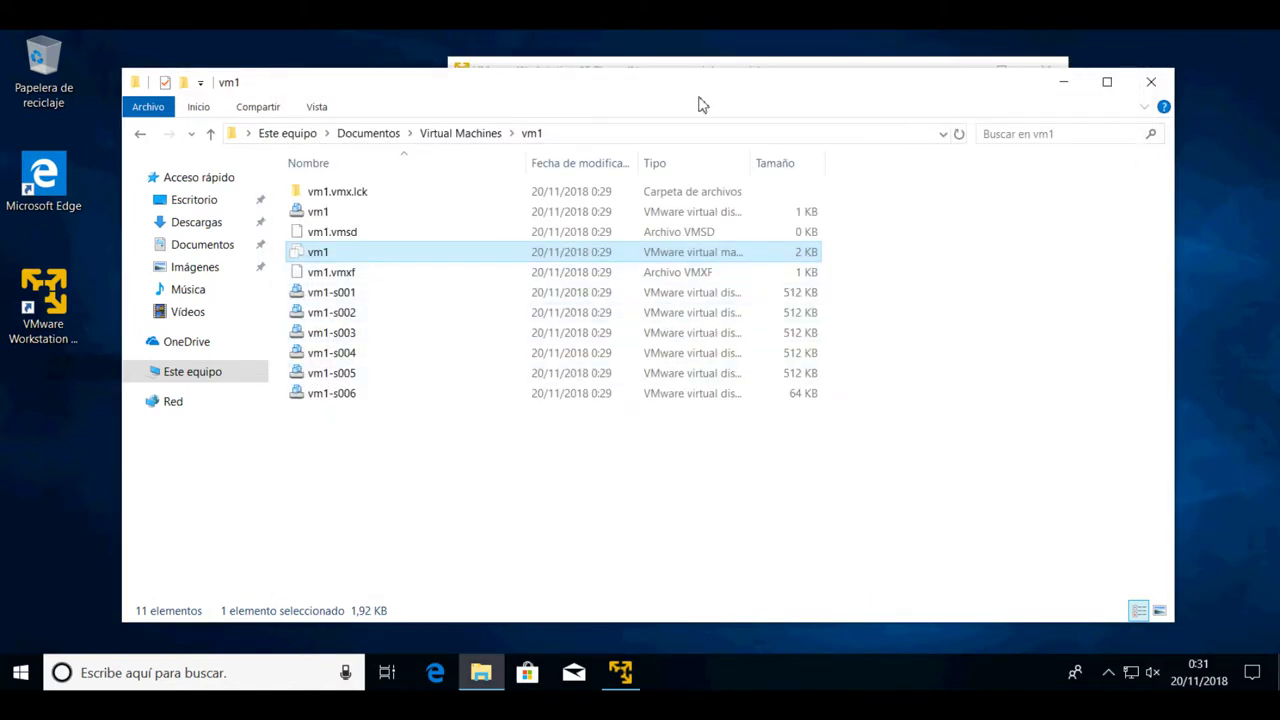
left_click(1150, 82)
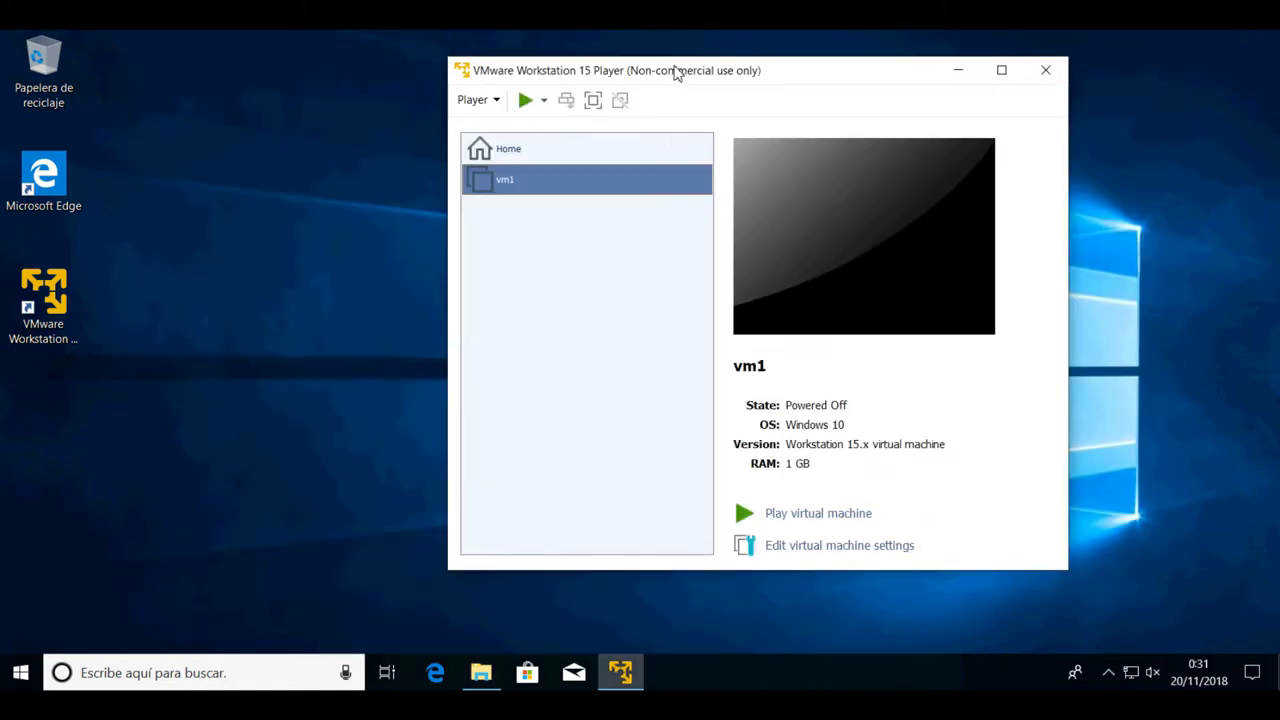
left_click(790, 553)
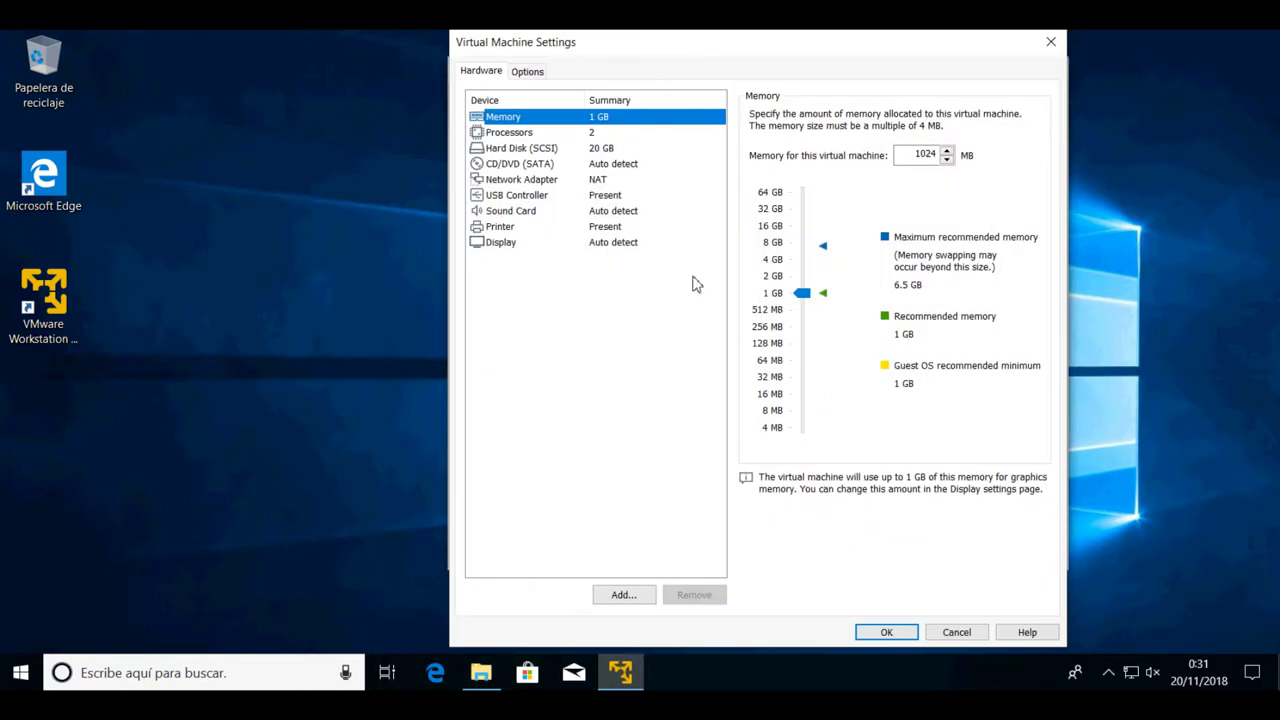
Step: Check DVD drive D: under Este equipo in File Explorer for the ESD-ISO disc, decline running its setup and minimize the window
left_click(480, 672)
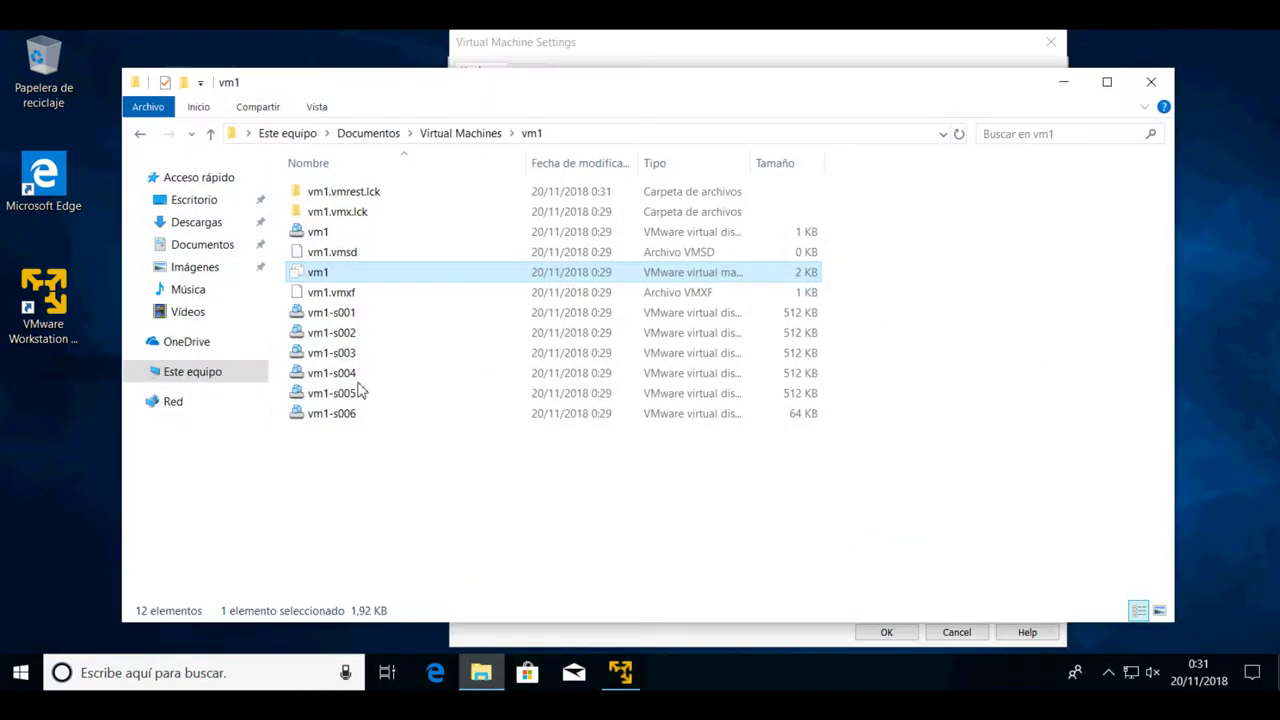
left_click(189, 383)
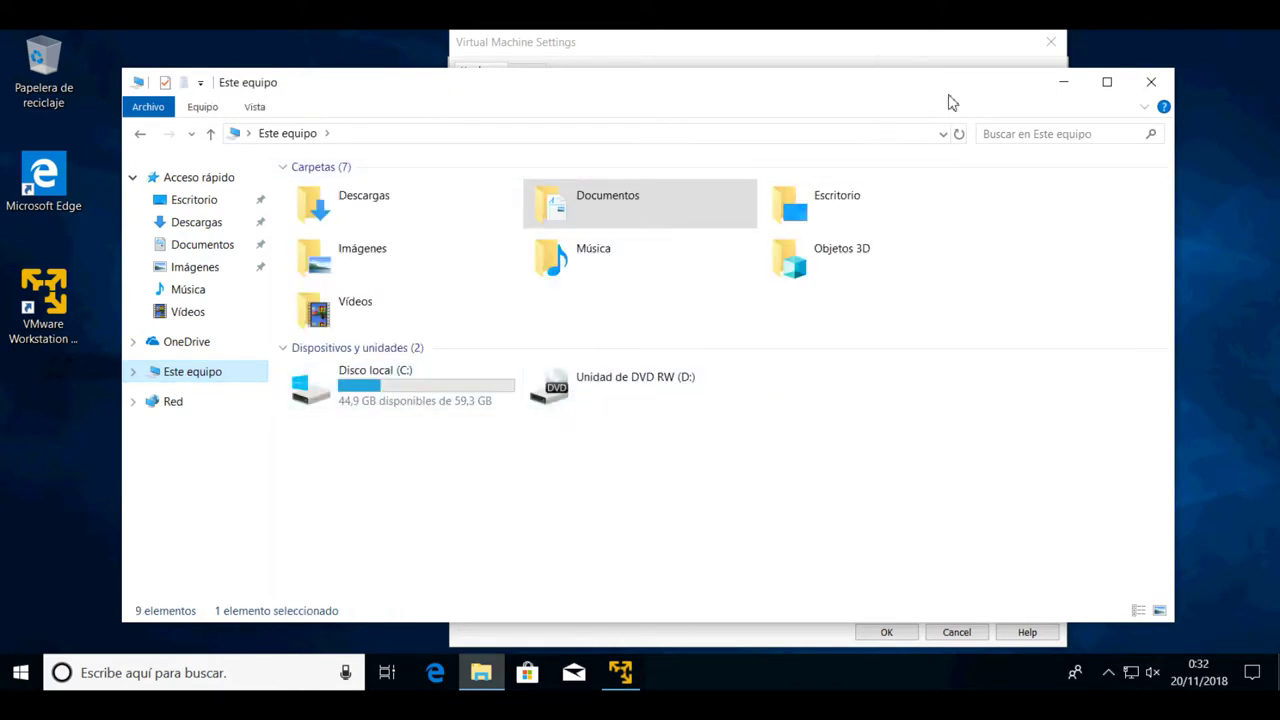
mouse_move(620, 672)
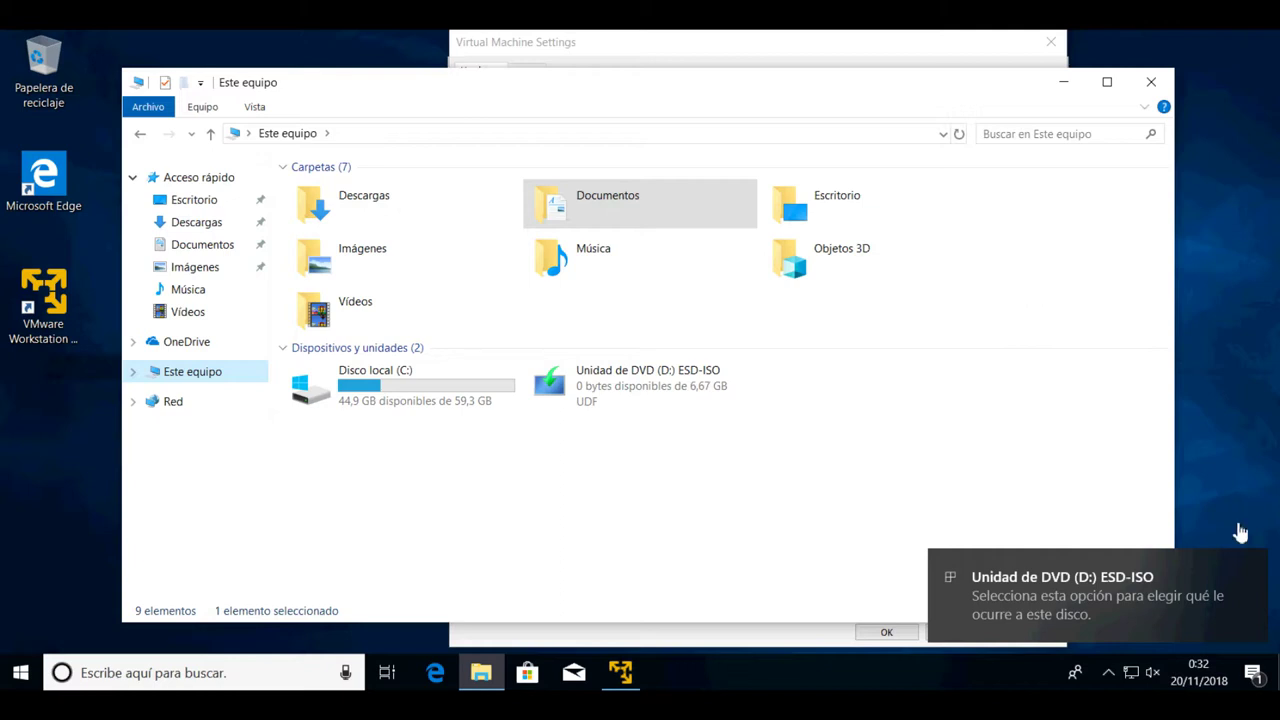
left_click(1262, 562)
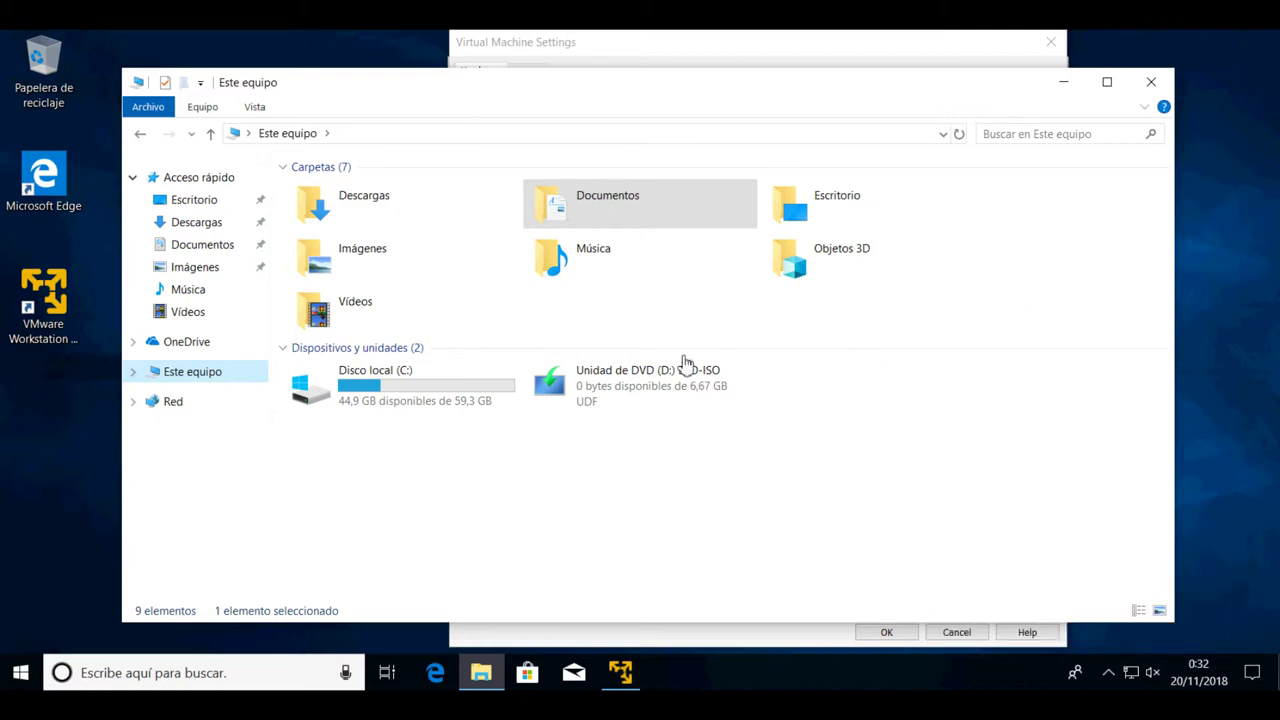
left_click(618, 396)
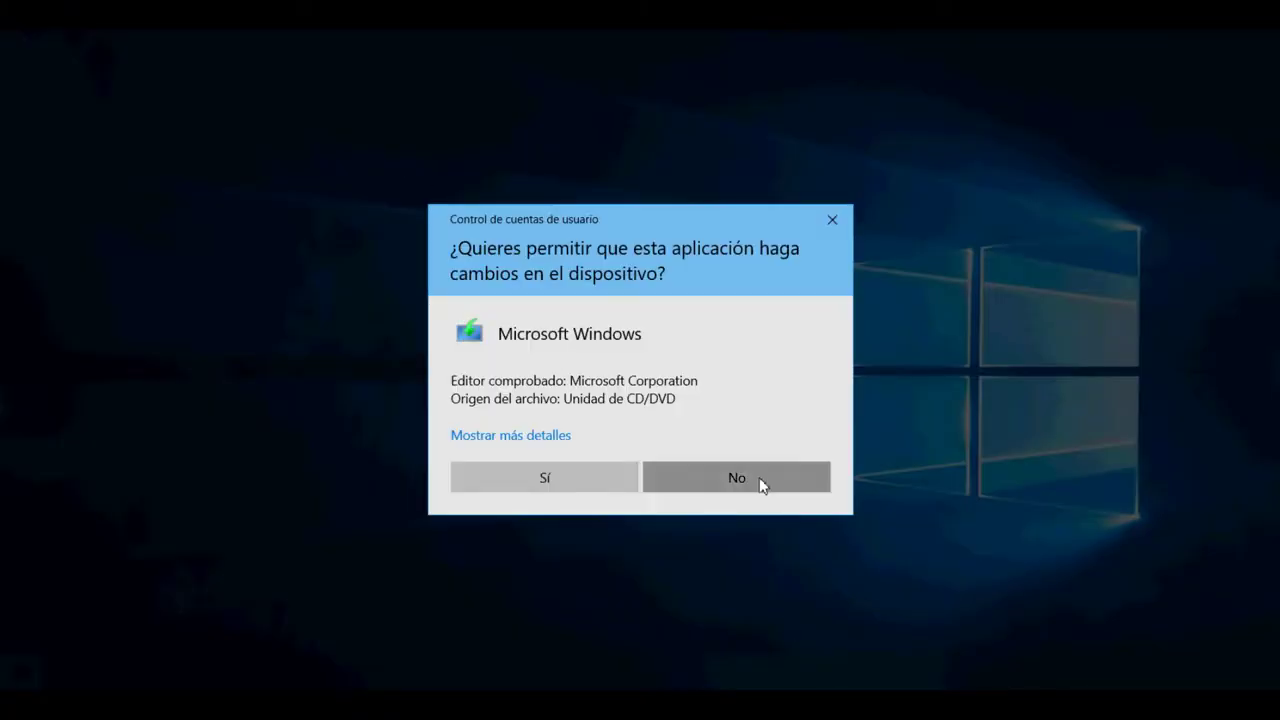
left_click(757, 483)
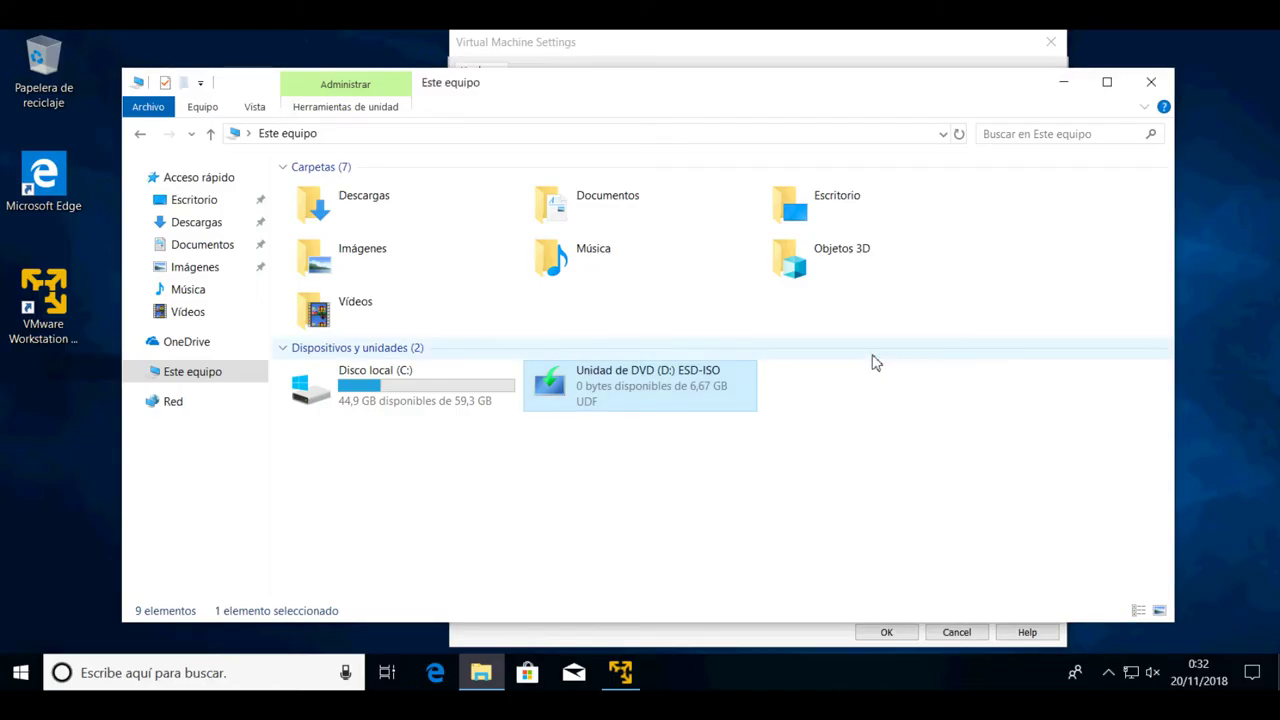
left_click(1065, 84)
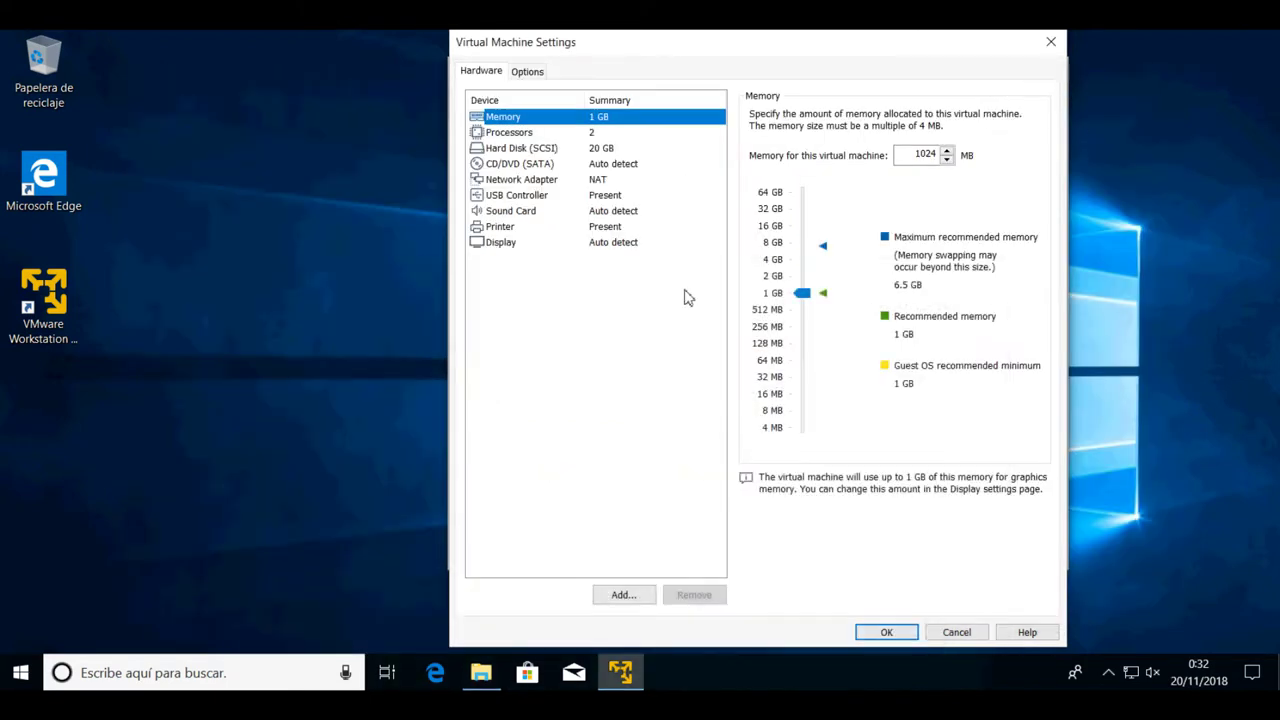
Step: Set vm1's CD/DVD (SATA) device to use physical drive D: and apply the settings
left_click(513, 165)
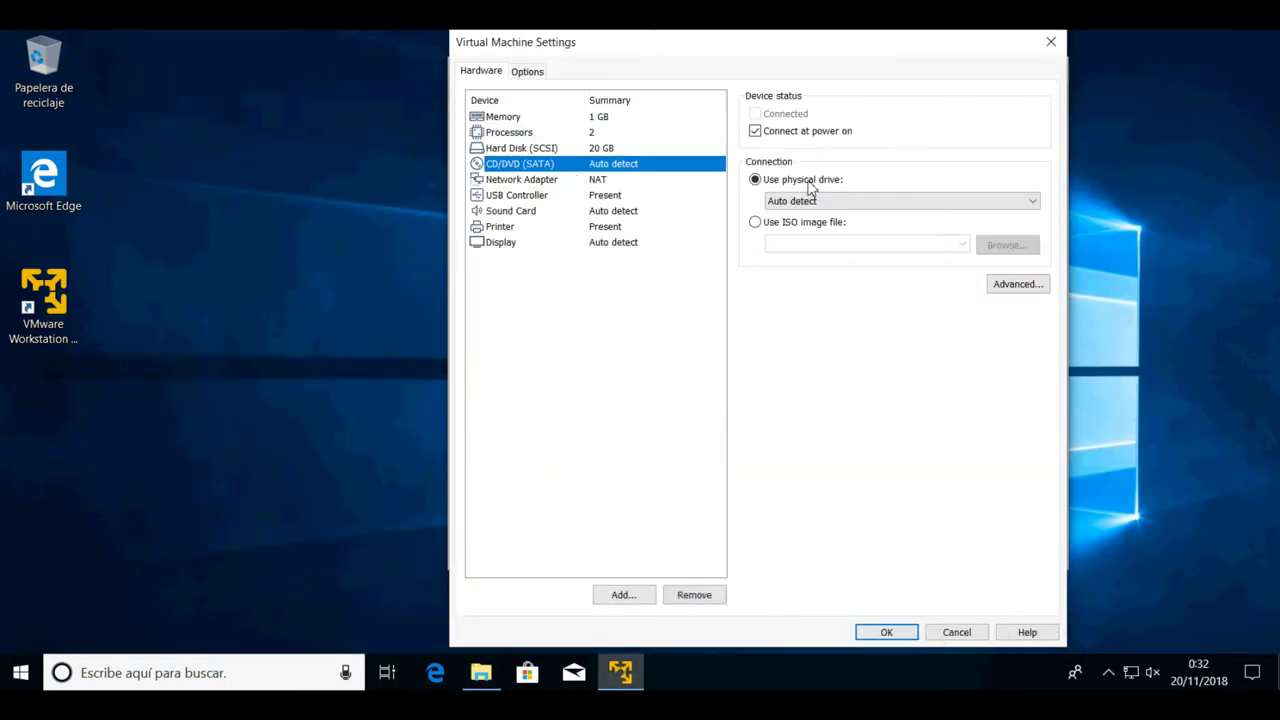
left_click(839, 203)
left_click(800, 230)
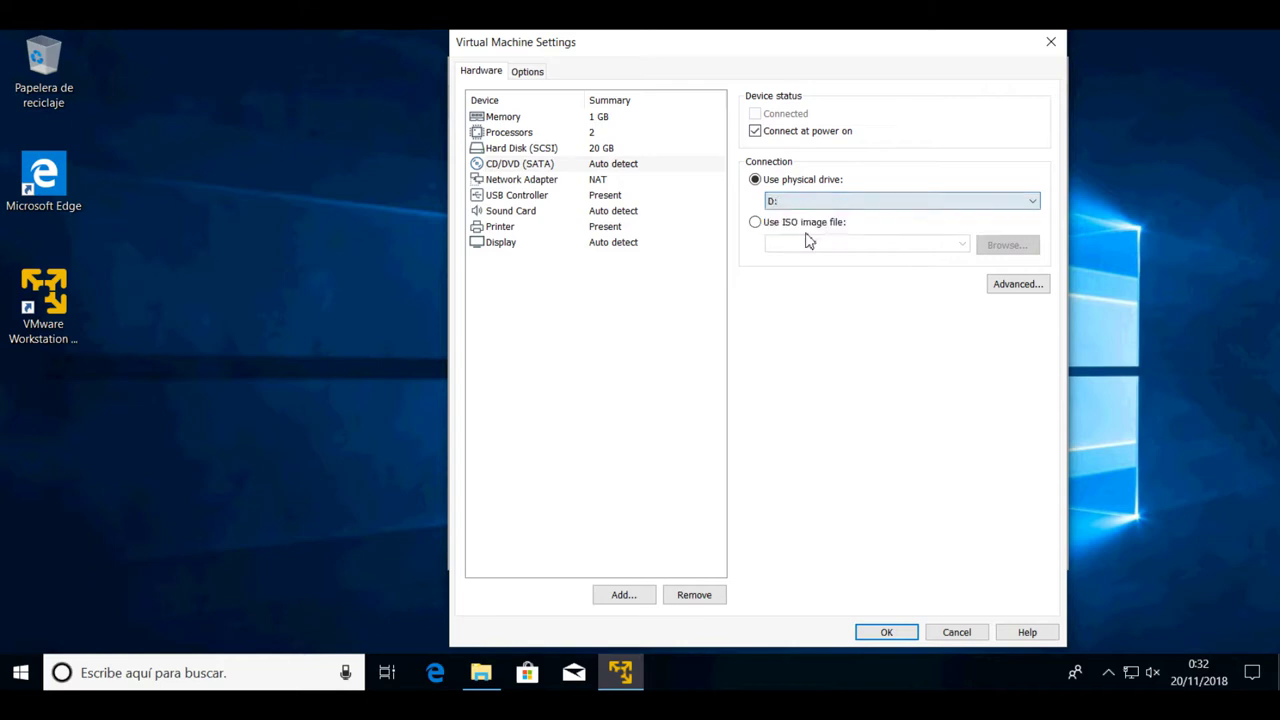
left_click(887, 632)
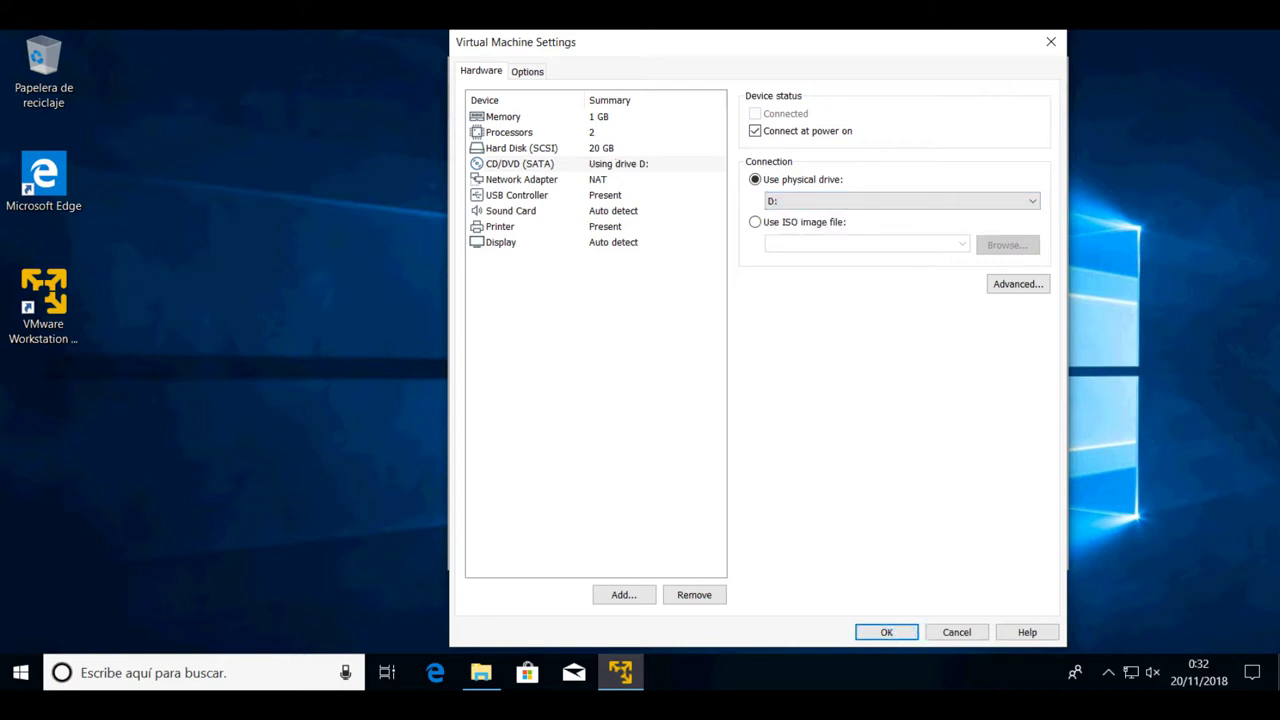
Step: Power on vm1, accepting the degraded performance warning and postponing the VMware Tools download, and reposition the player window
left_click(800, 512)
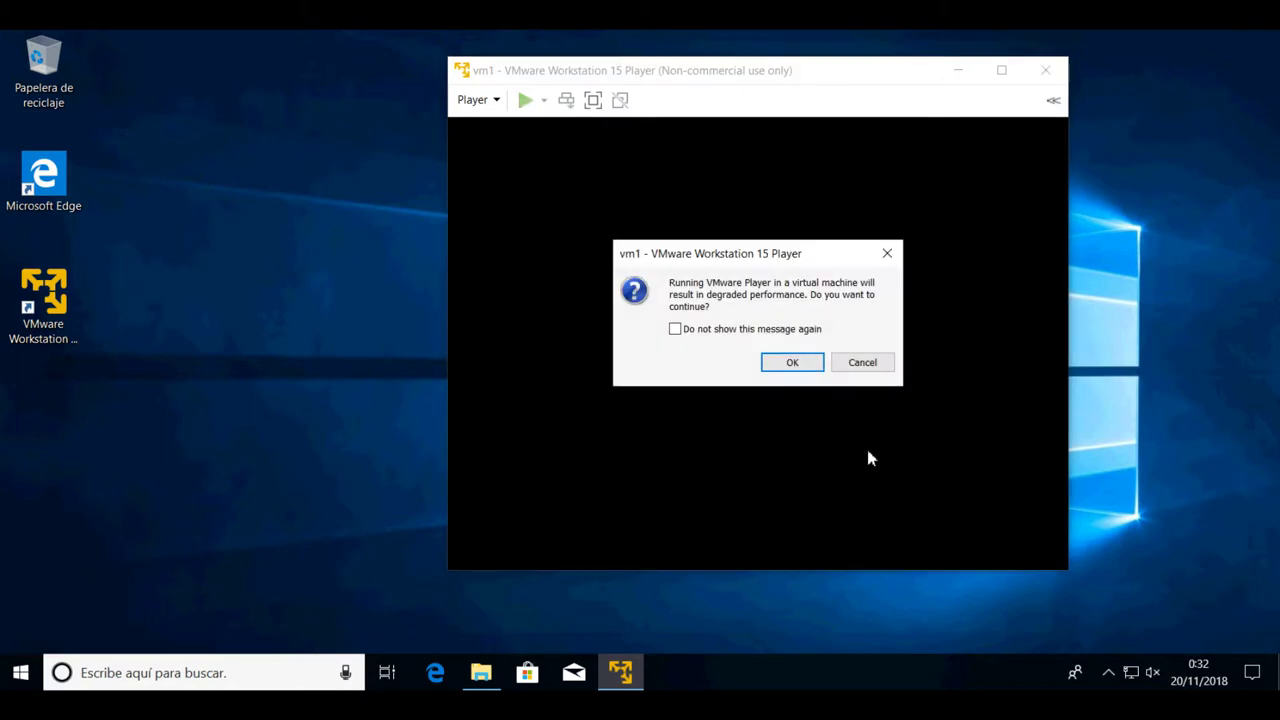
left_click(790, 365)
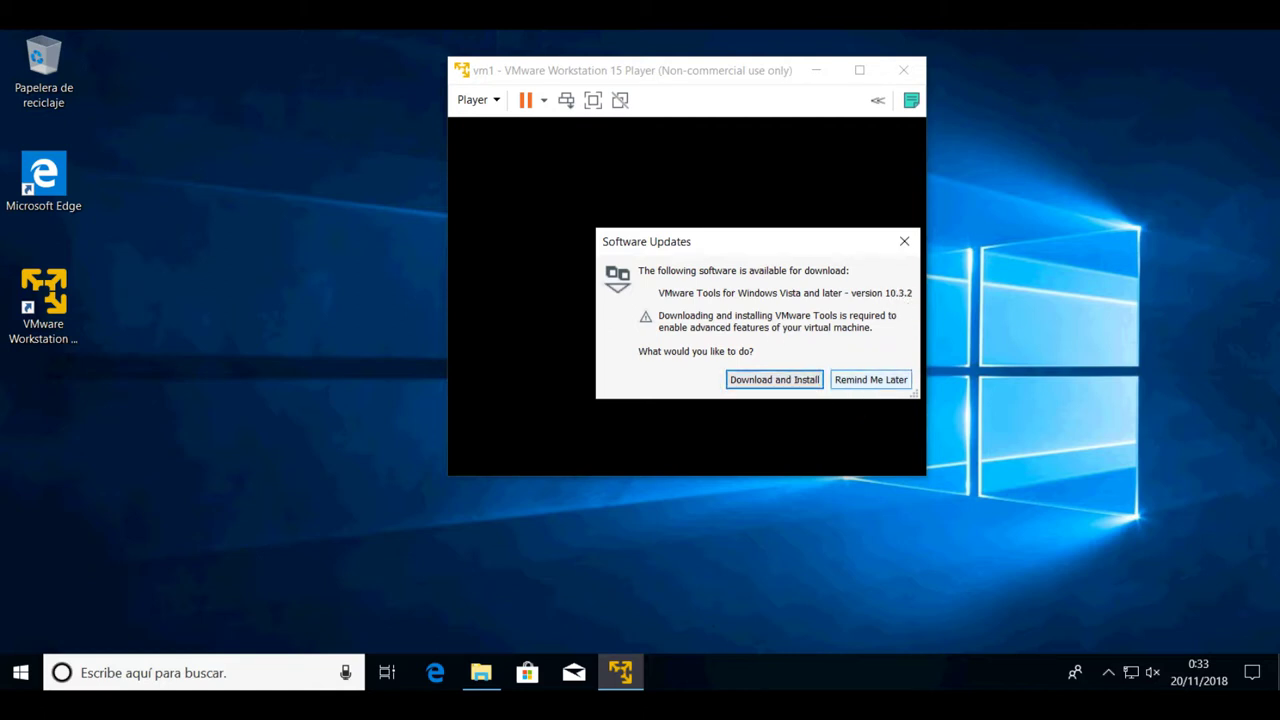
left_click(868, 380)
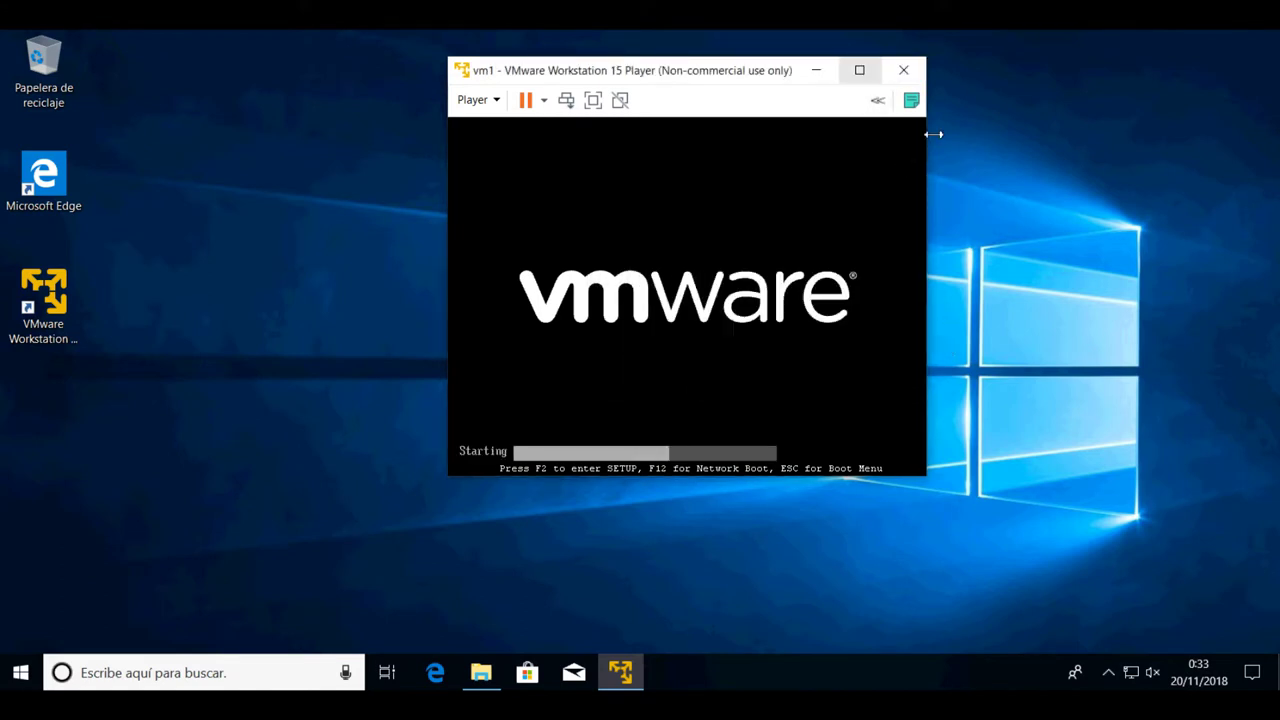
left_click_drag(678, 70, 390, 75)
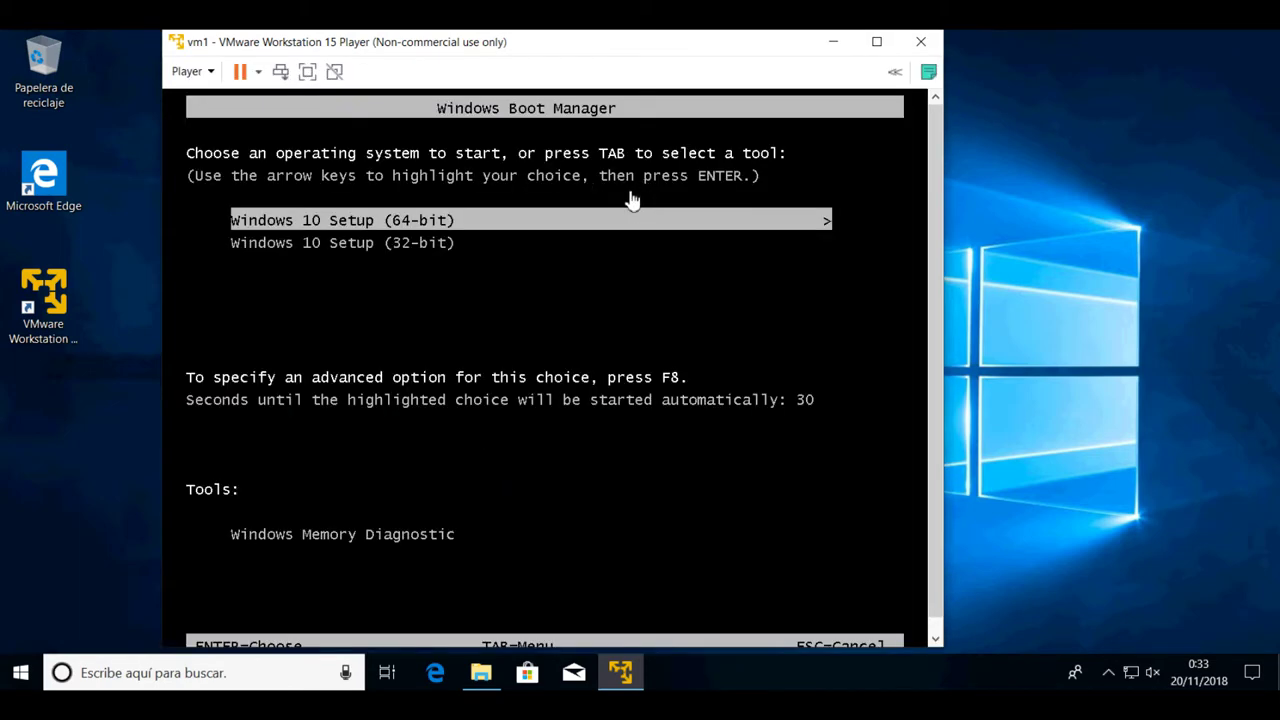
Step: Start Windows 10 Setup (32-bit) from the Windows Boot Manager in vm1
left_click(626, 294)
key("Down")
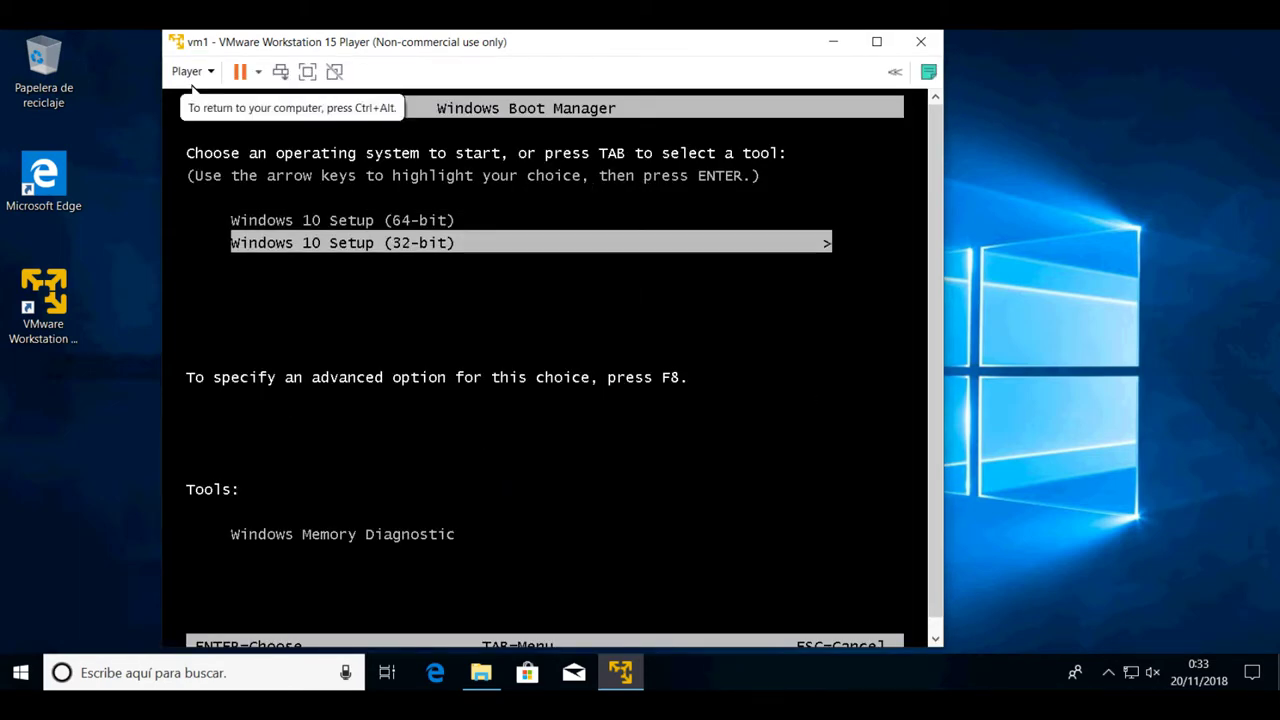
key("Return")
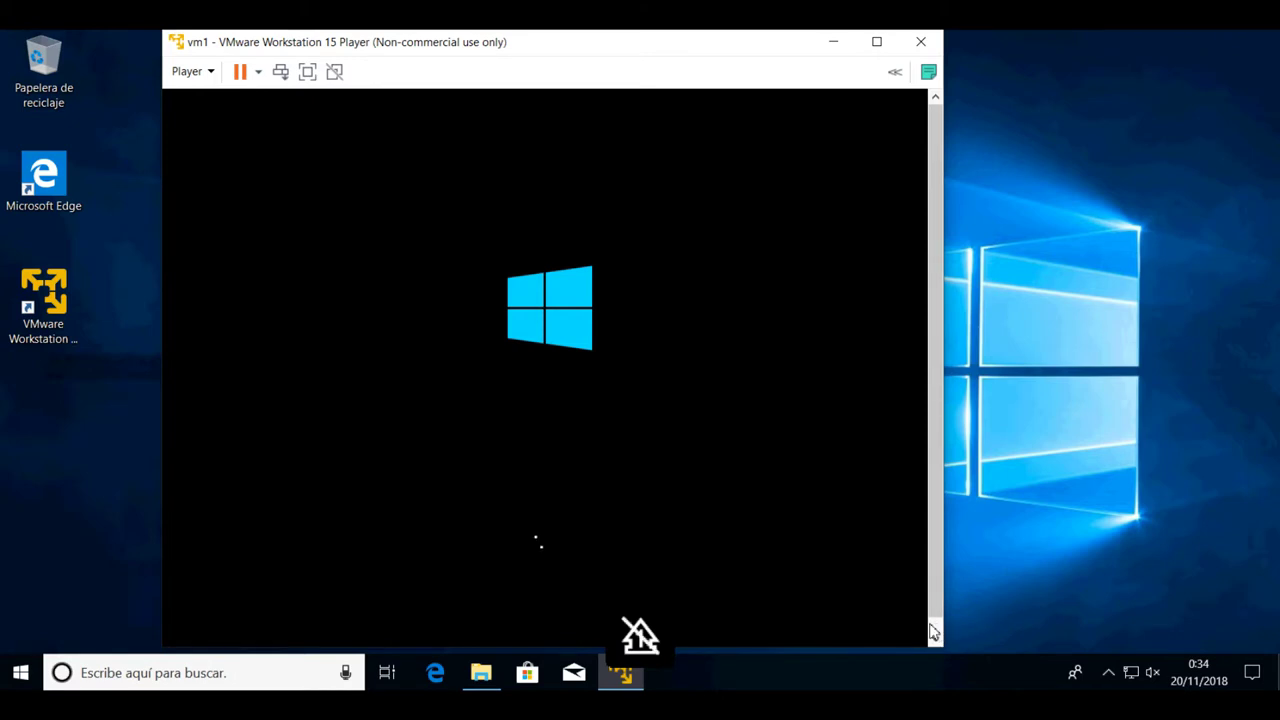
left_click(934, 634)
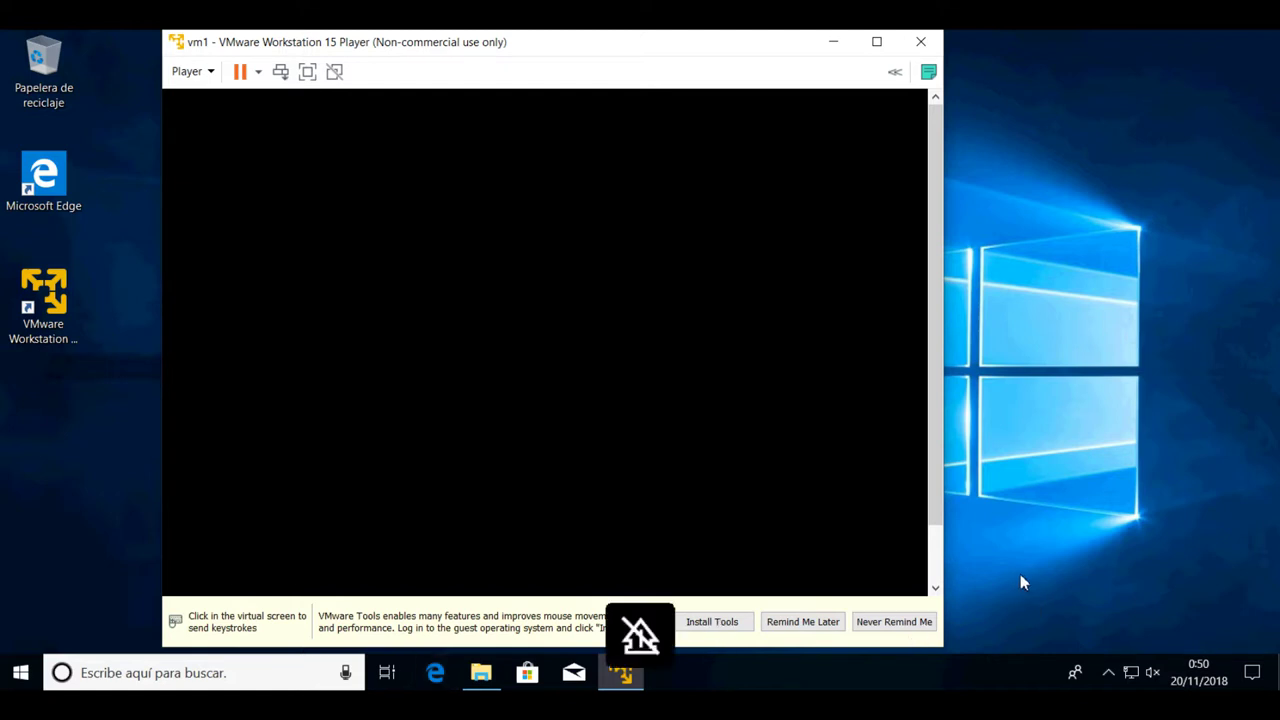
Step: Download and install VMware Tools for Windows Vista and later, version 10.3.2, and grant the installer administrator privilege
left_click(723, 628)
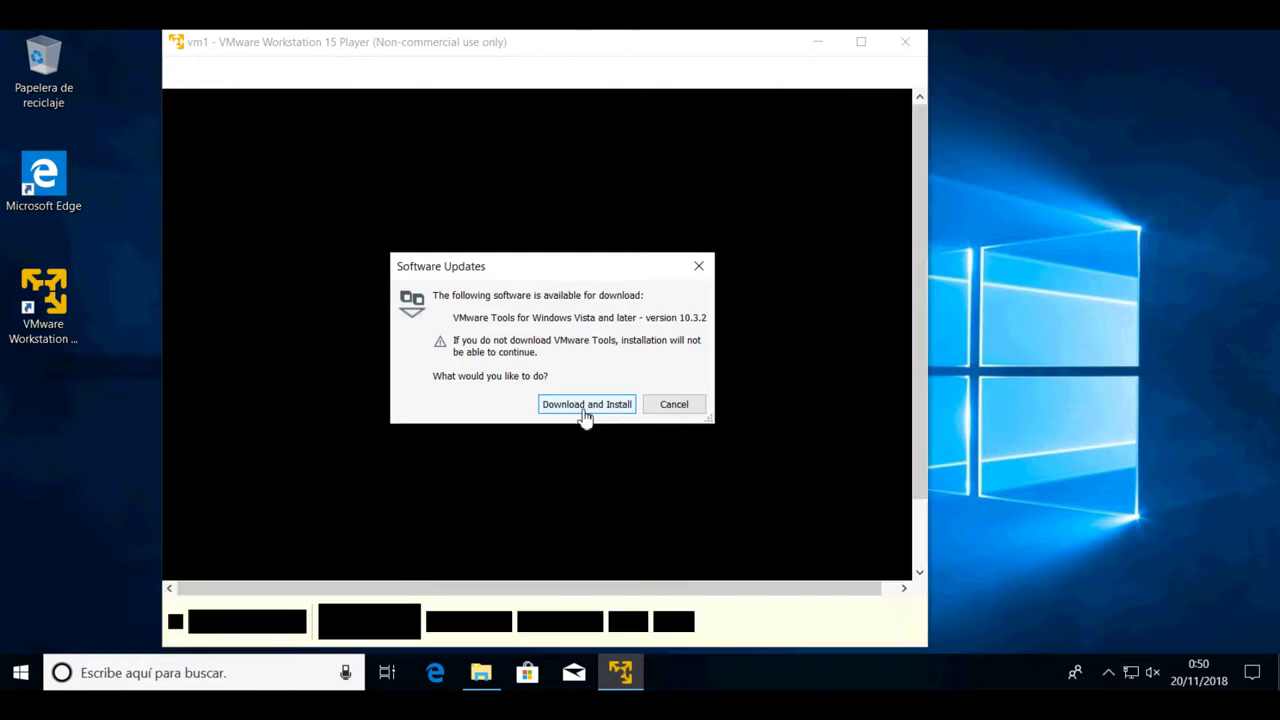
left_click(585, 405)
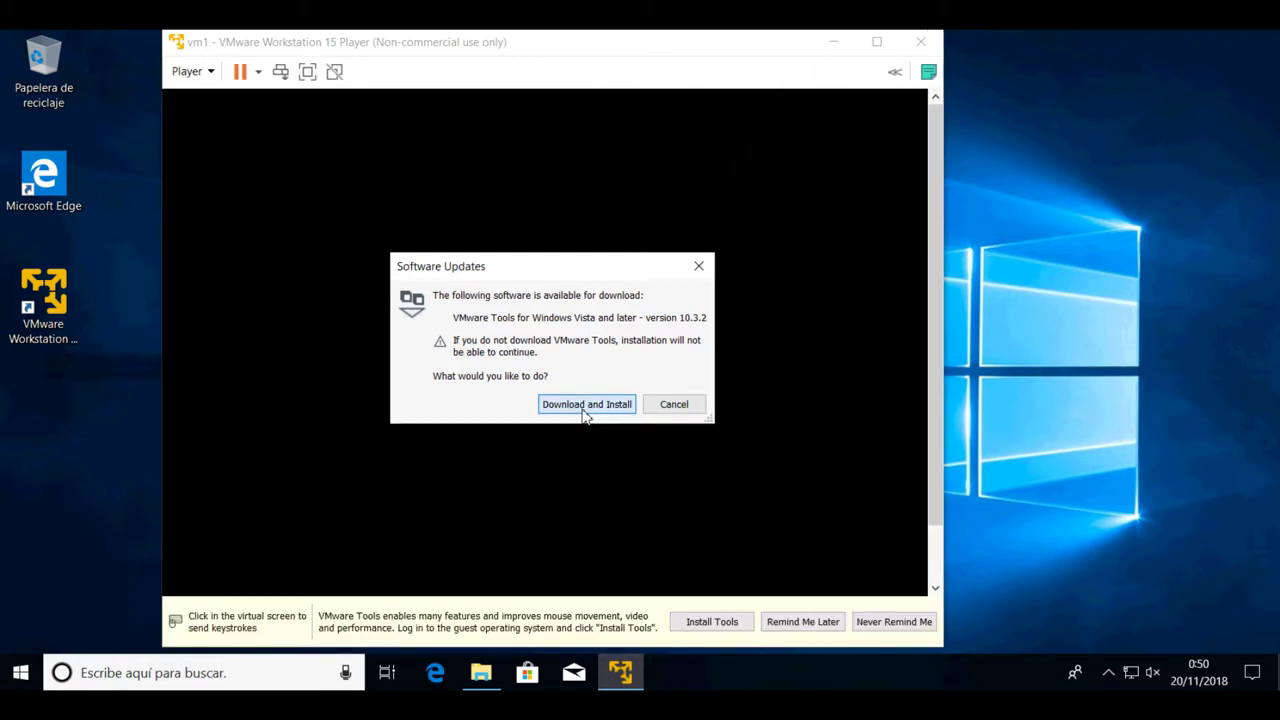
left_click(576, 388)
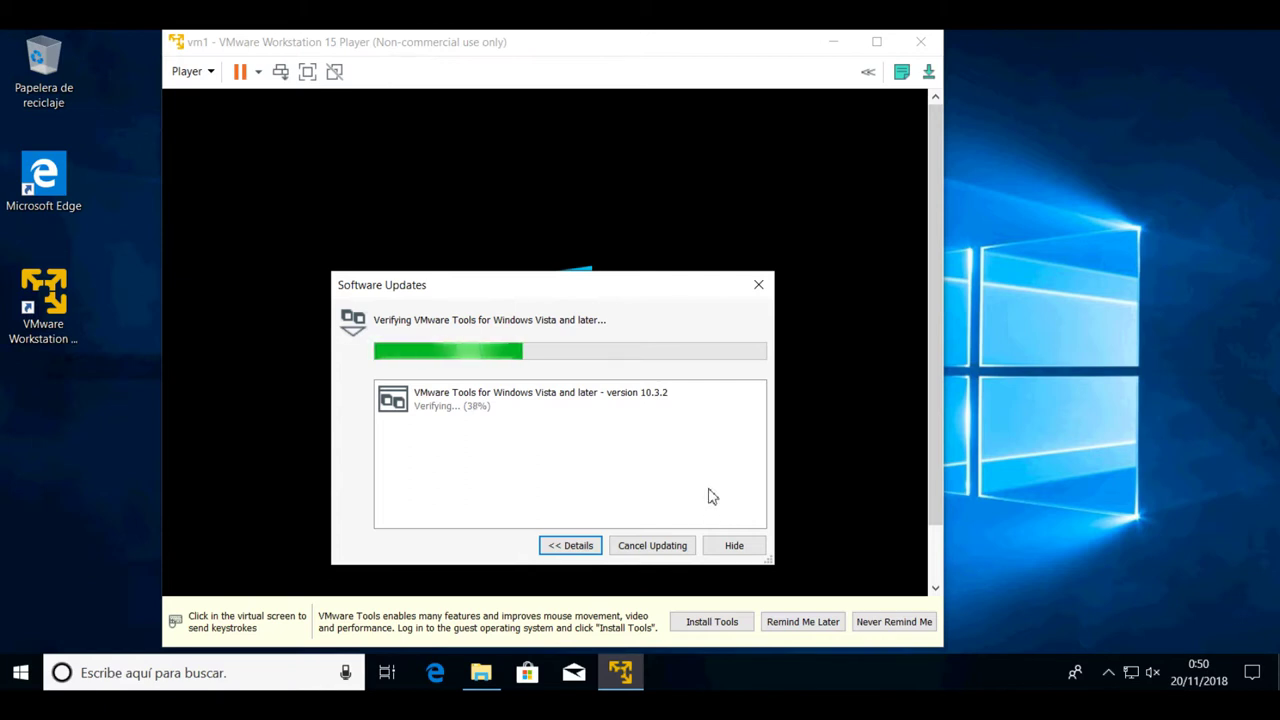
key("Caps_Lock")
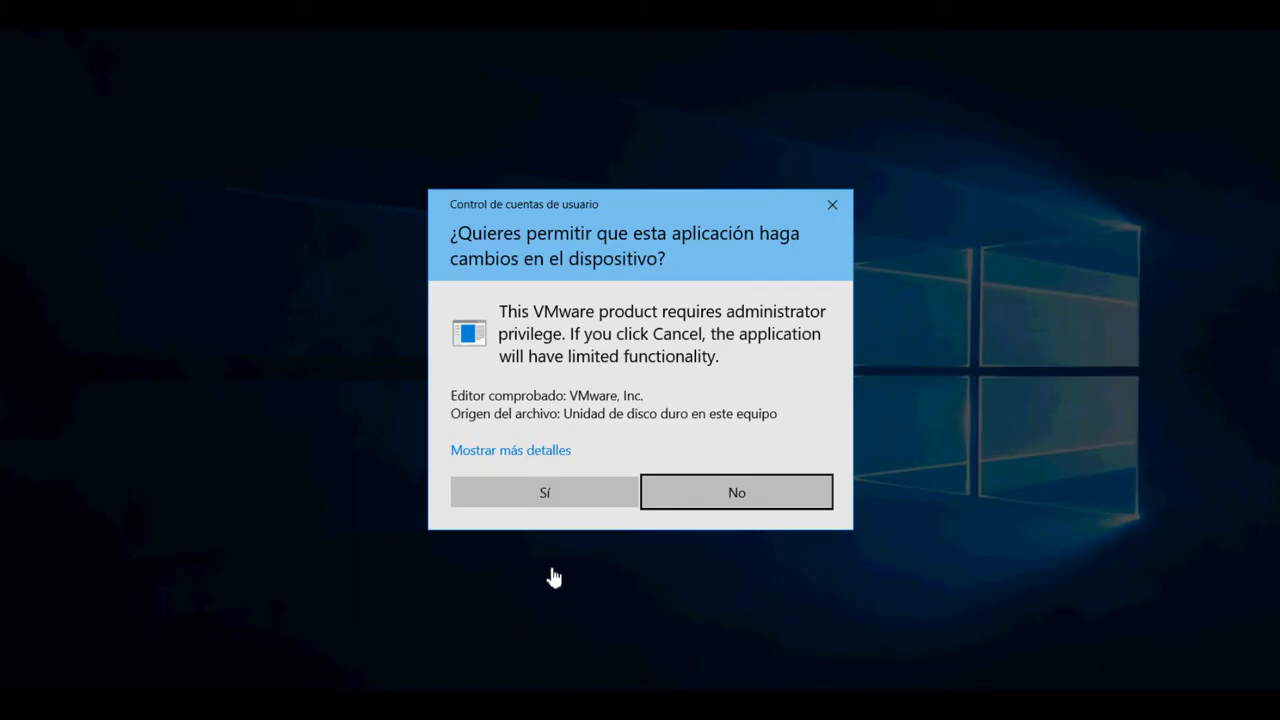
left_click(571, 492)
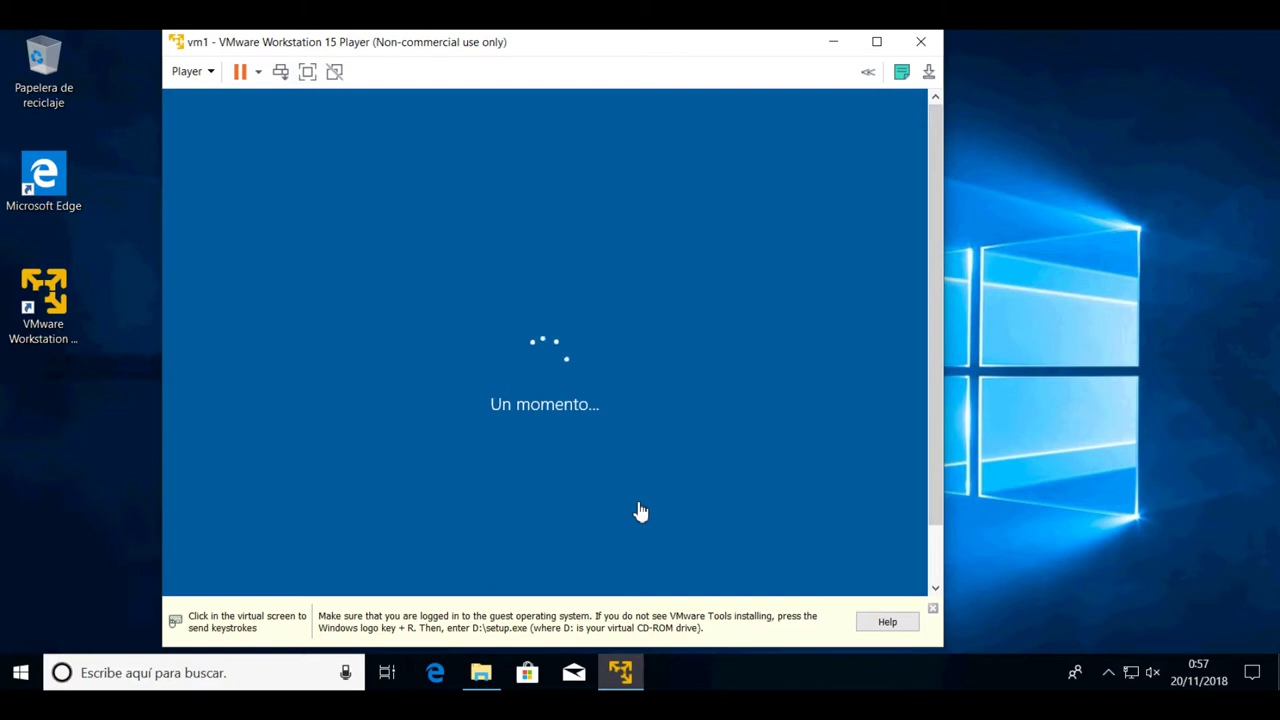
Step: Hide the VMware Tools message bar and extend the vm1 window down to the host taskbar
left_click(935, 587)
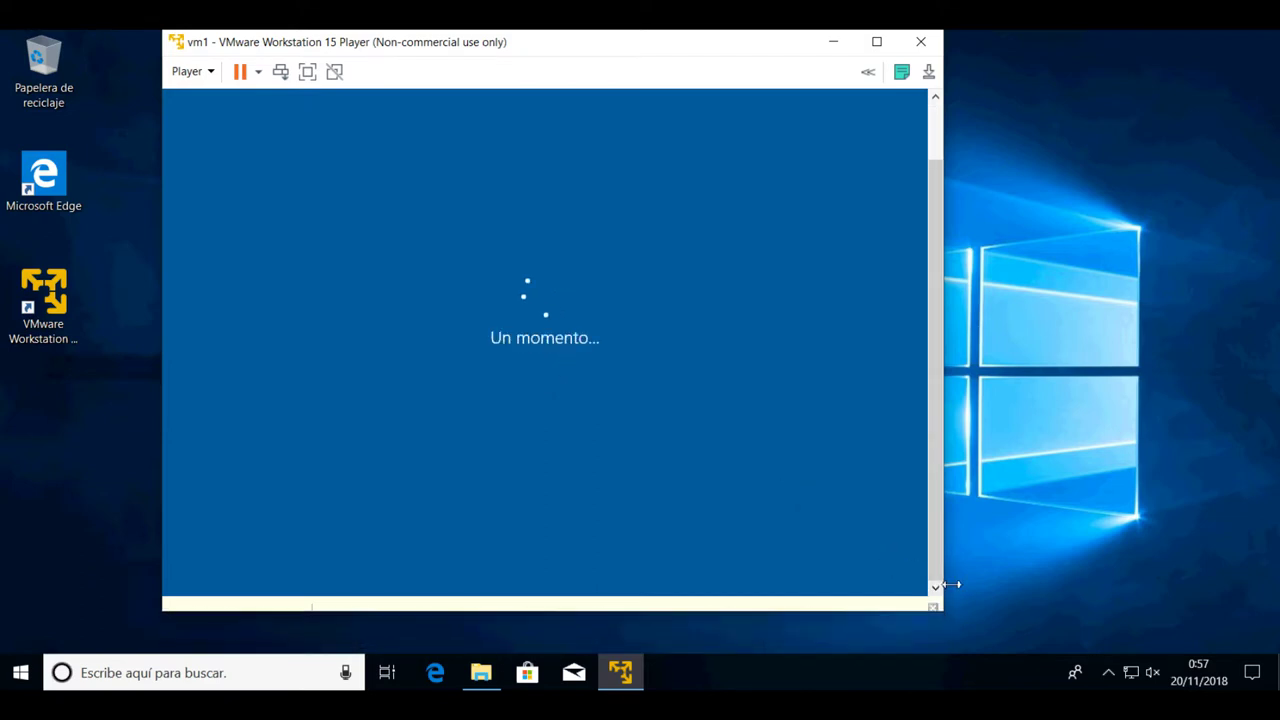
left_click_drag(874, 597, 876, 647)
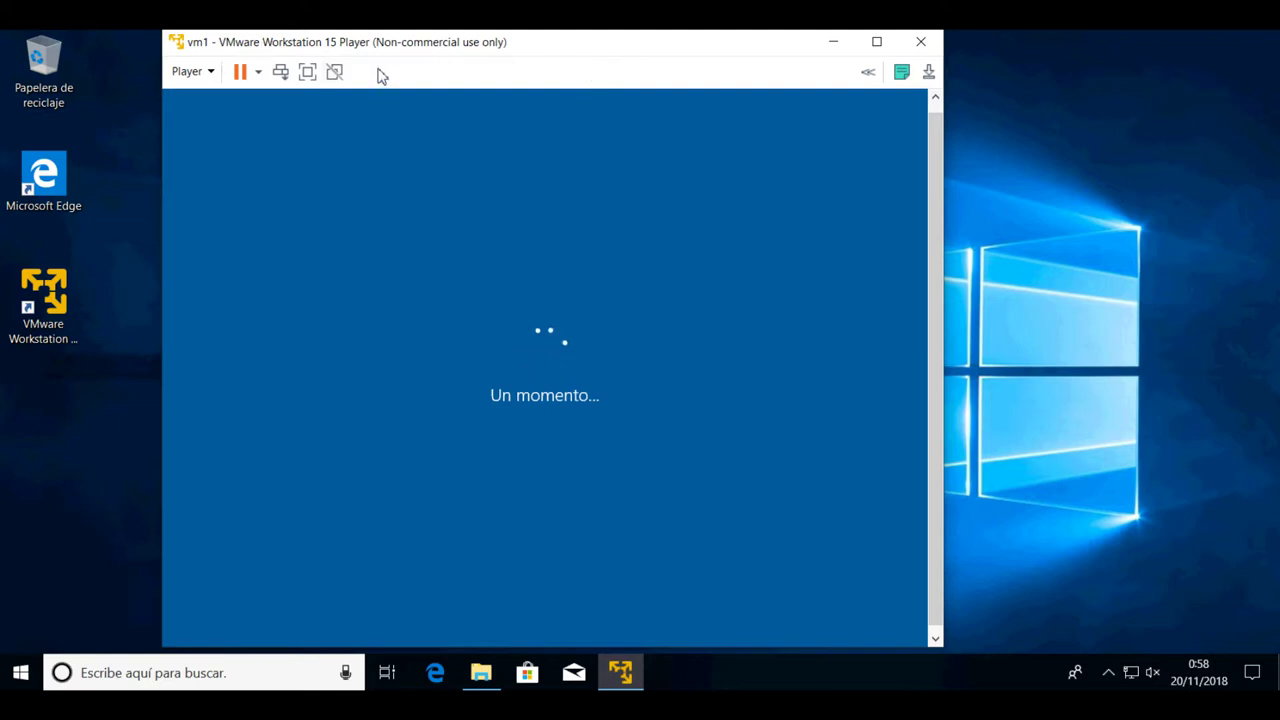
Step: Open a second Player window beside vm1 and examine its Open a Virtual Machine dialog and Help options without opening anything
left_click(57, 301)
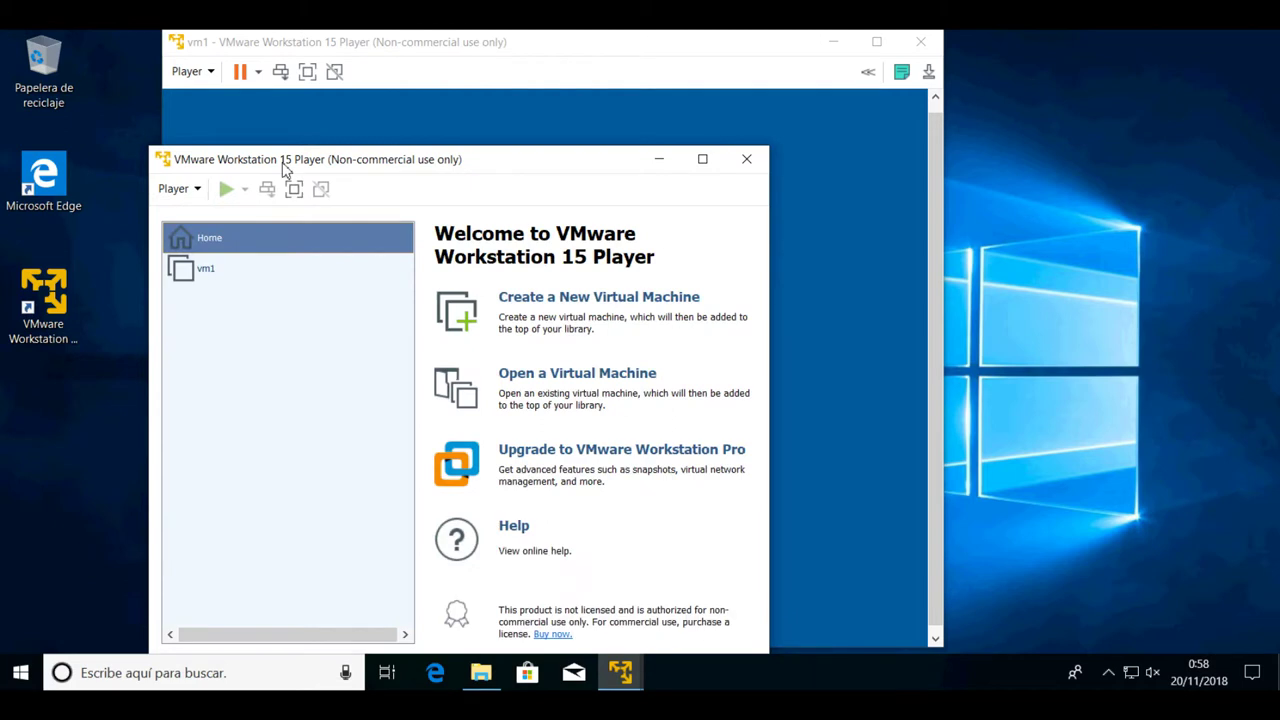
left_click_drag(286, 160, 635, 58)
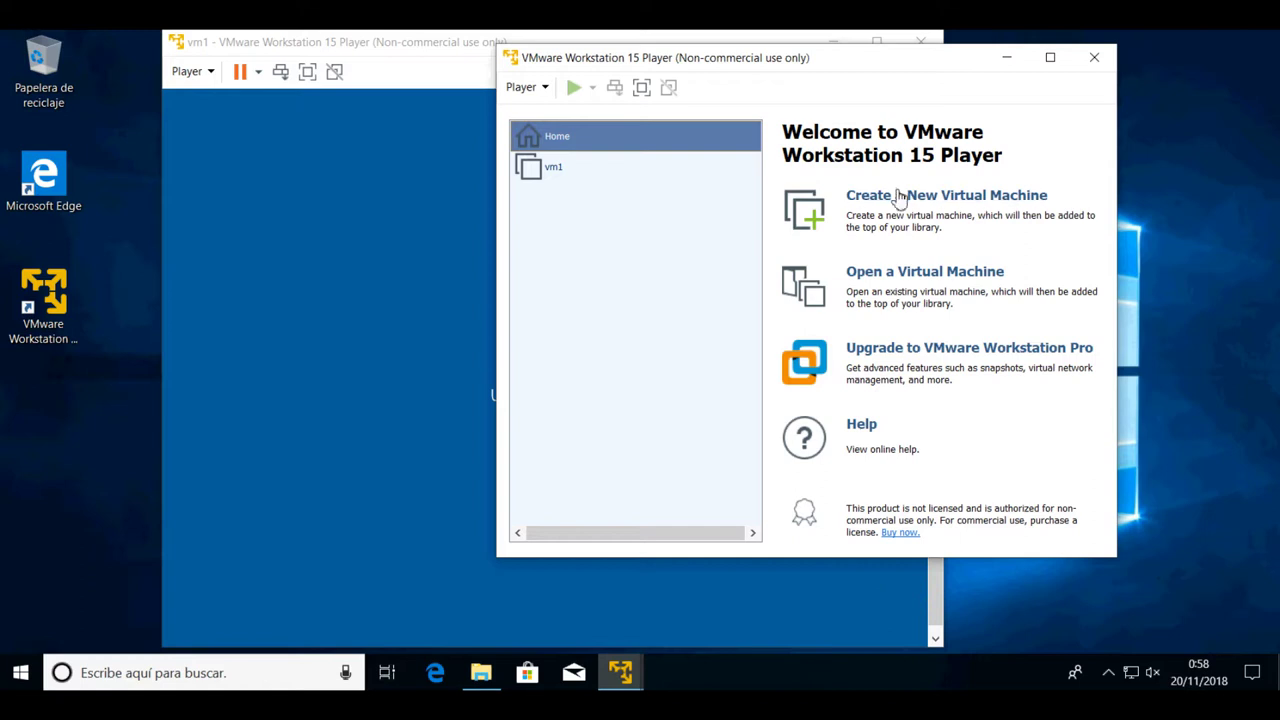
left_click(890, 288)
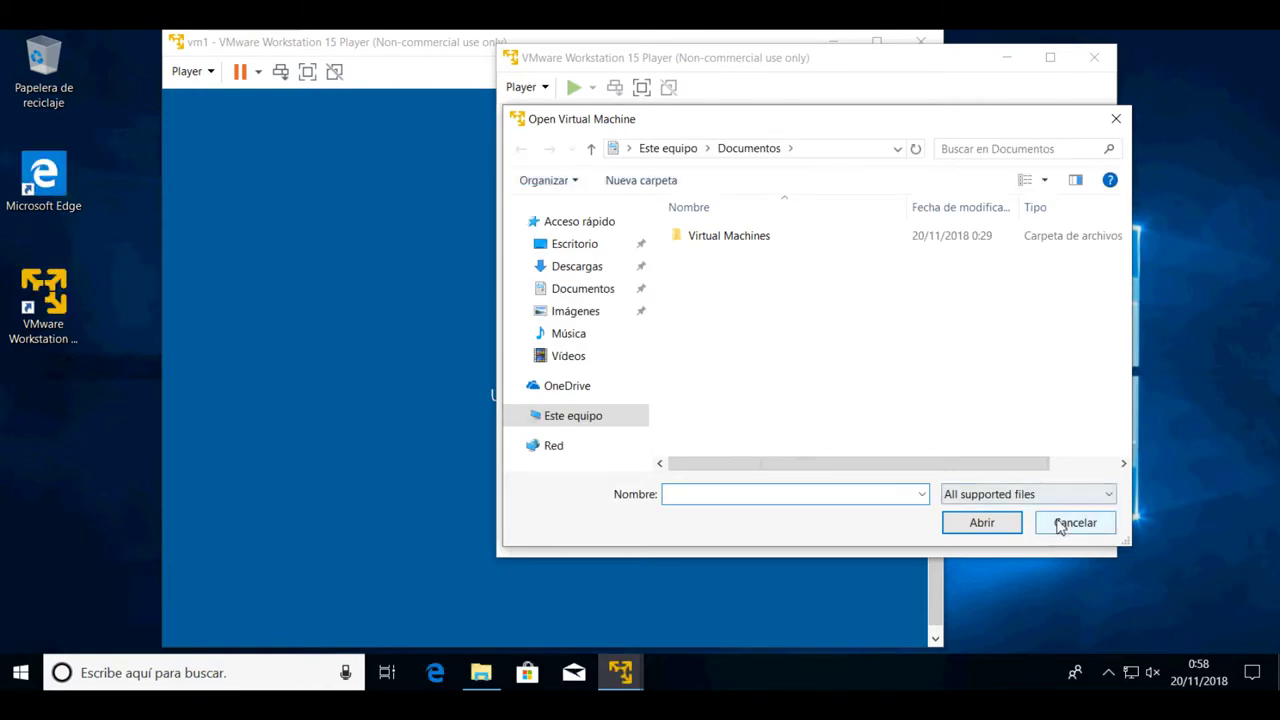
left_click(1060, 527)
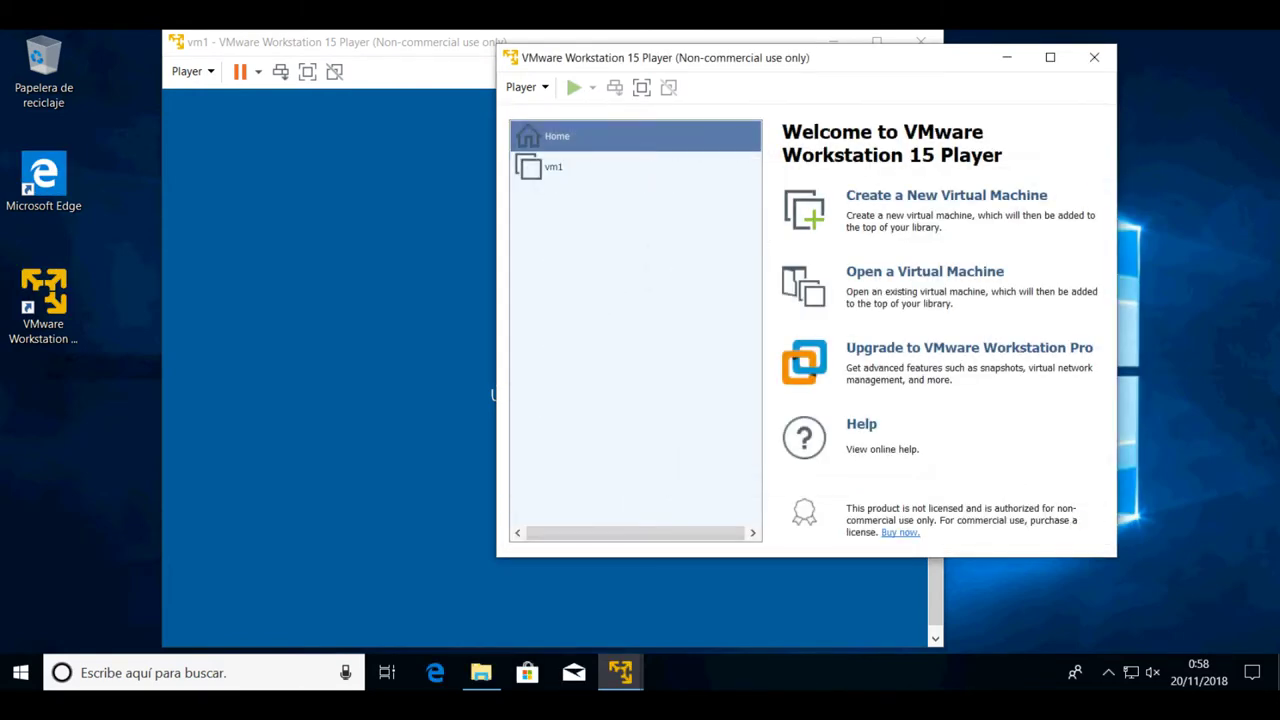
left_click(525, 87)
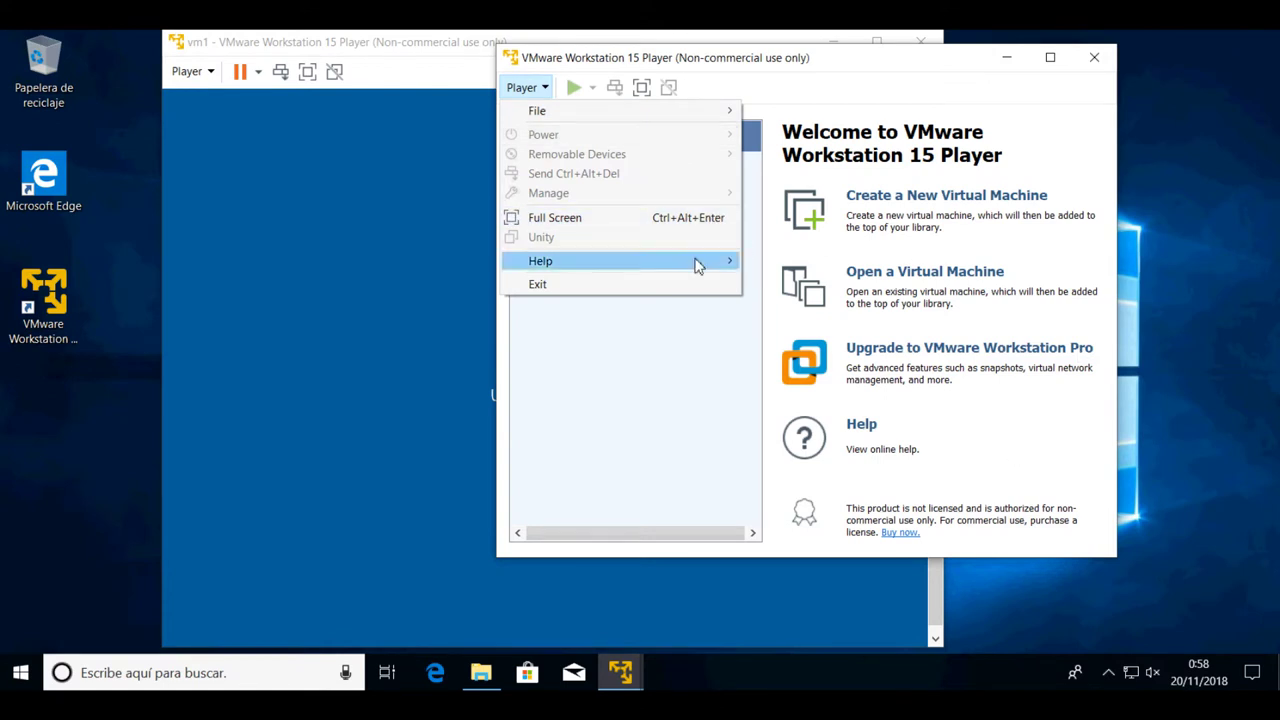
mouse_move(643, 275)
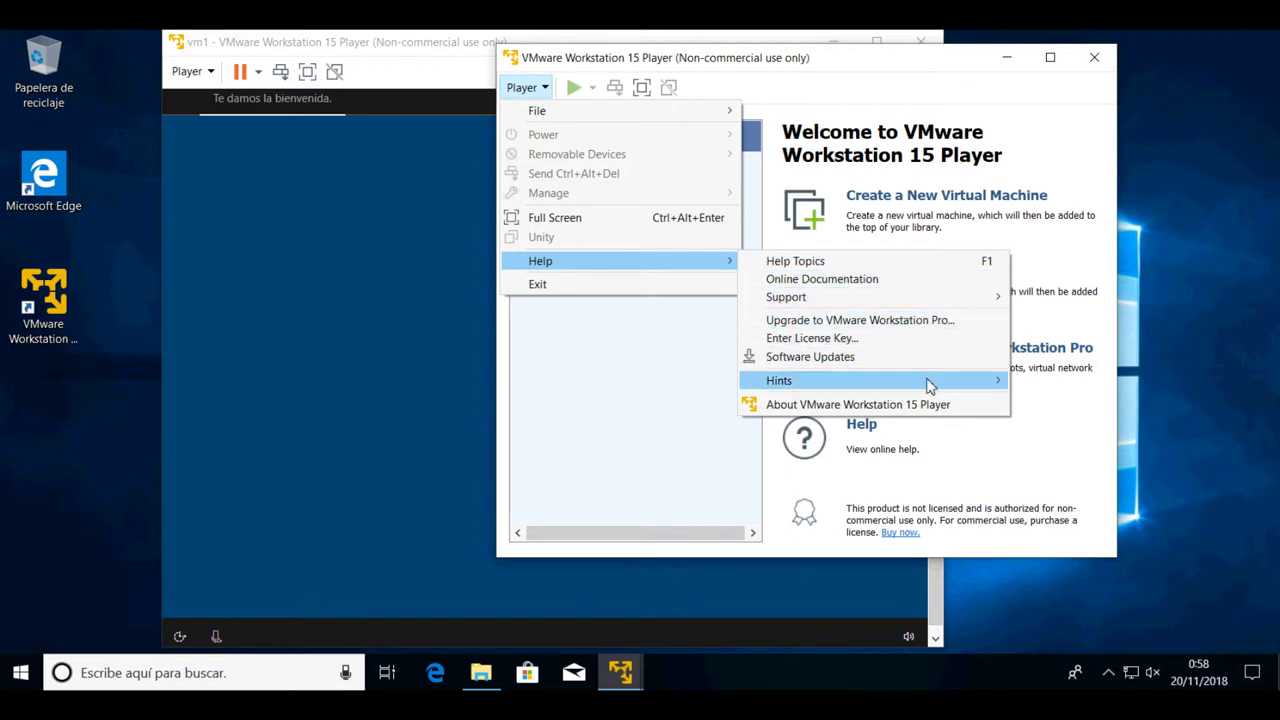
mouse_move(968, 385)
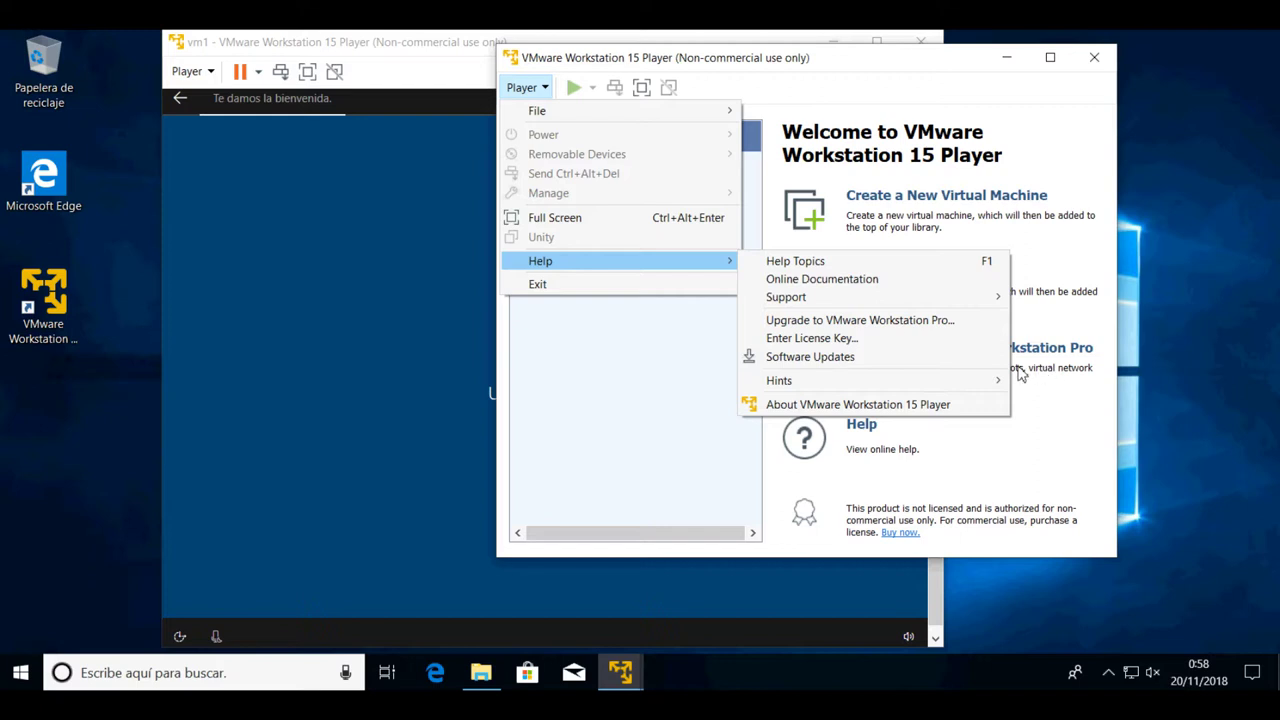
key("Escape")
key("Escape")
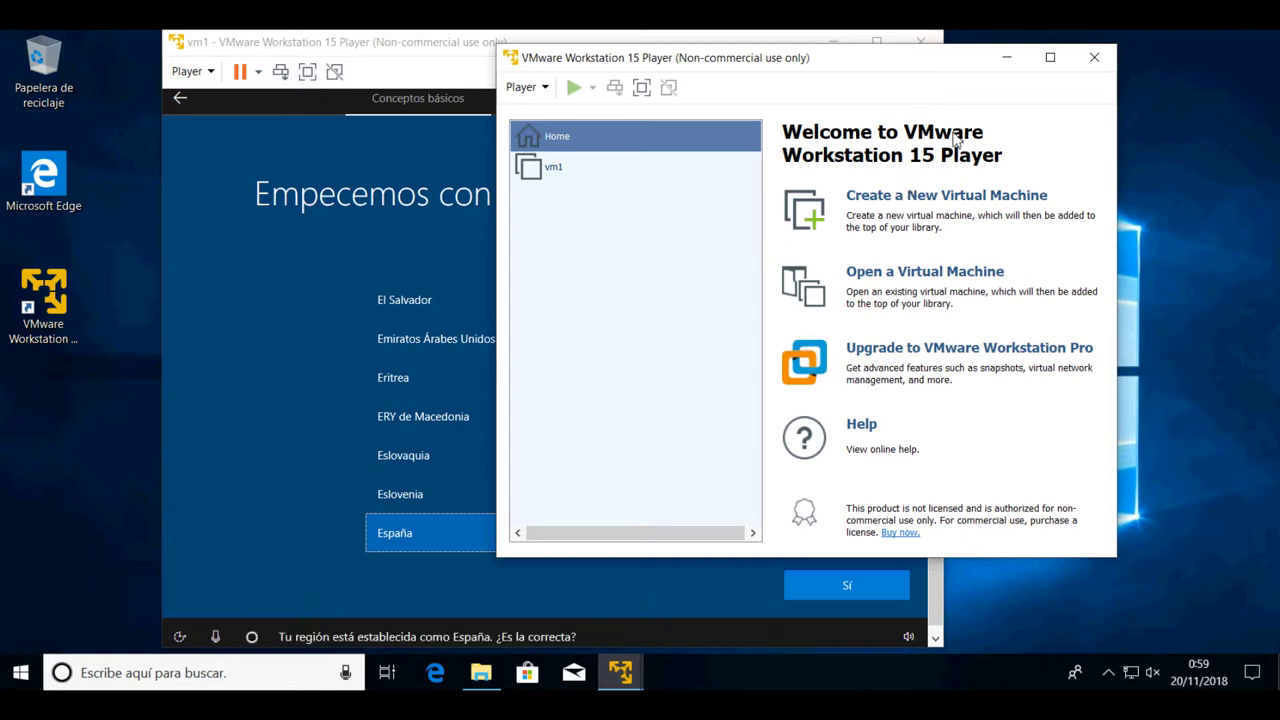
Step: Unmute the host's speakers and confirm España as the region in vm1's Windows setup
left_click(300, 243)
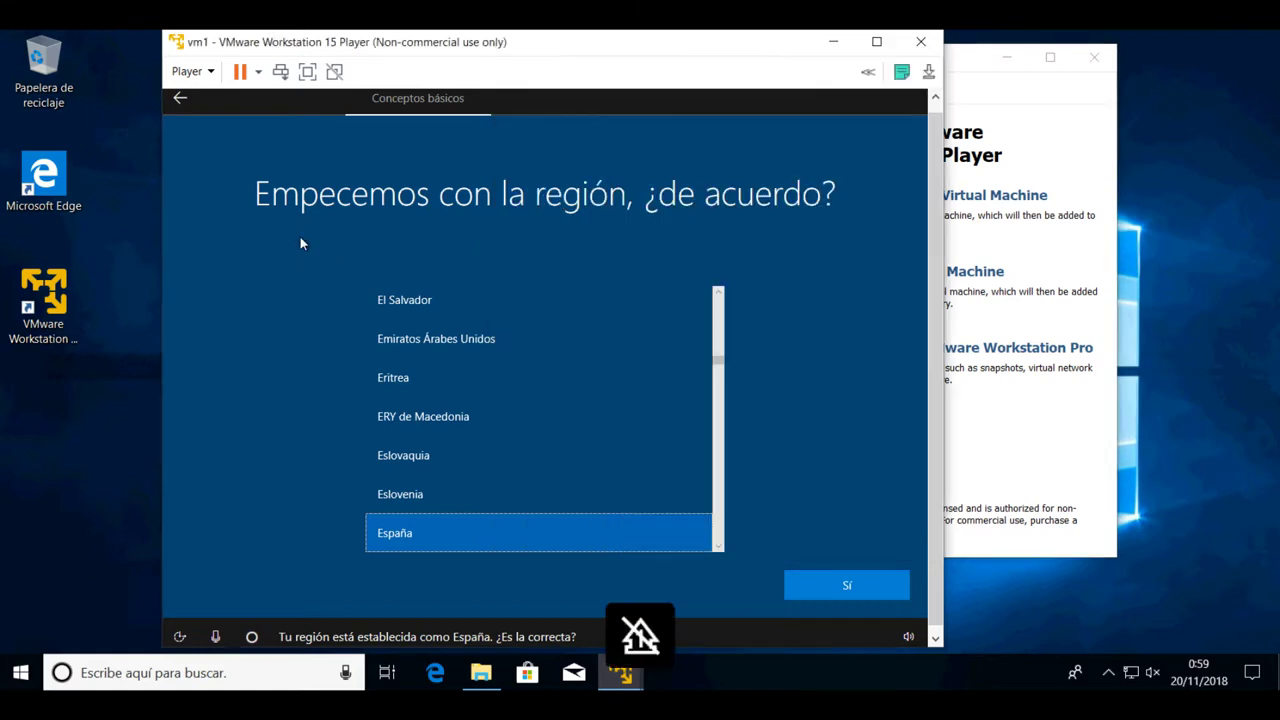
left_click(1157, 642)
left_click(1153, 672)
left_click(978, 627)
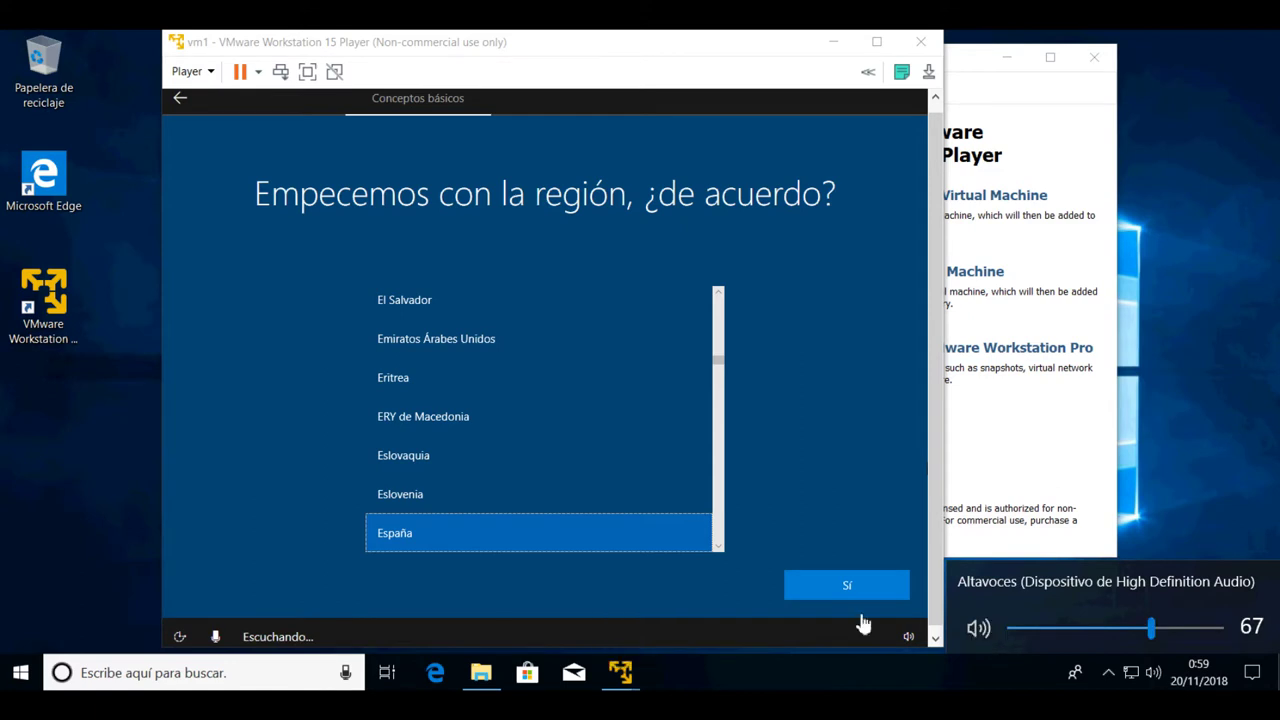
left_click(862, 477)
left_click(829, 589)
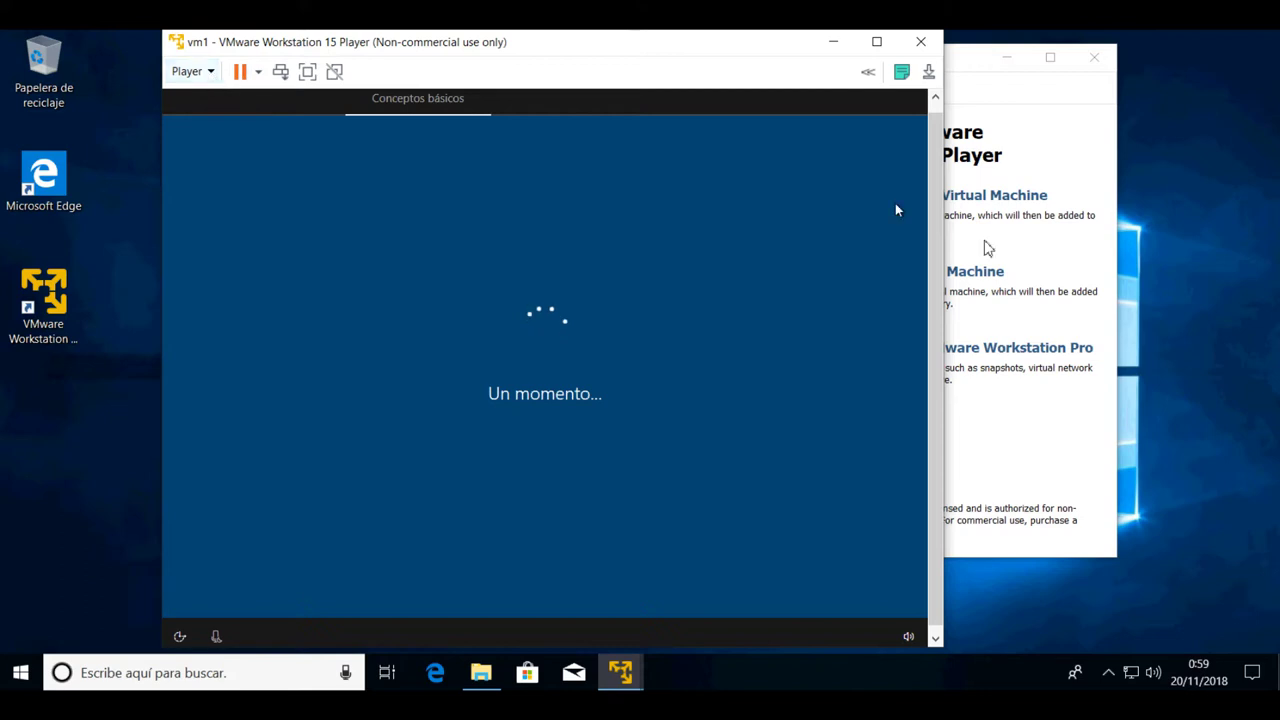
Step: Select vm1 in the second Player window's library and close that window
left_click(1085, 125)
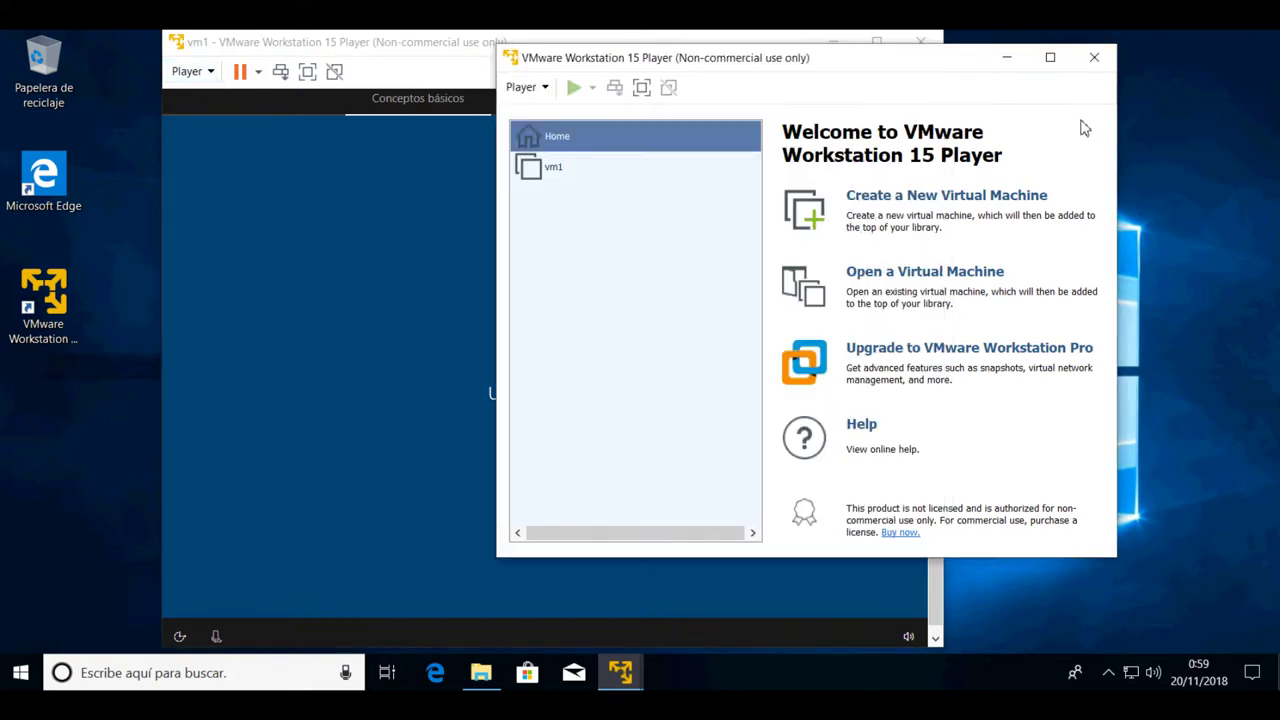
left_click(665, 175)
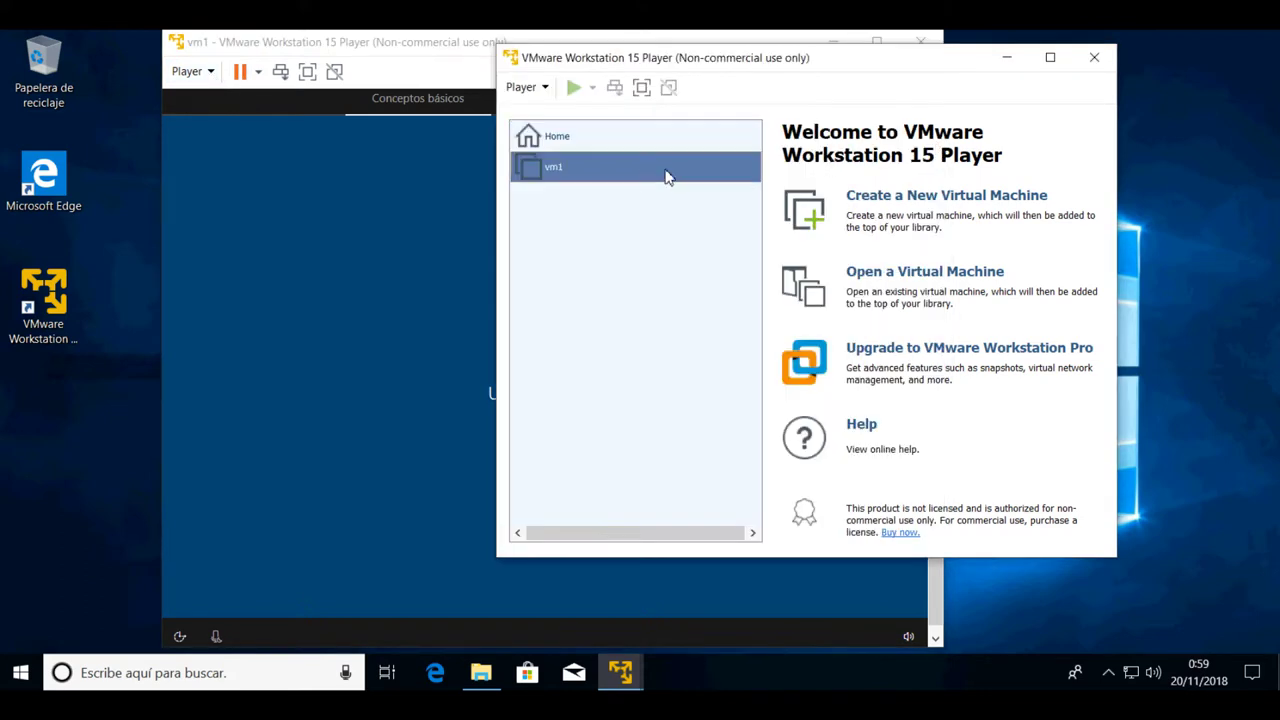
left_click(1094, 57)
Step: Accept the Español keyboard layout in vm1's Windows setup and skip adding a second layout
left_click(190, 72)
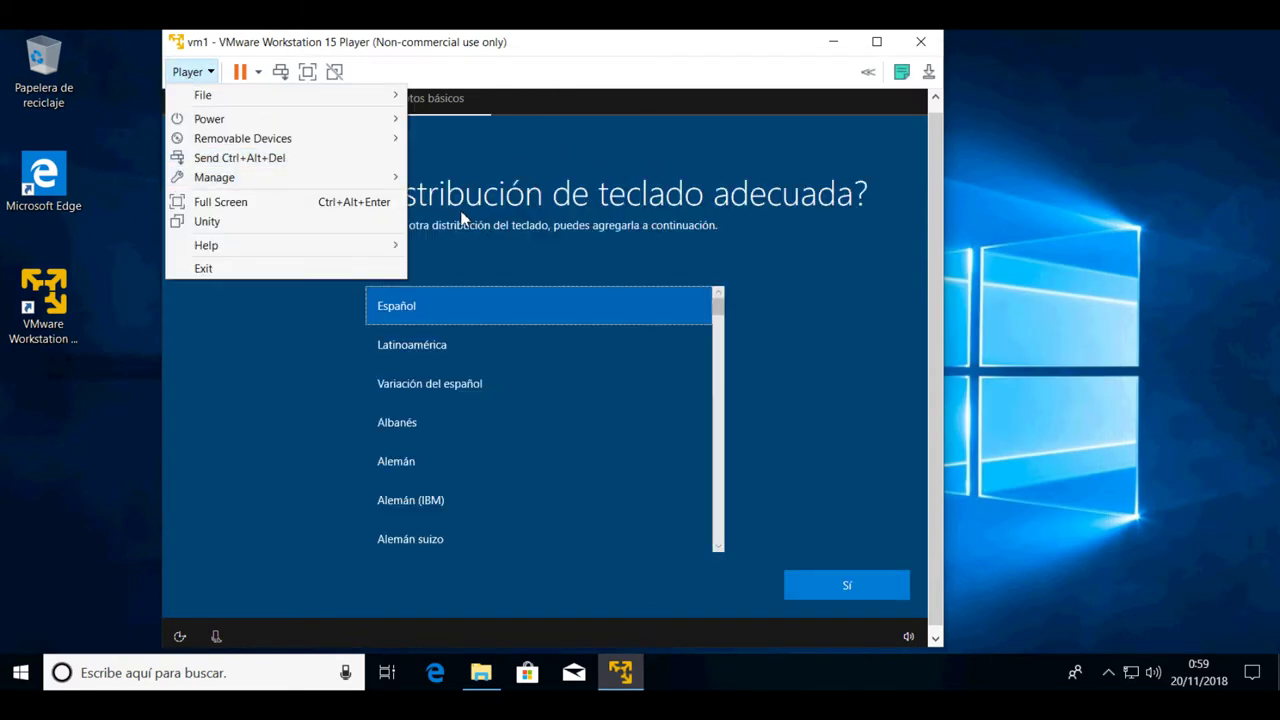
left_click(742, 208)
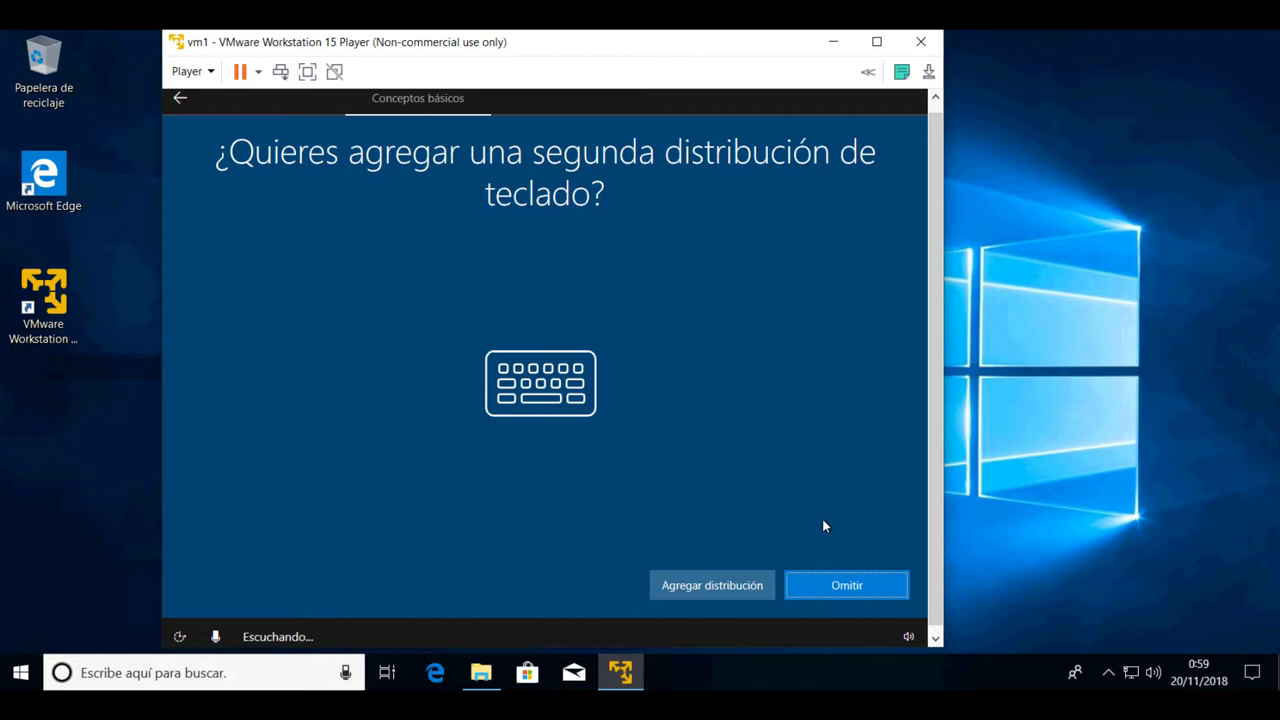
left_click(848, 597)
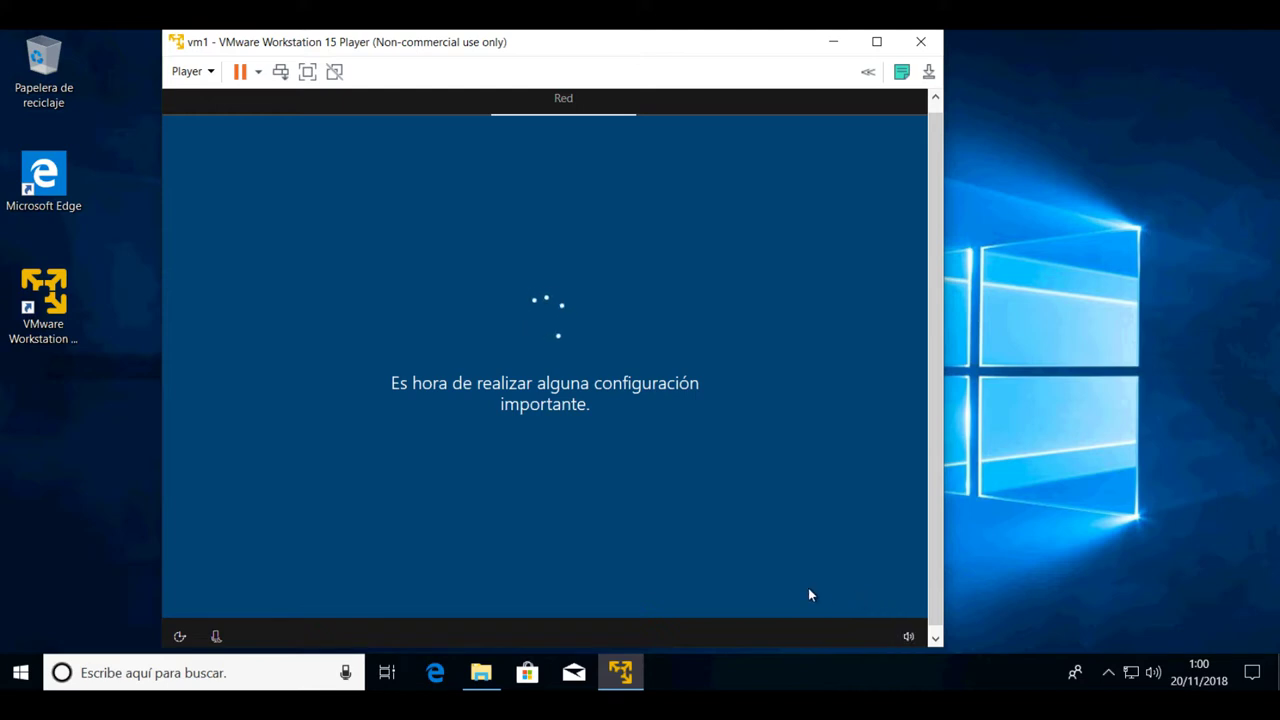
Step: Mute the speakers on the host and inside vm1's Windows setup
left_click(1153, 672)
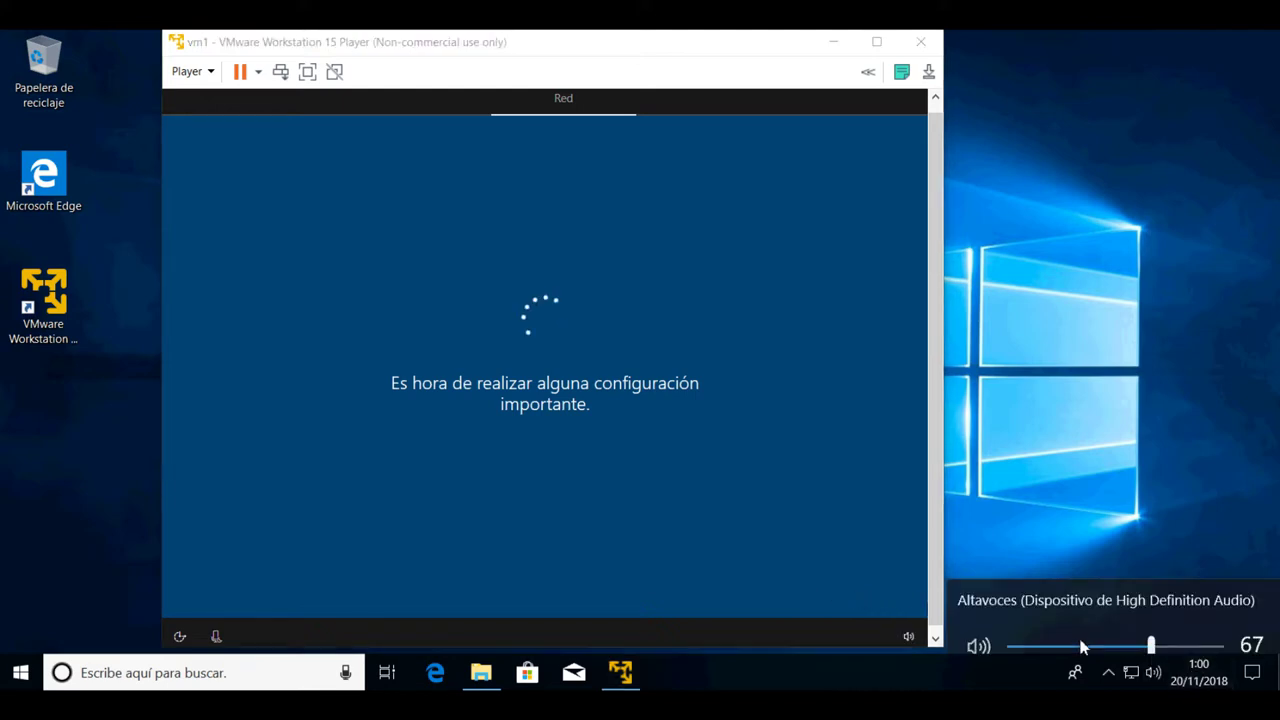
left_click(980, 628)
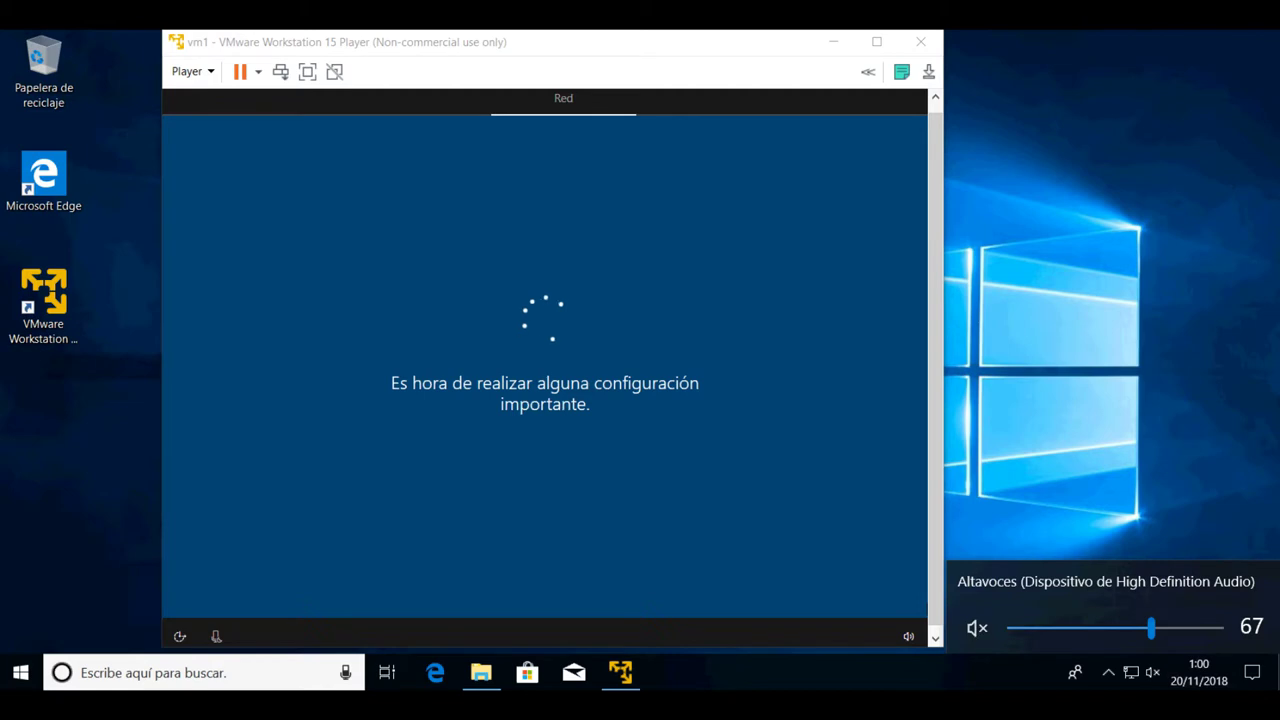
left_click(910, 640)
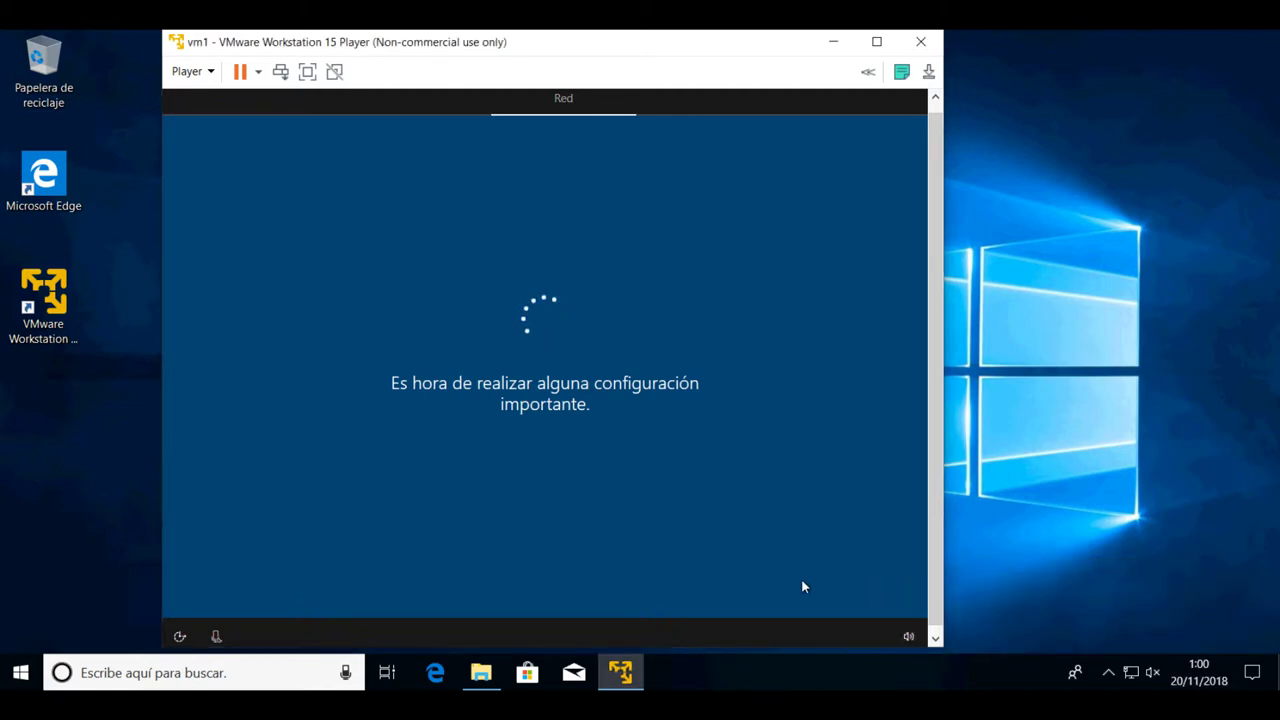
left_click(888, 621)
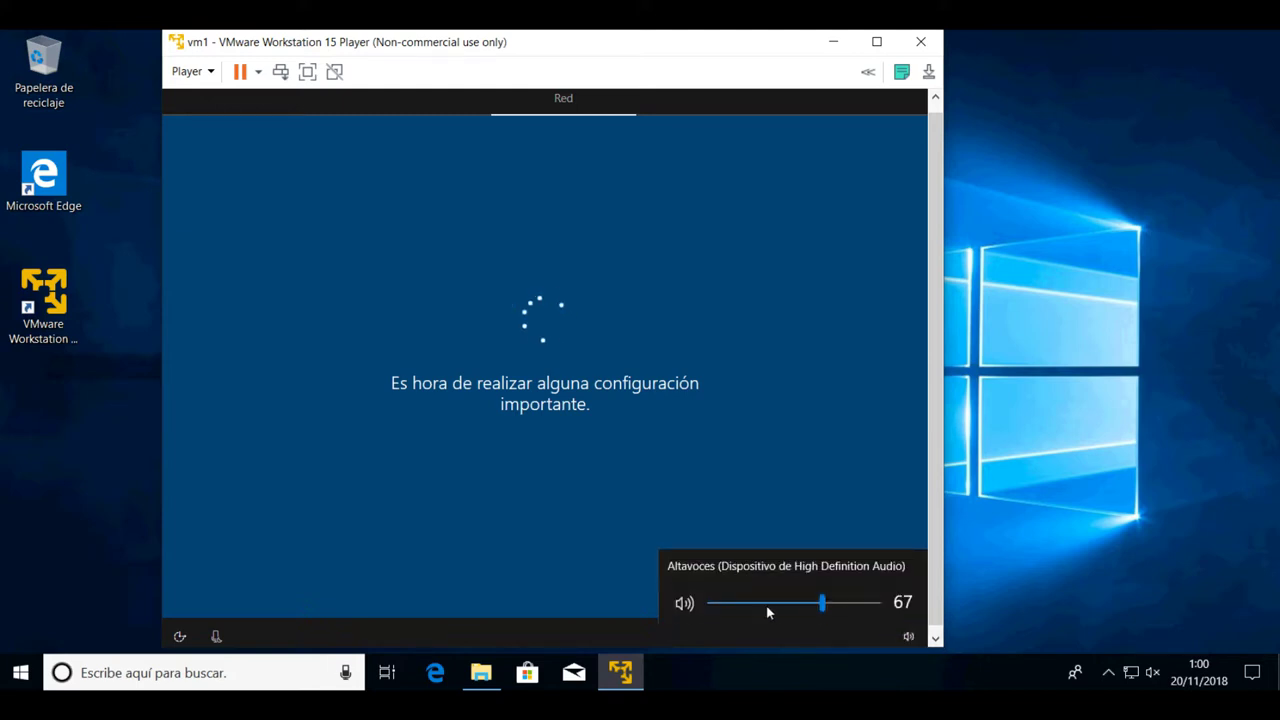
left_click(682, 604)
left_click(684, 604)
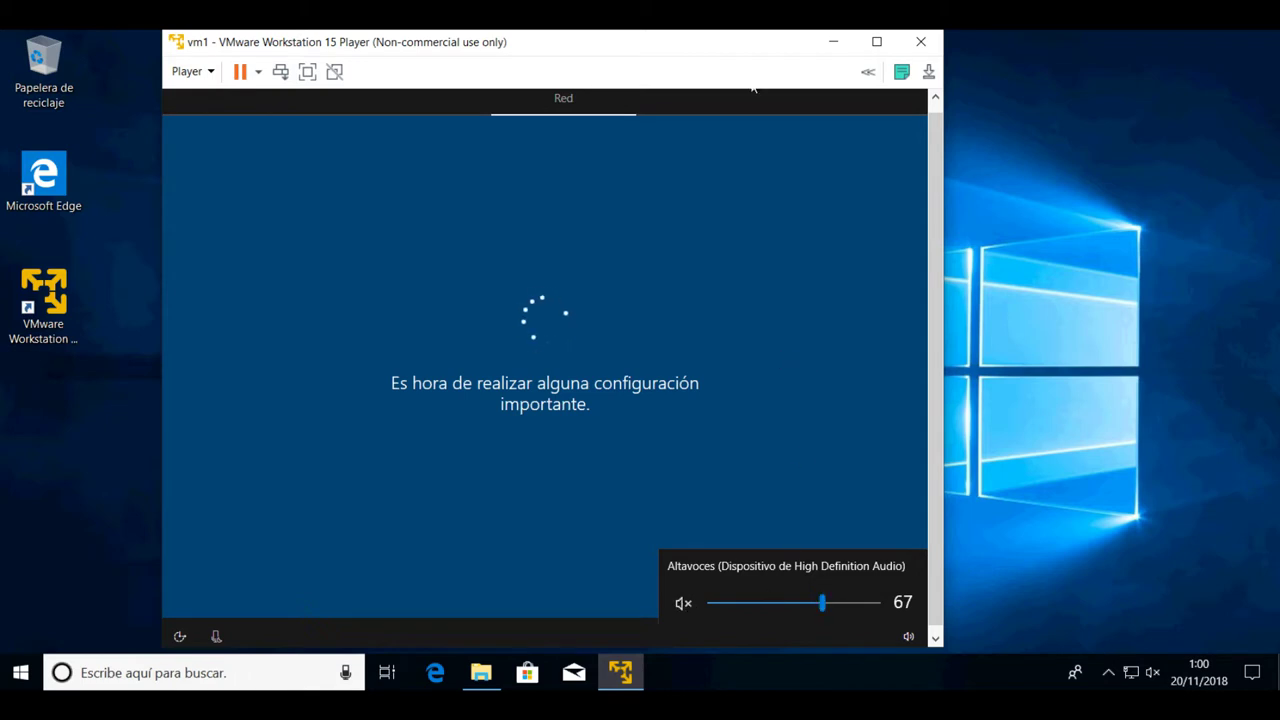
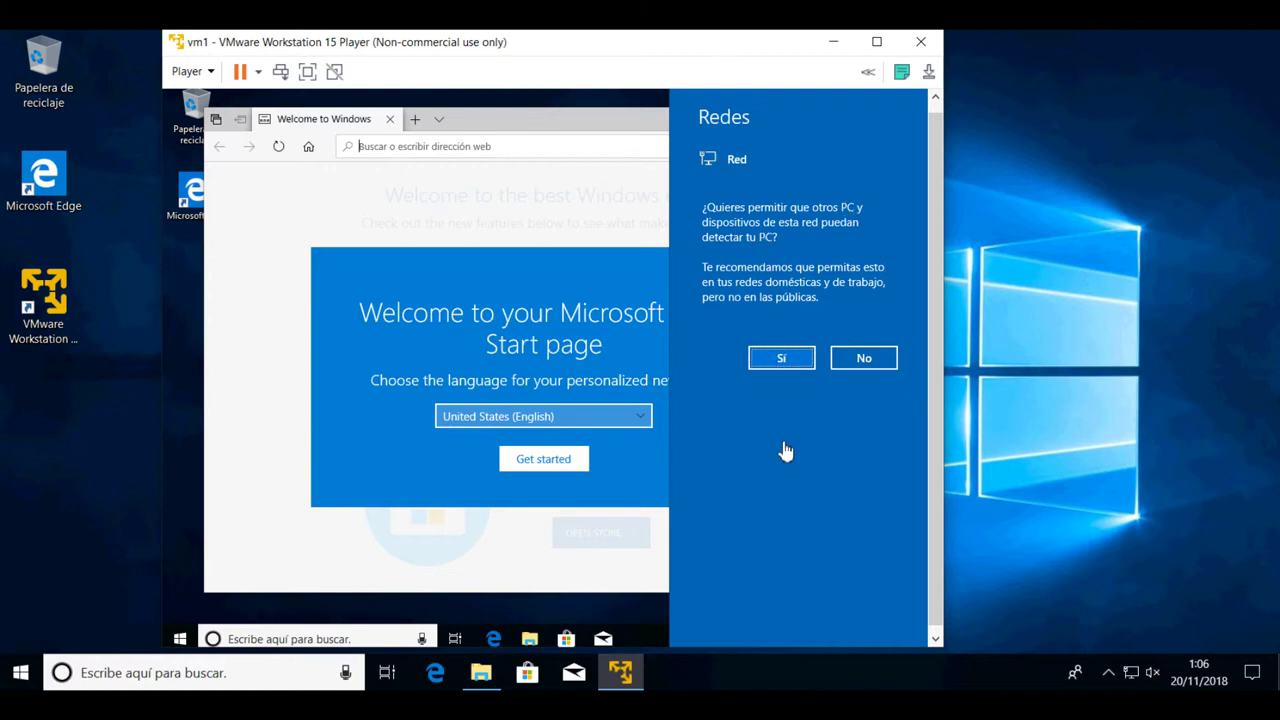
Step: Allow other devices on the network to detect vm1 and dismiss Edge's welcome pages, keeping United States (English) for the news feed
left_click(782, 360)
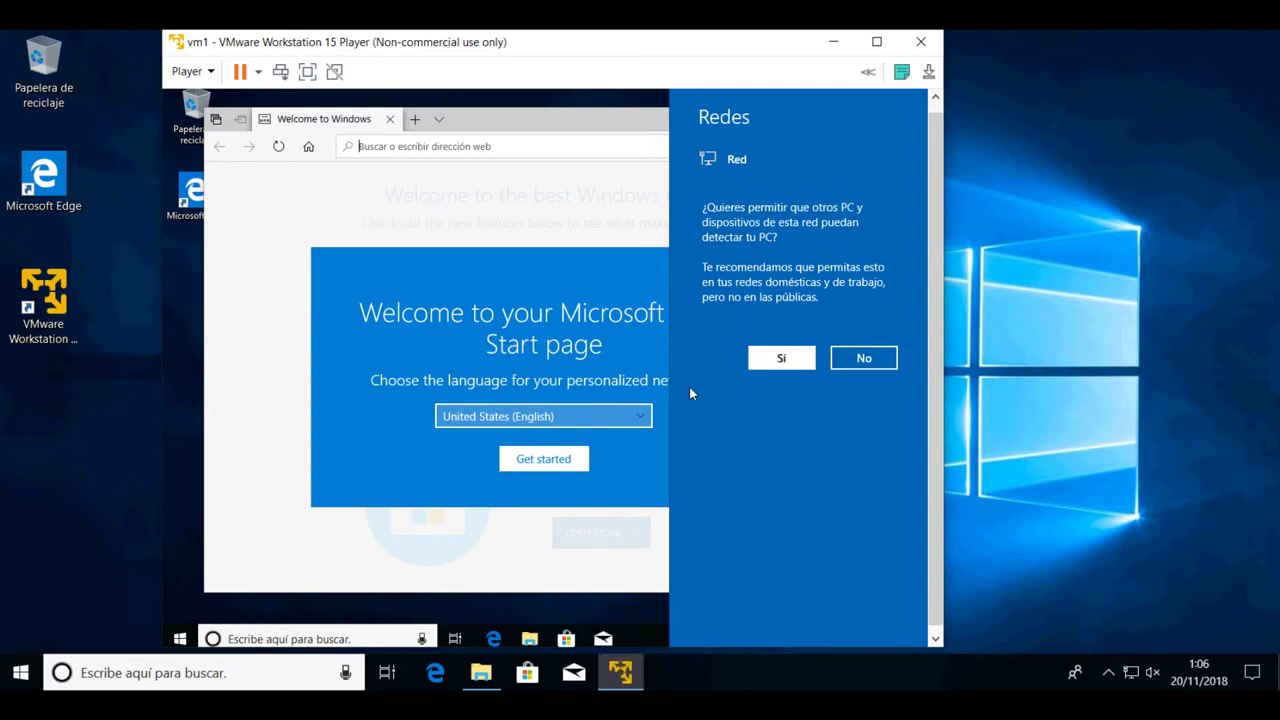
left_click(545, 457)
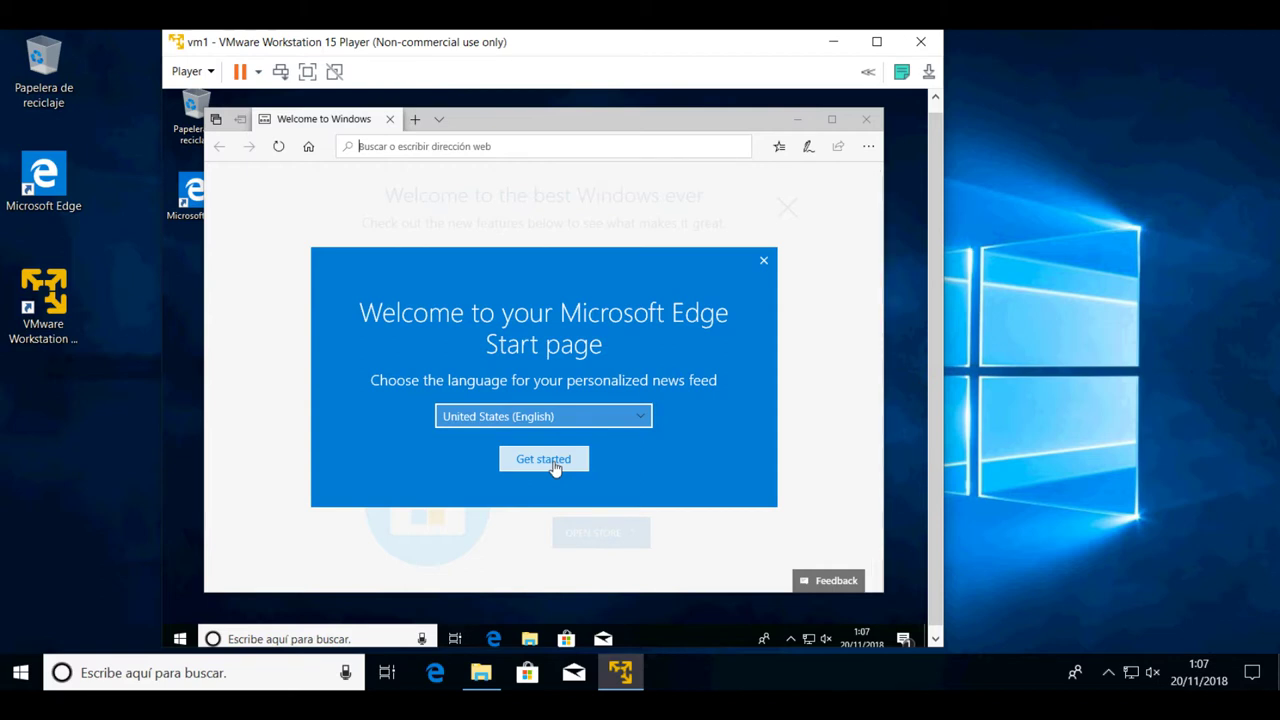
left_click(555, 468)
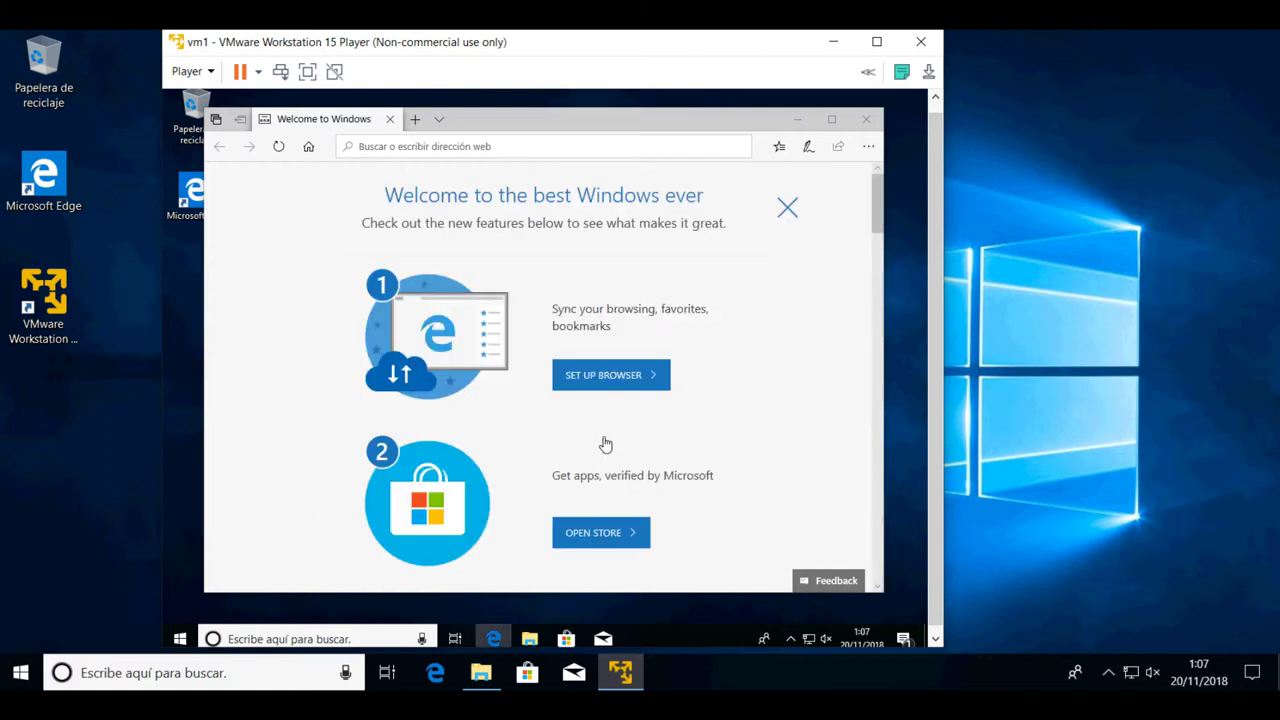
key("ctrl+a")
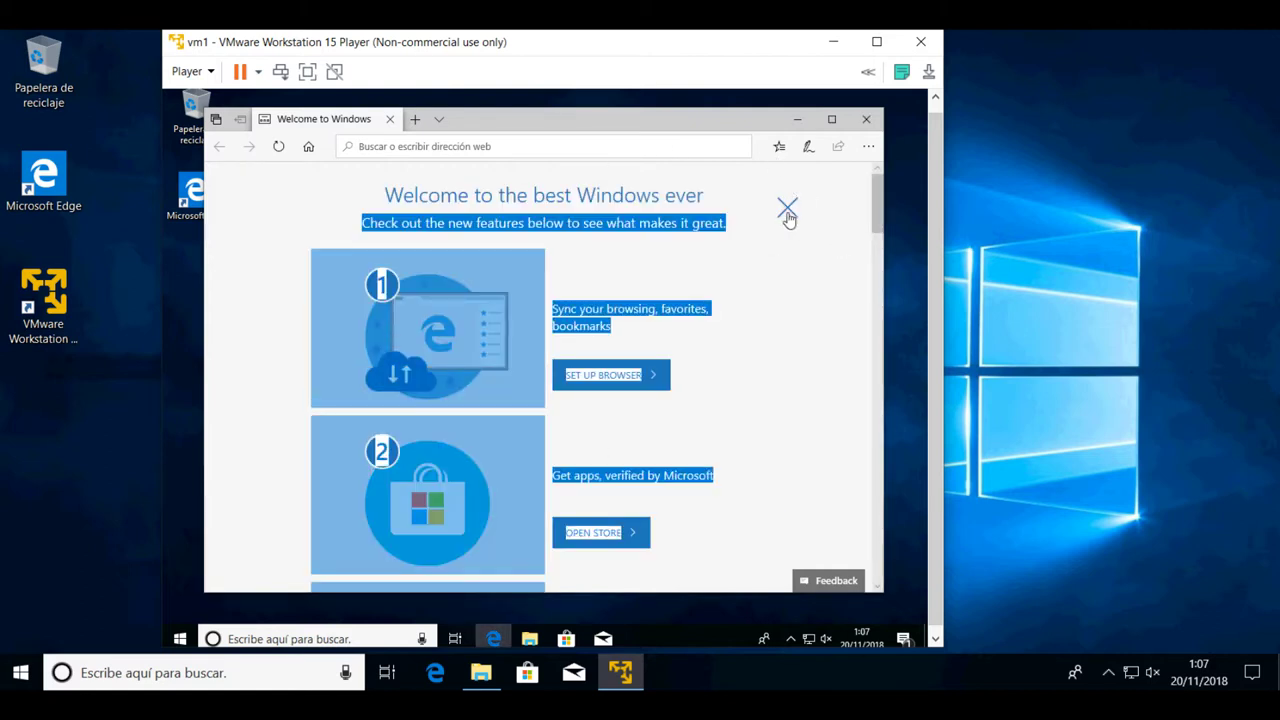
left_click(787, 210)
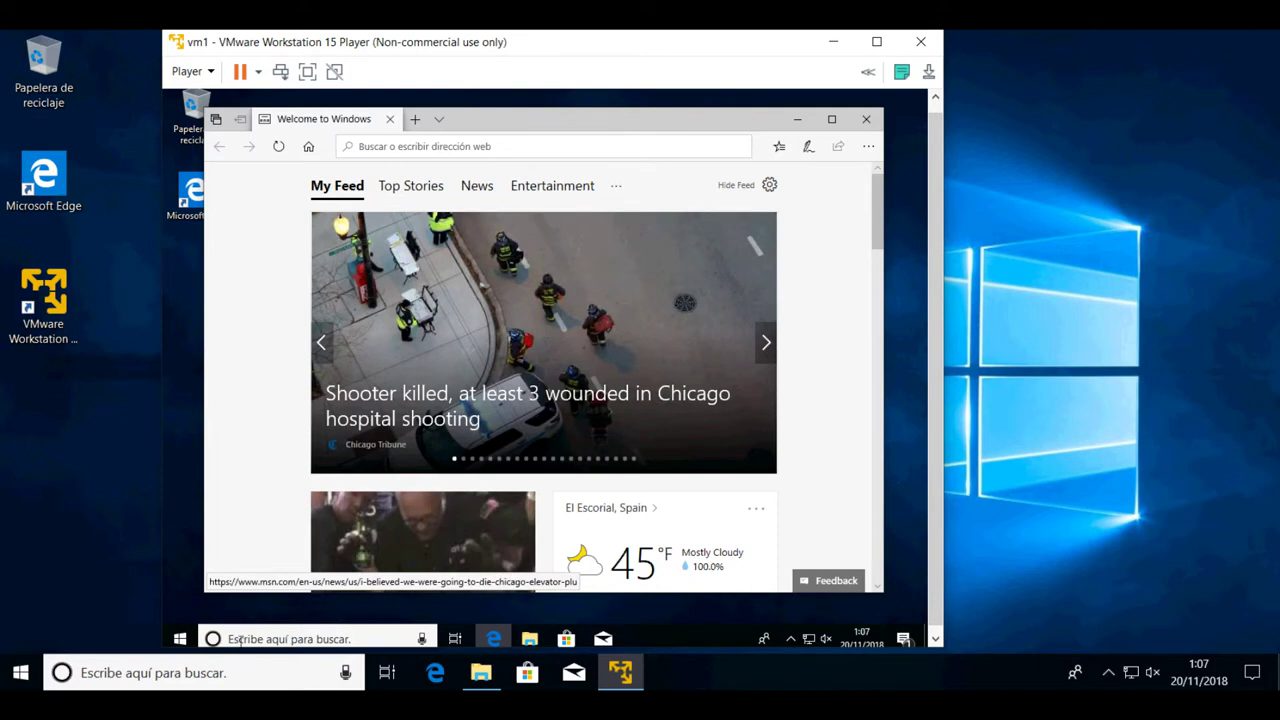
Step: Find cmd in vm1's Windows search and open a command prompt inside the virtual machine
left_click(179, 639)
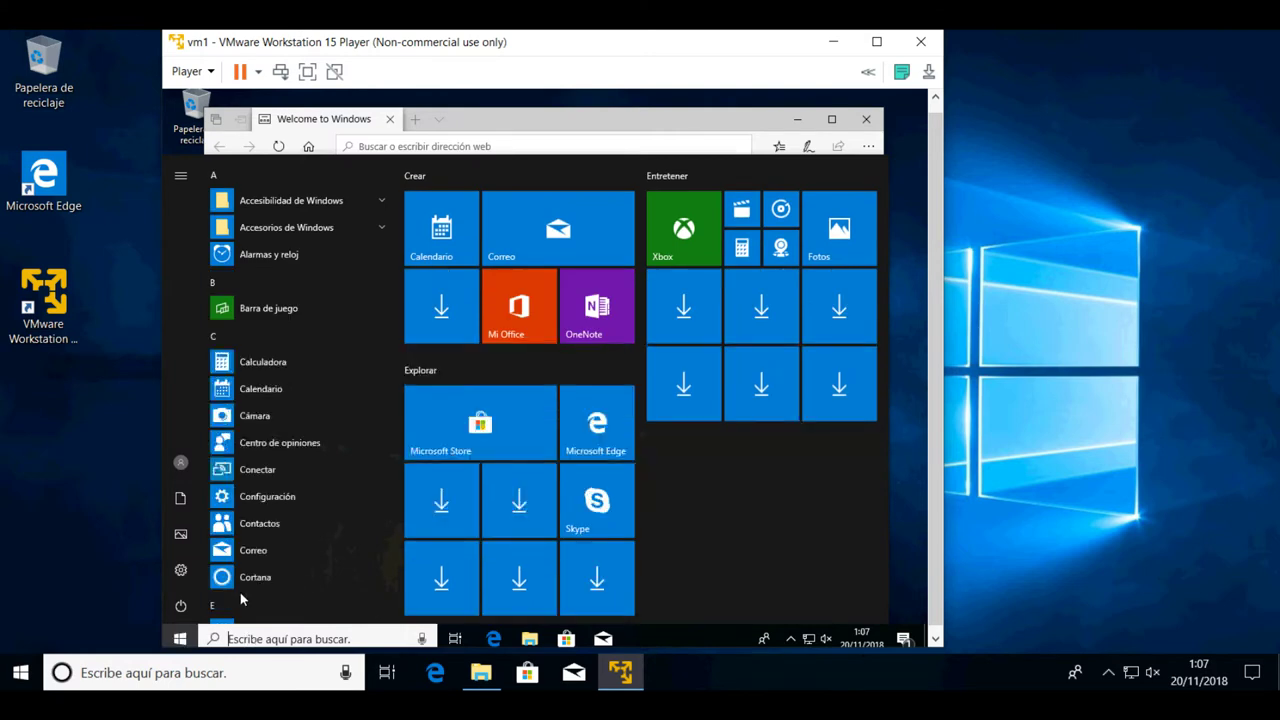
type("c")
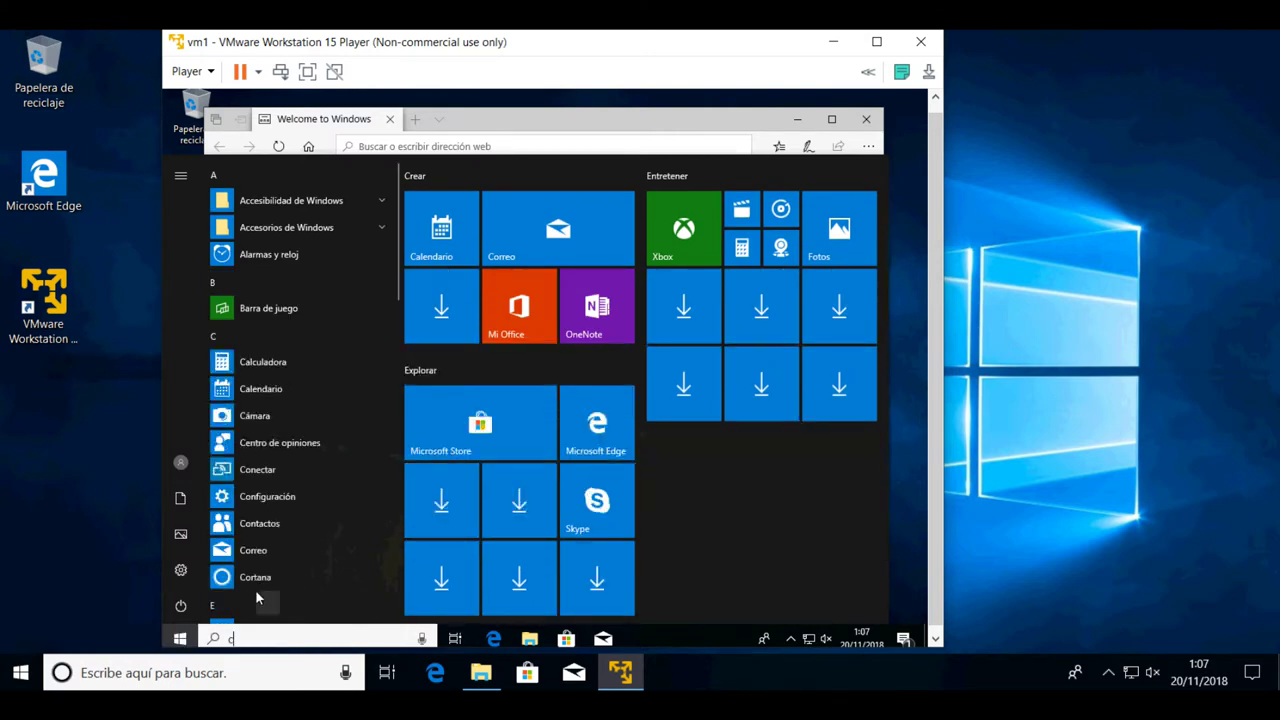
type("md")
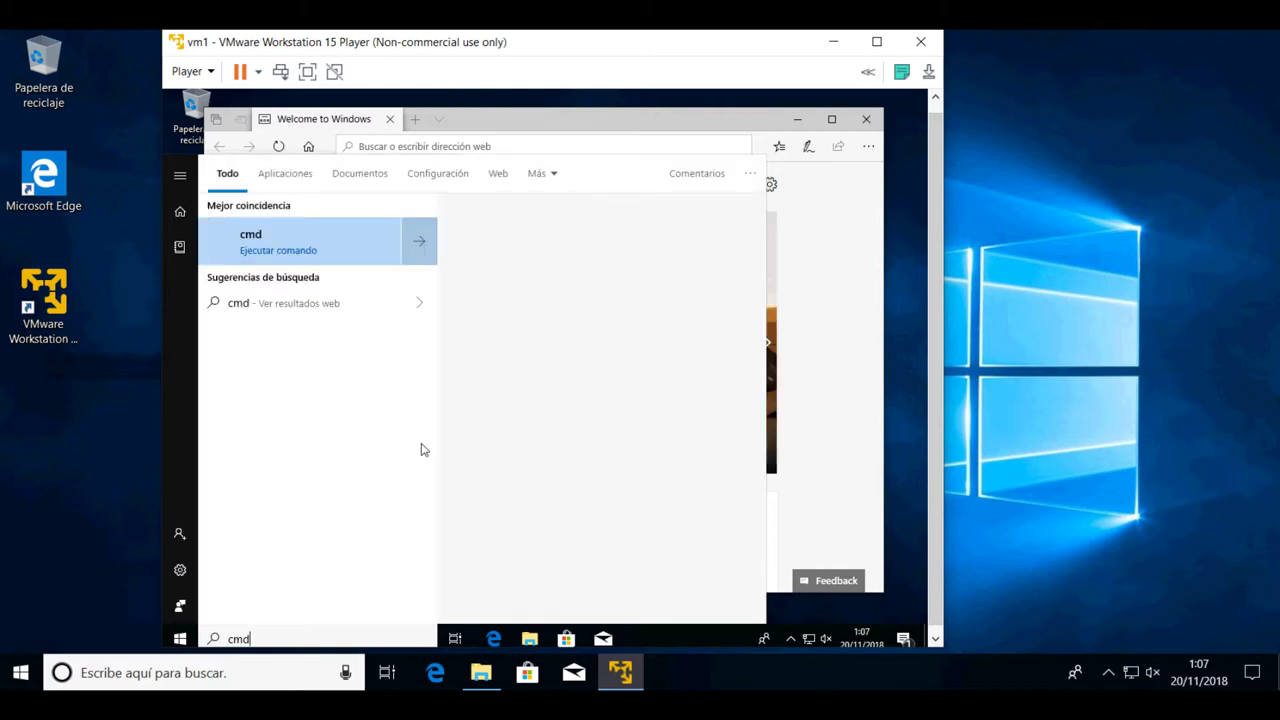
left_click(299, 250)
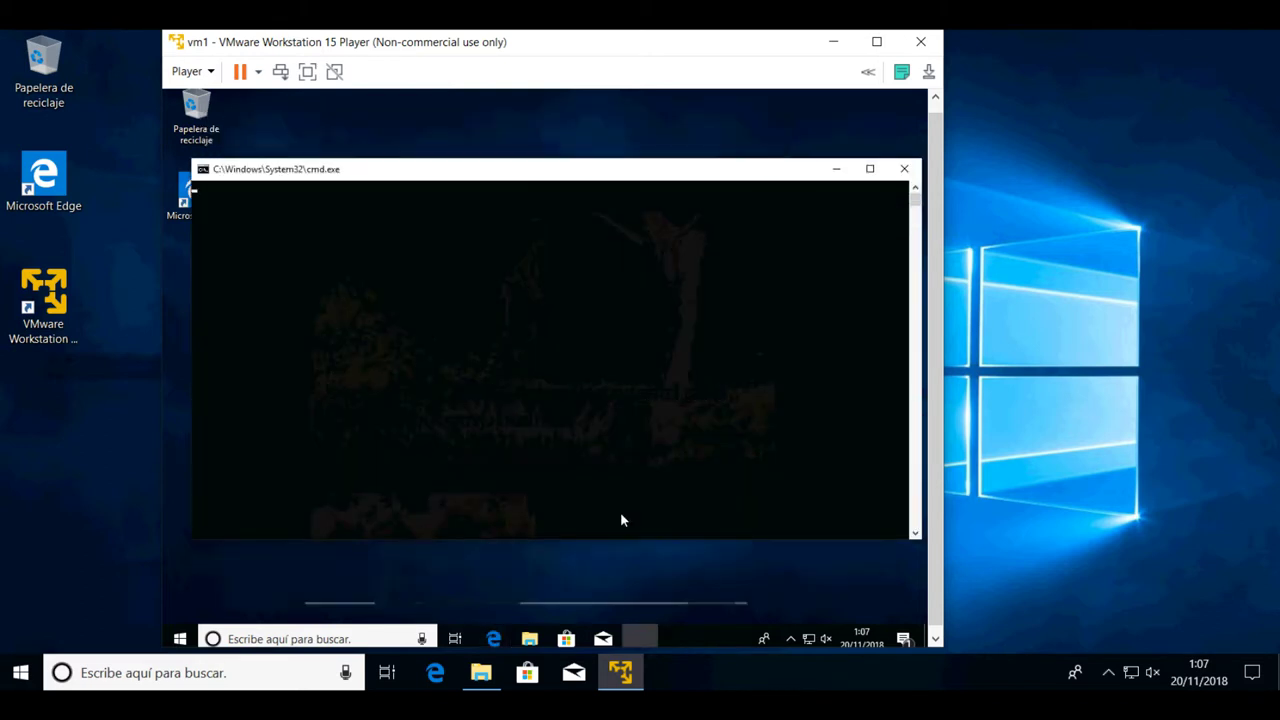
left_click(570, 379)
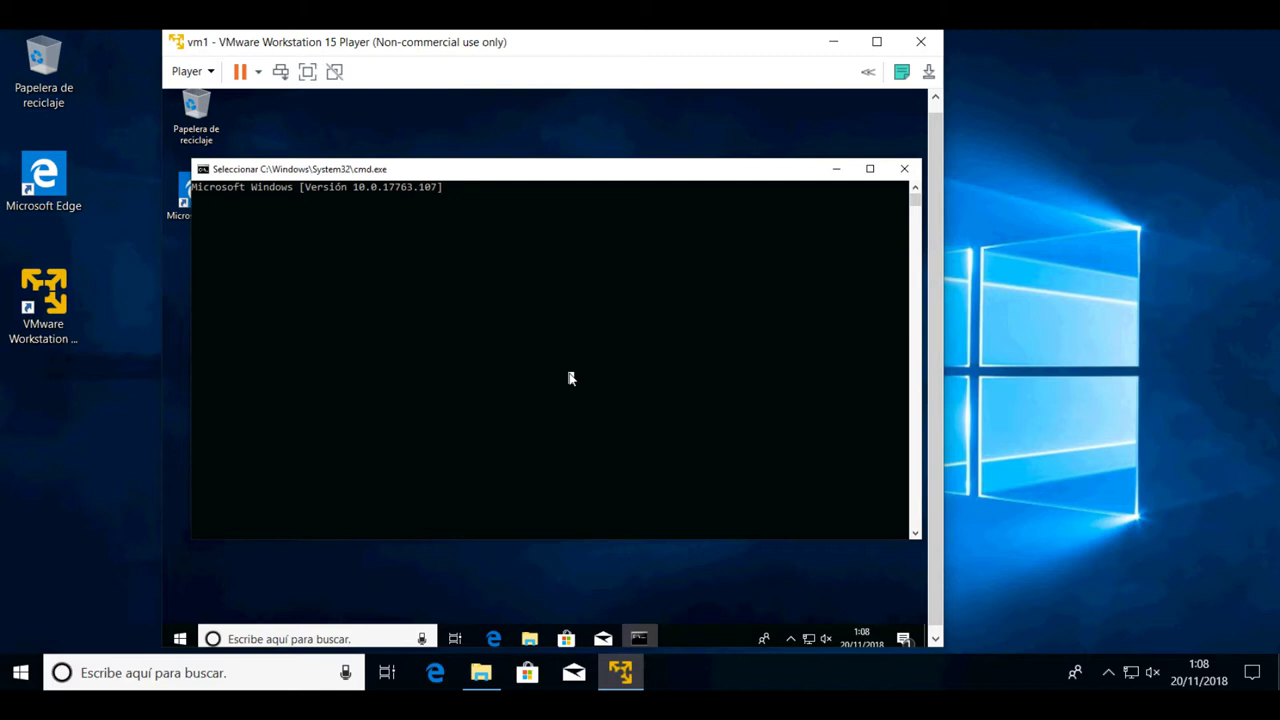
Step: Display vm1's IP configuration with ipconfig in the command prompt
key("Escape")
type("ipco")
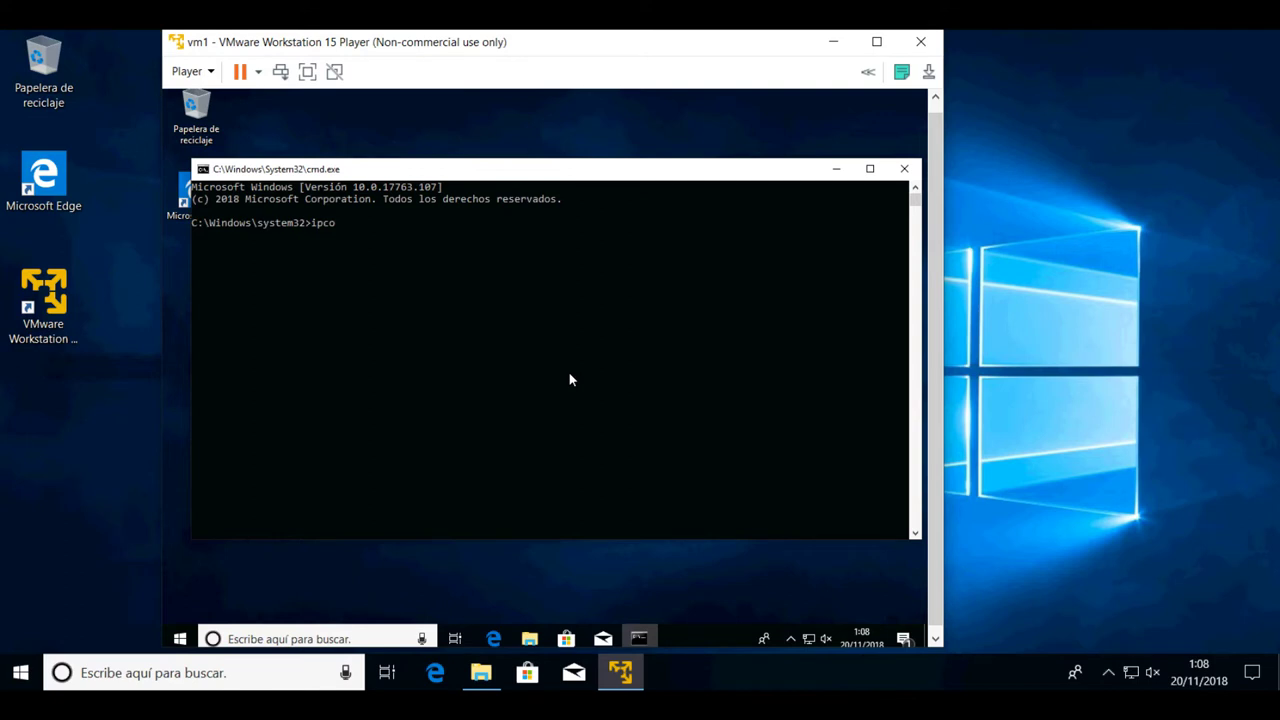
type("nfig")
key("Return")
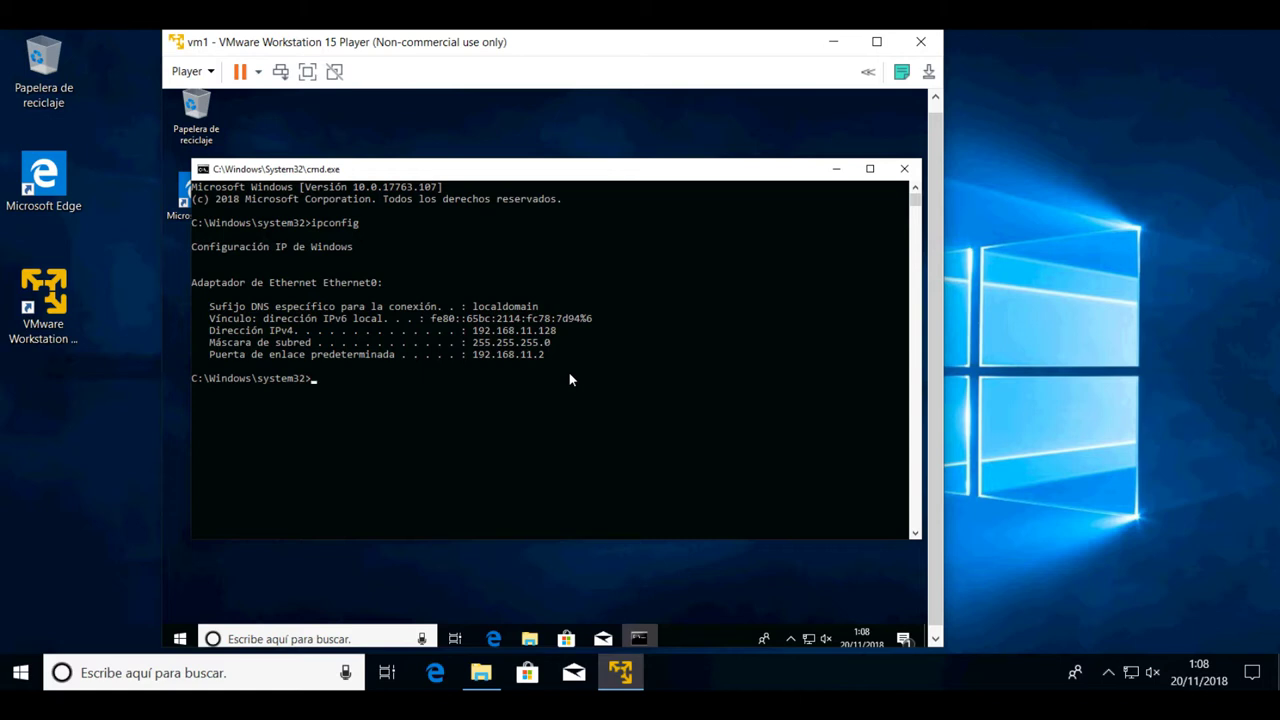
Step: Trace the route from vm1 to 192.168.10.1 without resolving names, using tracert -d
type("tracert")
key("Up")
key("BackSpace")
key("BackSpace")
key("BackSpace")
key("BackSpace")
key("BackSpace")
key("BackSpace")
key("BackSpace")
key("BackSpace")
type("tracert -d 192.168.")
type("10.1")
key("Return")
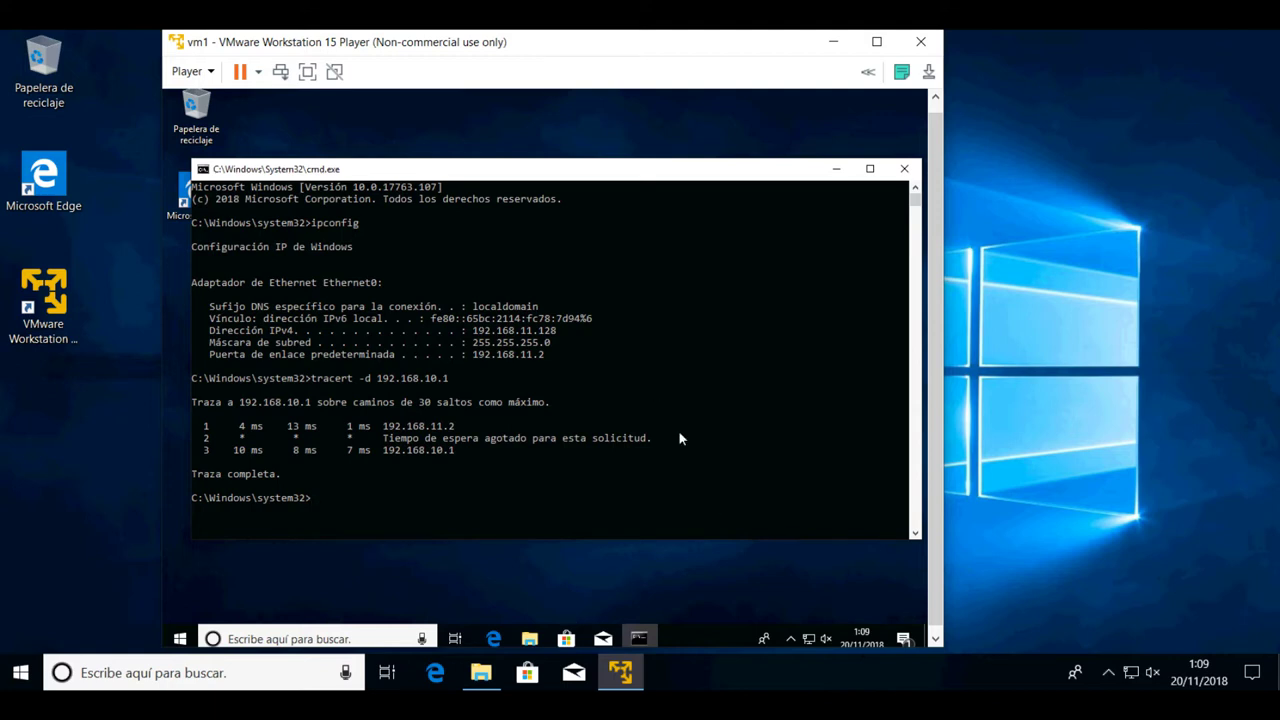
Step: Map the network share \\192.168.10.10\telefonos to the next free drive letter with net use *
type("et")
key("BackSpace")
type("use * \\\\192.")
type("168.10.10\\telefonos")
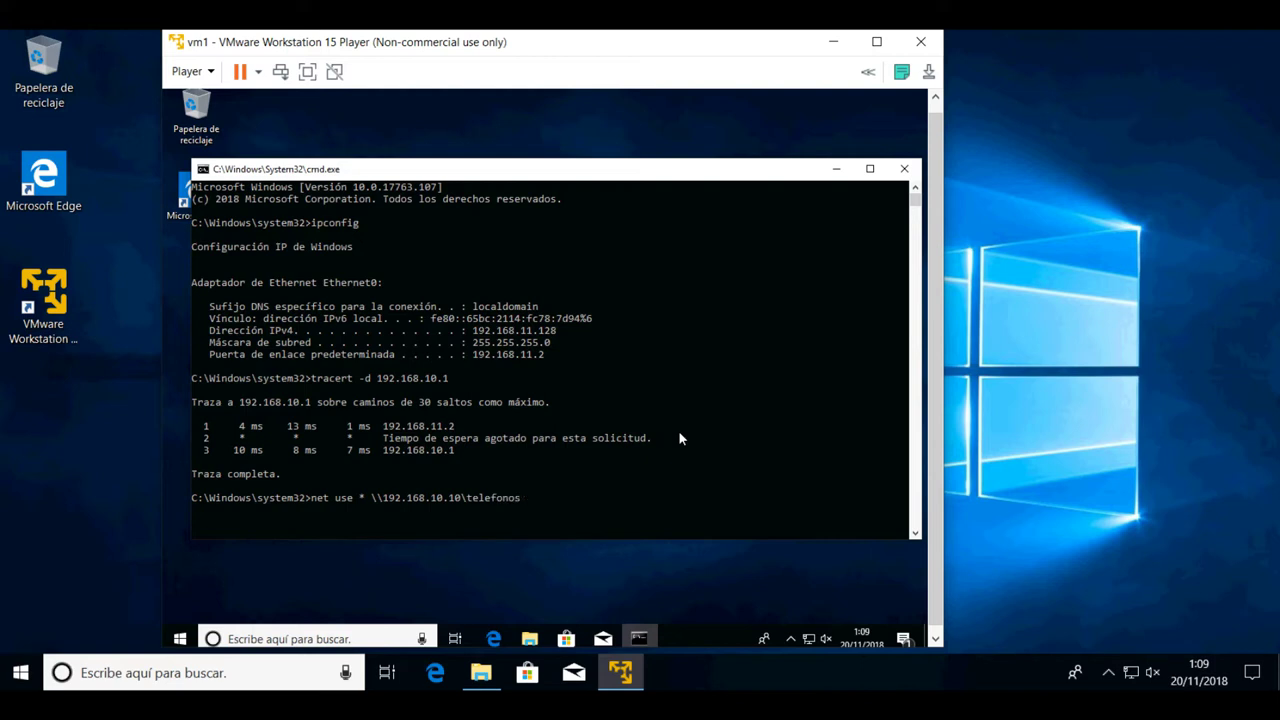
key("Return")
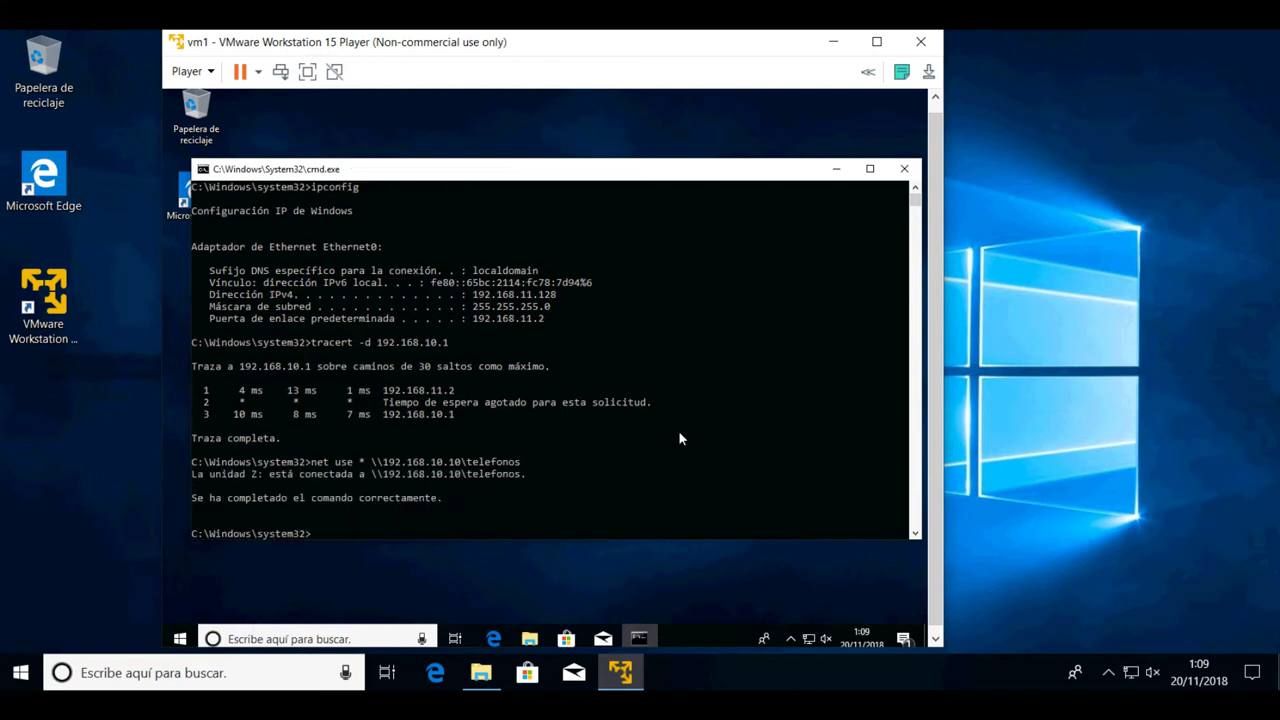
Step: Switch to the mapped drive Z: in the command prompt and list its contents
type("z:")
key("Return")
type("dir")
key("Return")
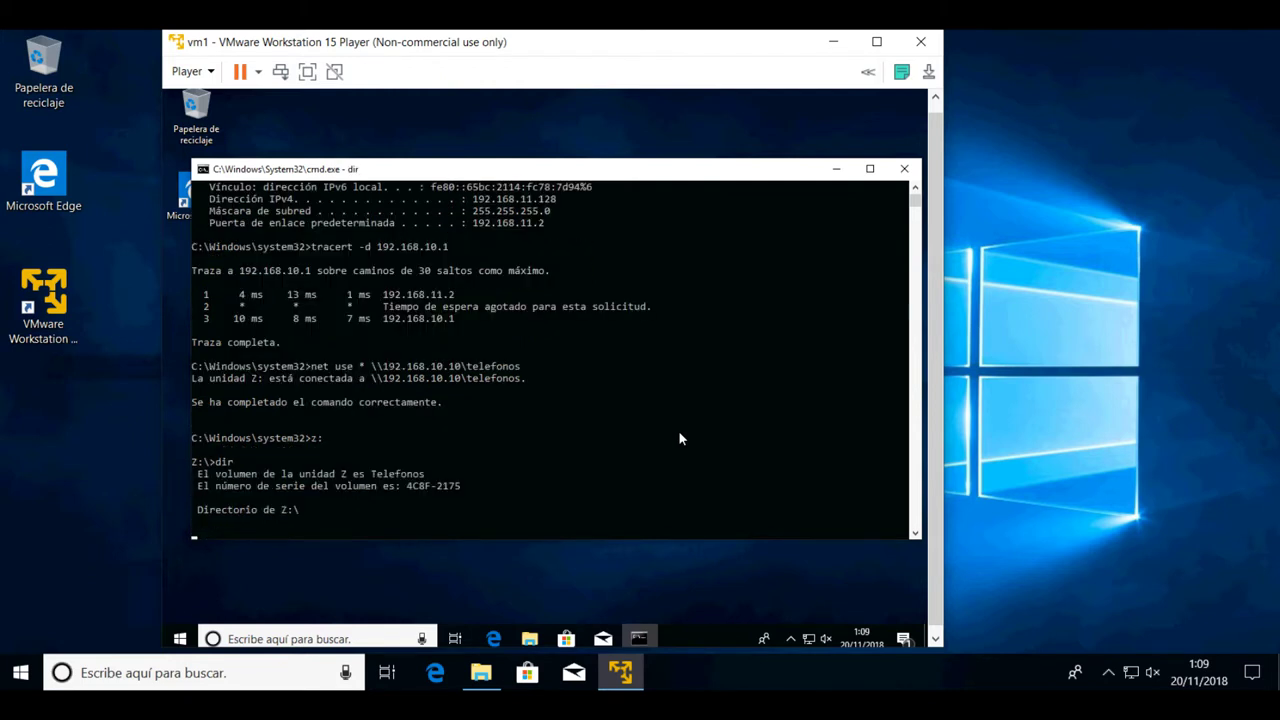
Step: Return the command prompt to drive C: and clear its screen
type("c:")
key("Return")
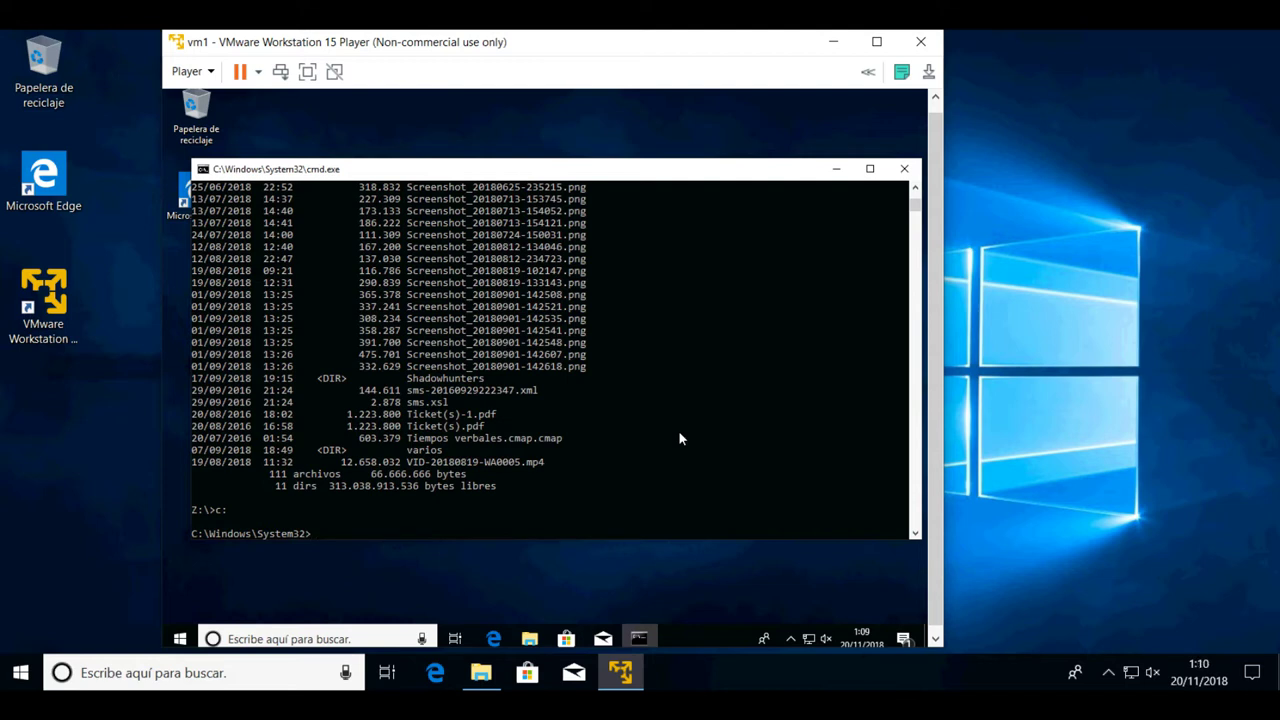
type("cls")
key("Return")
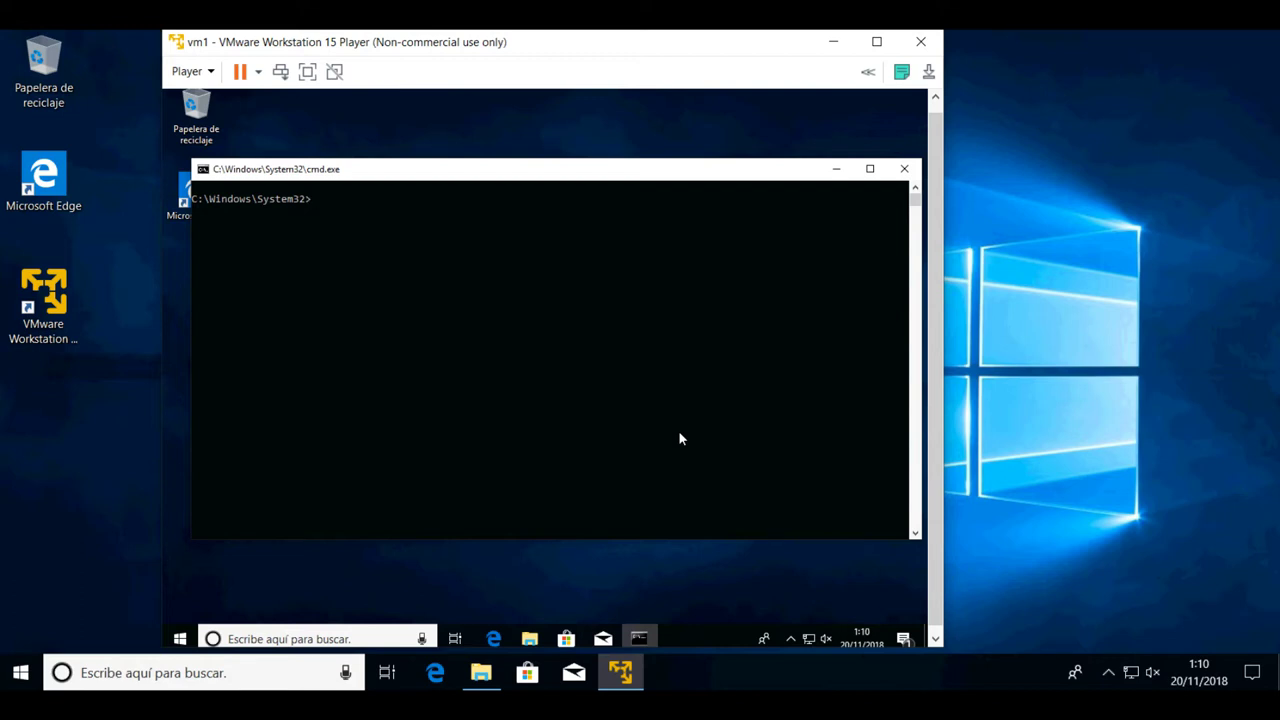
Step: Launch File Explorer from the command prompt with start ., examine the drives in Este equipo, and minimize the Explorer window
type("start .")
key("Return")
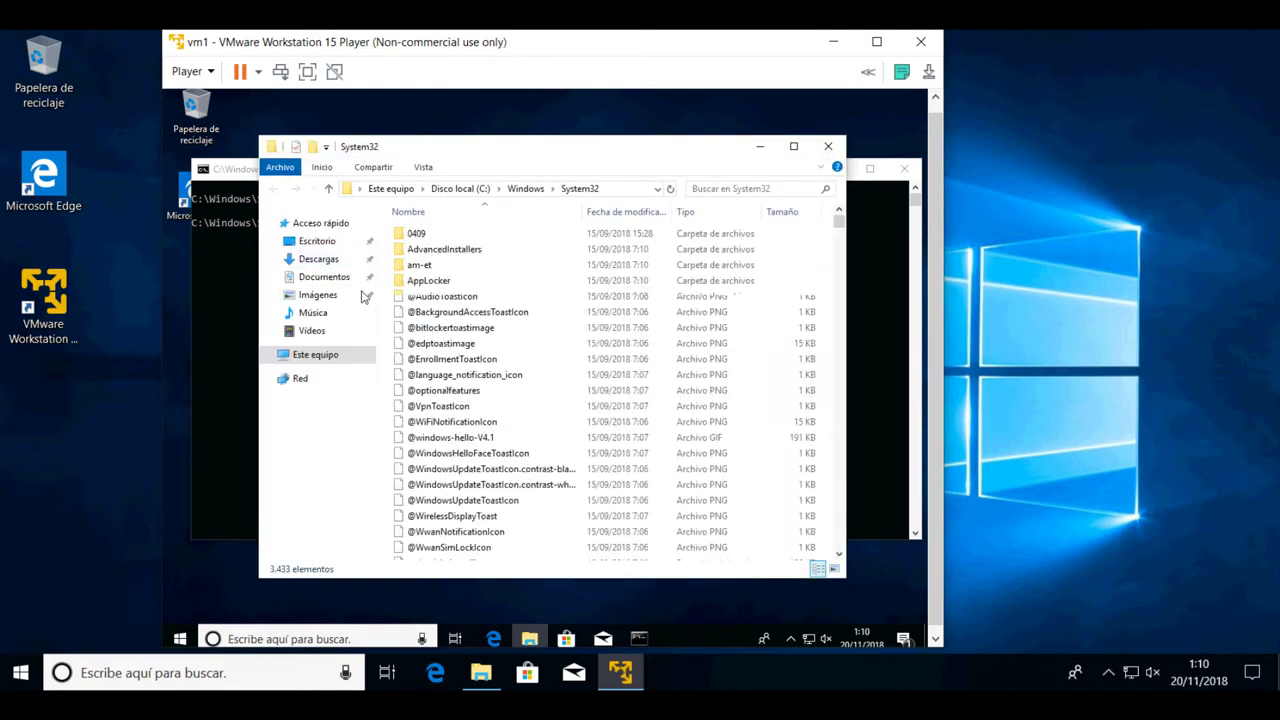
left_click(309, 358)
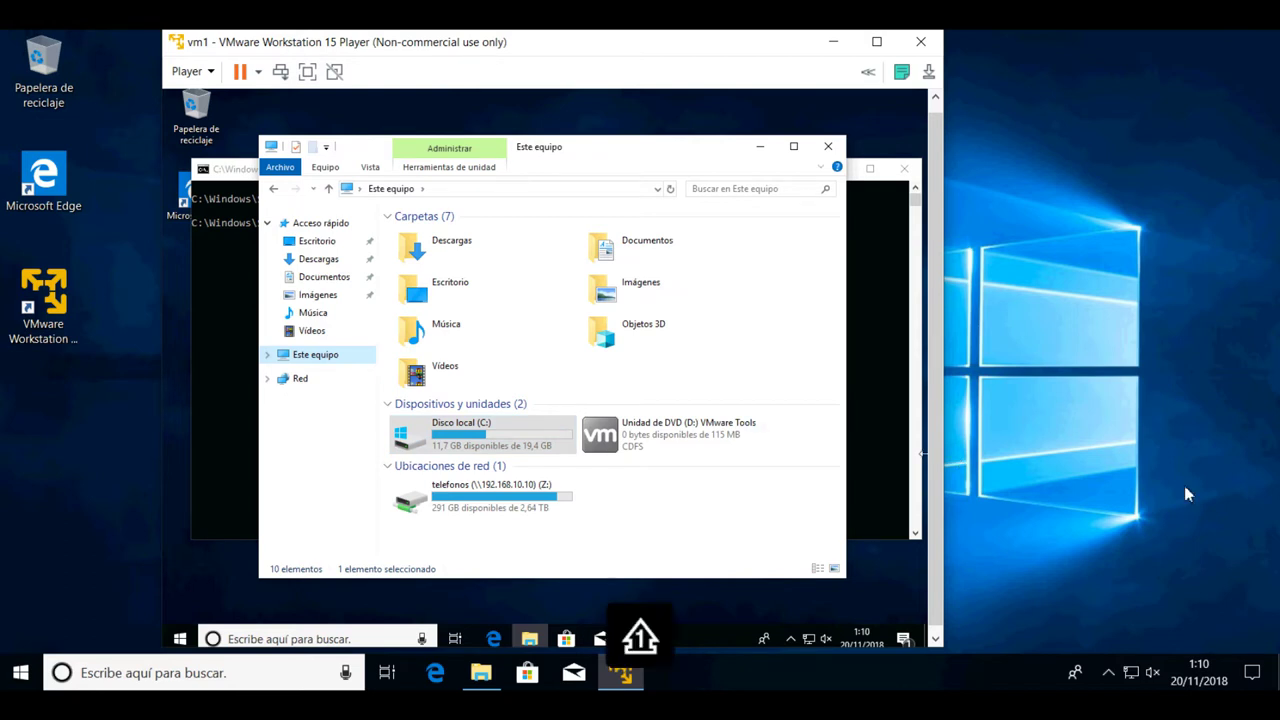
left_click(1142, 512)
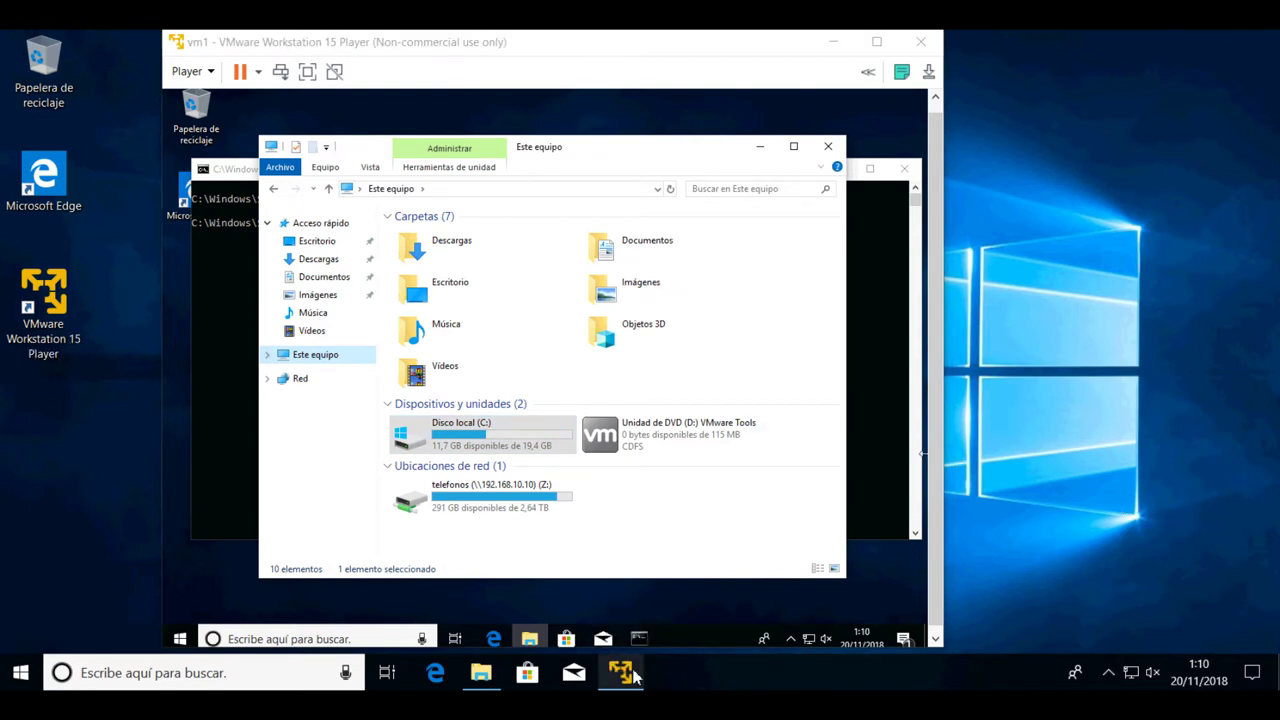
mouse_move(637, 677)
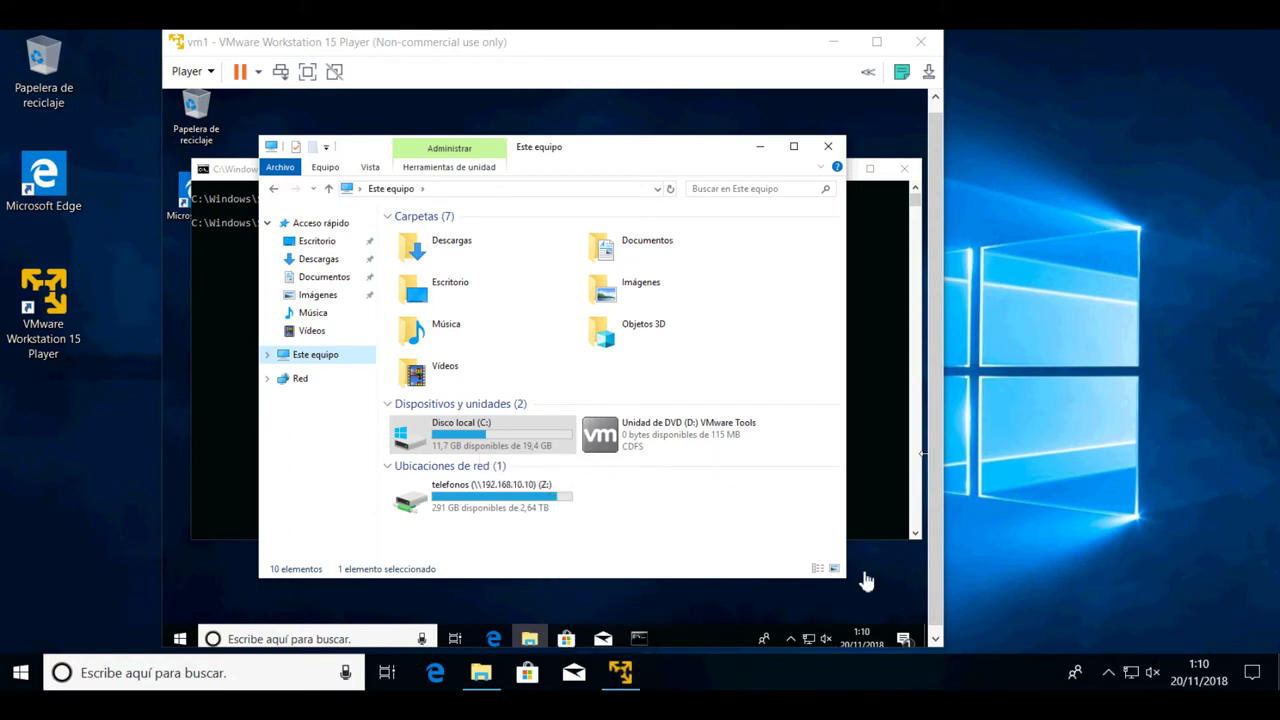
left_click(895, 406)
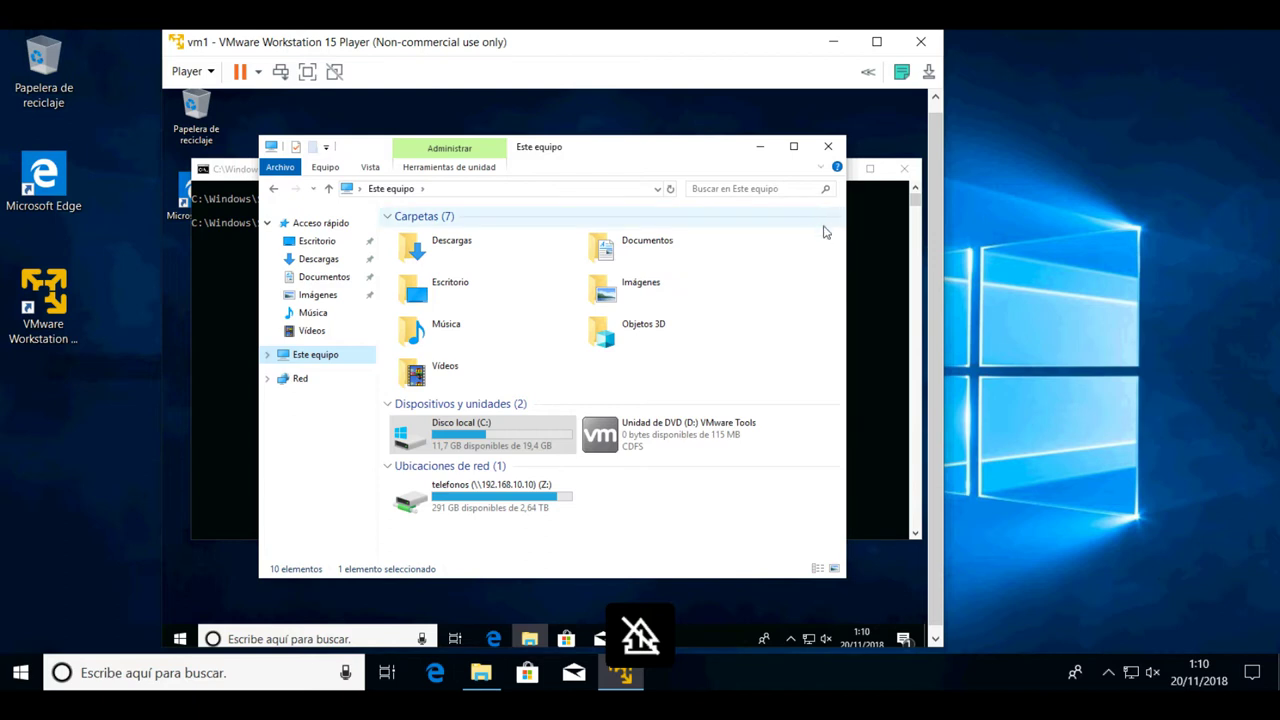
left_click(764, 147)
Step: Change vm1's network adapter connection to Host-only in the virtual machine settings and apply it
left_click(865, 73)
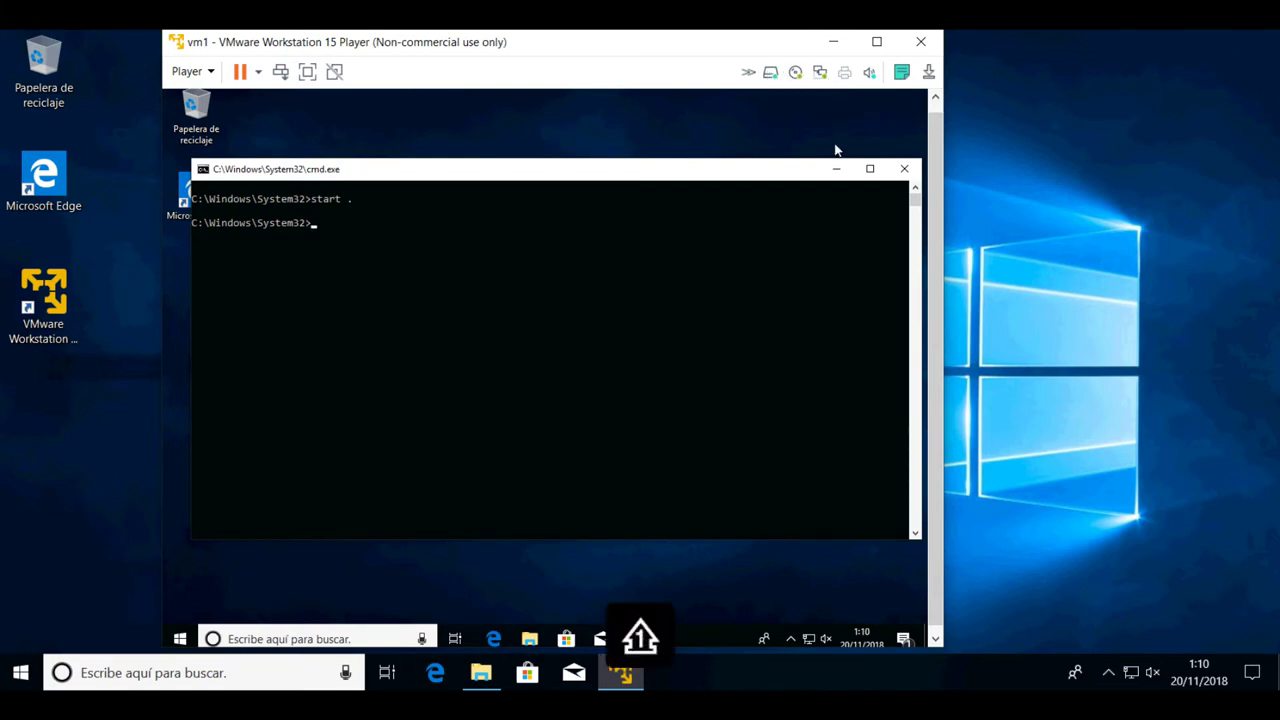
left_click(824, 76)
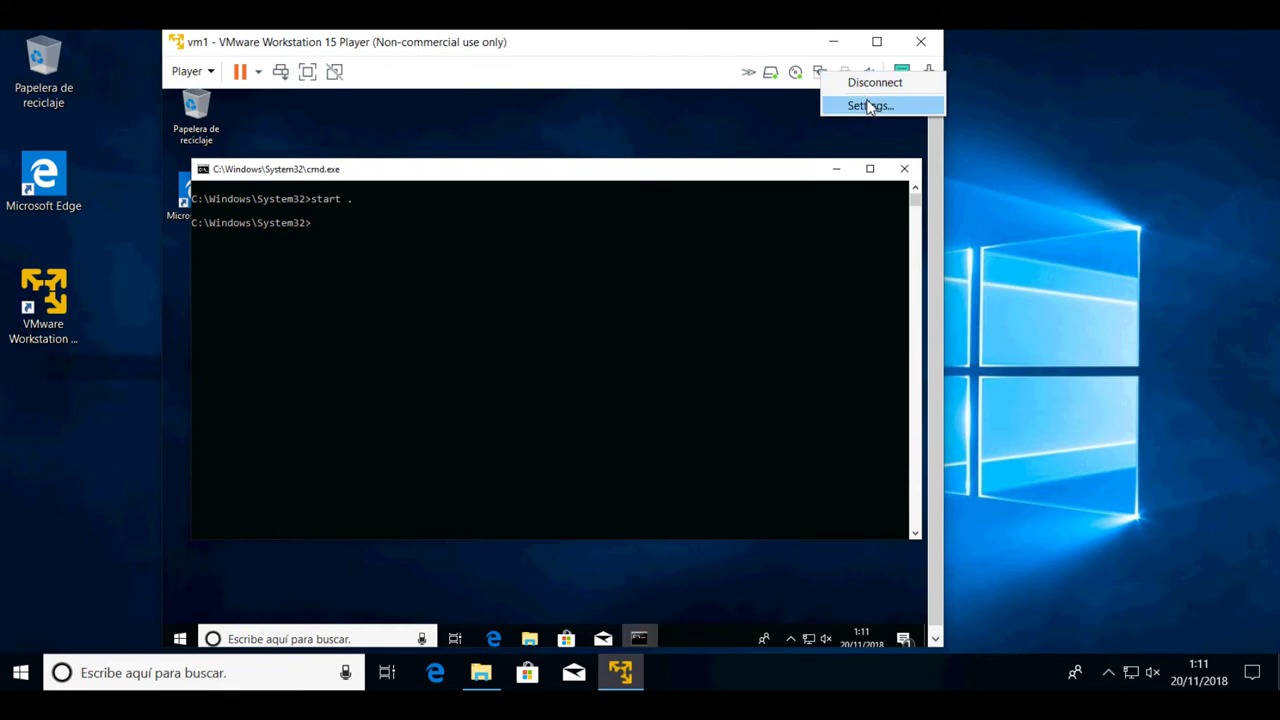
left_click(868, 106)
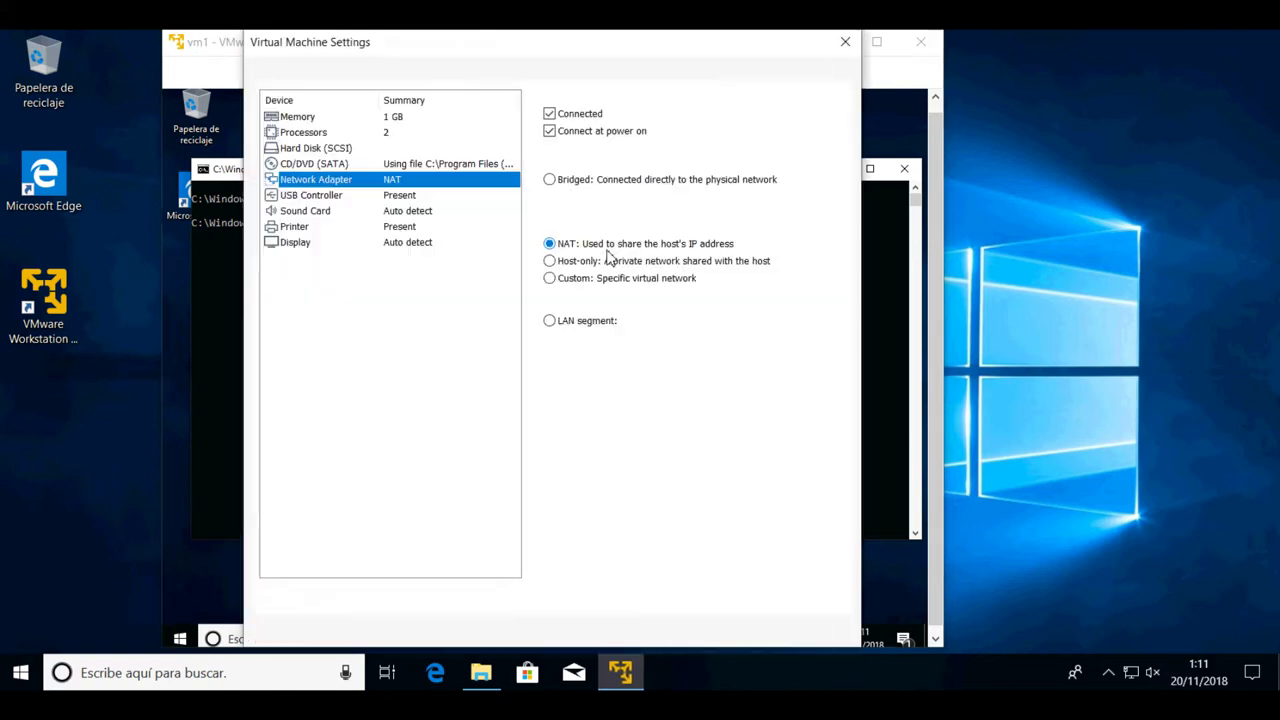
left_click(578, 264)
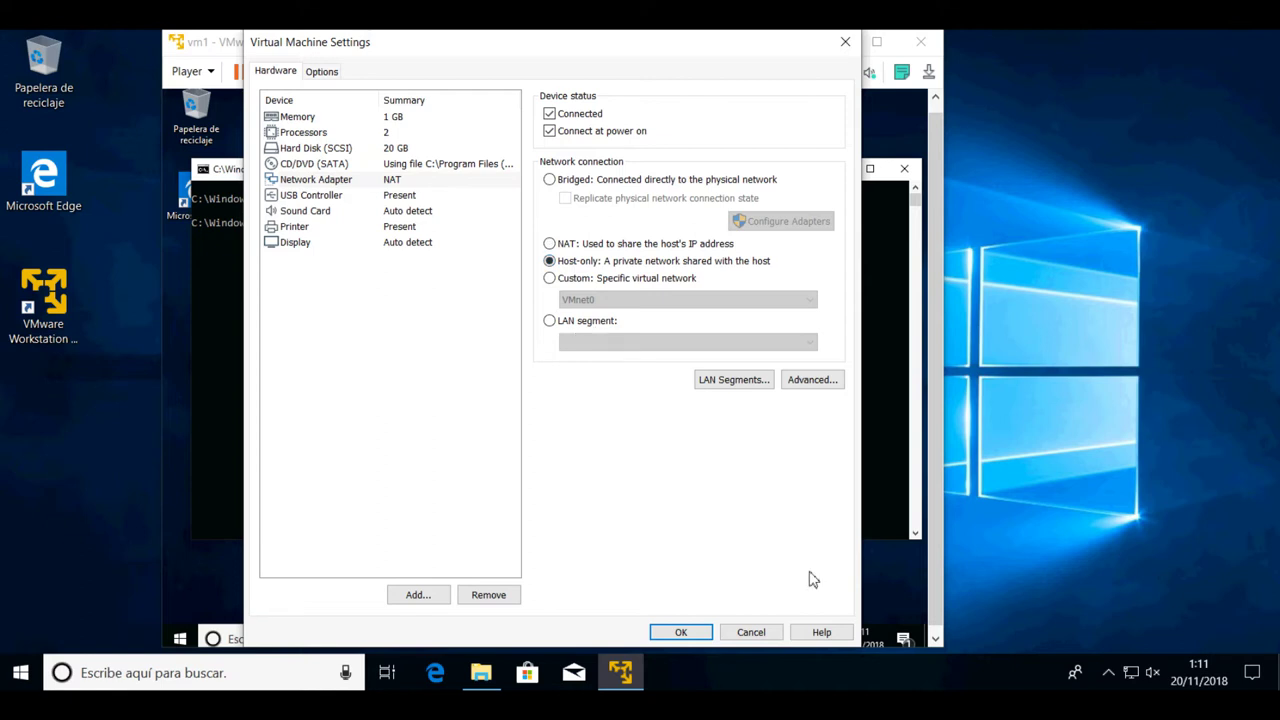
left_click(684, 633)
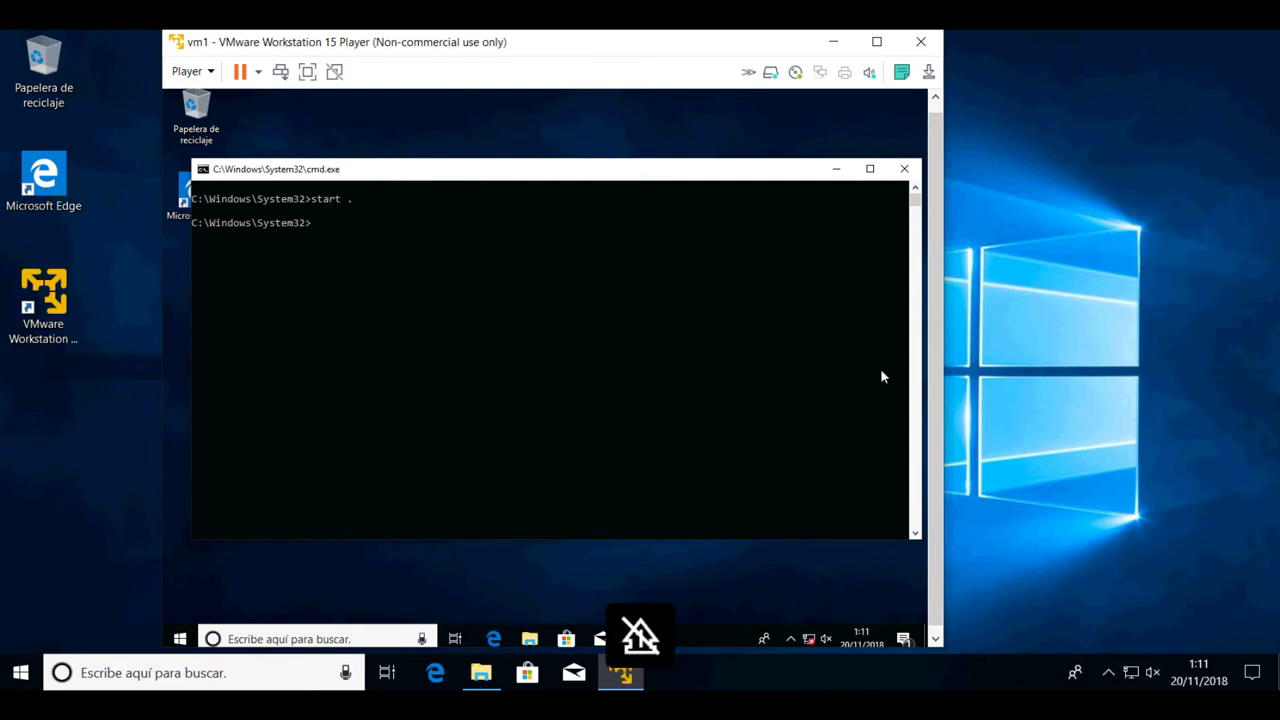
Step: Try to release vm1's IP address with ipconfig and clear the wrongly recalled command
type("ipconfig")
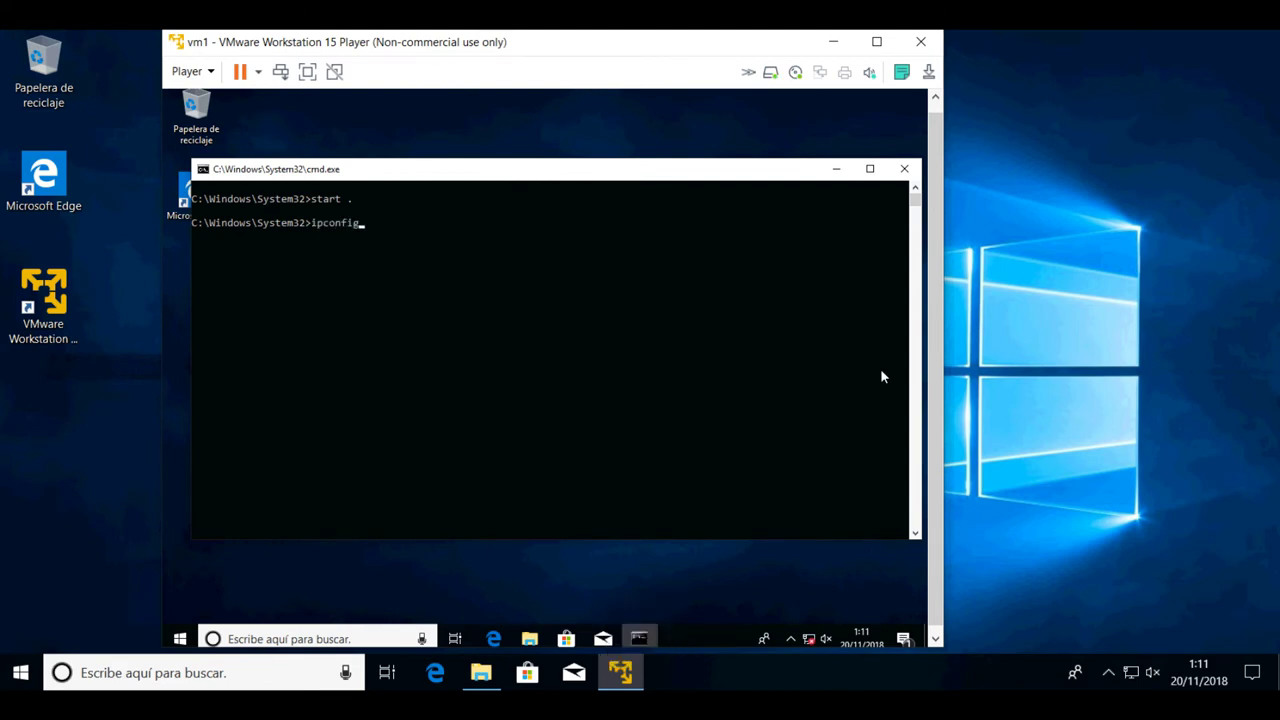
type(" /ressease")
key("Return")
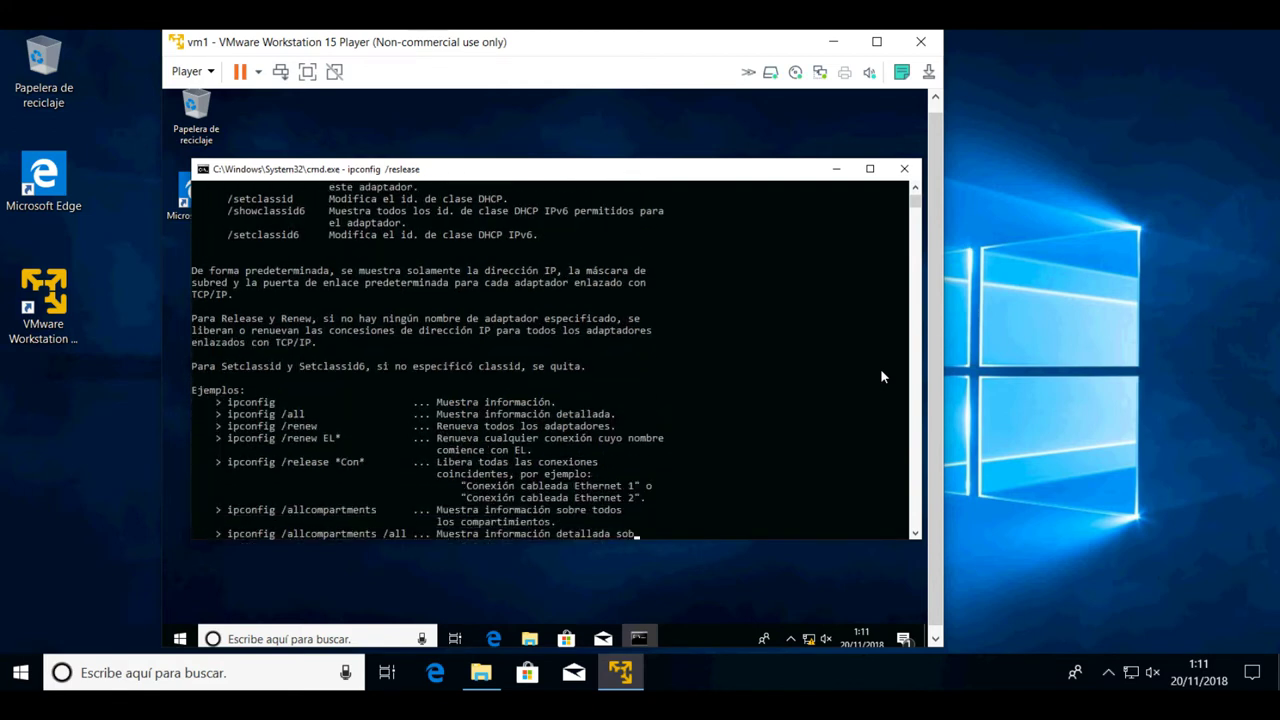
key("Up")
key("ctrl+c")
type("start .")
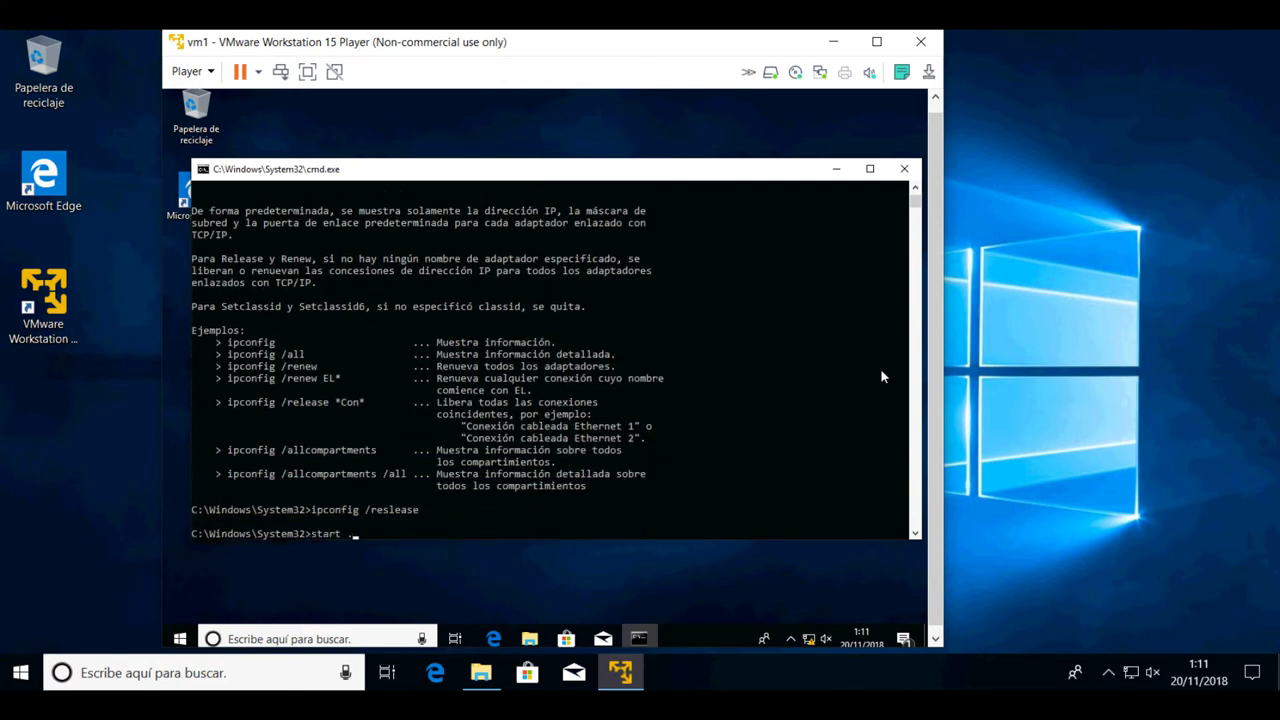
key("BackSpace")
key("BackSpace")
key("BackSpace")
key("BackSpace")
key("BackSpace")
key("BackSpace")
Step: Release vm1's IP address by correcting the recalled command to ipconfig /release and running it
key("Up")
key("BackSpace")
key("BackSpace")
key("BackSpace")
key("BackSpace")
key("BackSpace")
key("BackSpace")
type("lease")
key("Return")
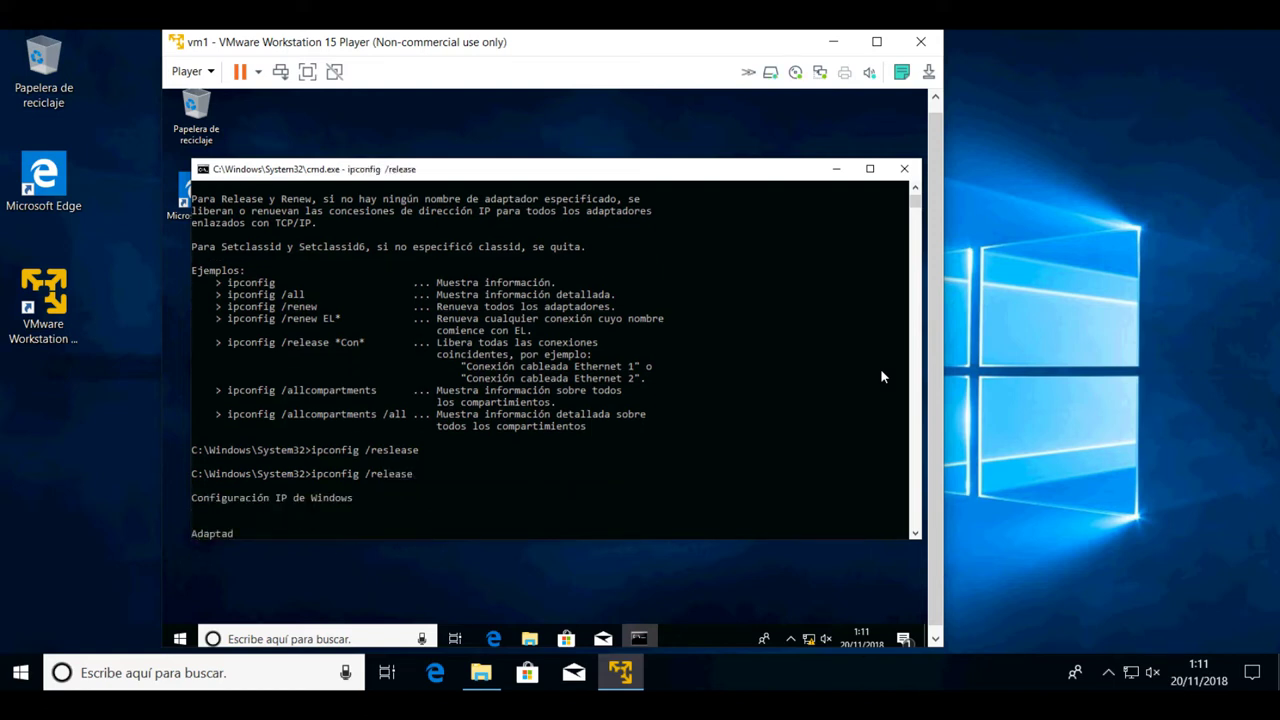
Step: Request a new IP address for vm1 with ipconfig /renew
key("Up")
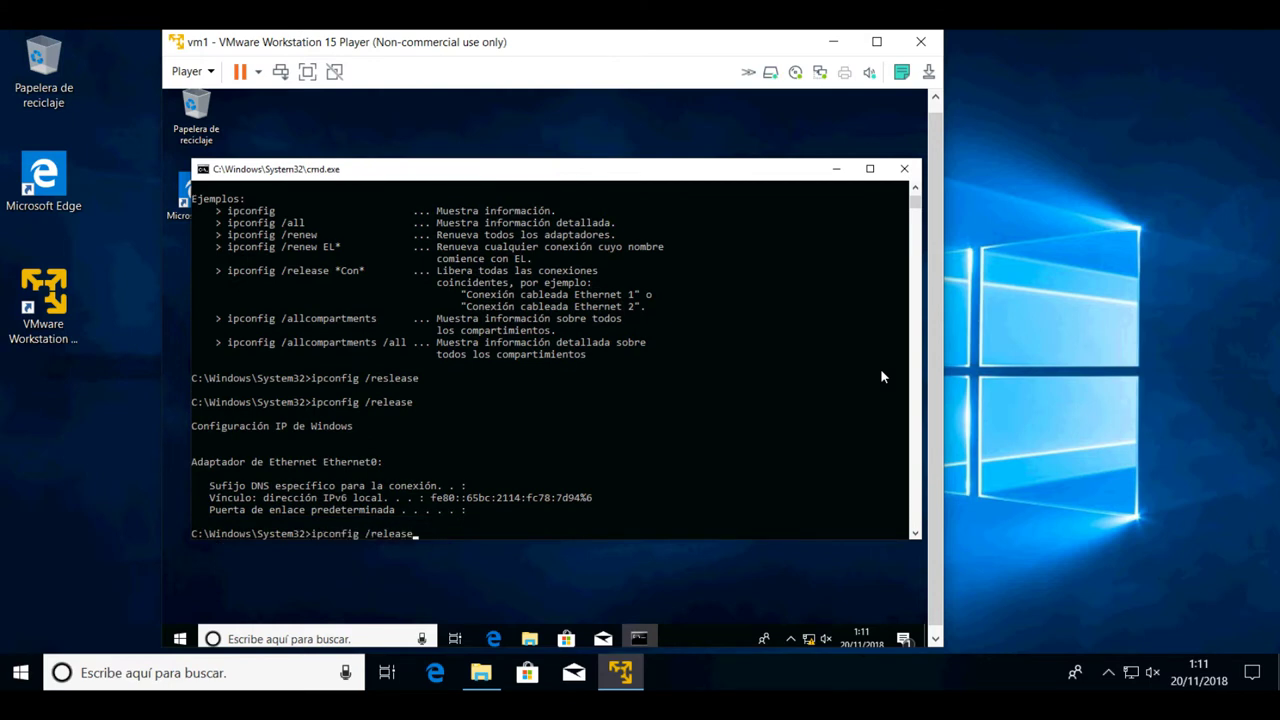
key("BackSpace")
key("BackSpace")
key("BackSpace")
key("BackSpace")
key("BackSpace")
type("new")
key("Return")
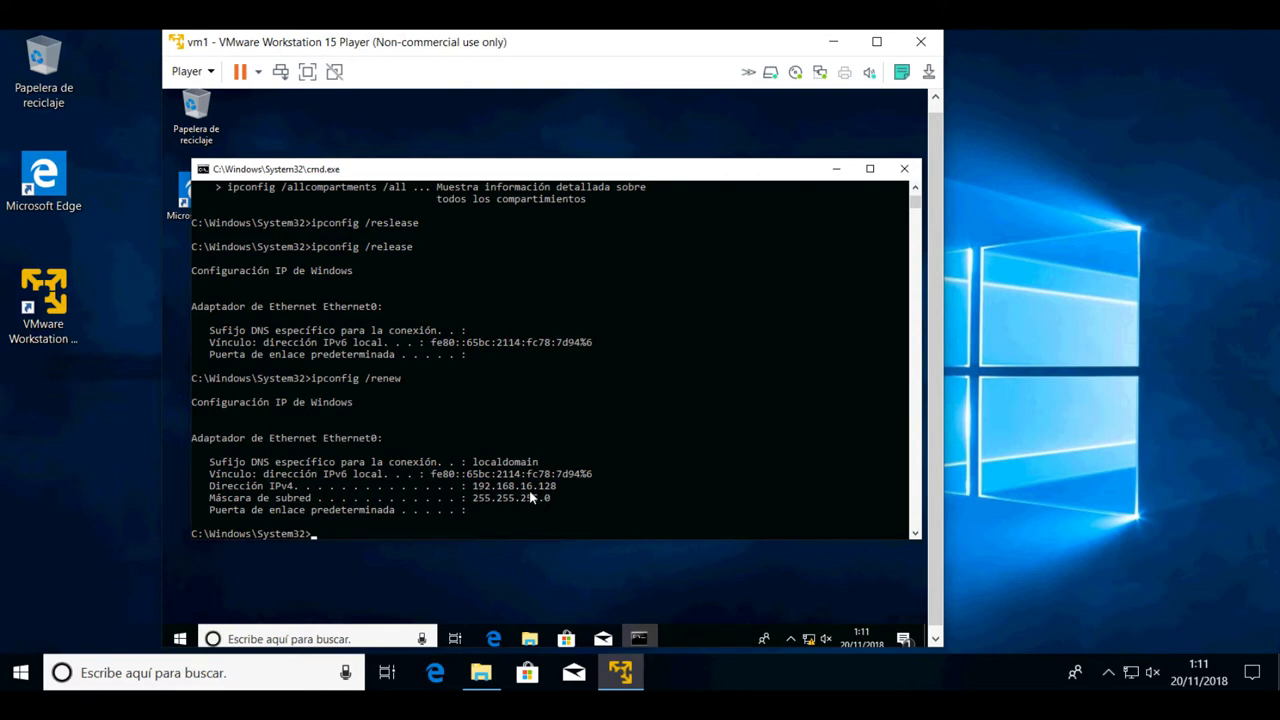
Step: Try to map the share \\192.168.10.10\backup with net use * to test vm1's access to the external network
key("Up")
key("Up")
key("Escape")
type("cls")
key("Escape")
key("Up")
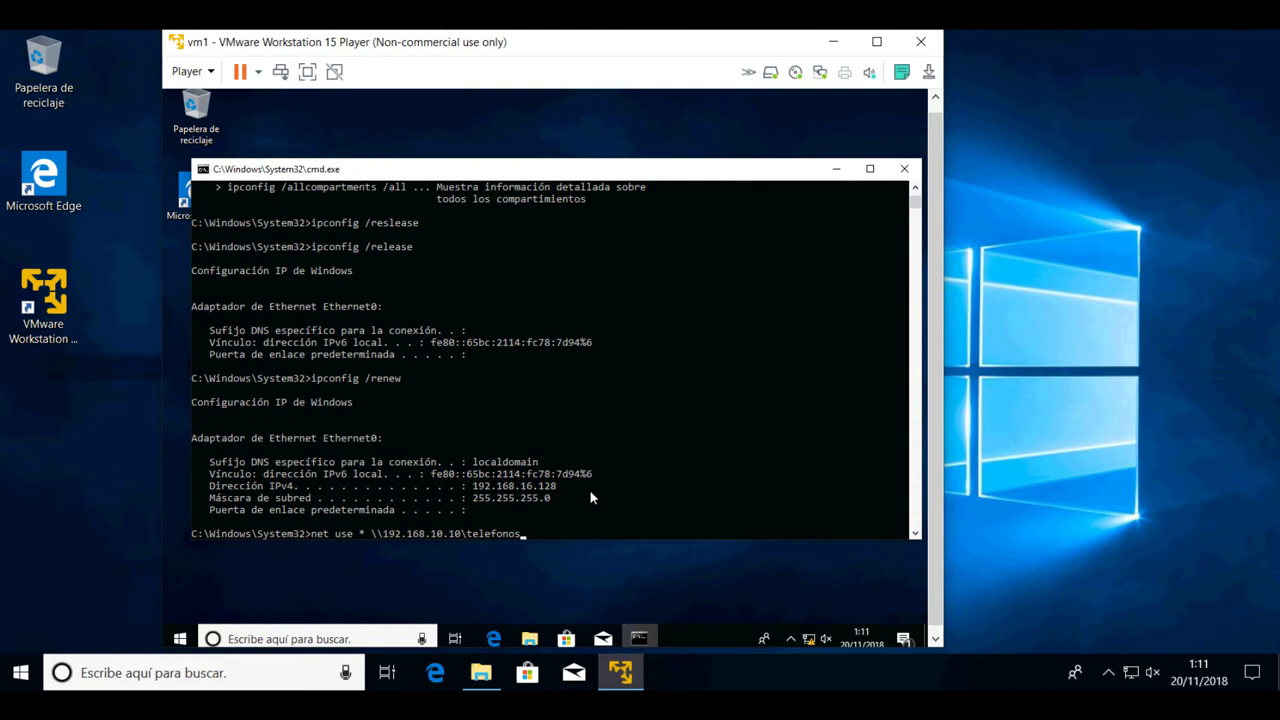
key("BackSpace")
key("BackSpace")
key("BackSpace")
key("BackSpace")
key("BackSpace")
key("BackSpace")
key("BackSpace")
key("BackSpace")
key("BackSpace")
type("backup")
key("Return")
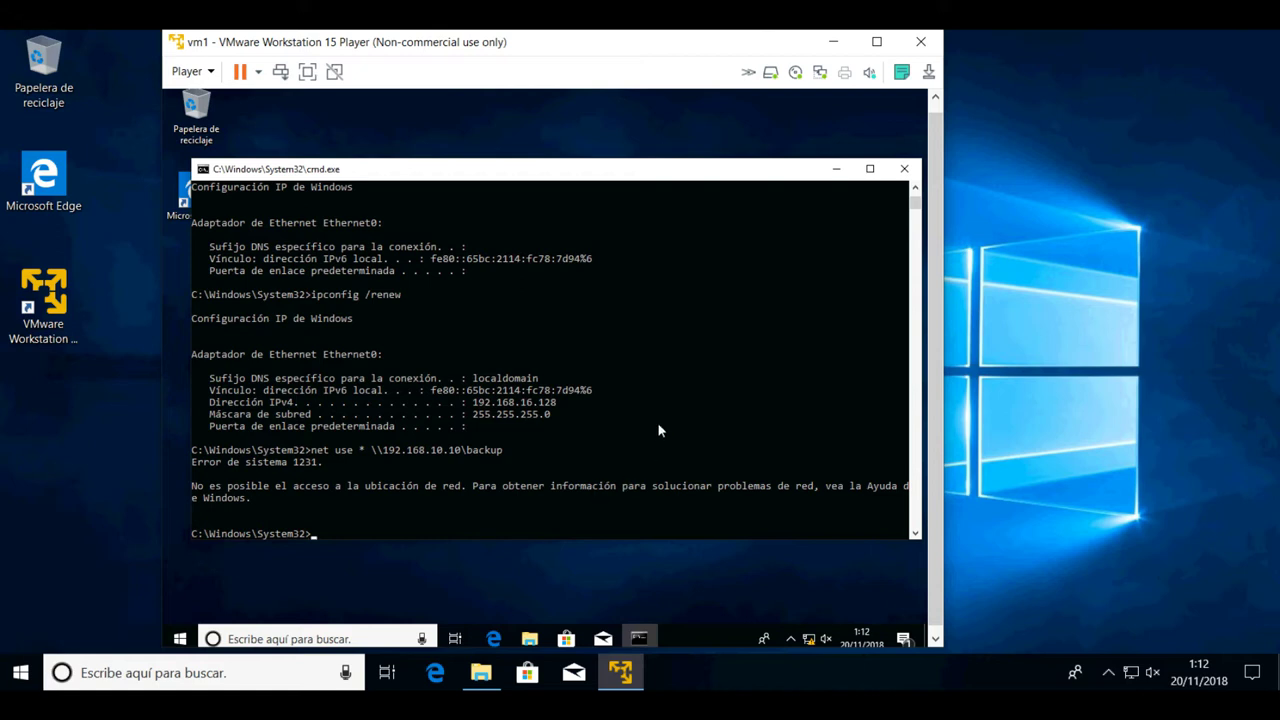
Step: Switch vm1's network adapter to Bridged with the physical connection state replicated, keeping the Intel(R) 82574L Gigabit adapter for automatic bridging
key("ctrl+alt")
left_click(819, 75)
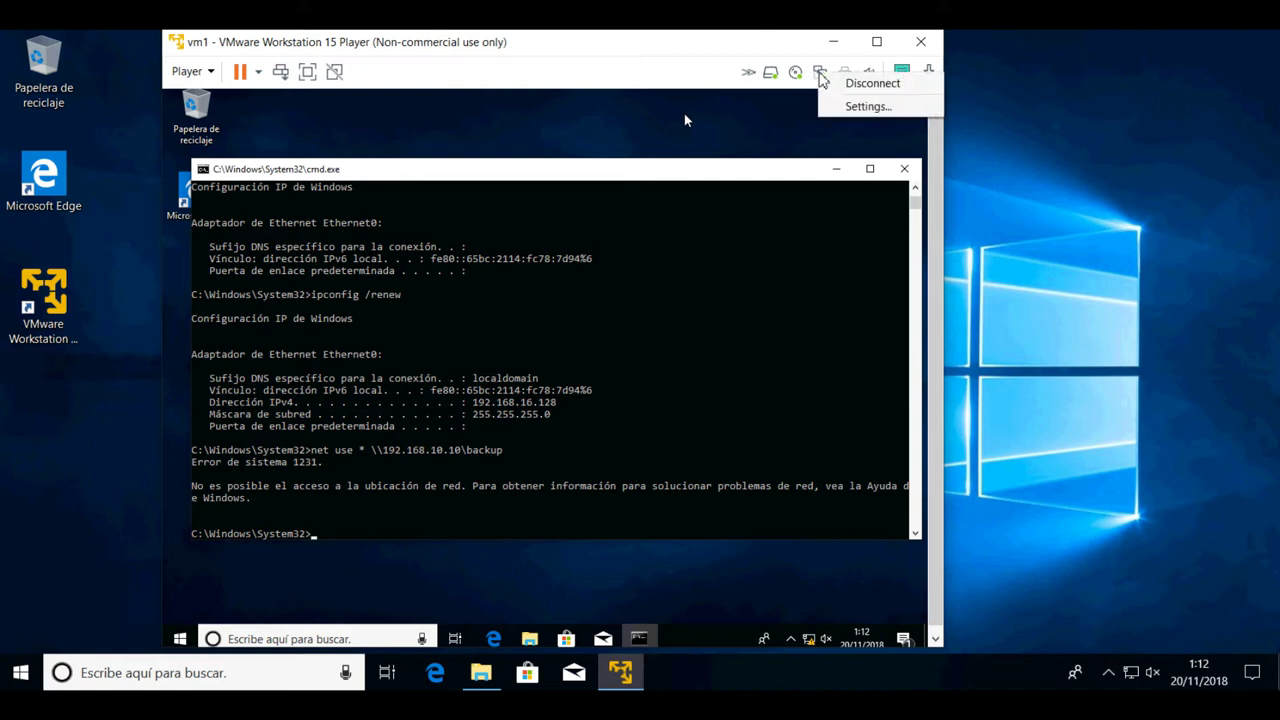
left_click(867, 107)
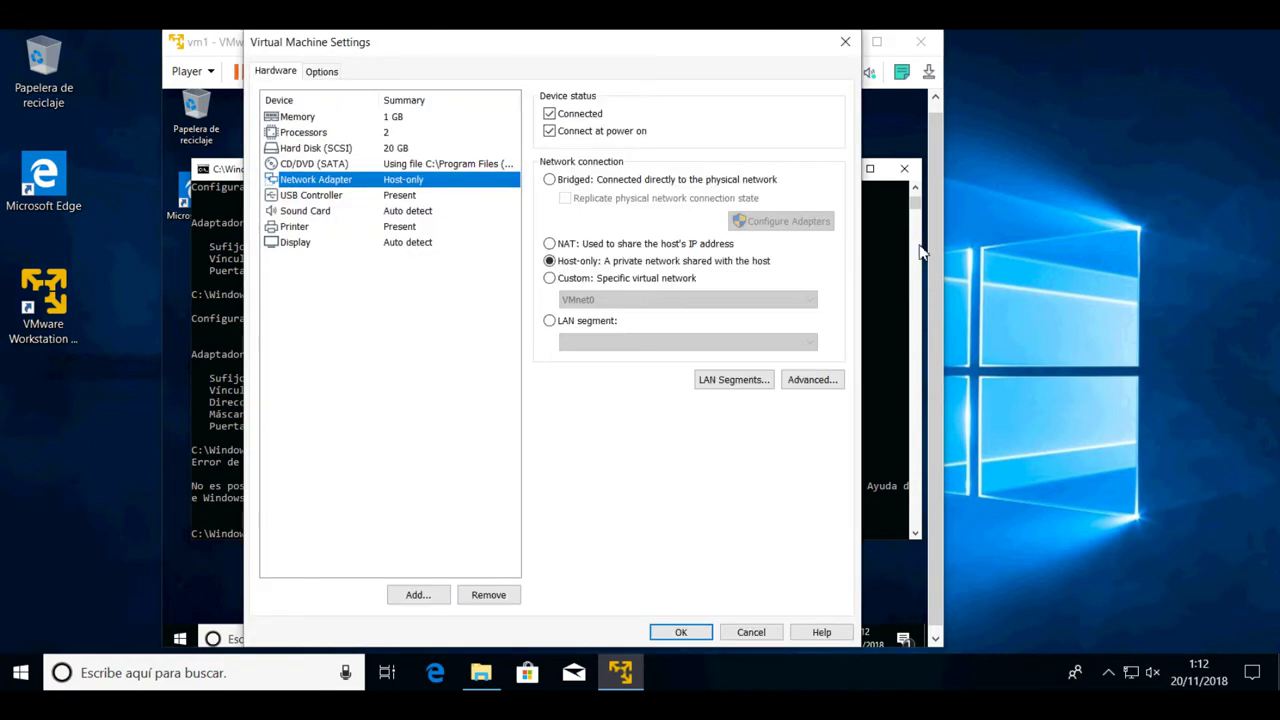
left_click(549, 179)
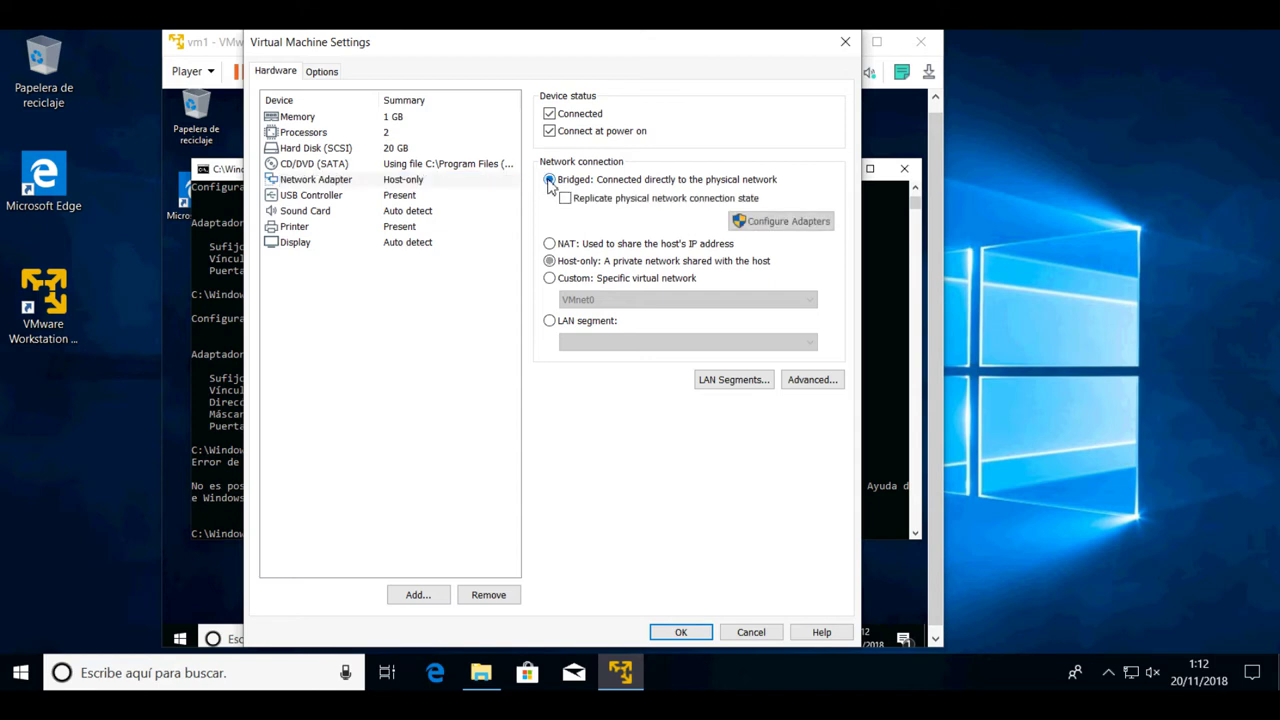
left_click(565, 198)
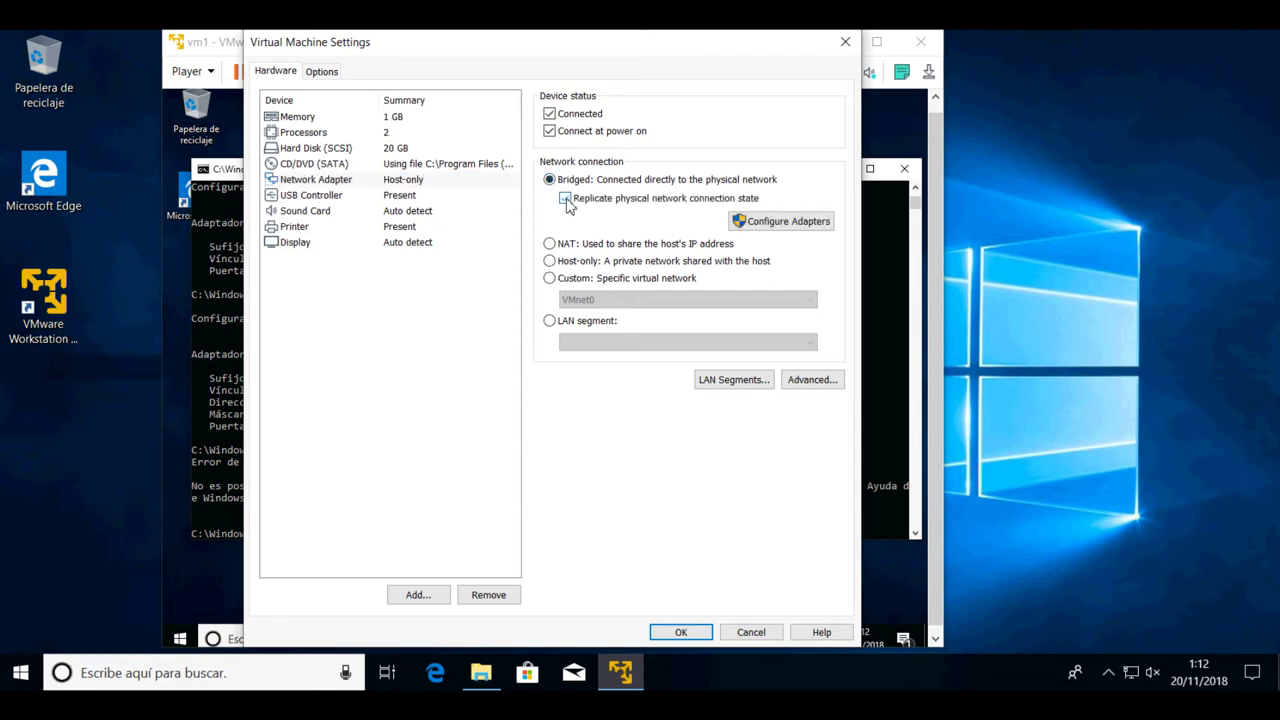
left_click(763, 224)
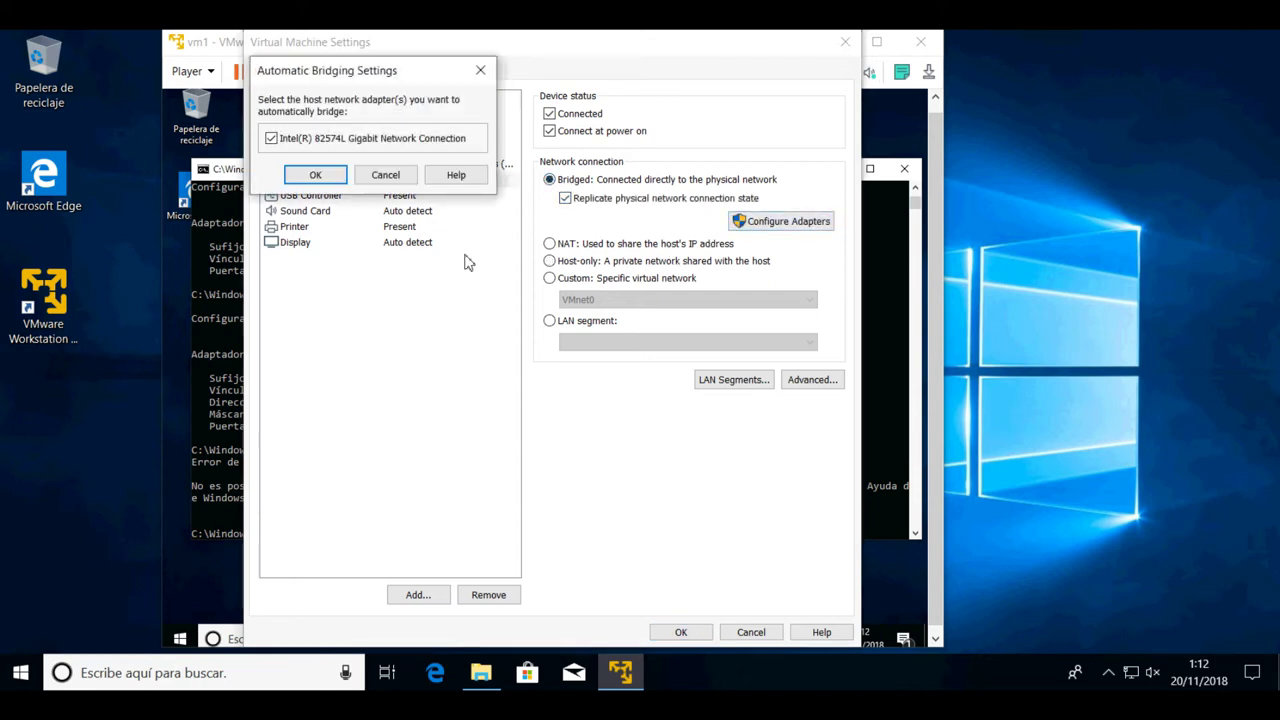
left_click(315, 176)
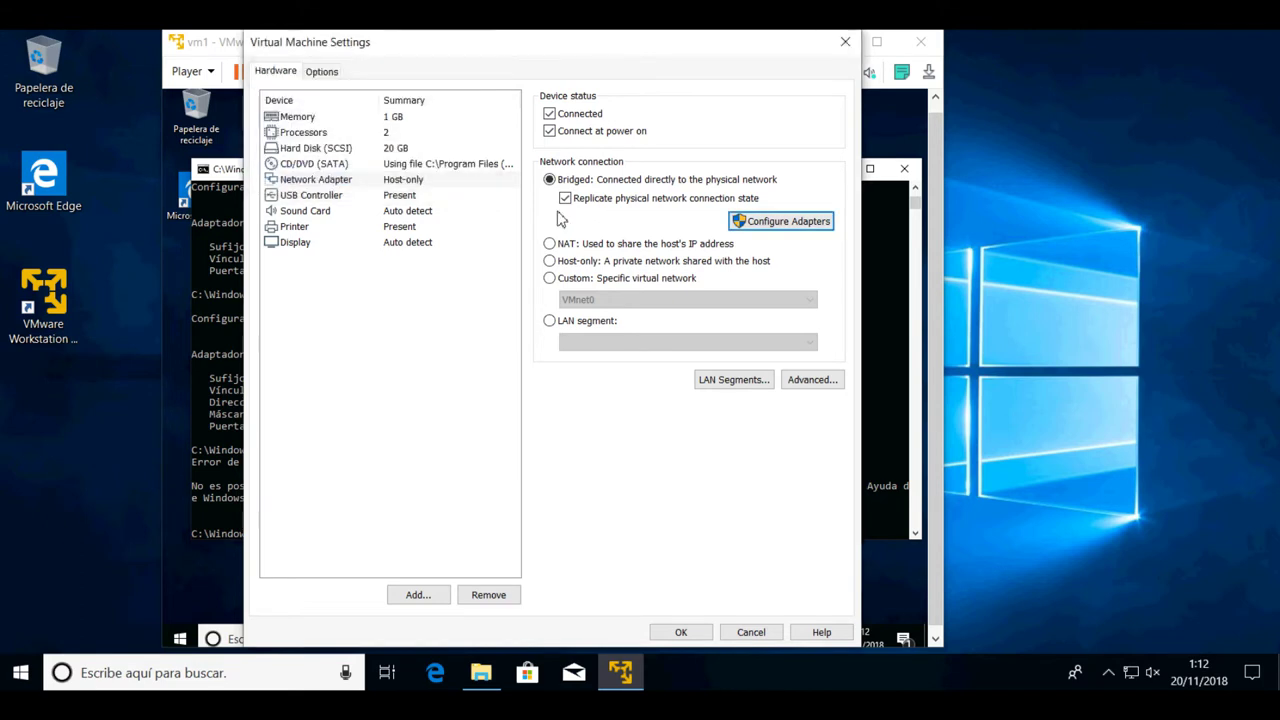
left_click(681, 633)
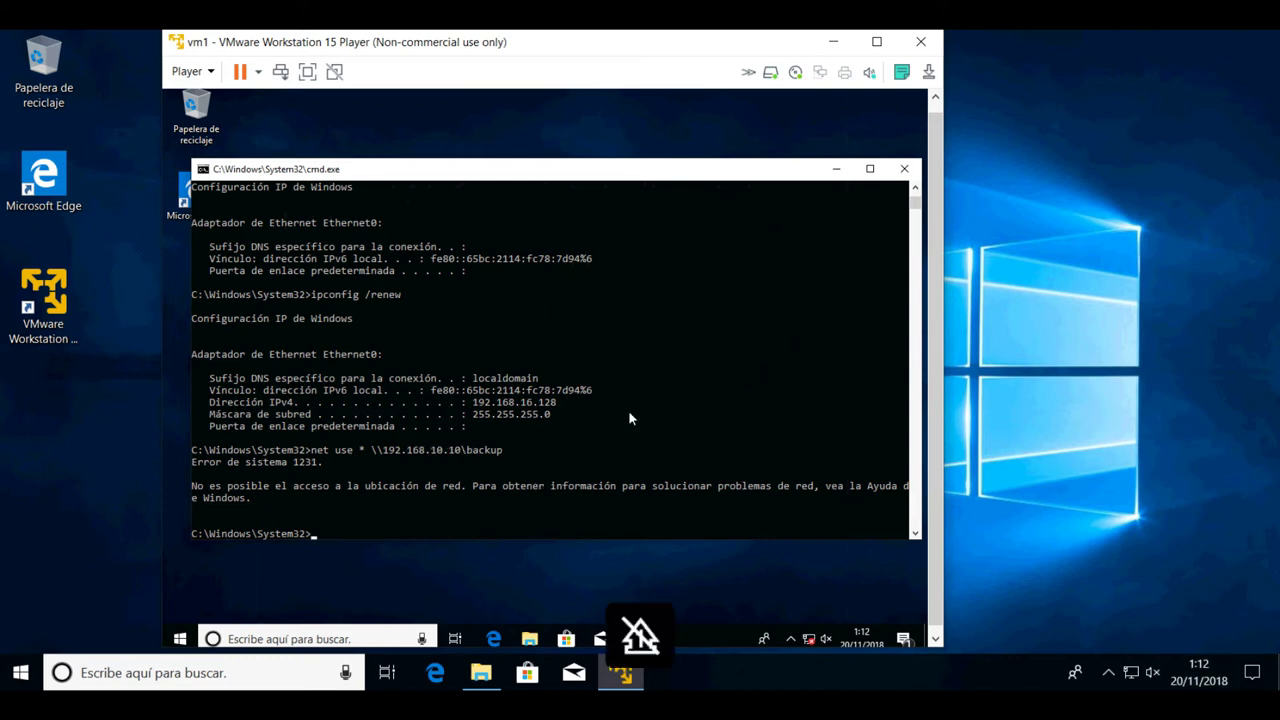
Step: Try to release vm1's IP address after the network mode change by rerunning ipconfig /release
key("Up")
key("Up")
key("Up")
key("Return")
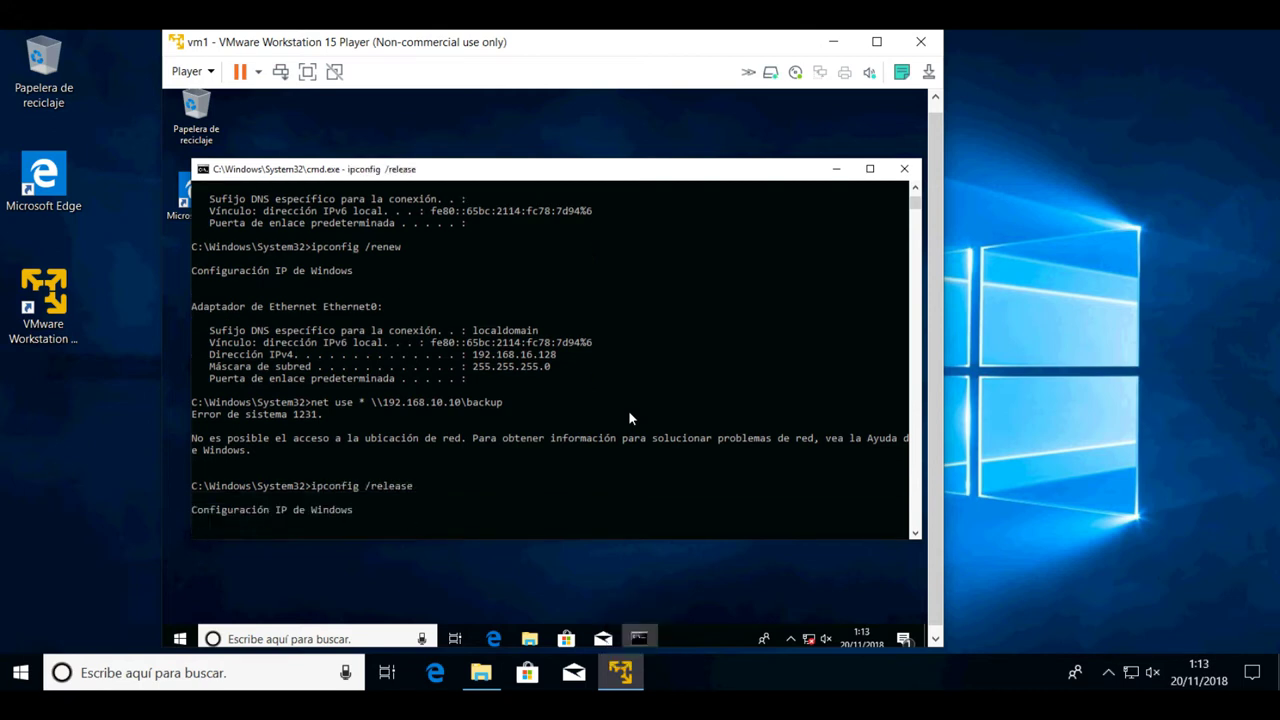
Step: Obtain an IP address for vm1 on the bridged network by rerunning ipconfig /renew
key("Up")
key("Up")
key("Up")
key("Up")
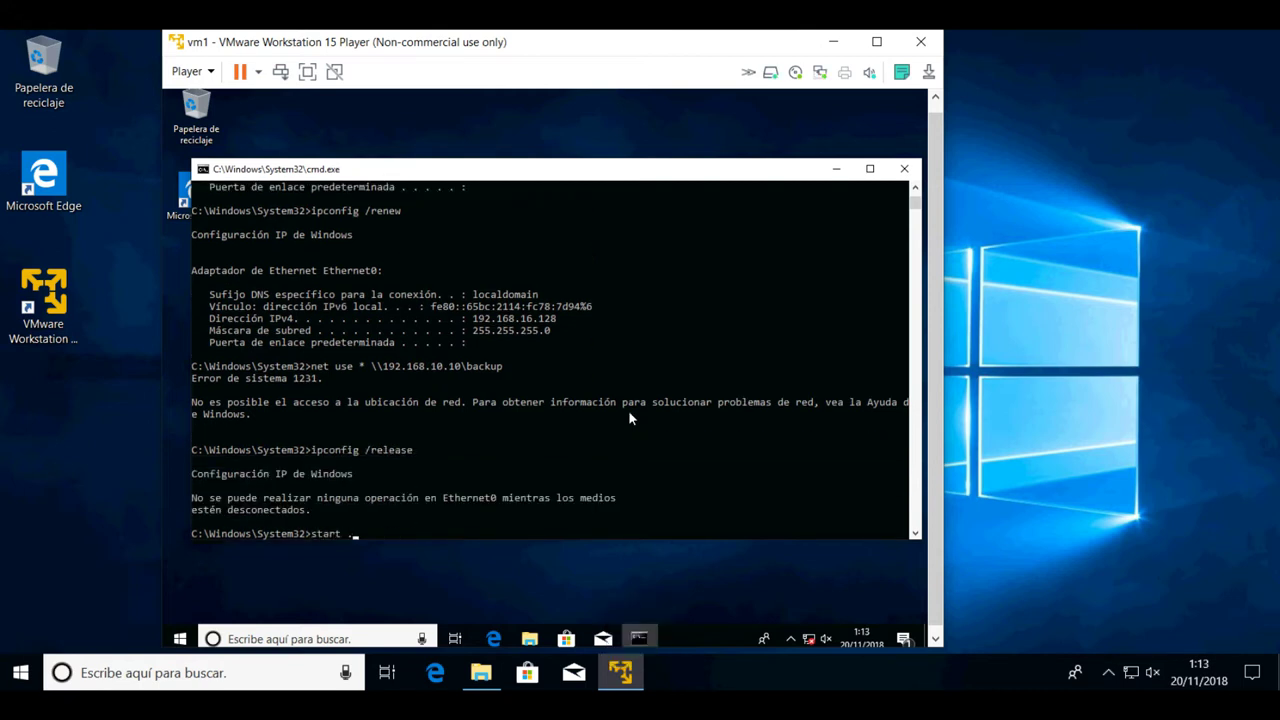
key("Up")
key("Return")
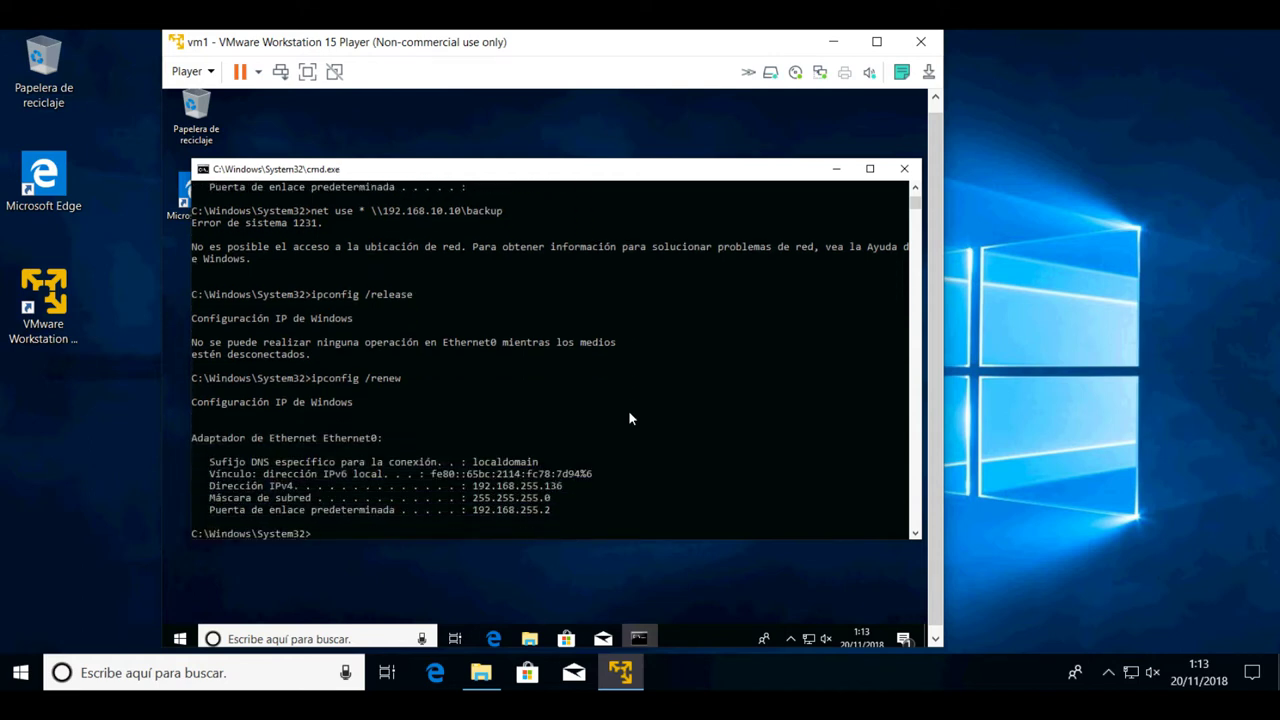
Step: Trace vm1's route to 192.168.10.1 without name resolution by rerunning tracert -d 192.168.10.1
key("Up")
key("Up")
key("Escape")
type("c:")
key("Escape")
key("Up")
key("Up")
key("Up")
key("Down")
key("Return")
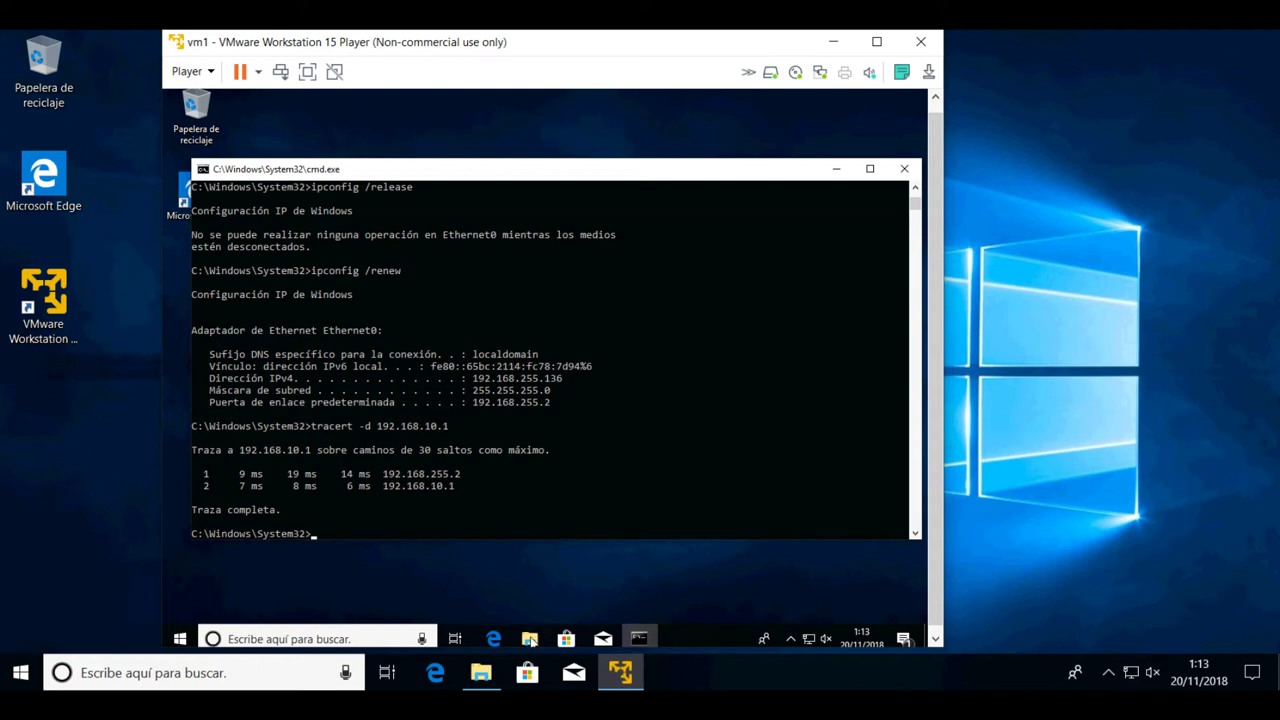
Step: Open the VMware Tools DVD drive (D:) in vm1's file explorer and launch its setup application
mouse_move(531, 640)
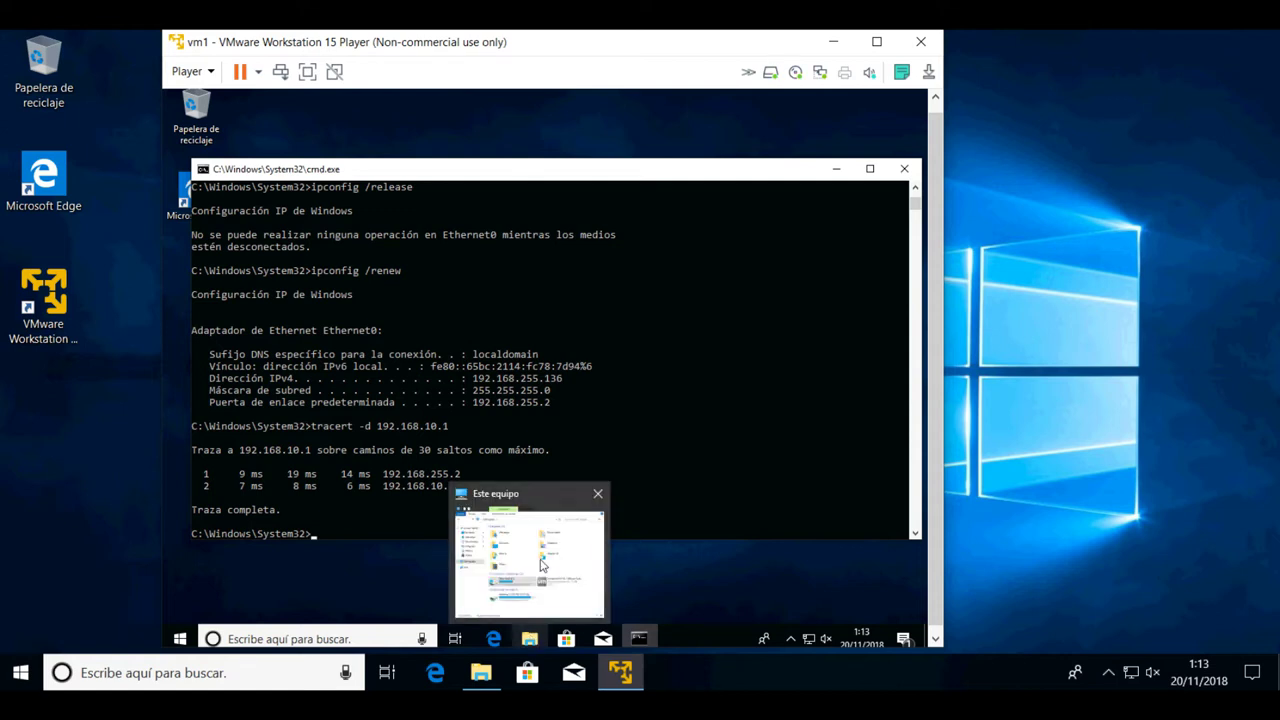
left_click(541, 565)
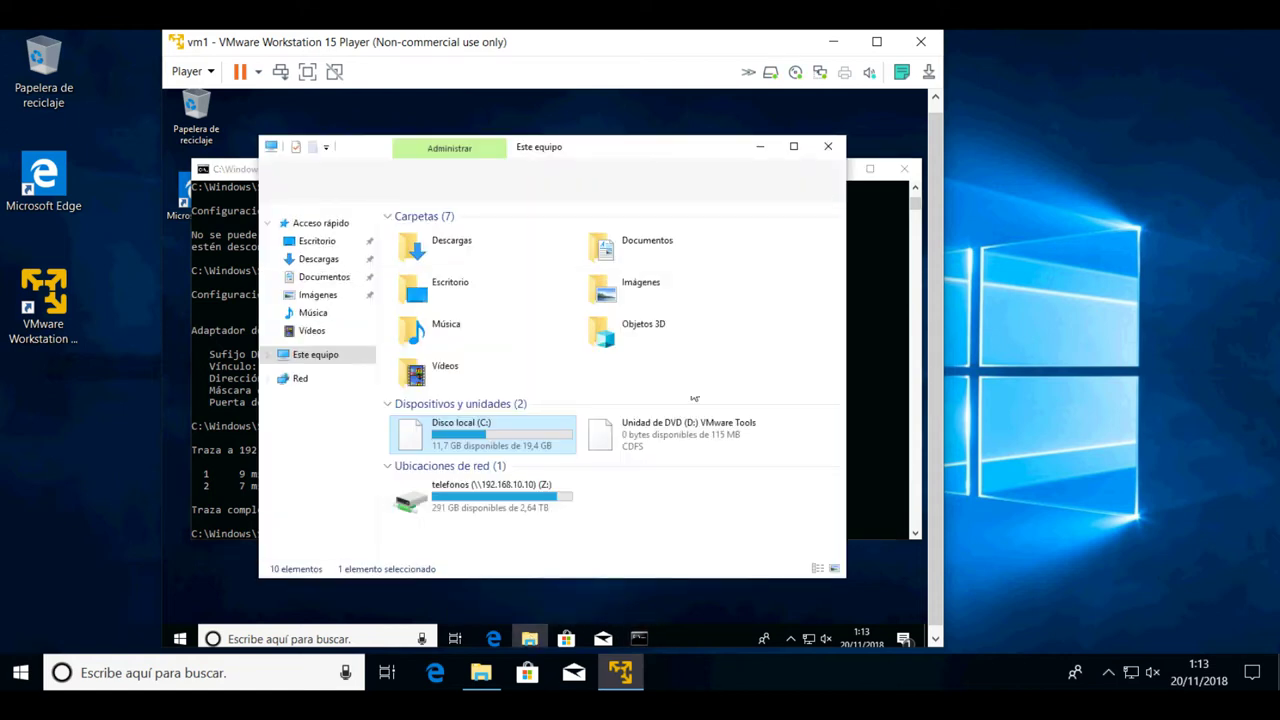
right_click(644, 440)
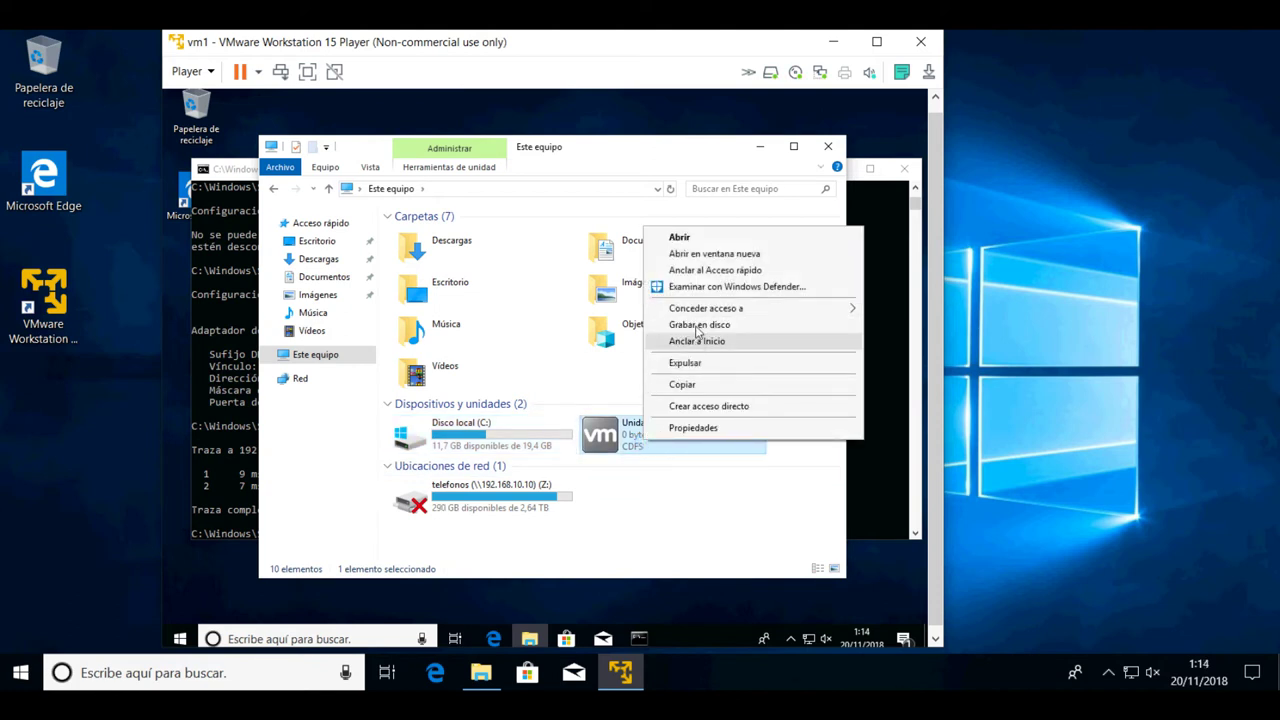
left_click(699, 243)
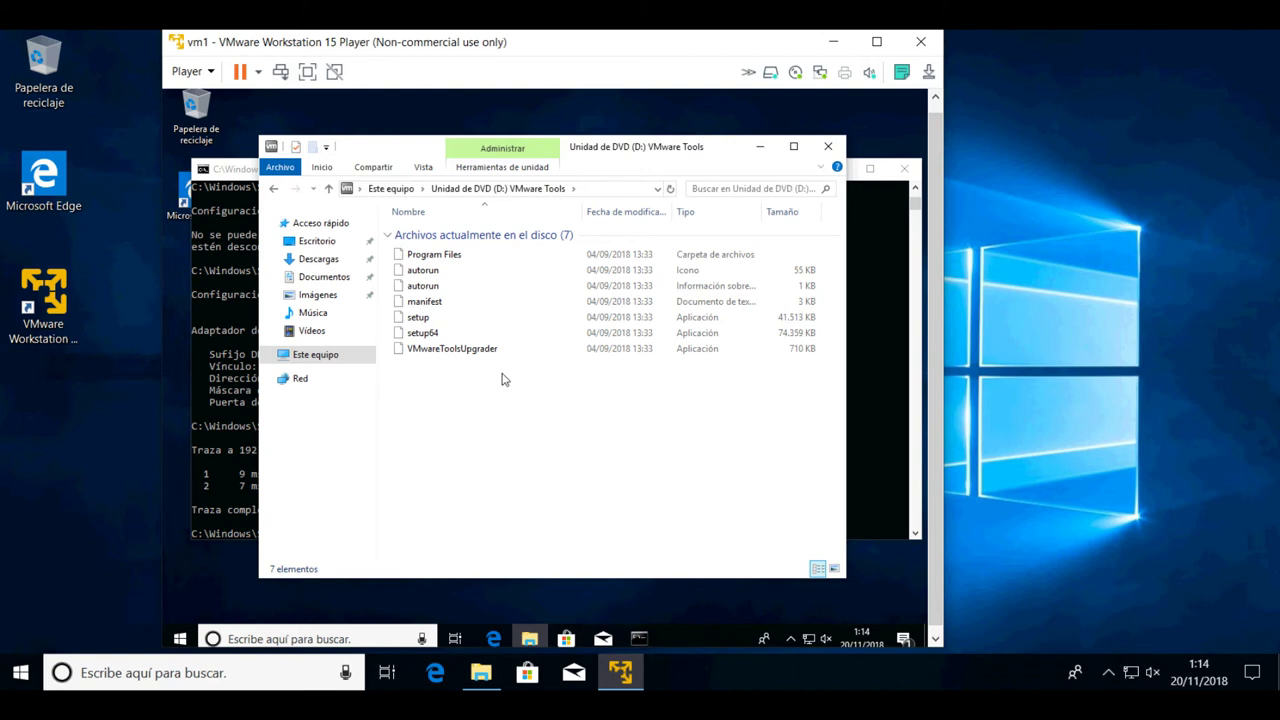
left_click(419, 332)
left_click(419, 320)
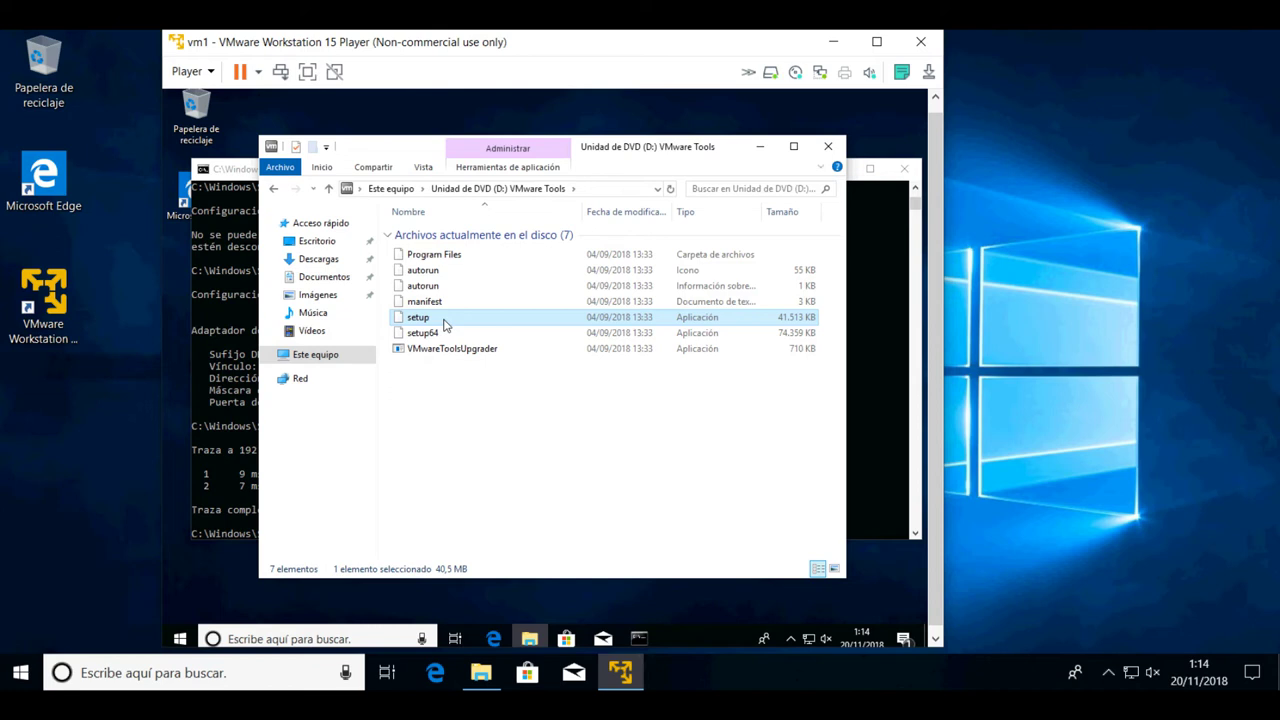
double_click(445, 325)
key("Caps_Lock")
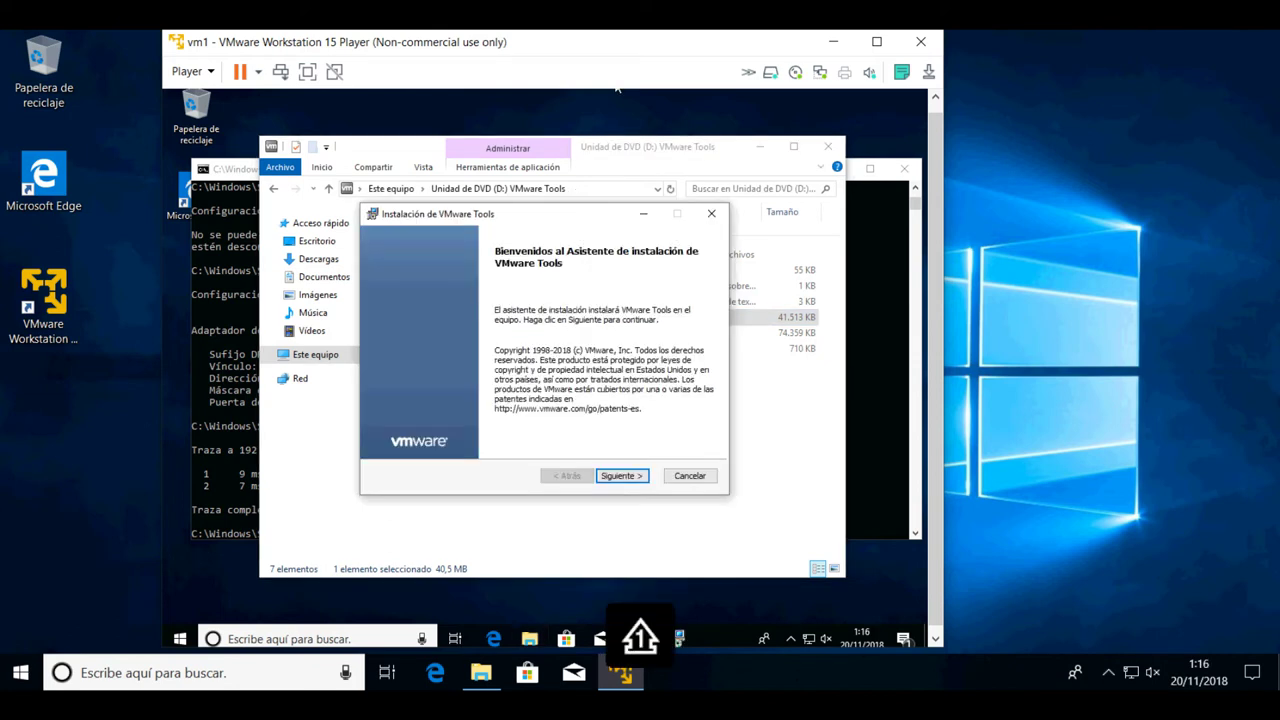
Step: Install VMware Tools in vm1 with the Típica installation type
left_click(639, 477)
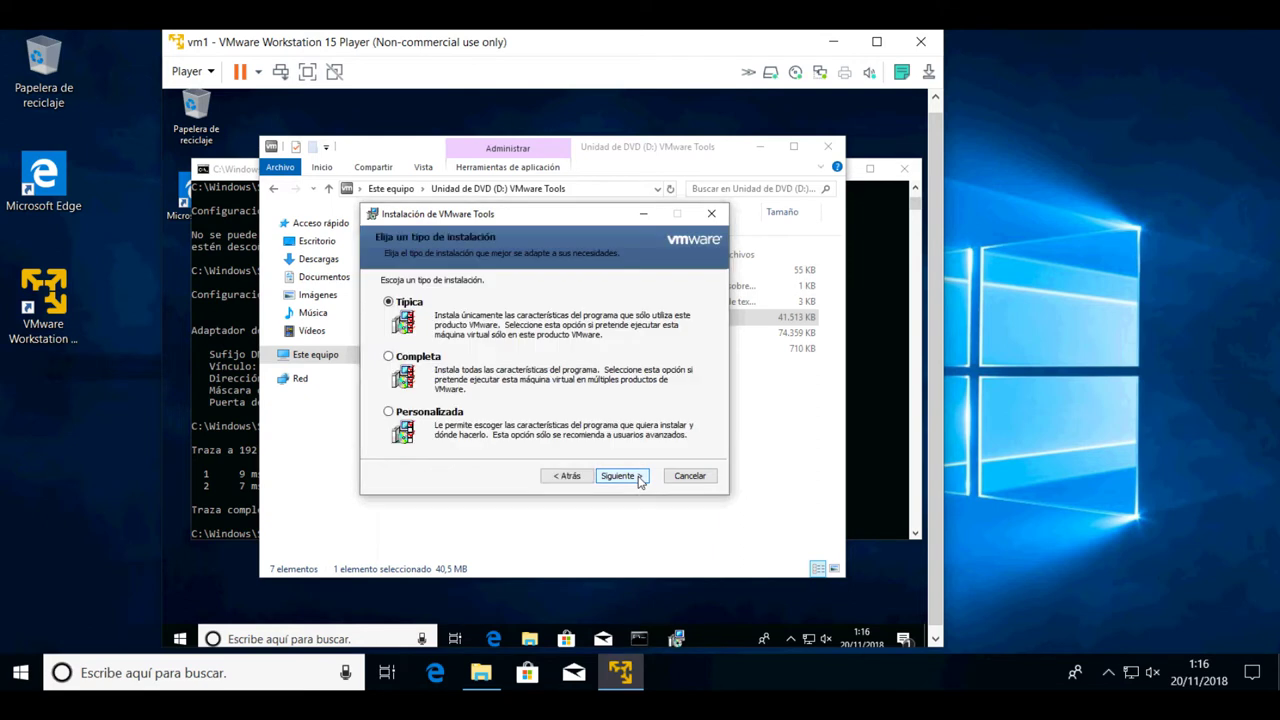
left_click(639, 477)
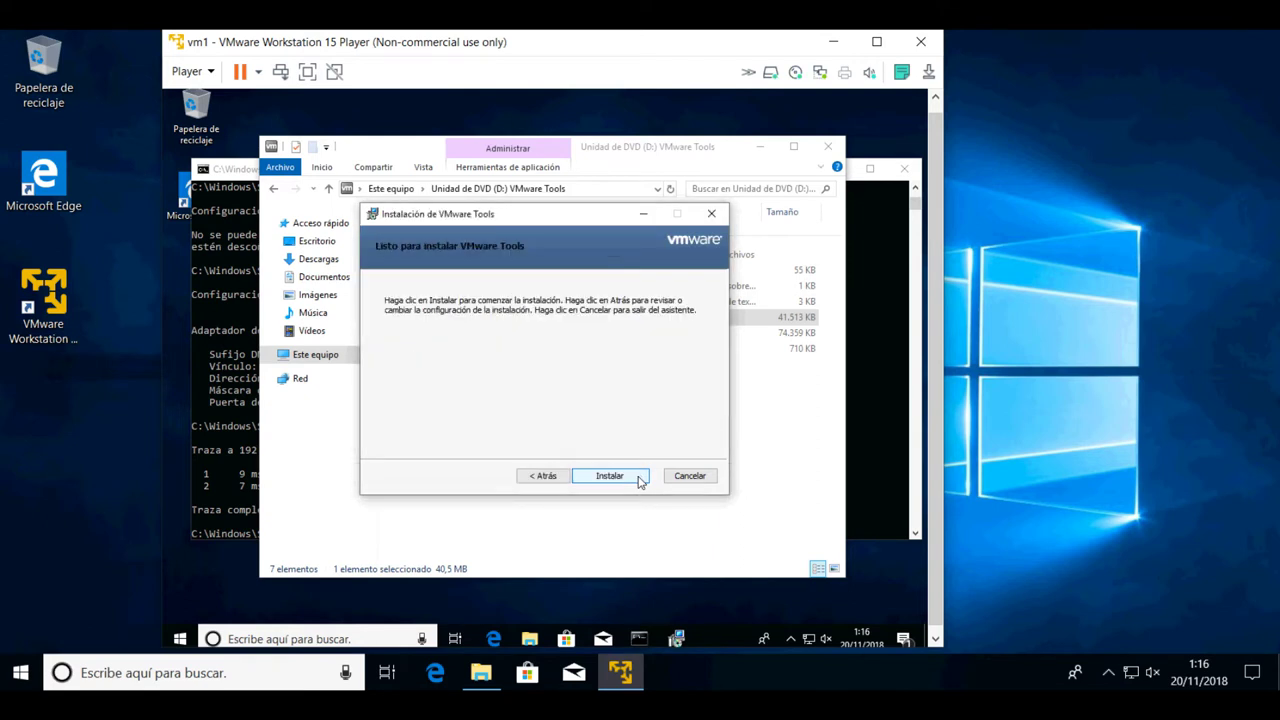
left_click(639, 477)
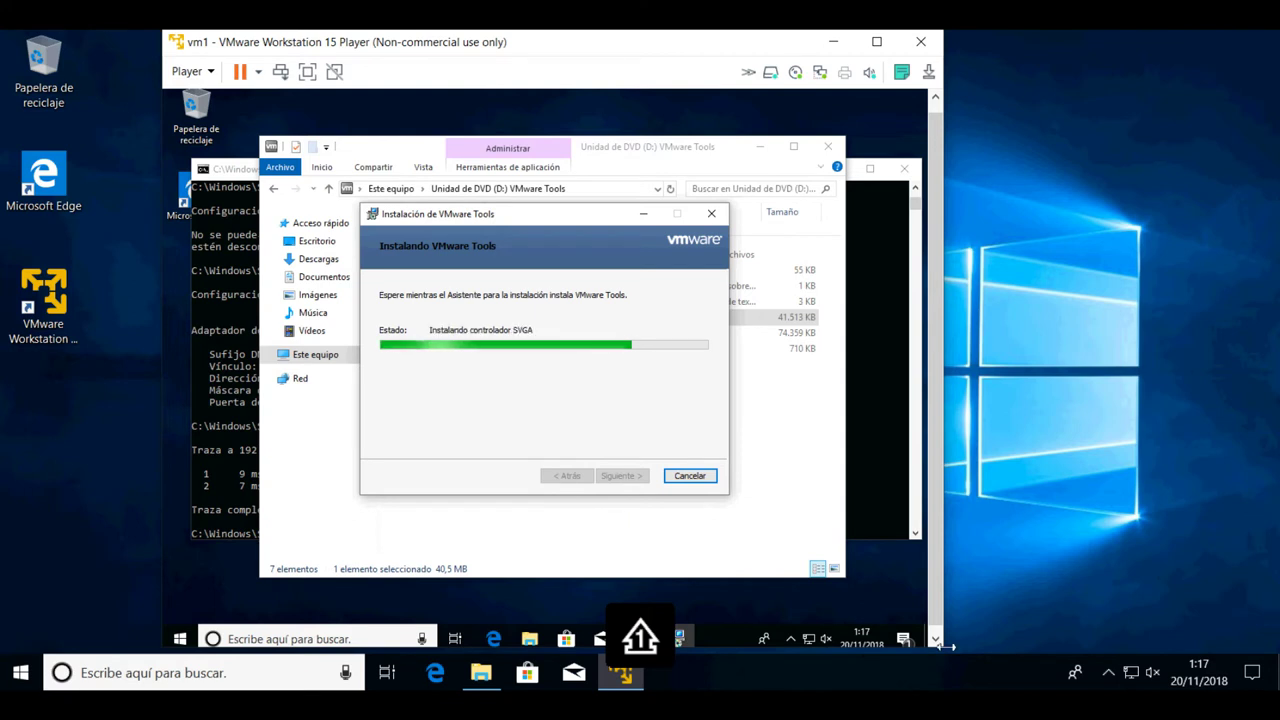
mouse_move(946, 645)
left_mouse_down()
mouse_move(850, 595)
mouse_move(790, 520)
mouse_move(914, 617)
mouse_move(1004, 636)
mouse_move(952, 644)
left_mouse_up()
left_click_drag(959, 541, 950, 541)
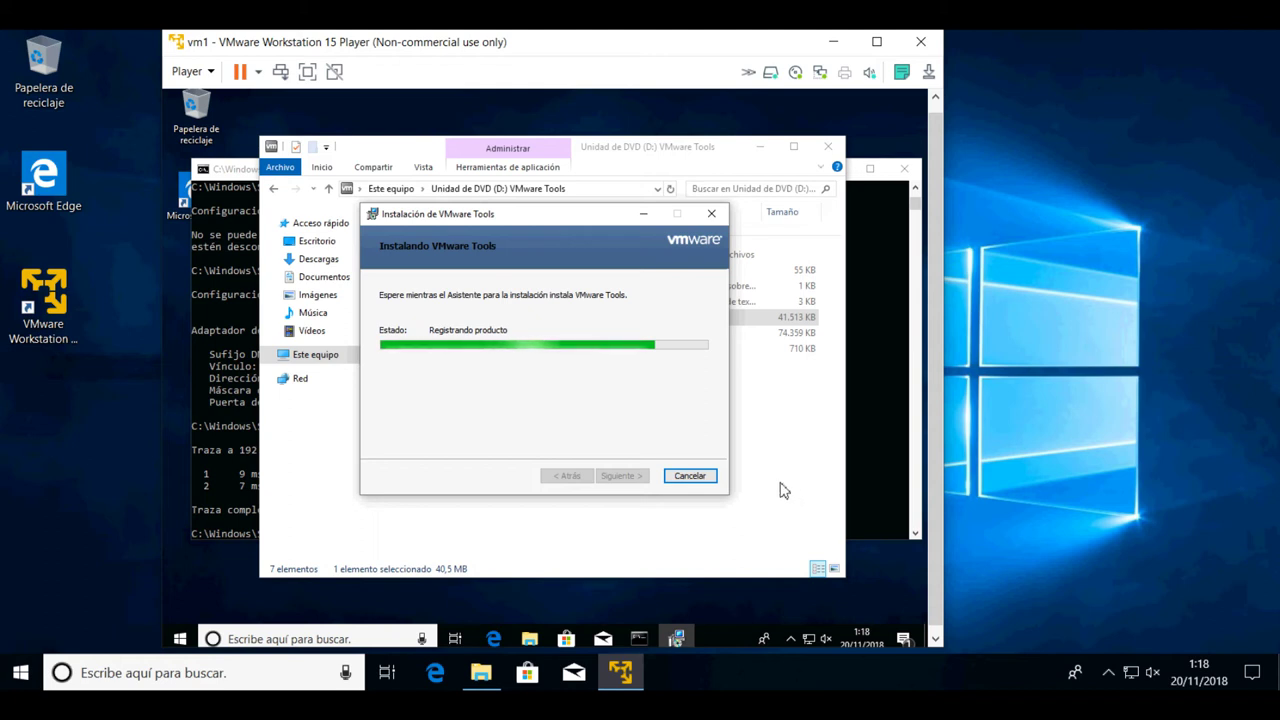
left_click(1102, 326)
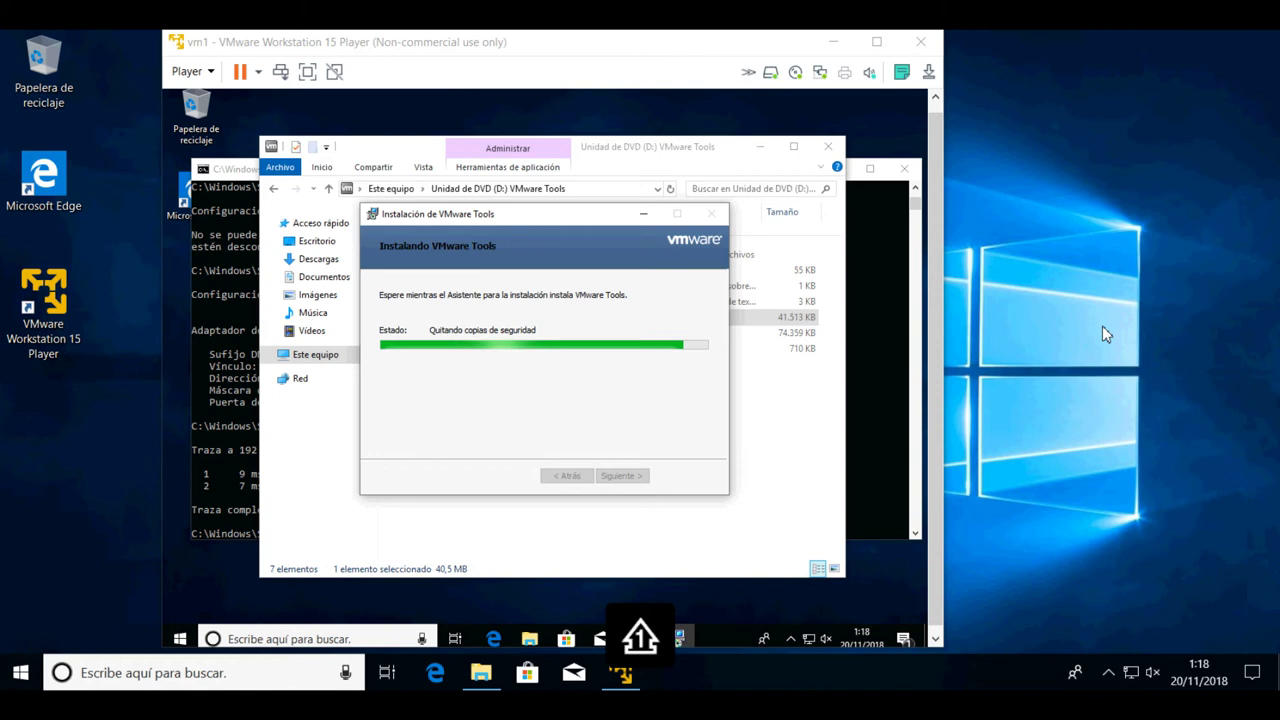
right_click(1102, 326)
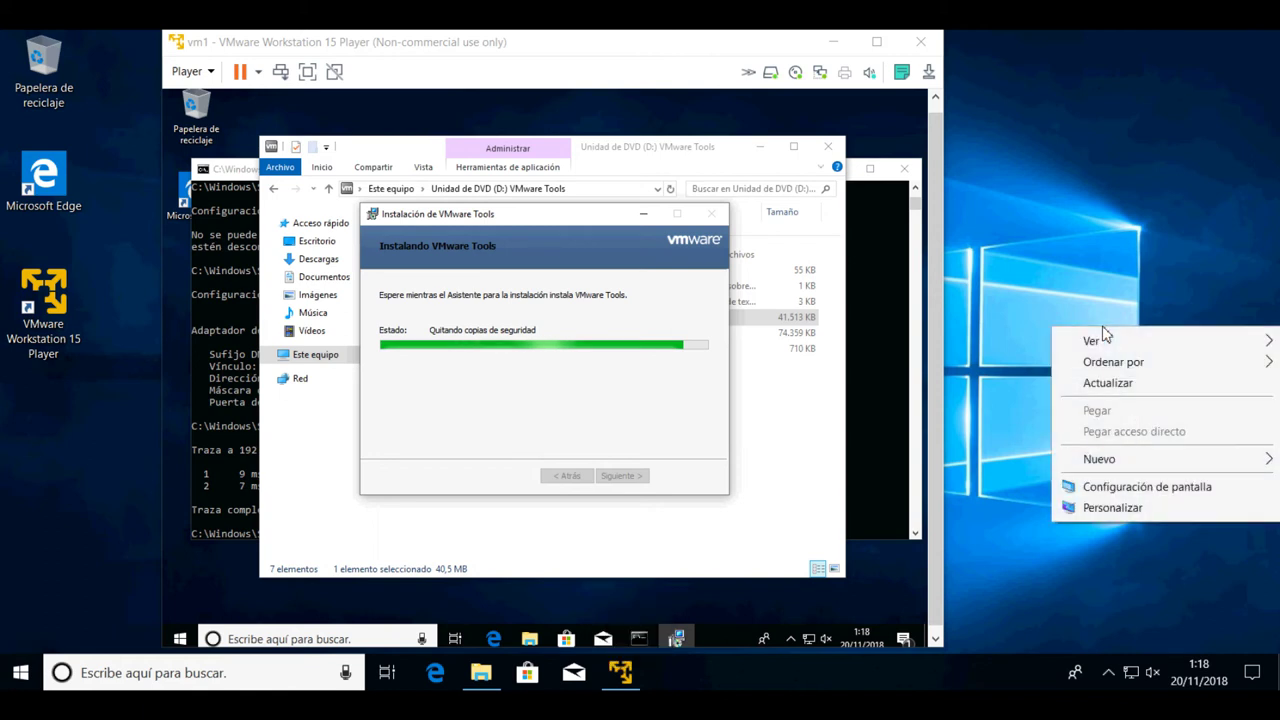
left_click(1138, 509)
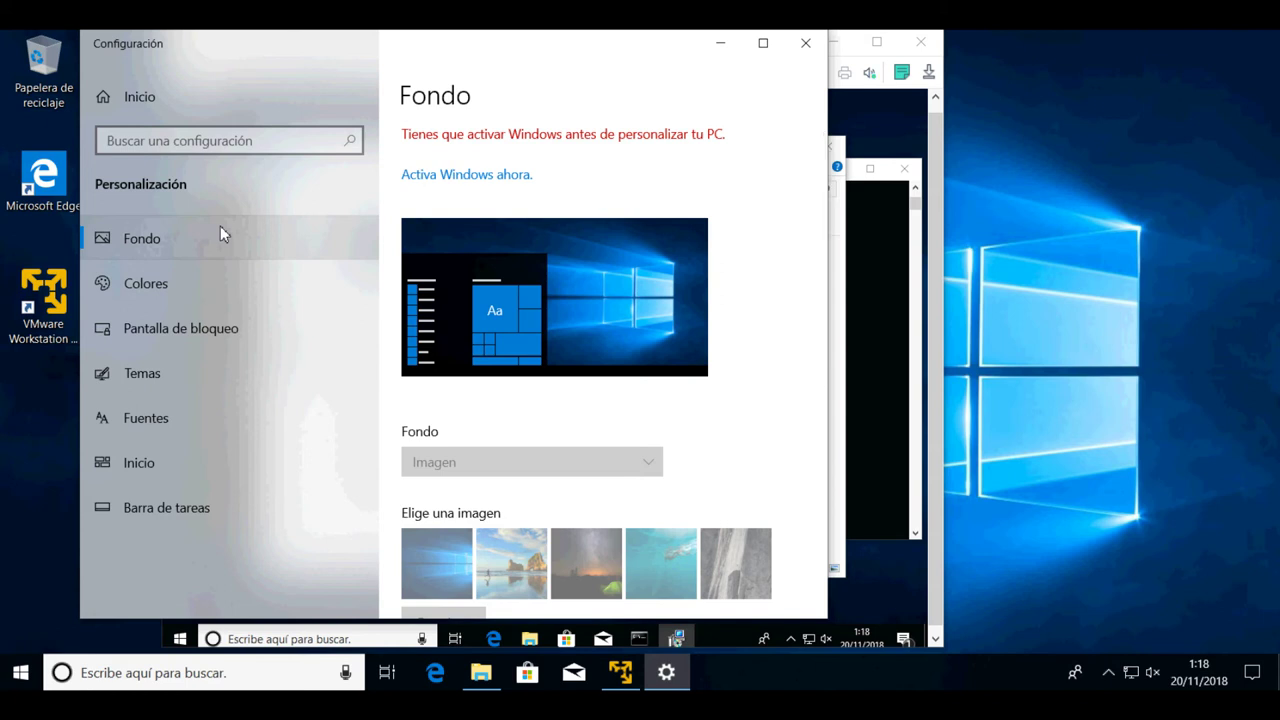
left_click(805, 50)
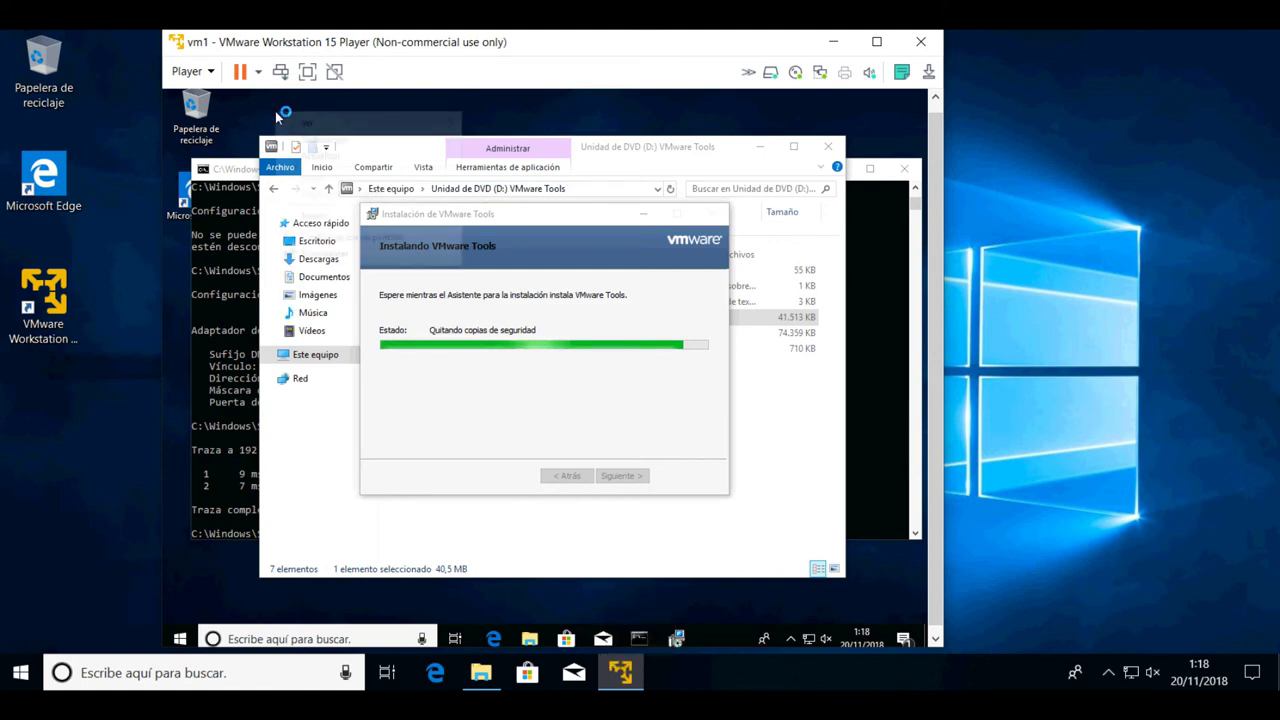
Step: Open Settings from vm1's desktop and close its VMware Tools drive and command prompt windows
right_click(275, 111)
left_click(368, 246)
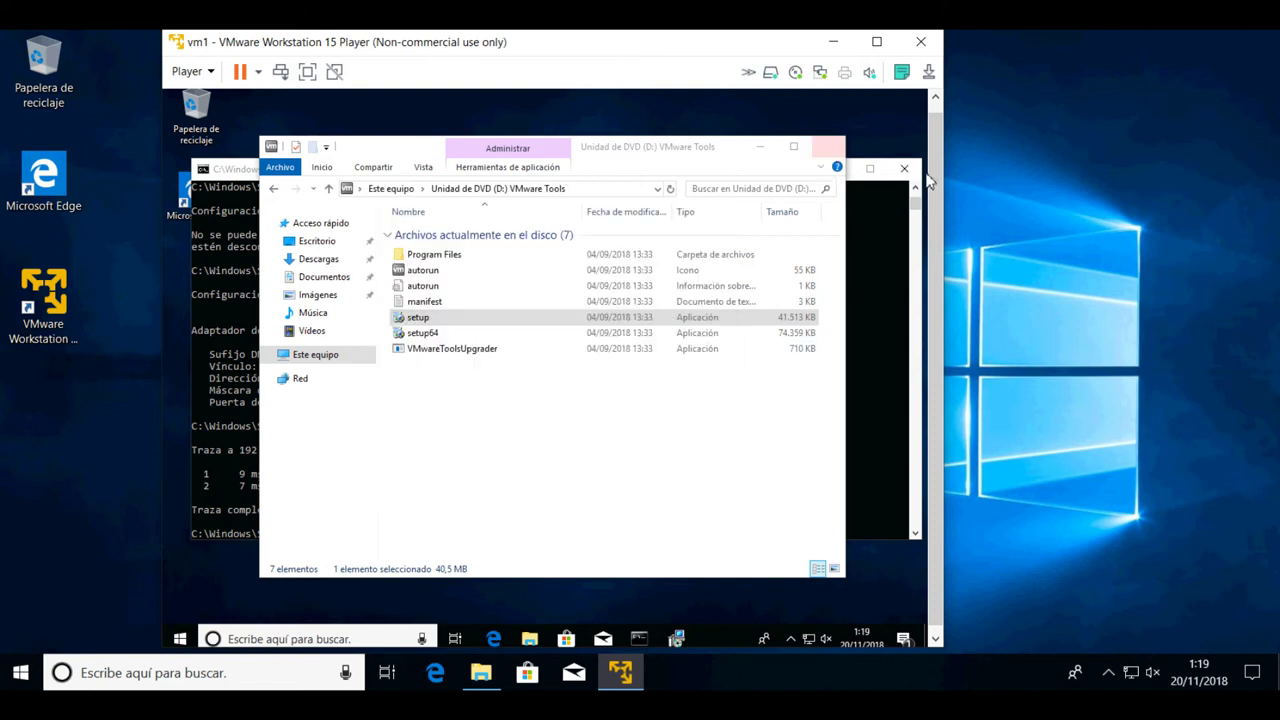
left_click(828, 147)
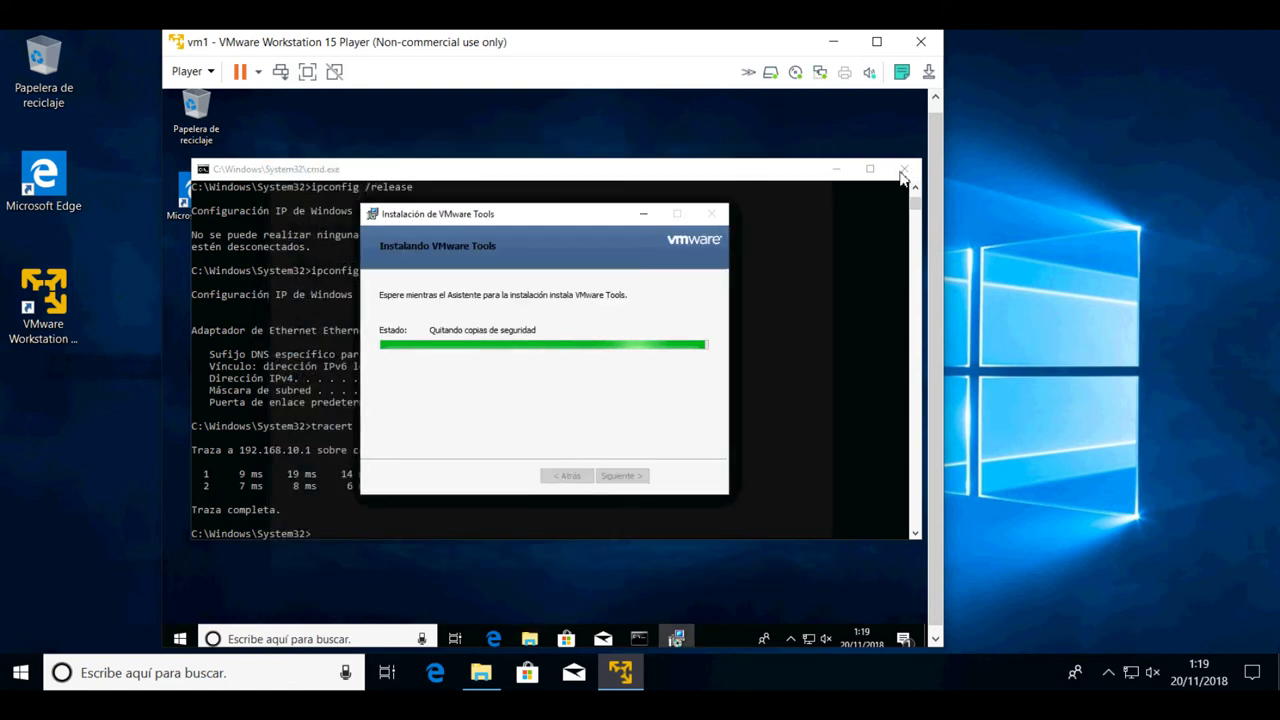
left_click(903, 173)
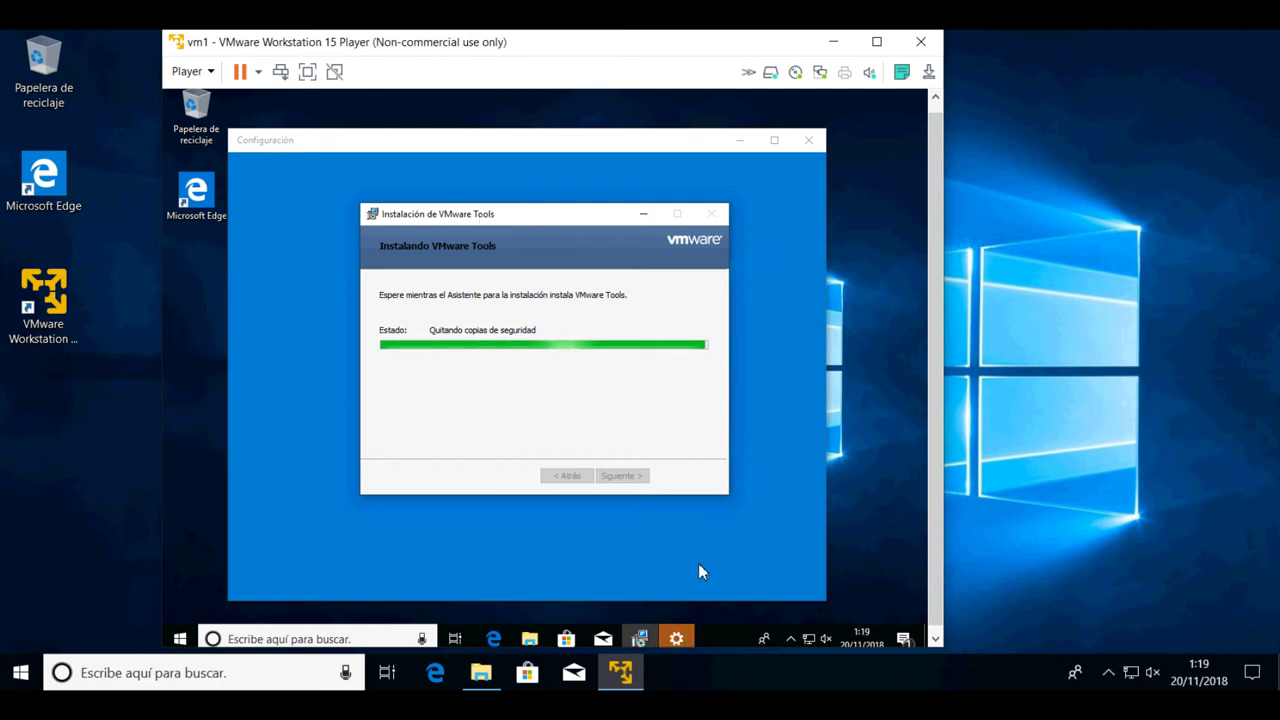
Step: Bring vm1's Settings window to the front and hide it again
left_click(687, 640)
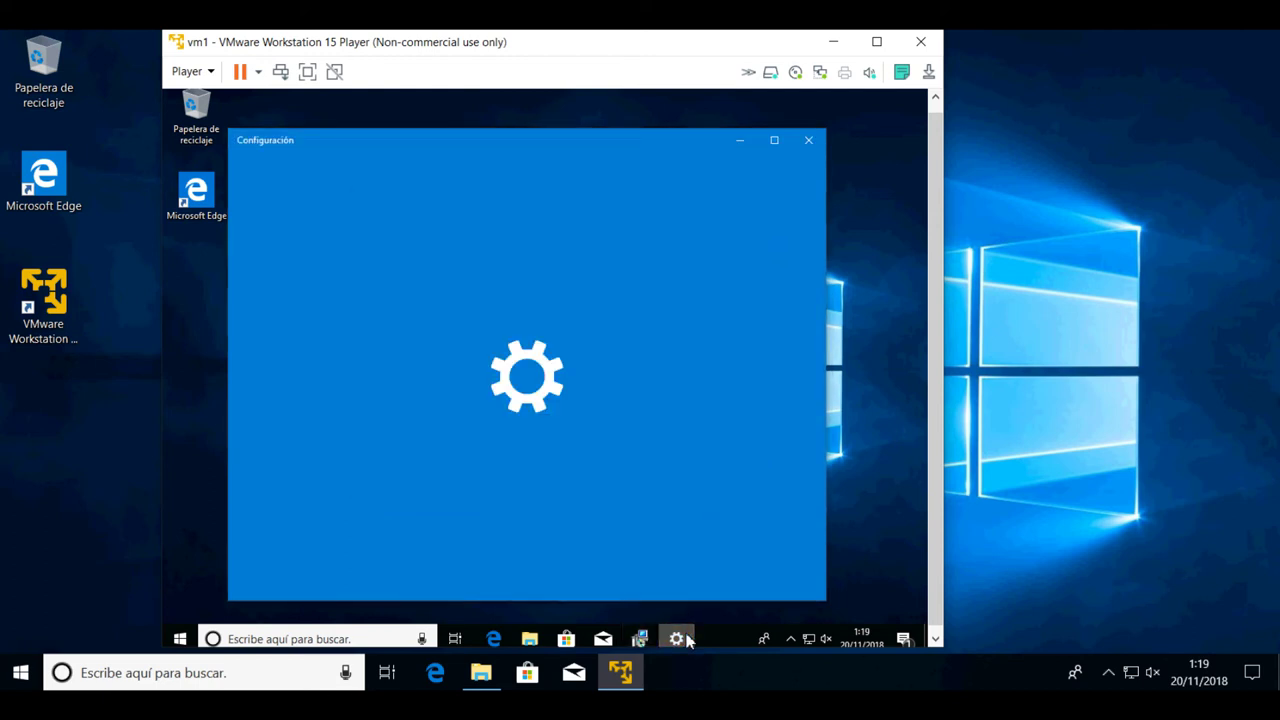
left_click(690, 636)
left_click(689, 632)
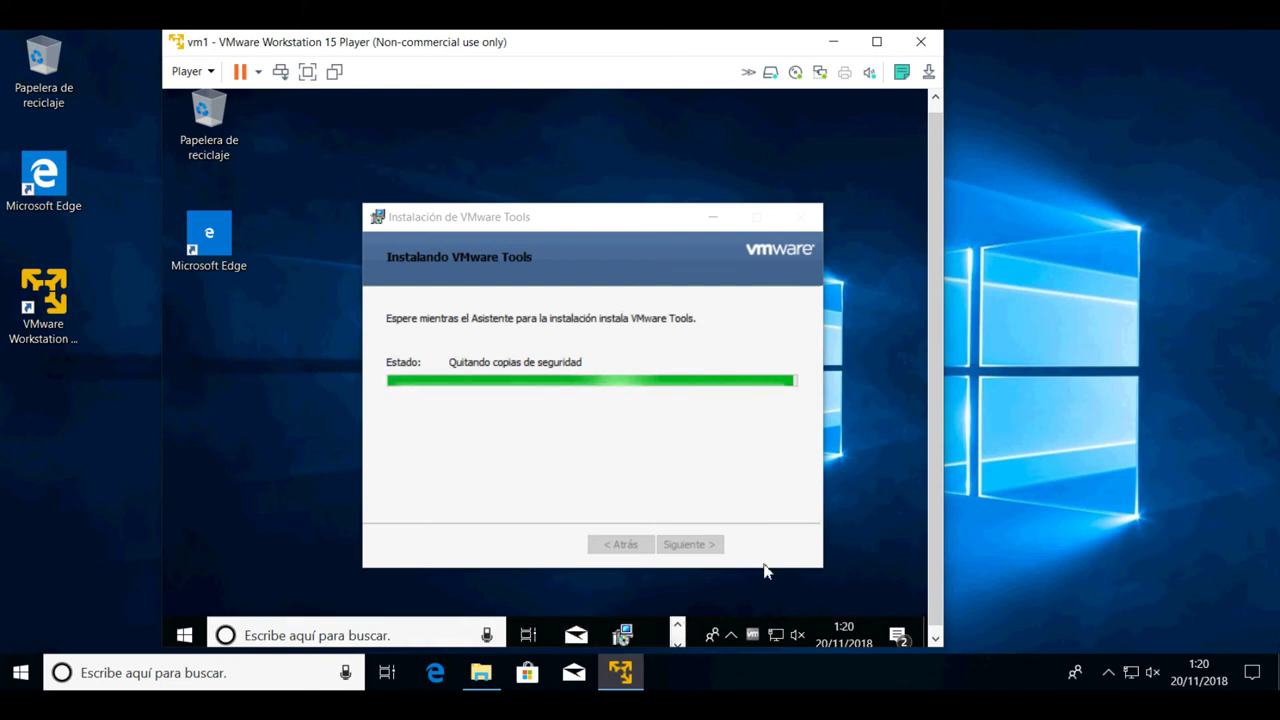
Step: Widen the vm1 window and apply the "Sí, abrir Configuración" option for correcting blurry applications
left_click_drag(947, 560, 1176, 545)
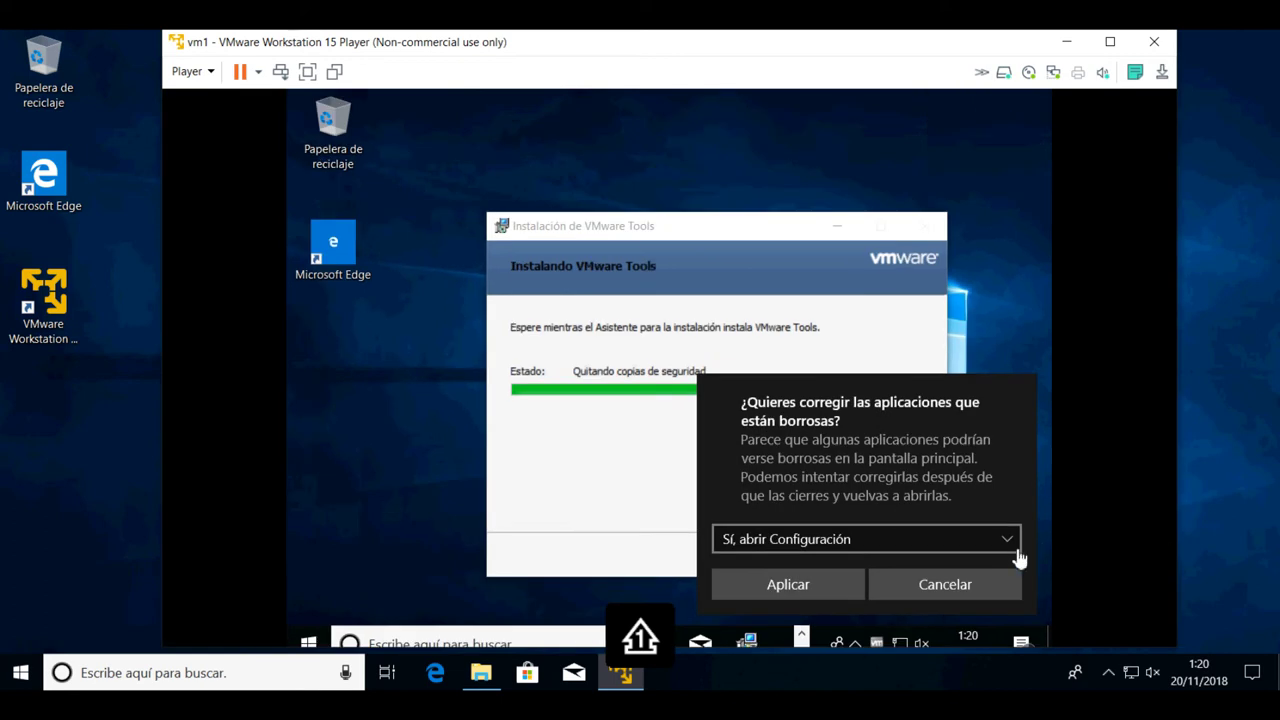
left_click(778, 586)
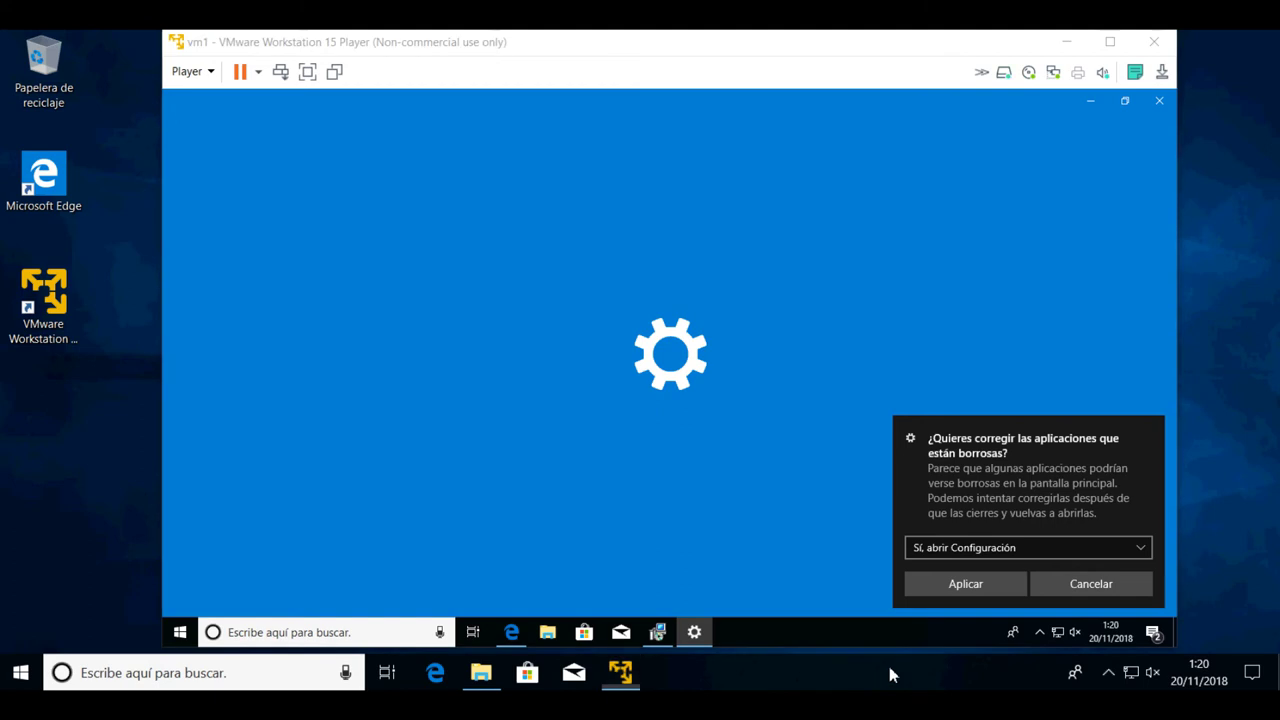
Step: Check the host's CPU and memory load in Task Manager and minimize it
right_click(887, 675)
left_click(975, 576)
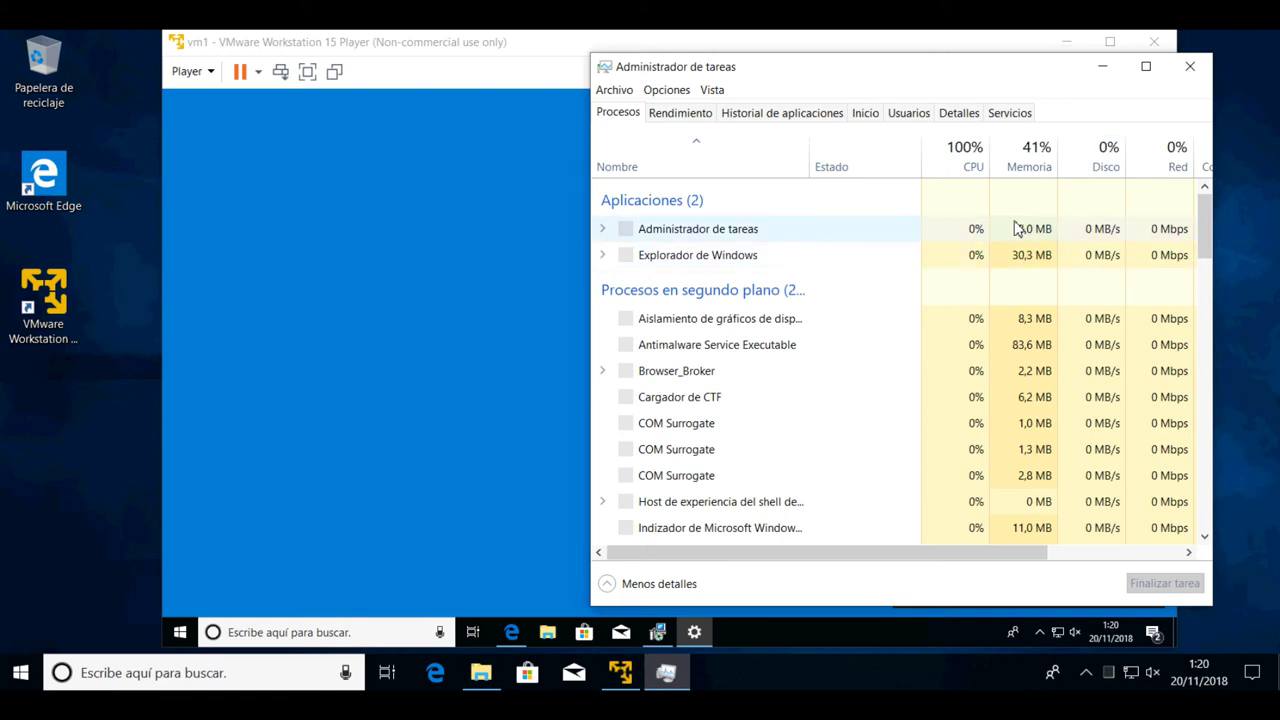
left_click(958, 234)
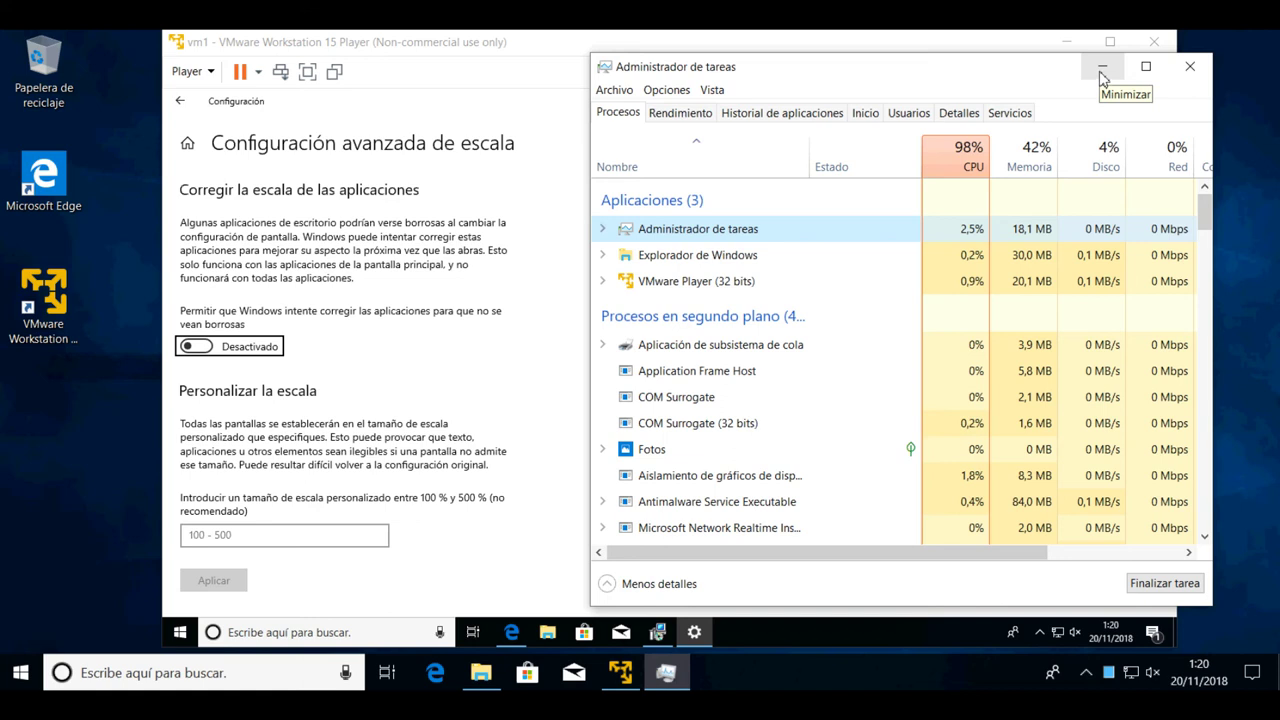
left_click(1102, 67)
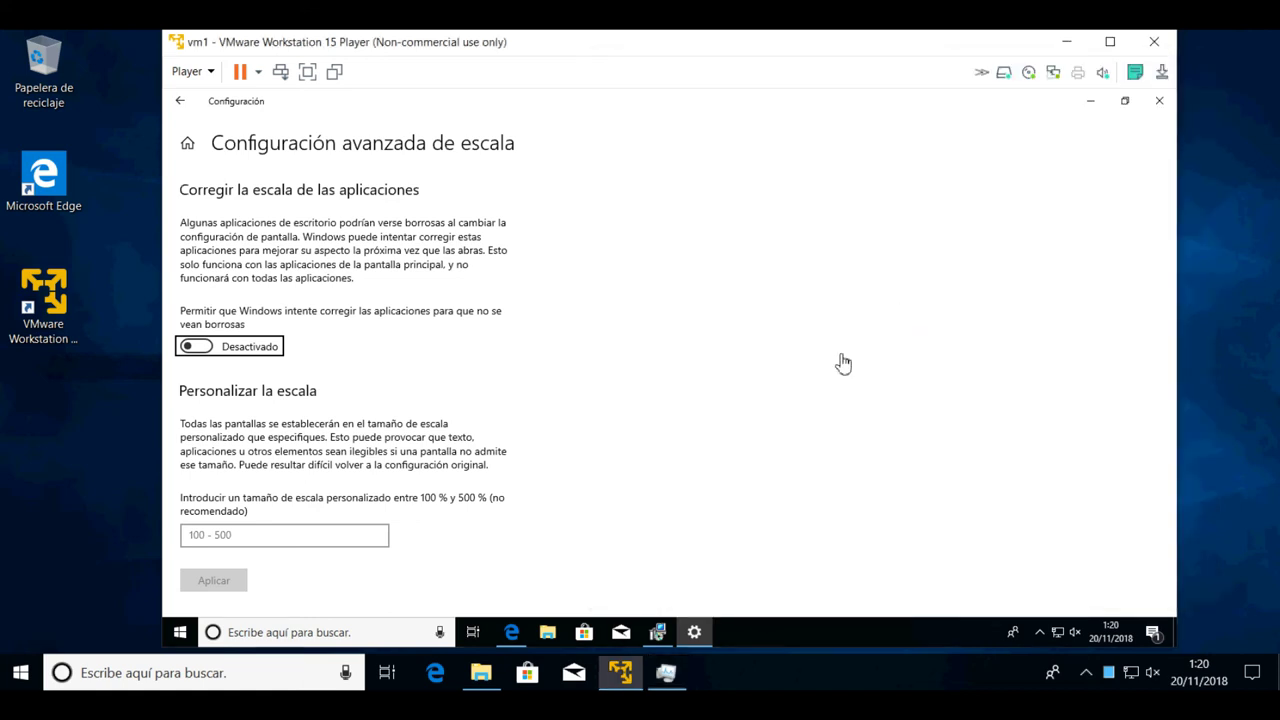
Step: Turn on Windows' correction of blurry applications in vm1's advanced scaling settings and close the Settings window
left_click(196, 346)
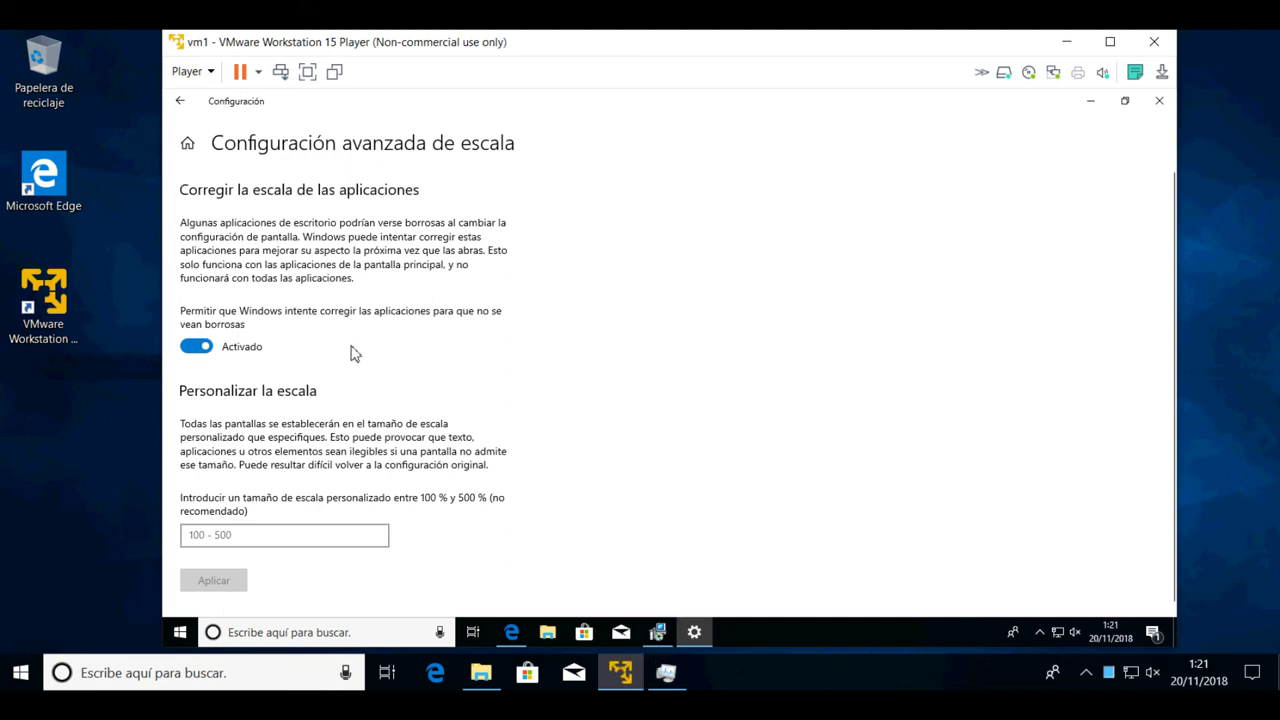
scroll(234, 296, "down", 1)
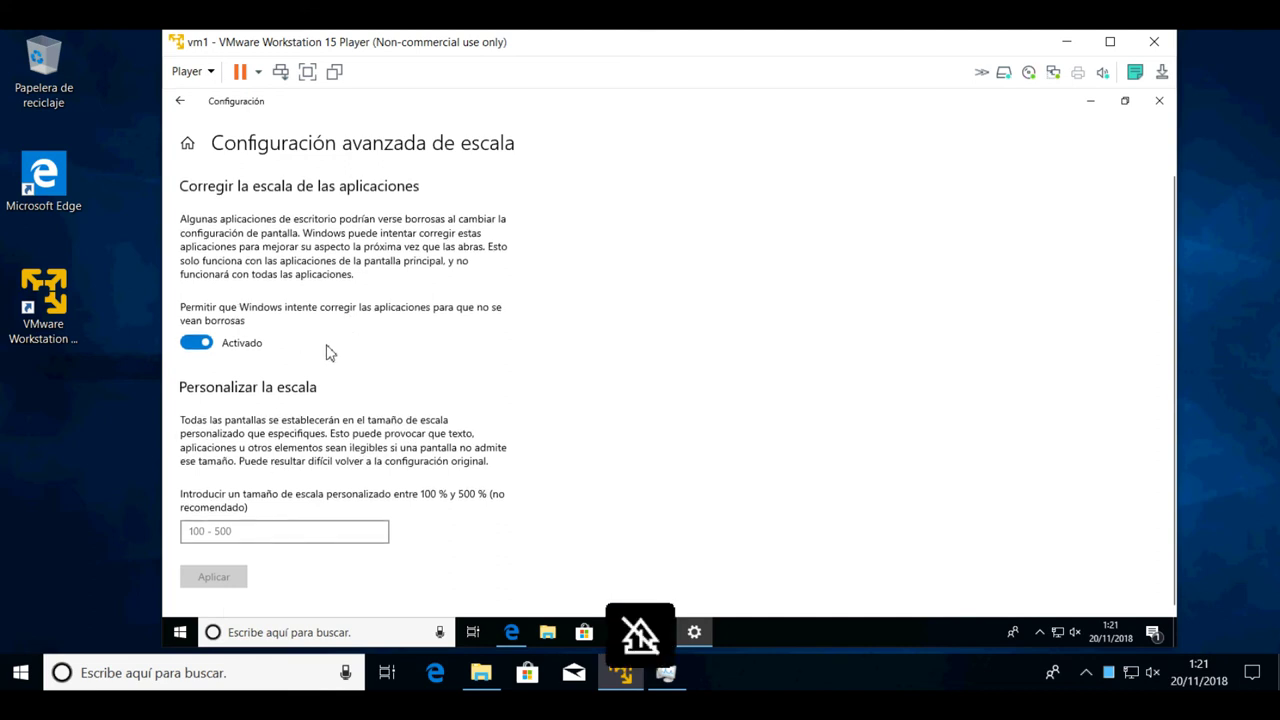
left_click(1159, 100)
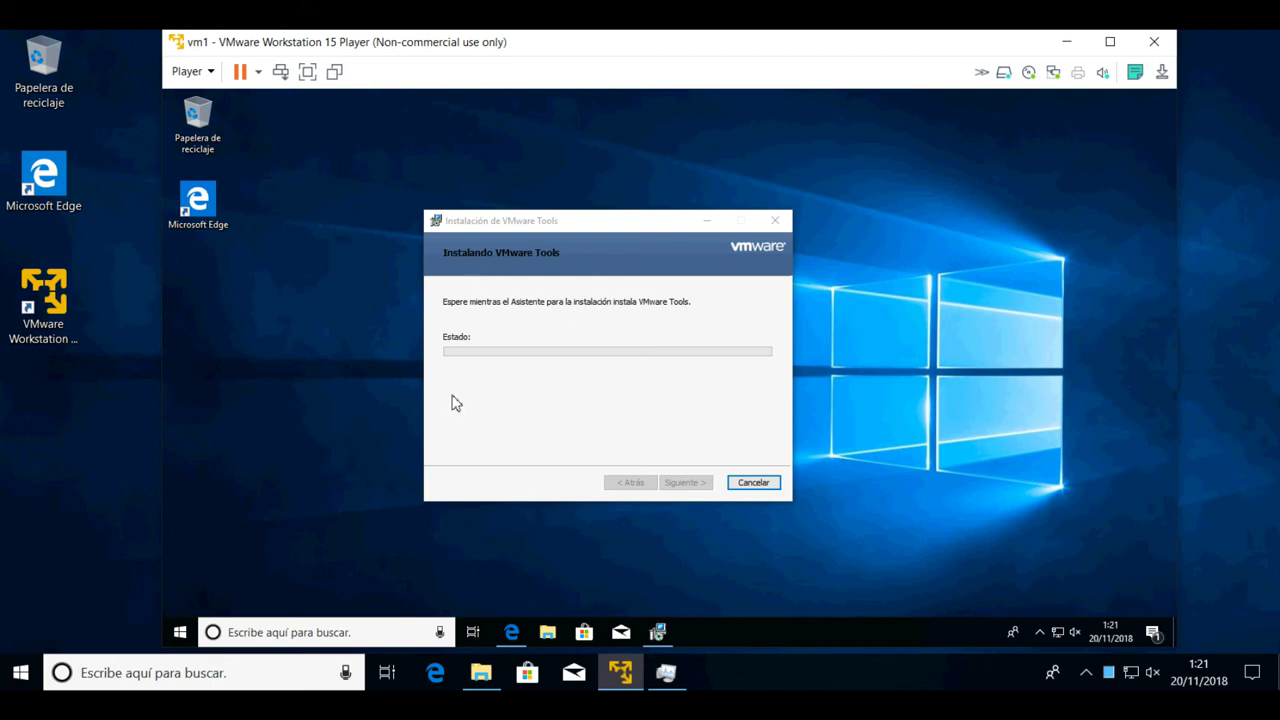
Step: Restore vm1's Microsoft Edge window, switch vm1 to Unity mode and dismiss the DVD drive notification
left_click(513, 639)
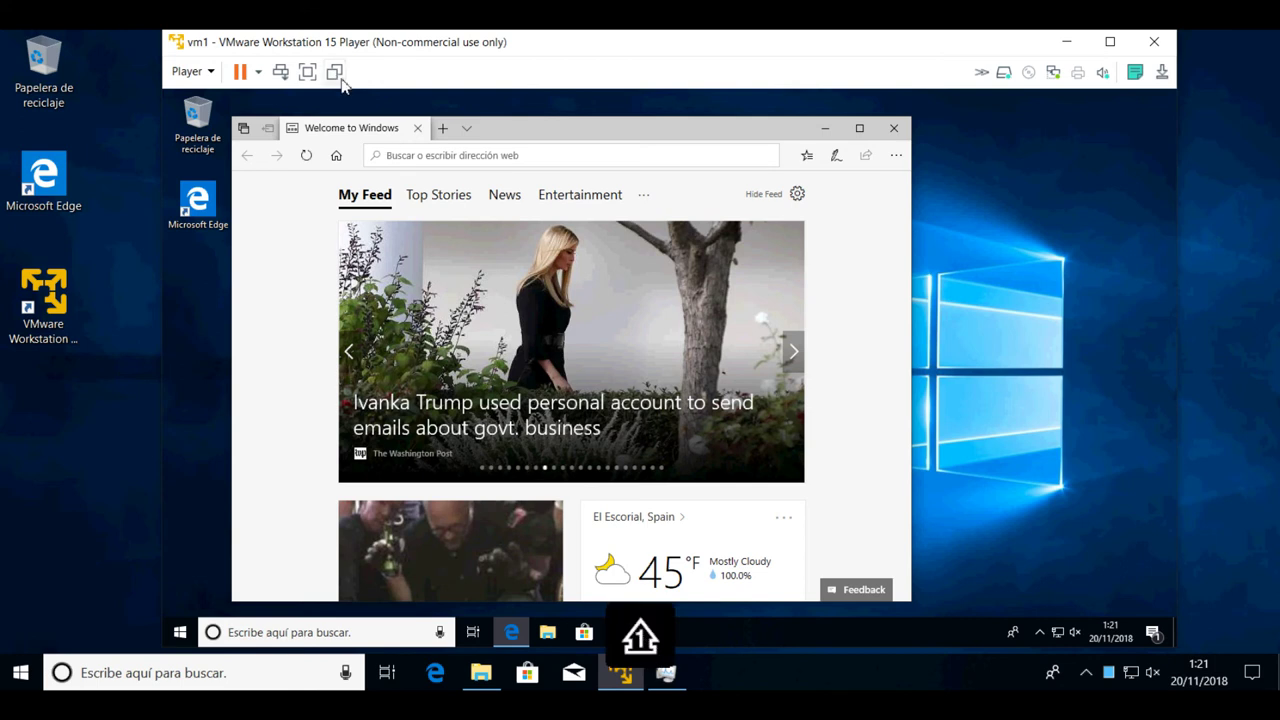
left_click(334, 72)
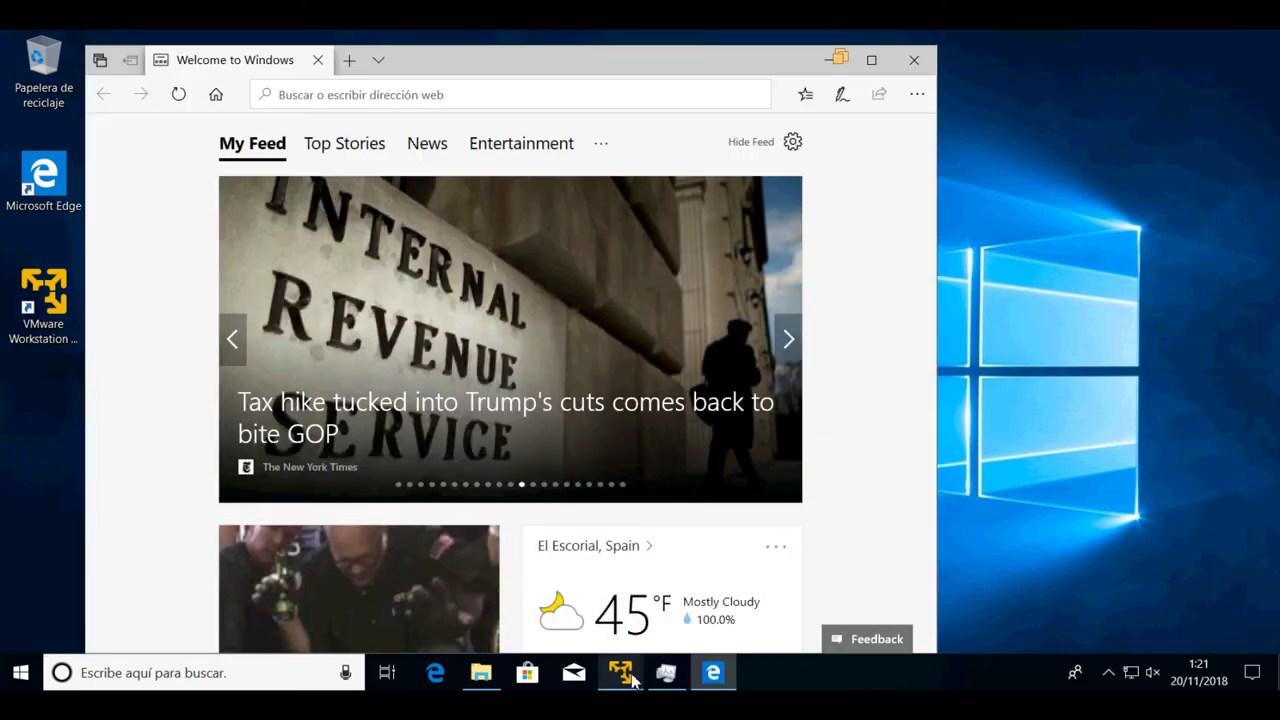
mouse_move(733, 678)
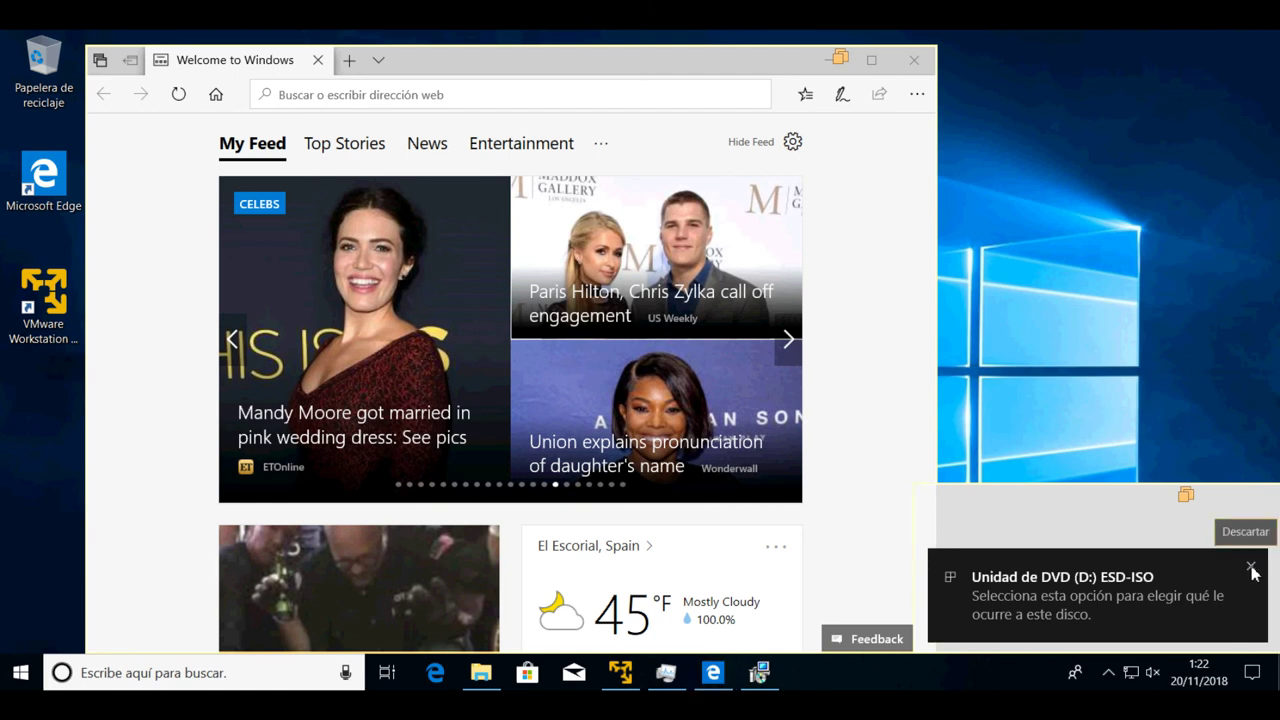
left_click(1251, 569)
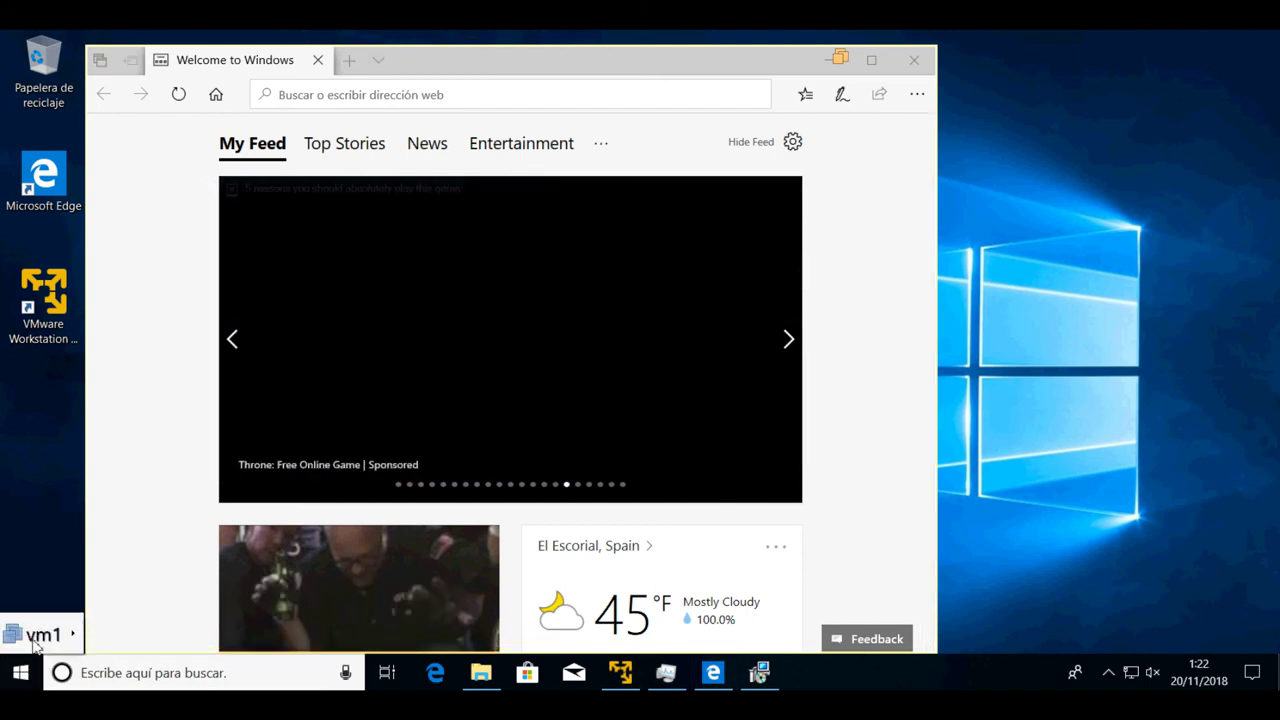
Step: Open Este equipo from vm1's Unity applications list and select its Disco local (C:) drive
left_click(35, 643)
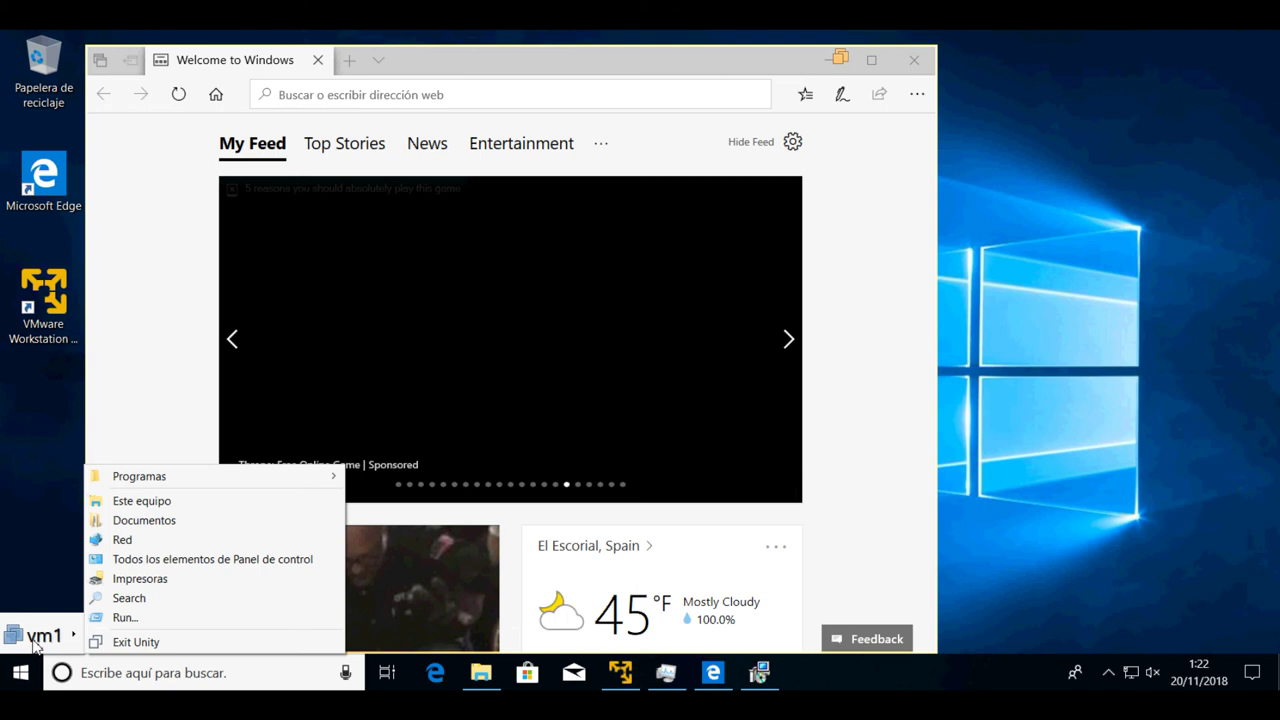
left_click(178, 502)
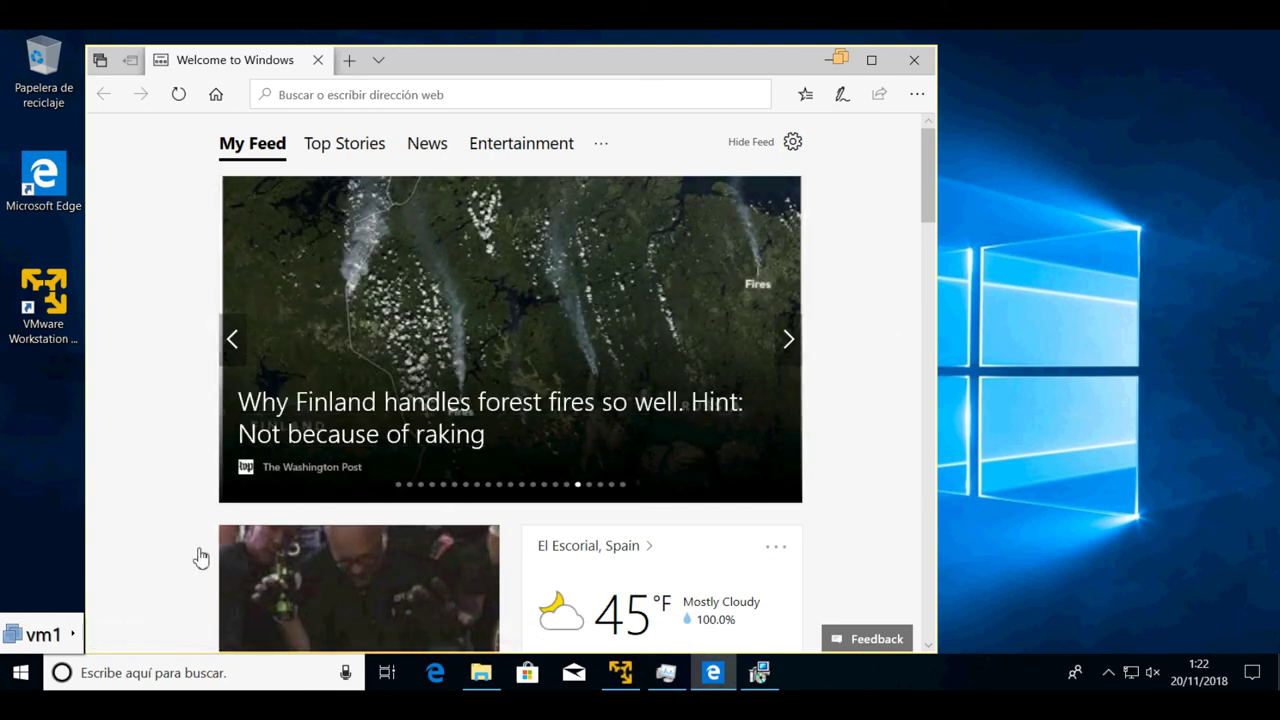
left_click(45, 635)
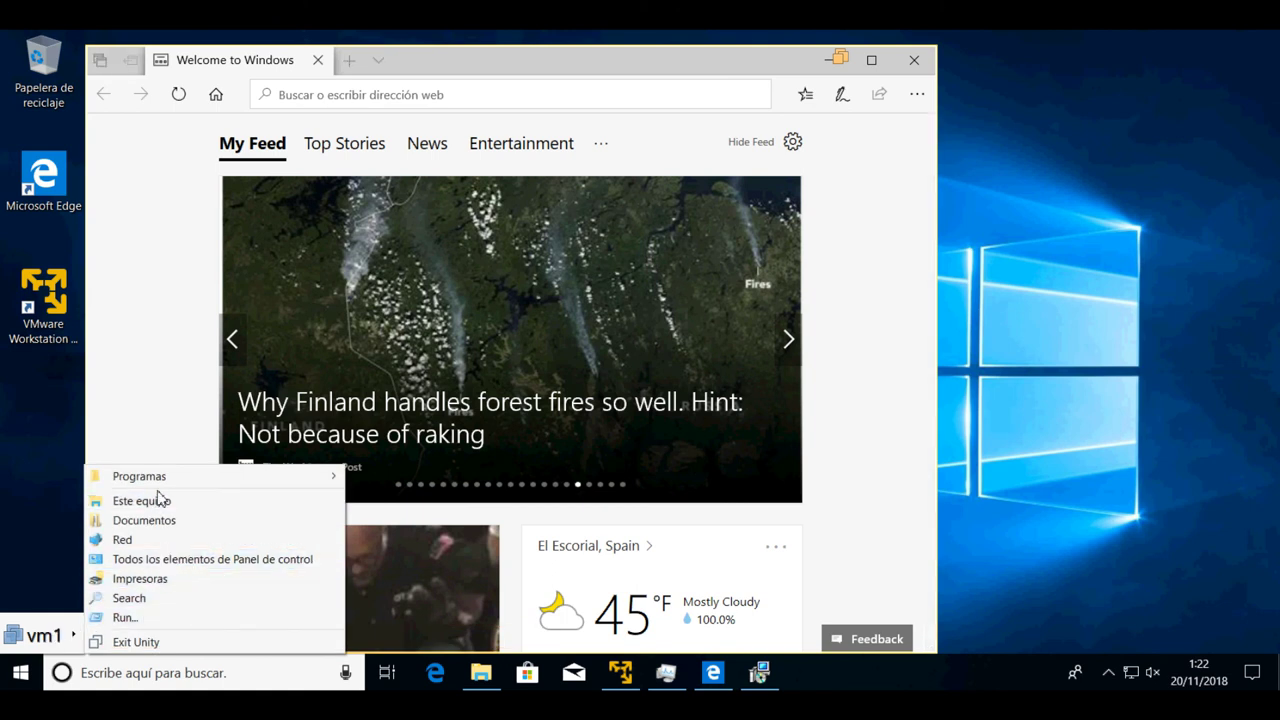
left_click(298, 501)
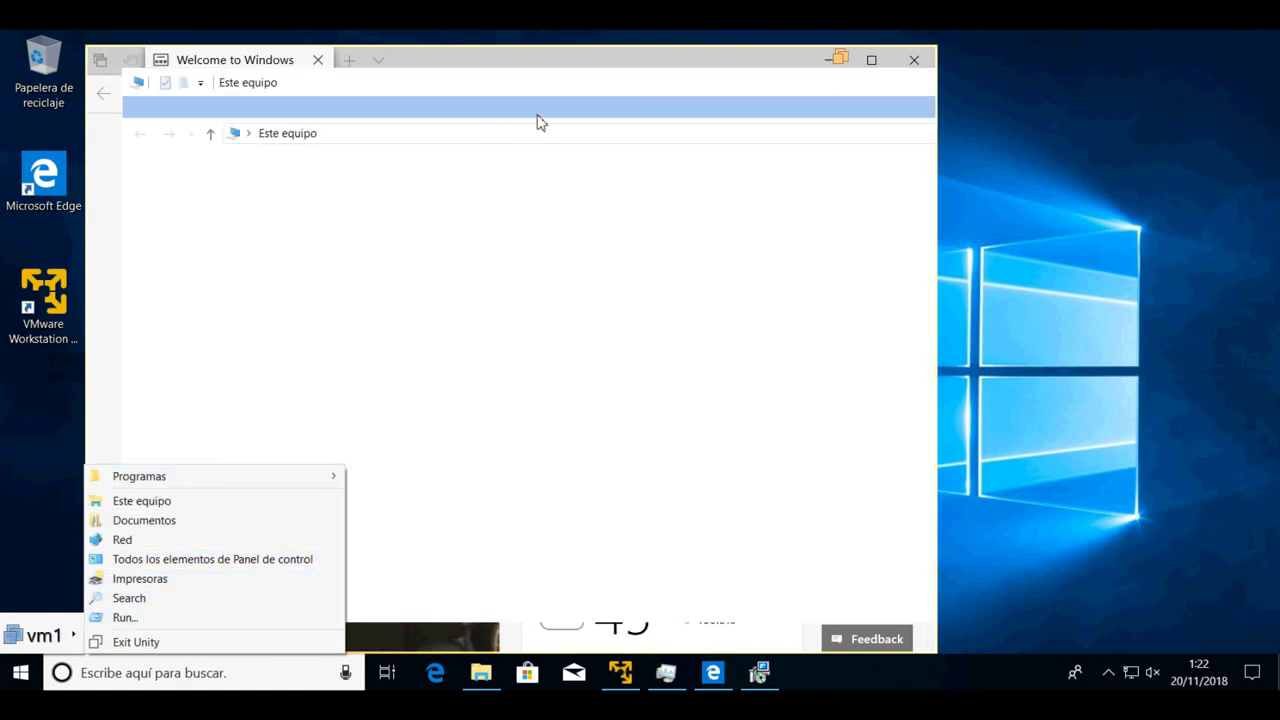
left_click_drag(514, 82, 527, 94)
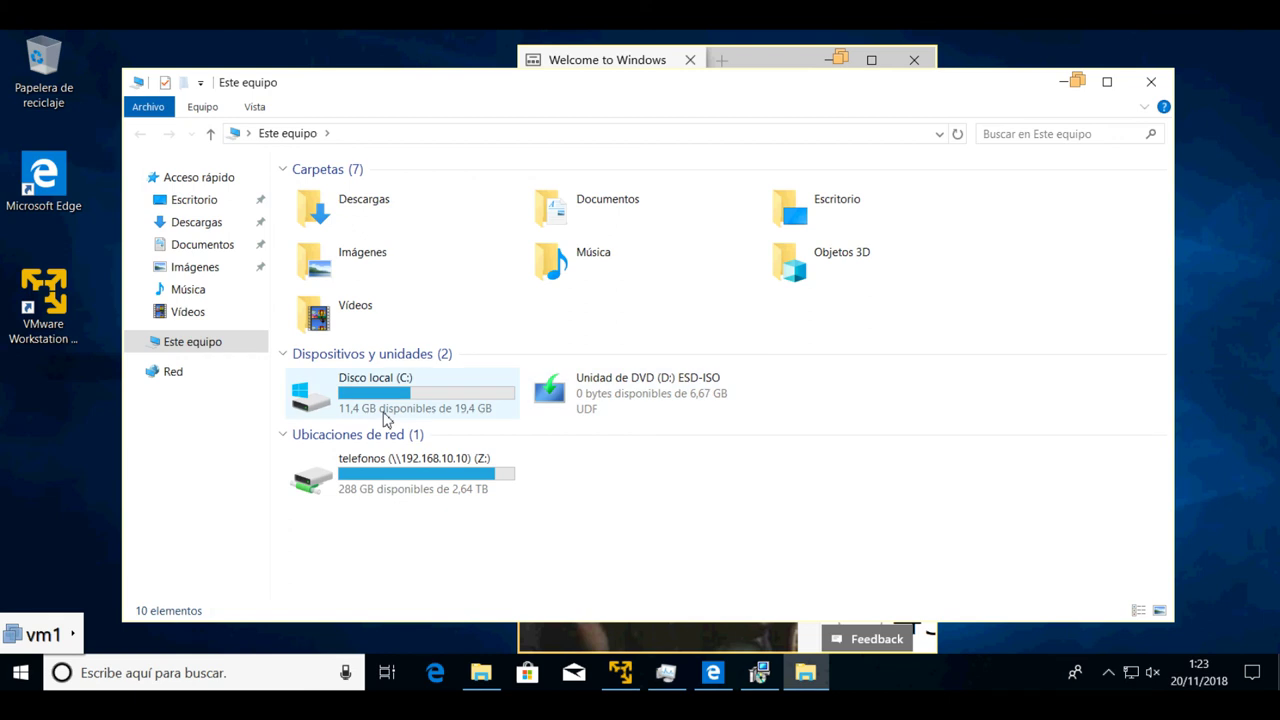
left_click(384, 414)
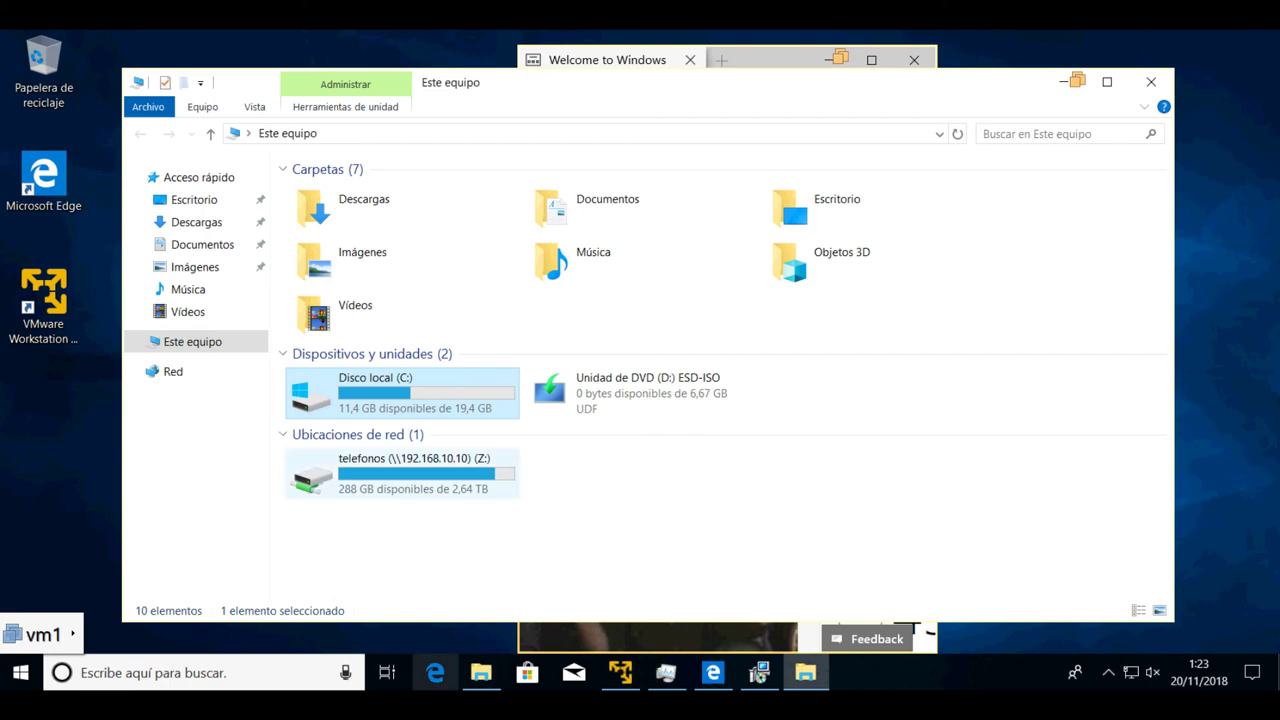
Step: Place the host's File Explorer beside vm1's Este equipo window and open the host folder Documentos > Virtual Machines > vm1
left_click(484, 676)
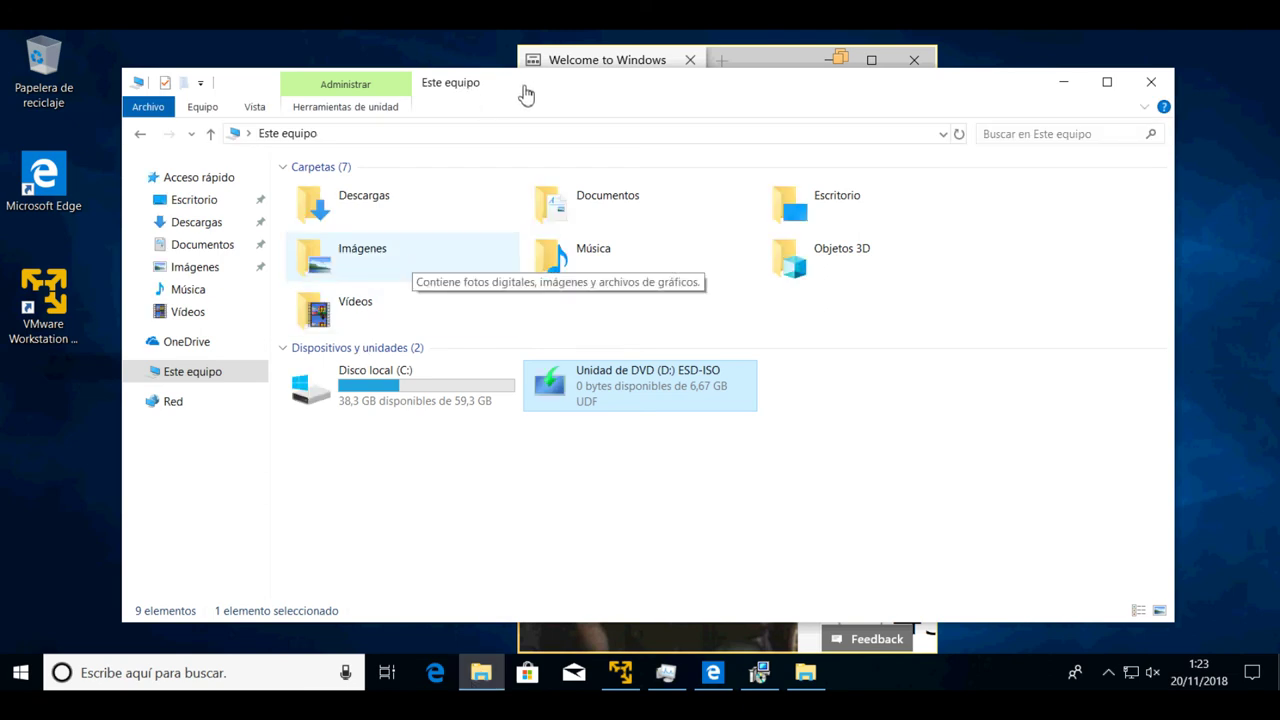
left_click_drag(546, 95, 929, 106)
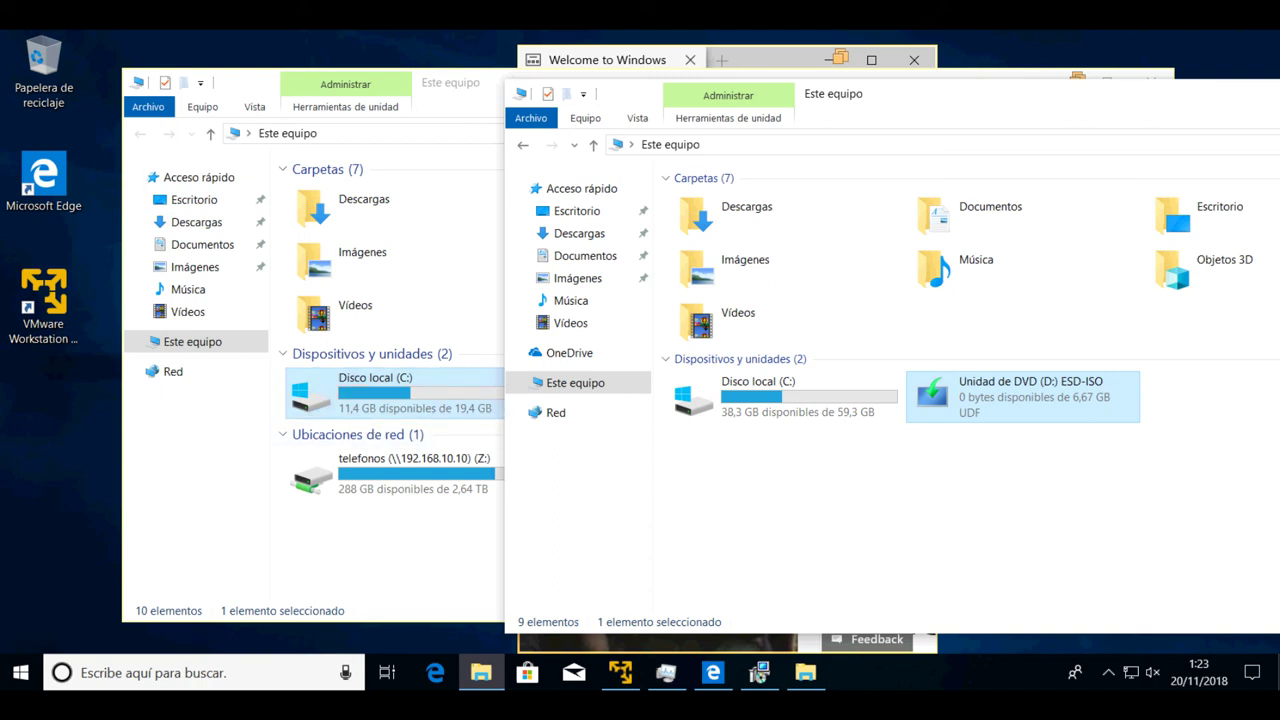
double_click(1005, 207)
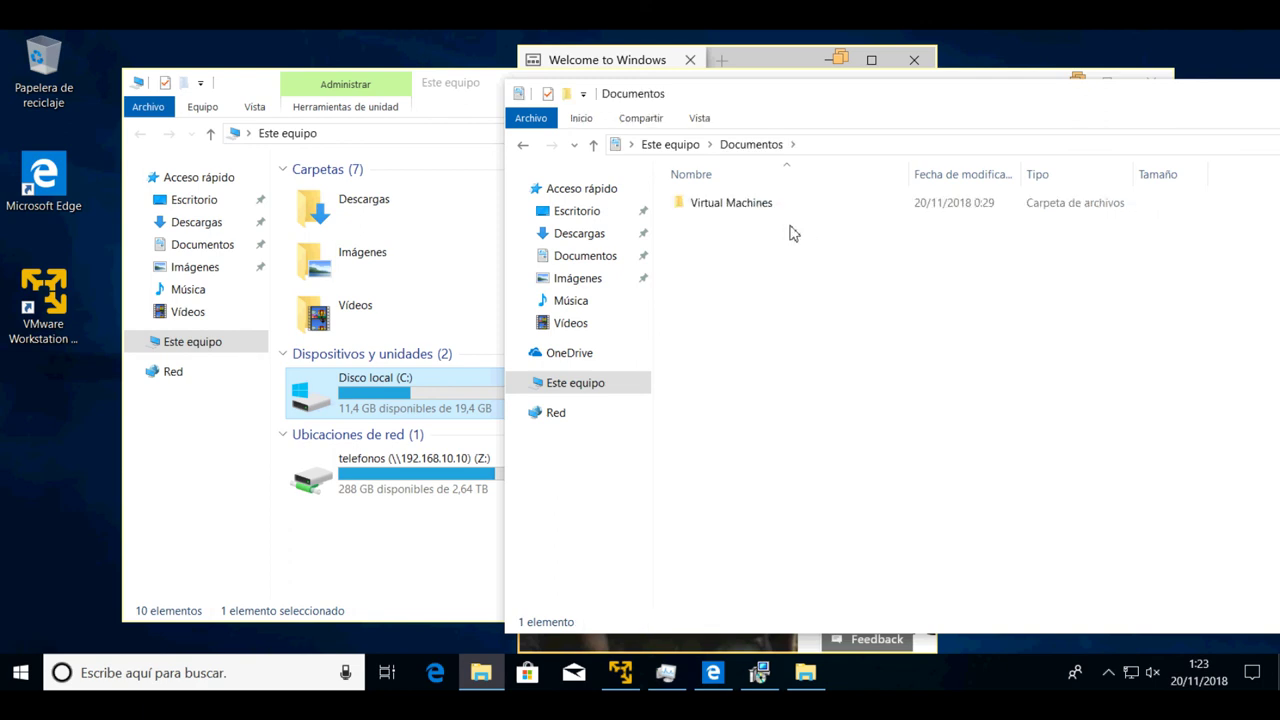
left_click(711, 205)
key("Return")
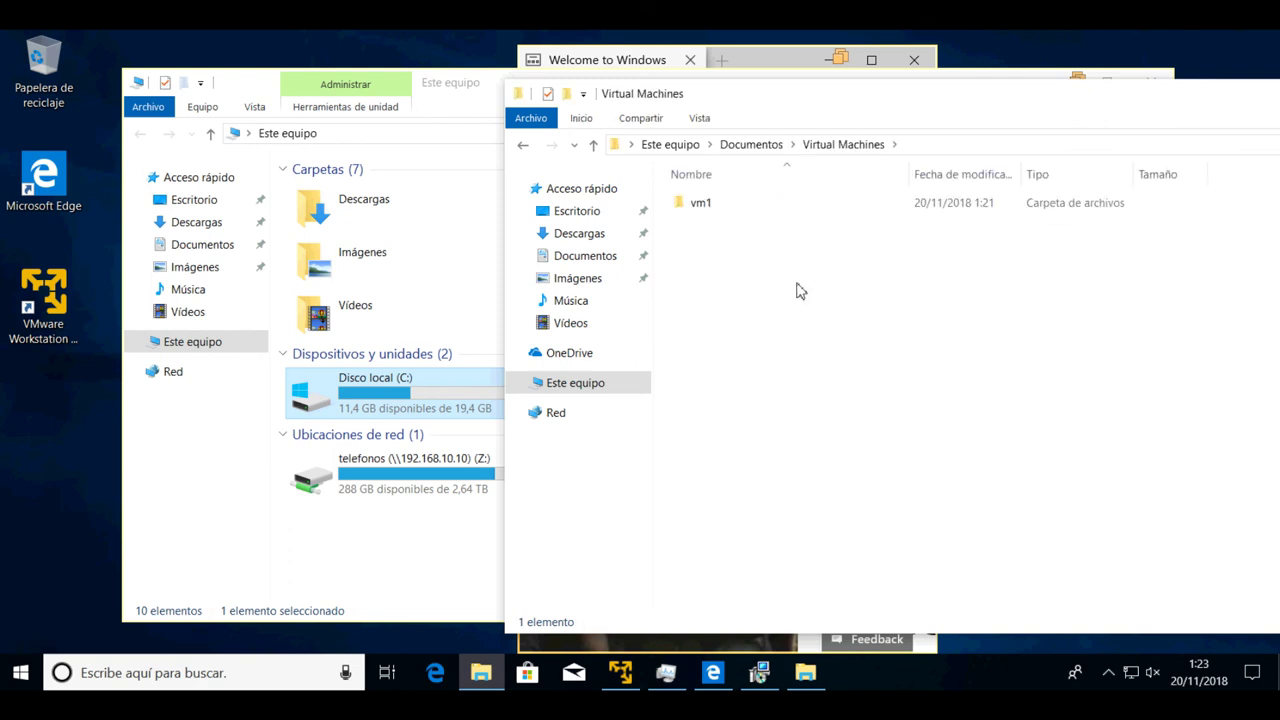
left_click(695, 206)
key("Return")
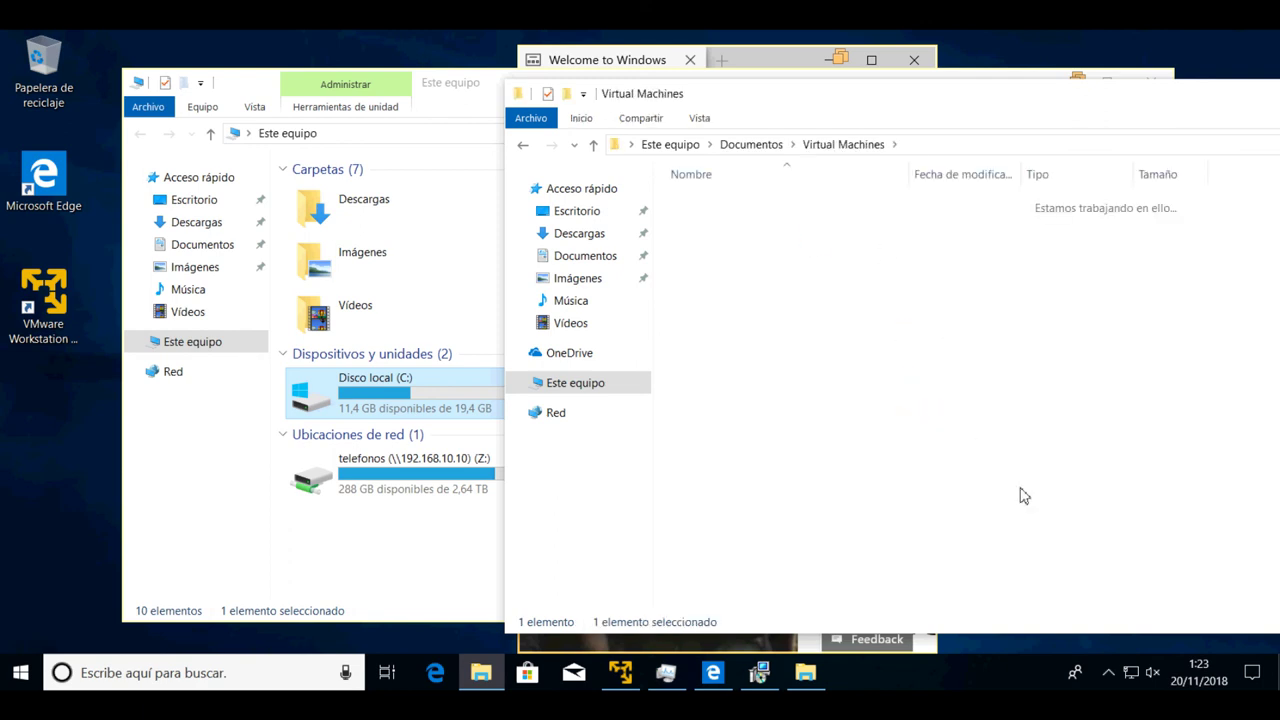
Step: Select the virtual machine's files in the vm1 folder to check their total size, and close both File Explorer windows
left_click_drag(1254, 557, 721, 168)
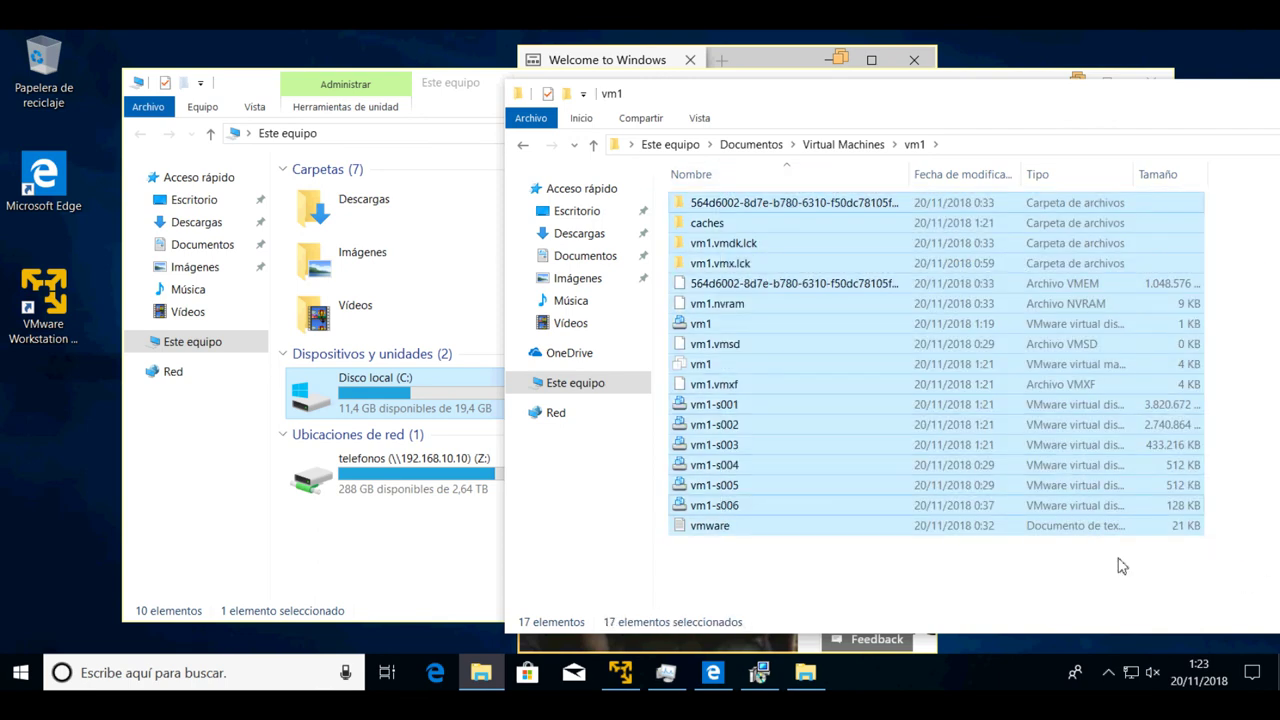
left_click(1258, 565)
left_click_drag(1258, 566, 808, 313)
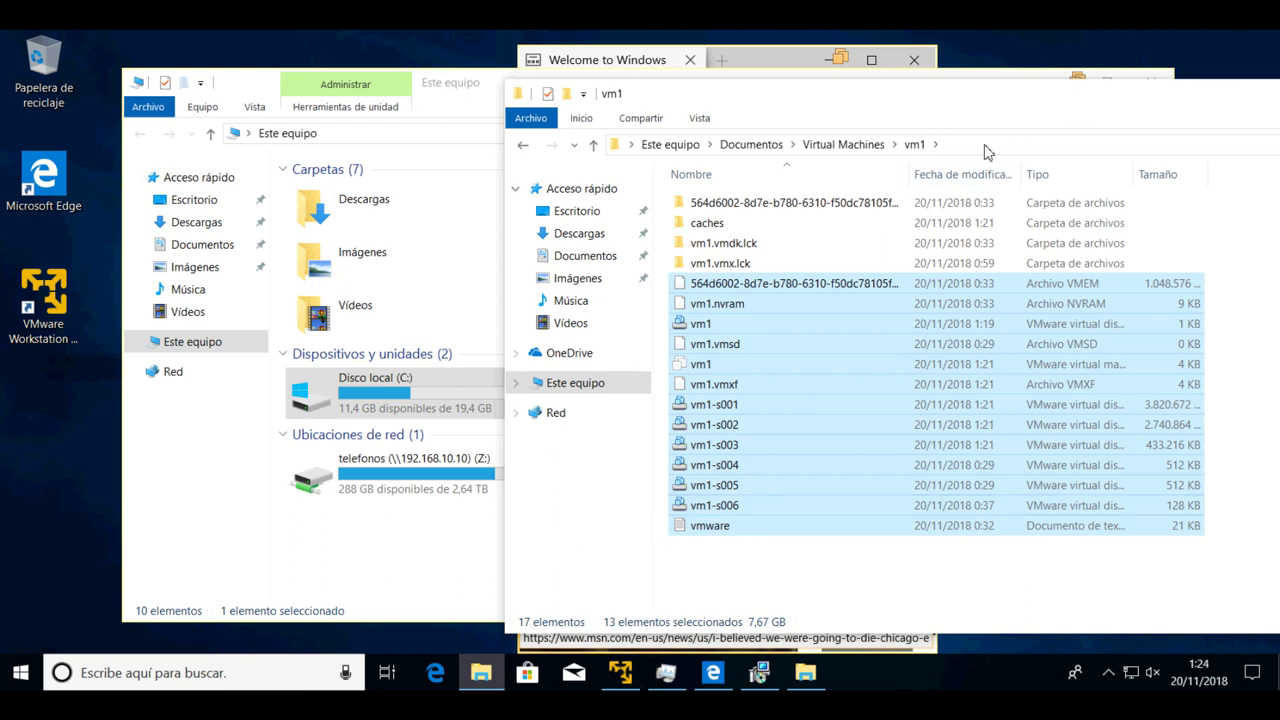
left_click_drag(950, 101, 612, 81)
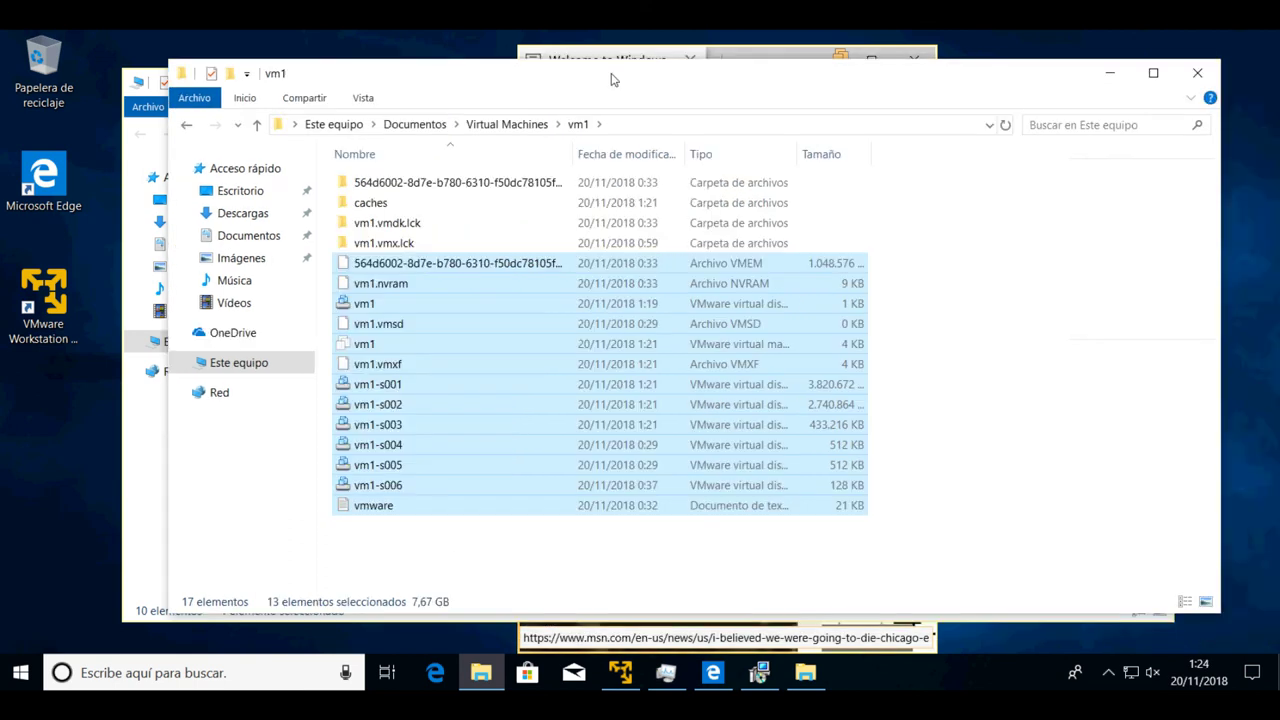
left_click(1206, 78)
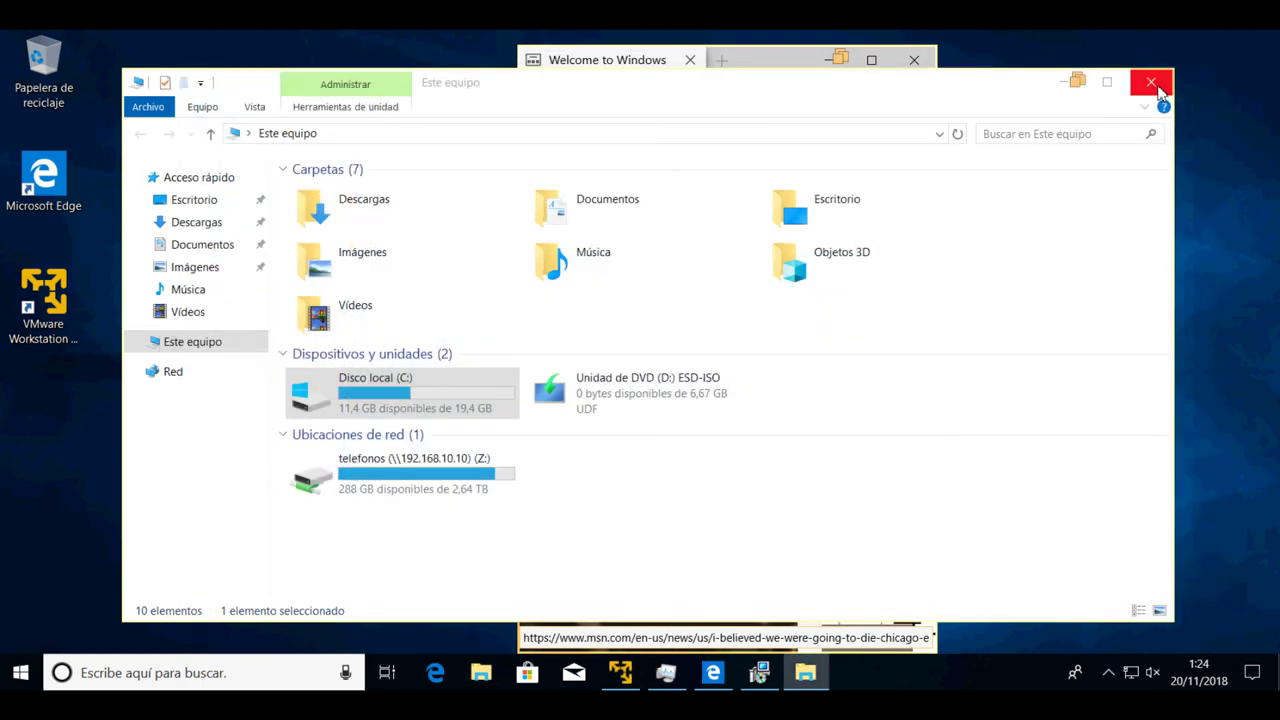
left_click(1152, 86)
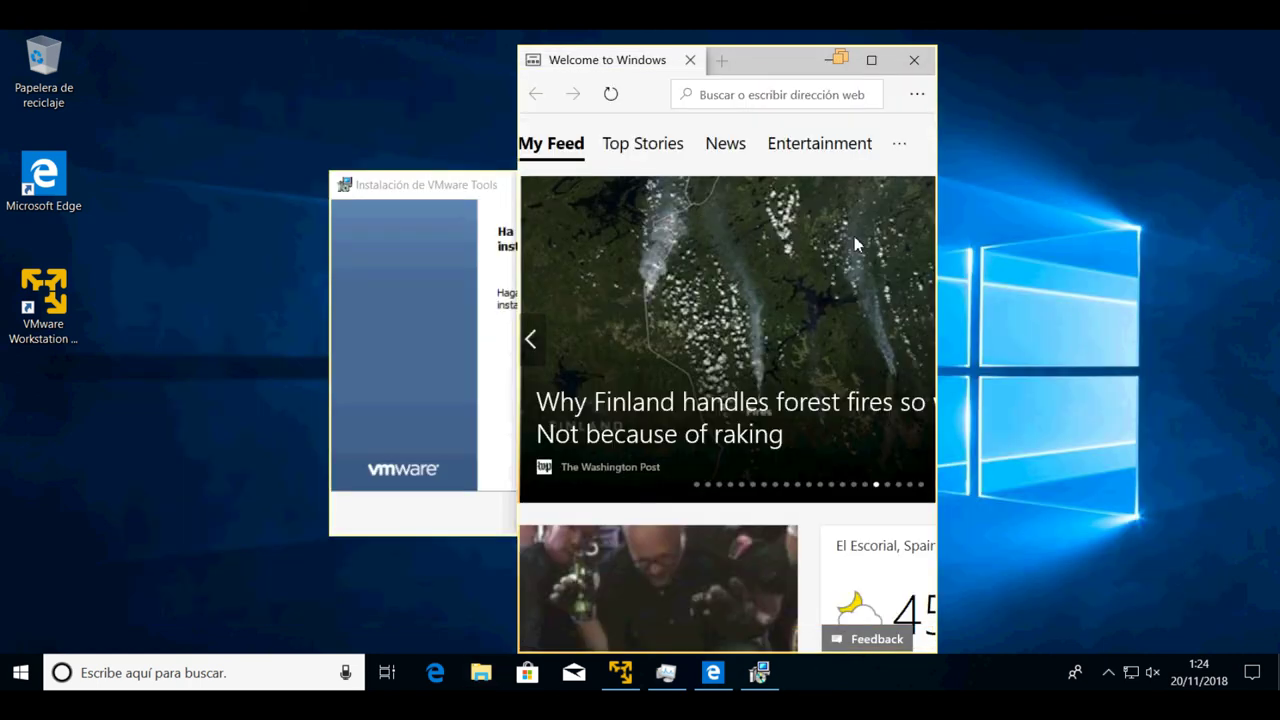
Step: Finish the VMware Tools installation wizard in vm1 and accept the system restart
left_click(428, 266)
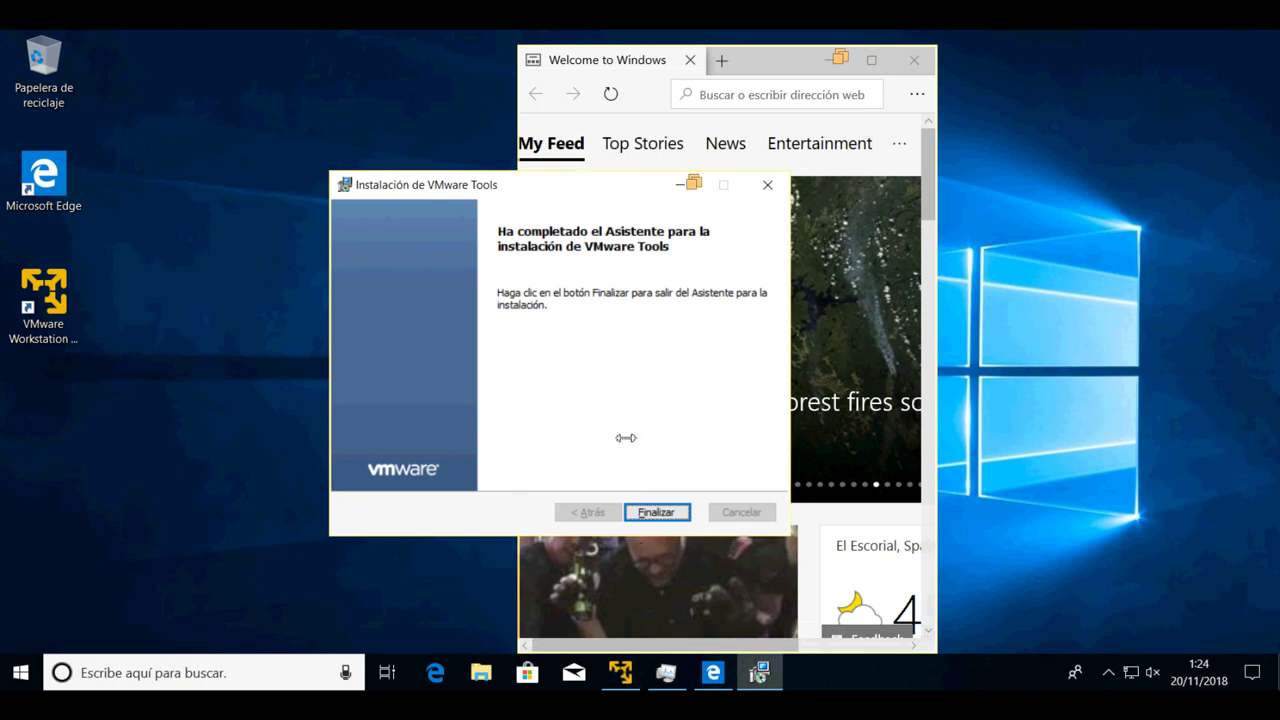
left_click(656, 513)
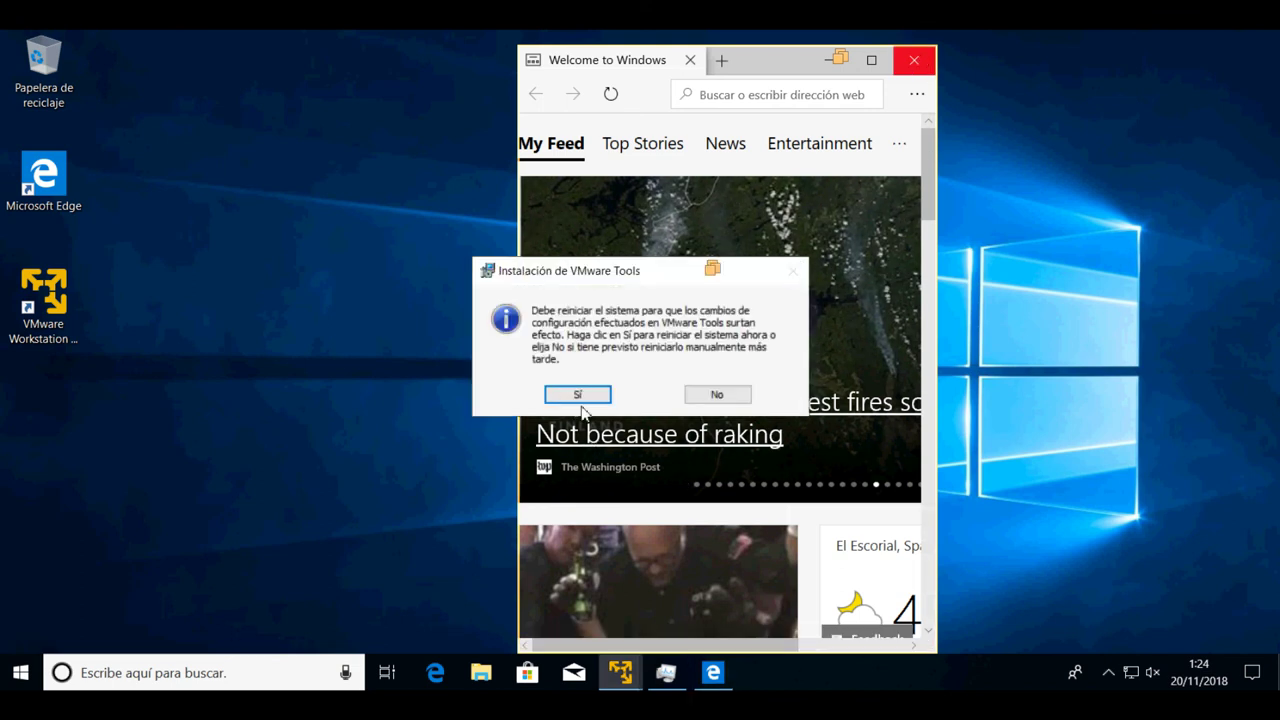
left_click(577, 396)
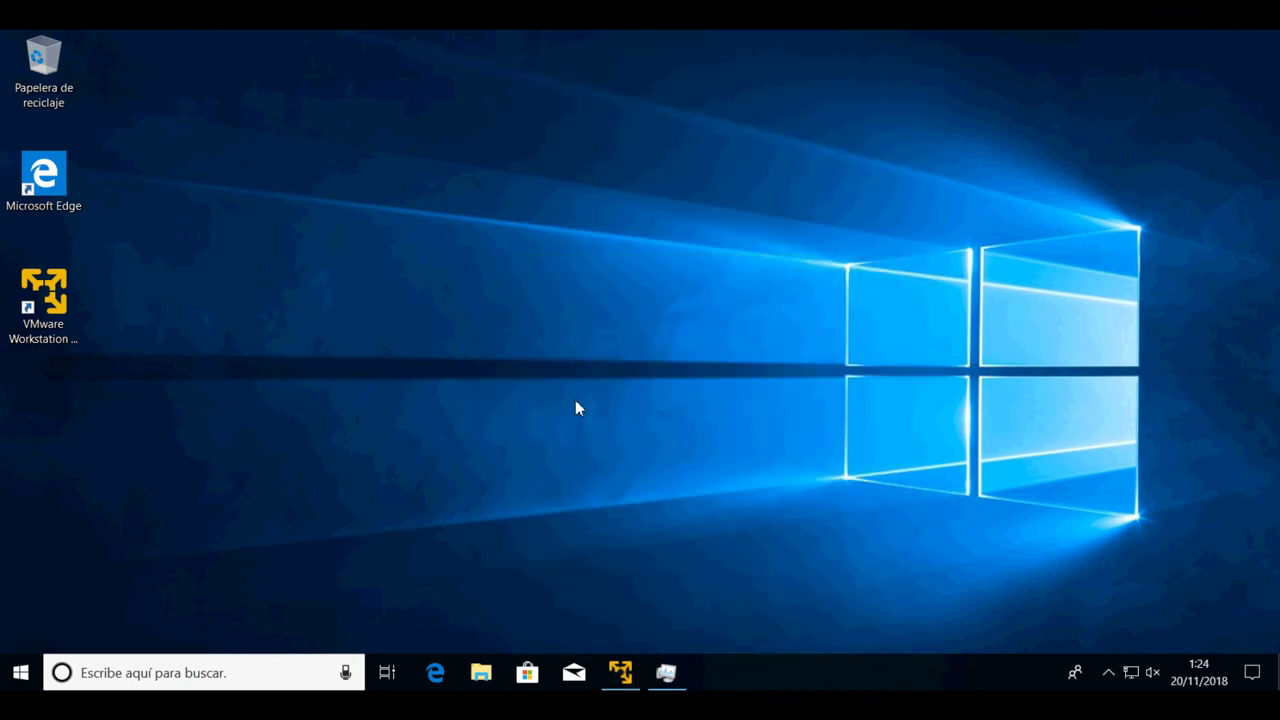
Step: Monitor the host's CPU and memory load in Task Manager while checking vm1's restart progress
mouse_move(22, 668)
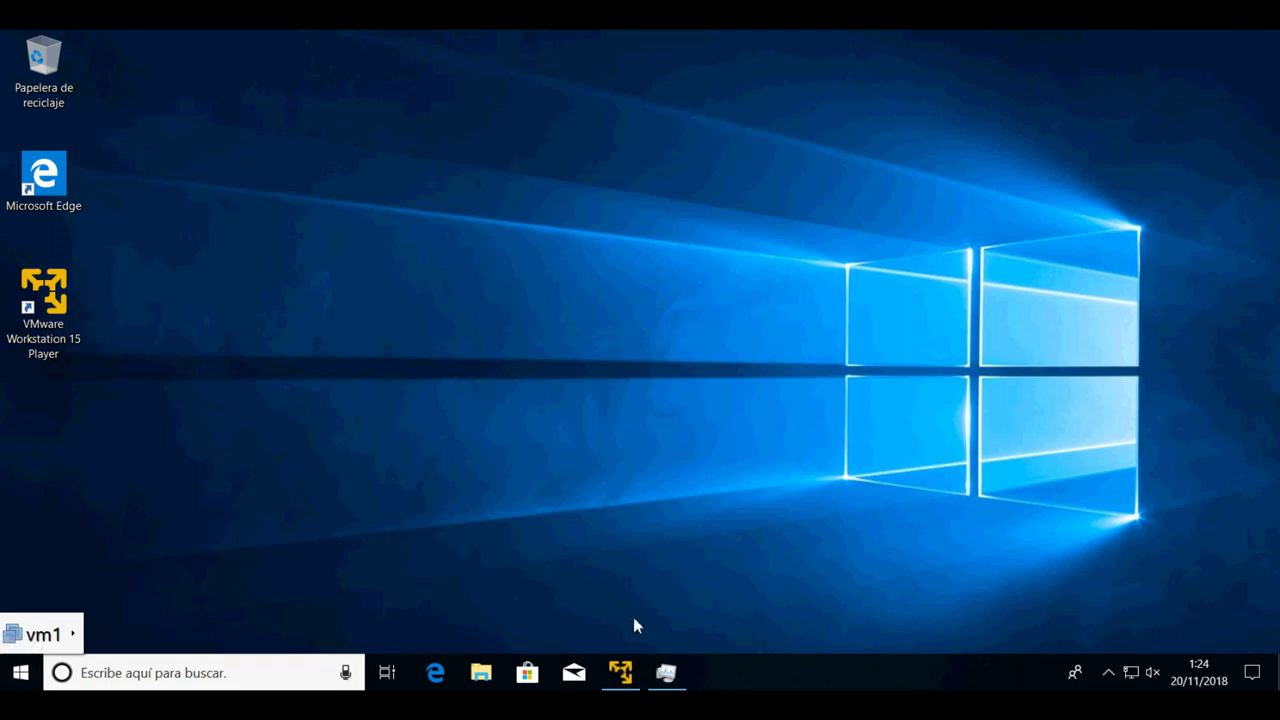
mouse_move(632, 682)
left_click(672, 678)
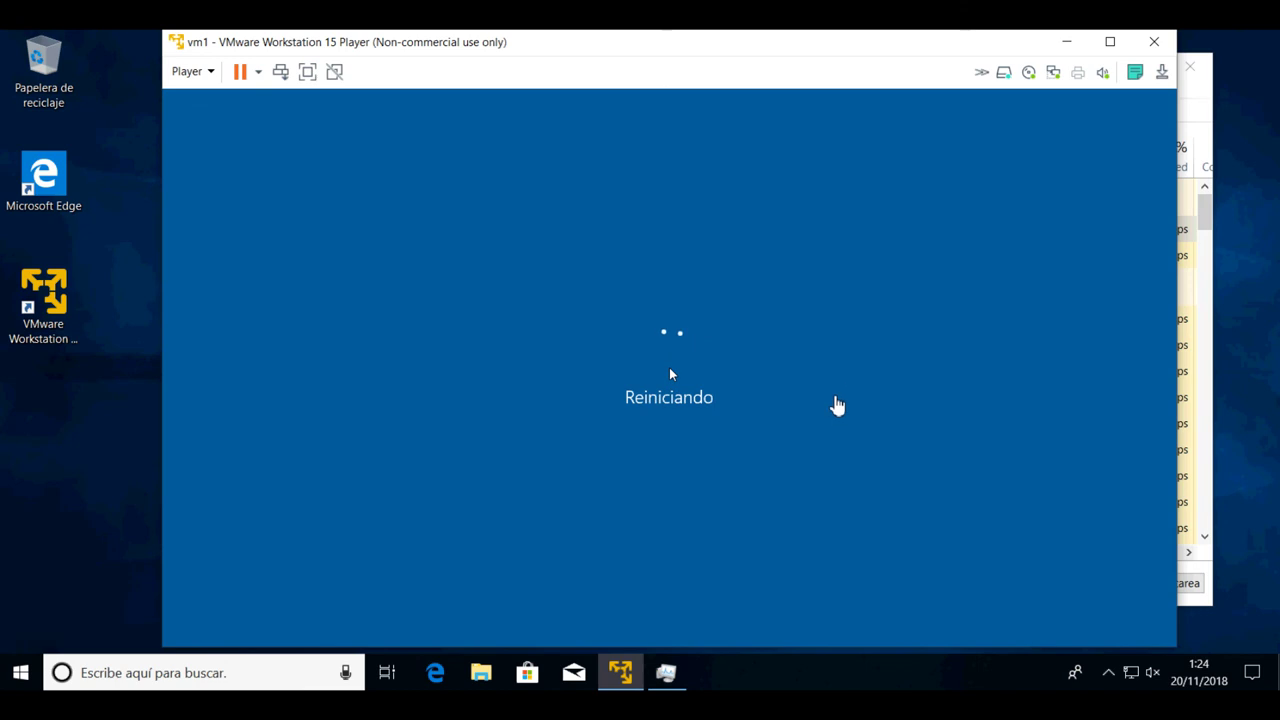
left_click(1208, 108)
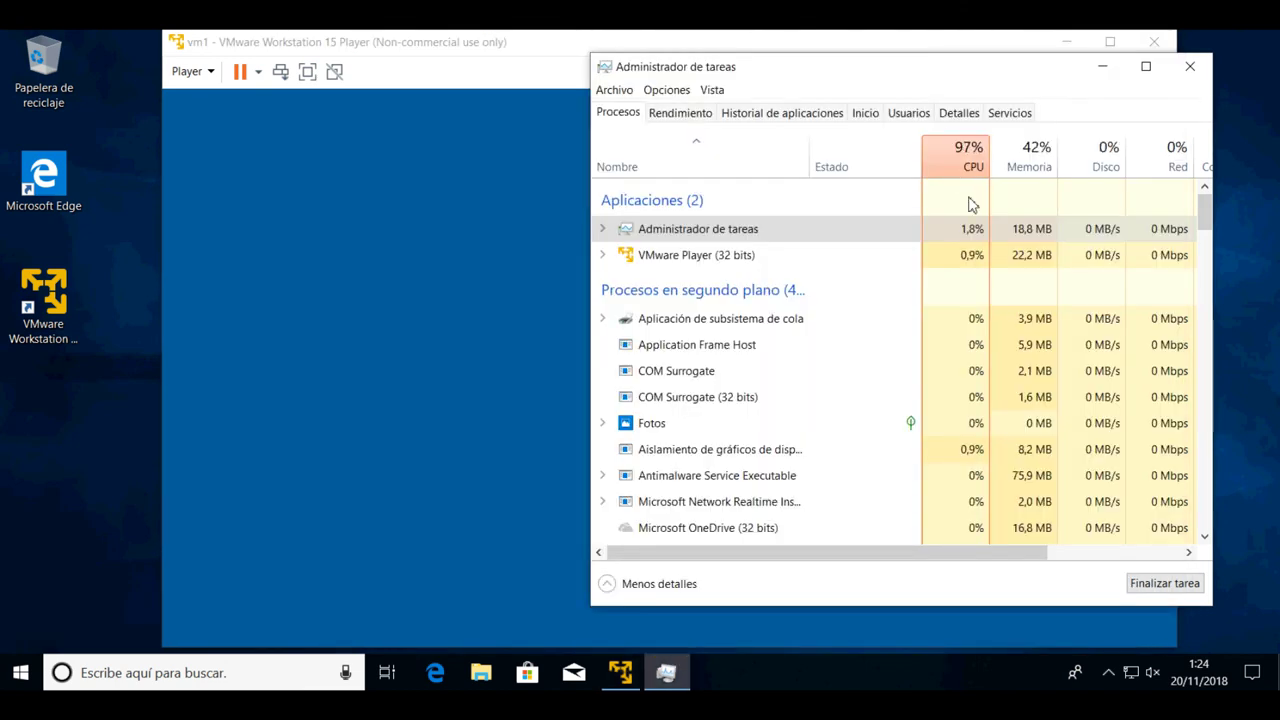
left_click(557, 45)
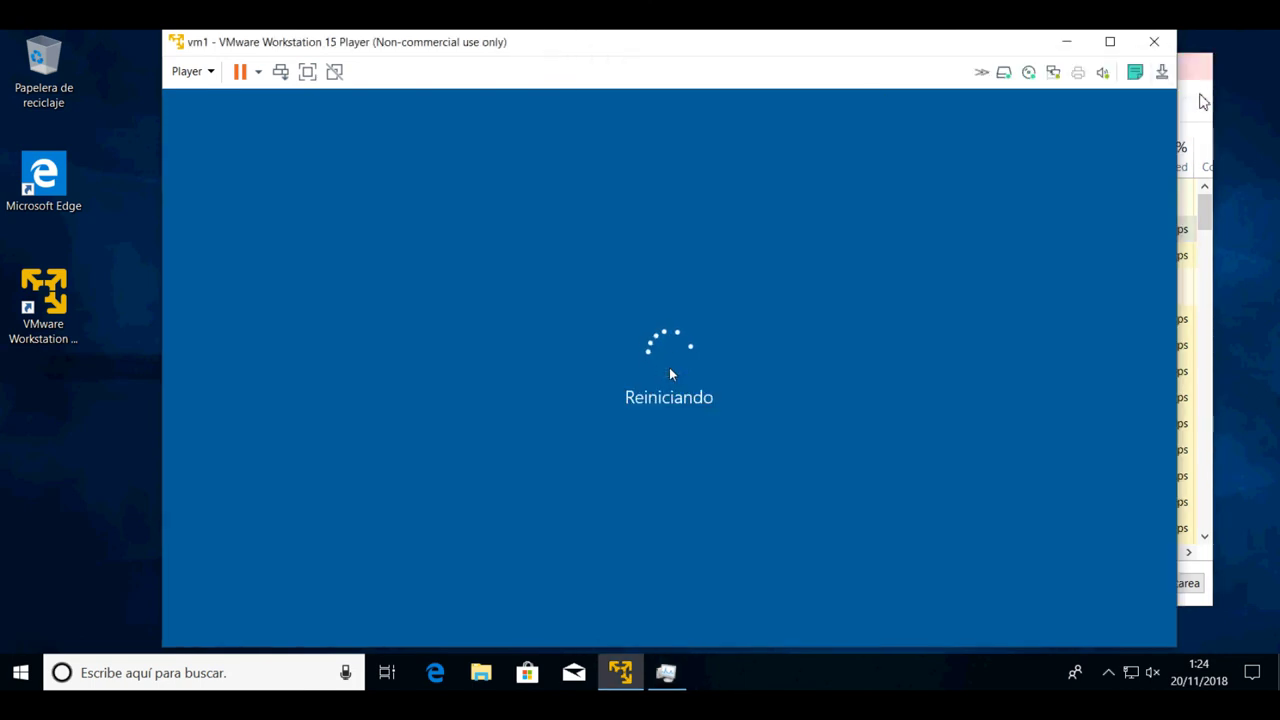
left_click(1194, 100)
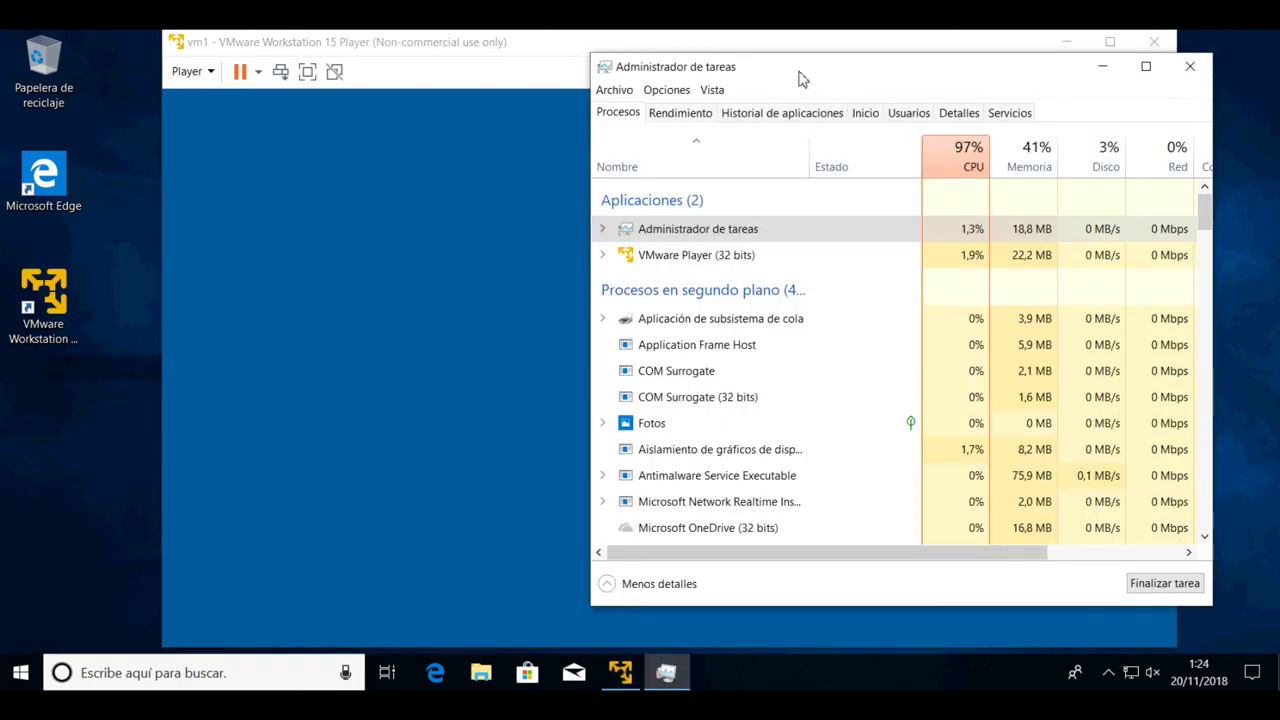
left_click_drag(800, 78, 852, 91)
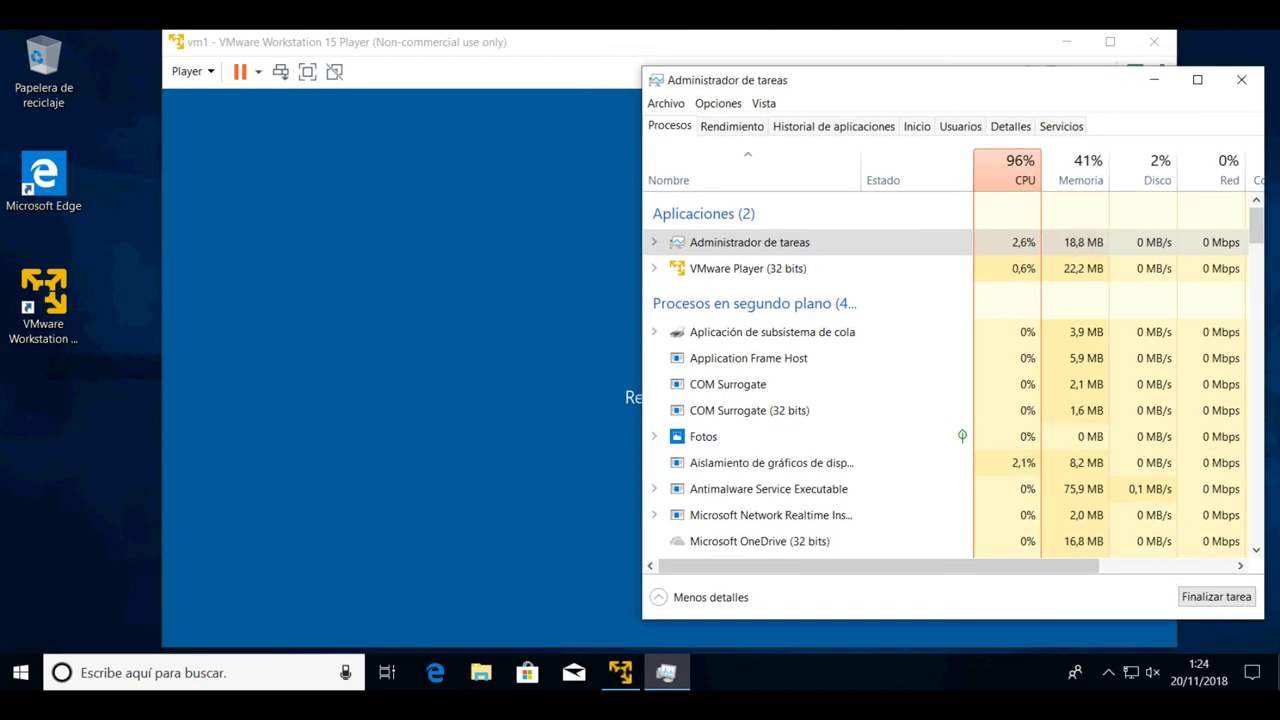
left_click(532, 57)
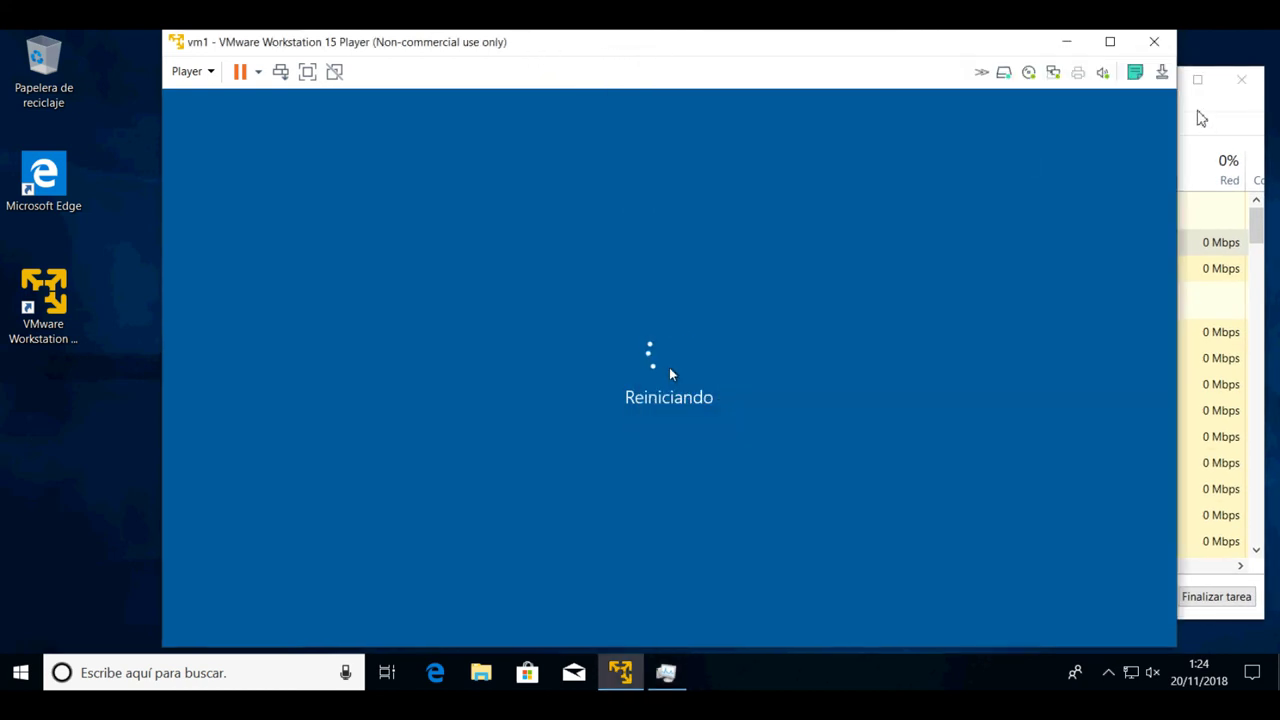
left_click(1201, 118)
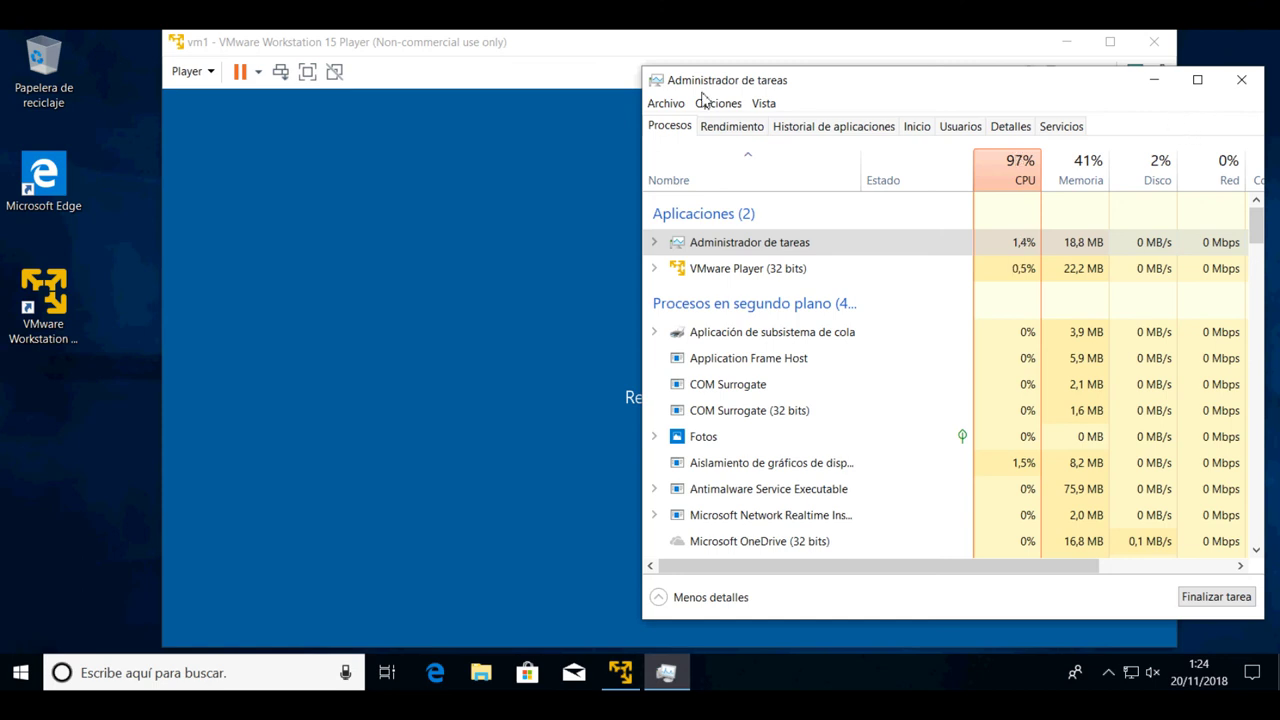
left_click(705, 48)
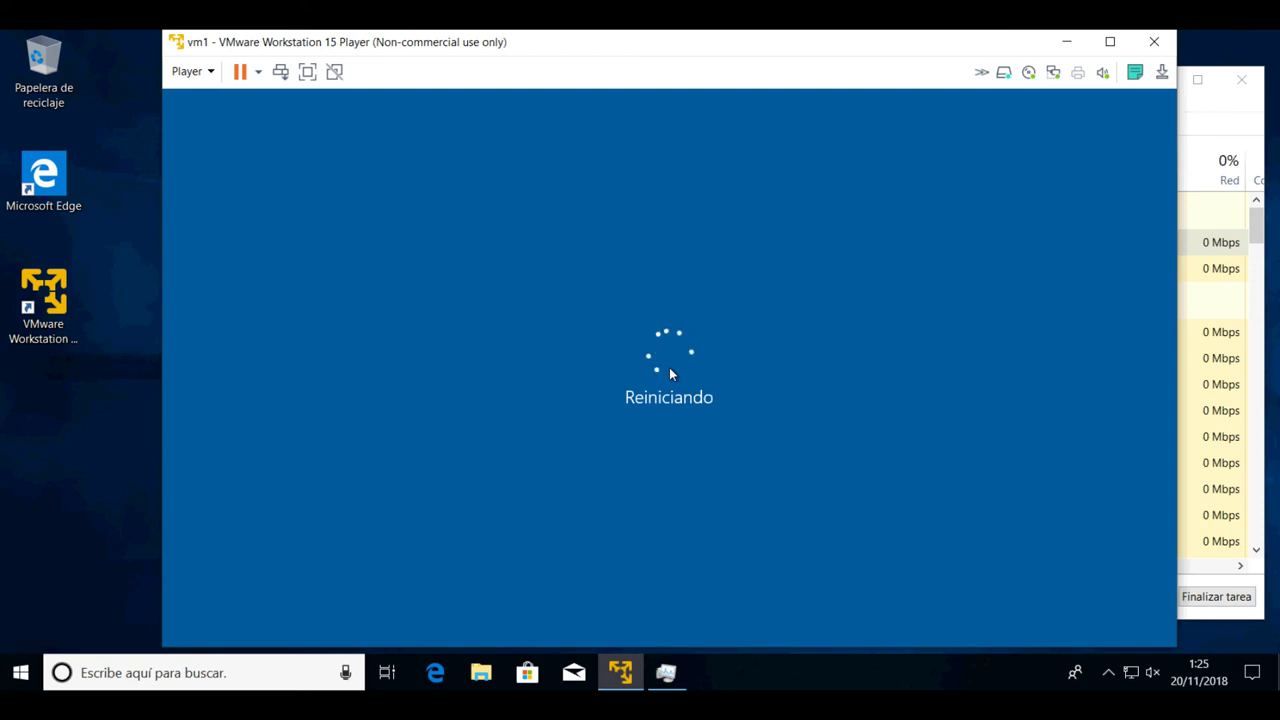
left_click(1203, 115)
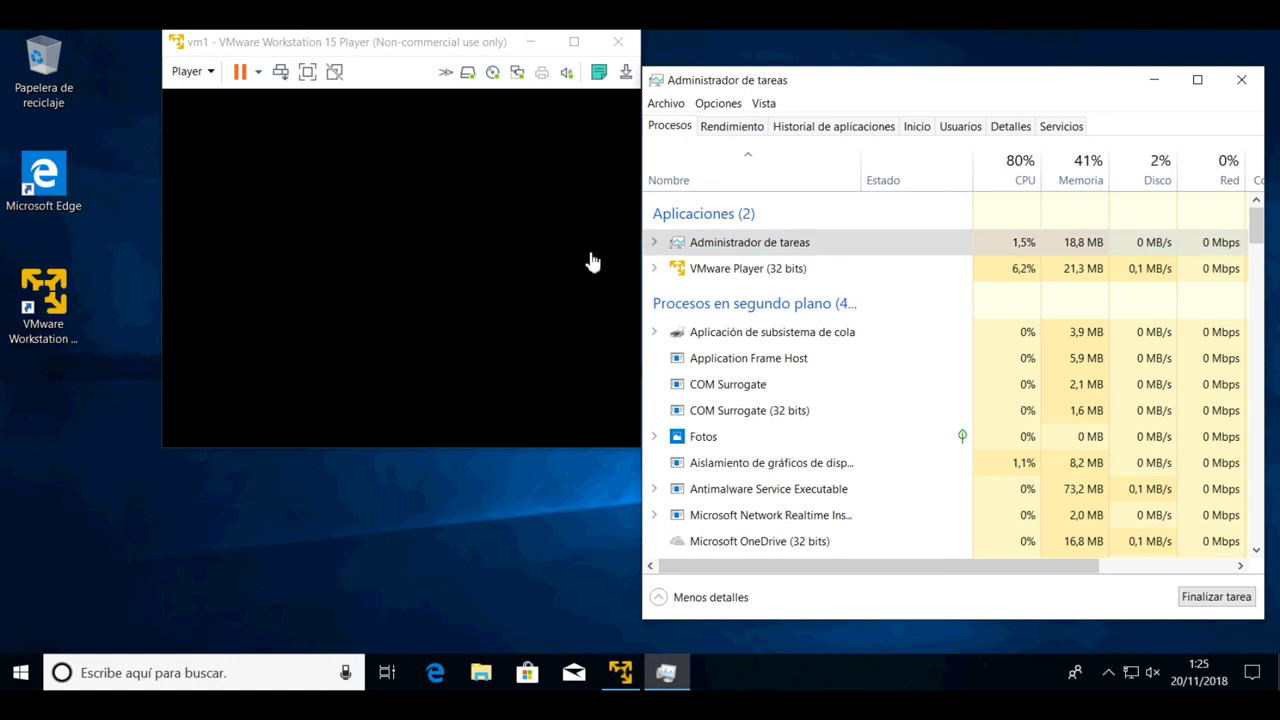
left_click(396, 50)
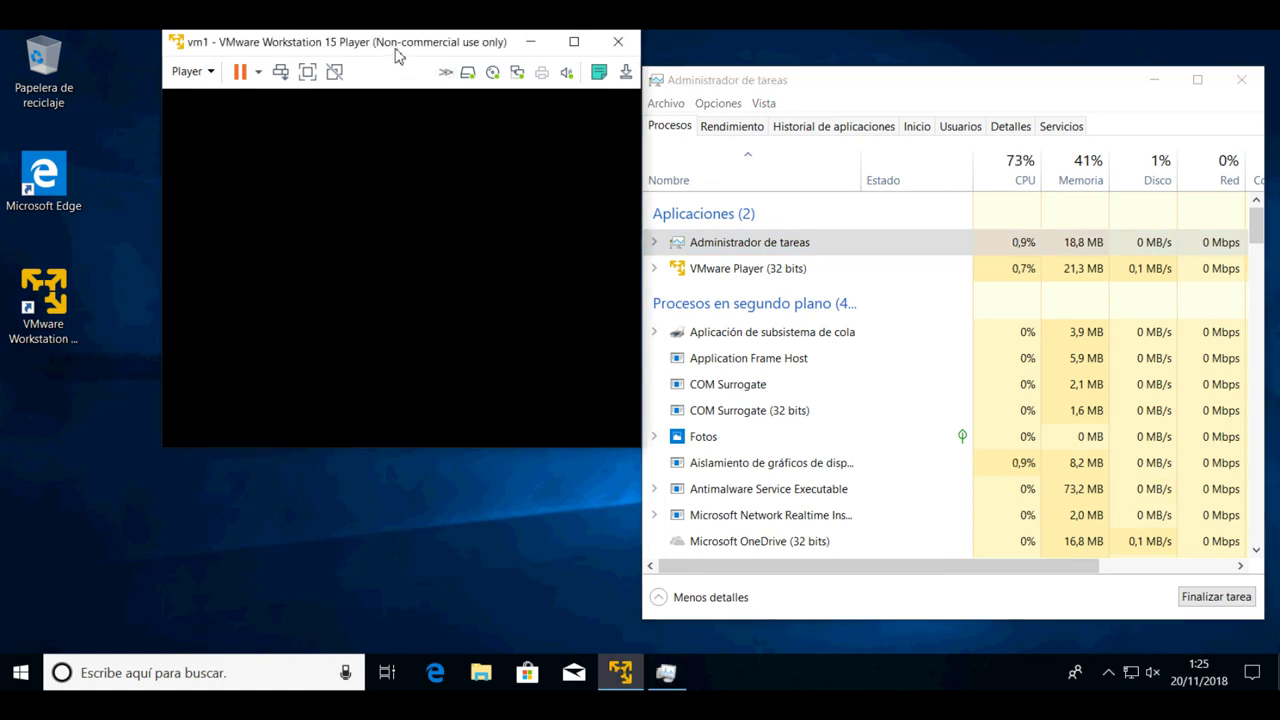